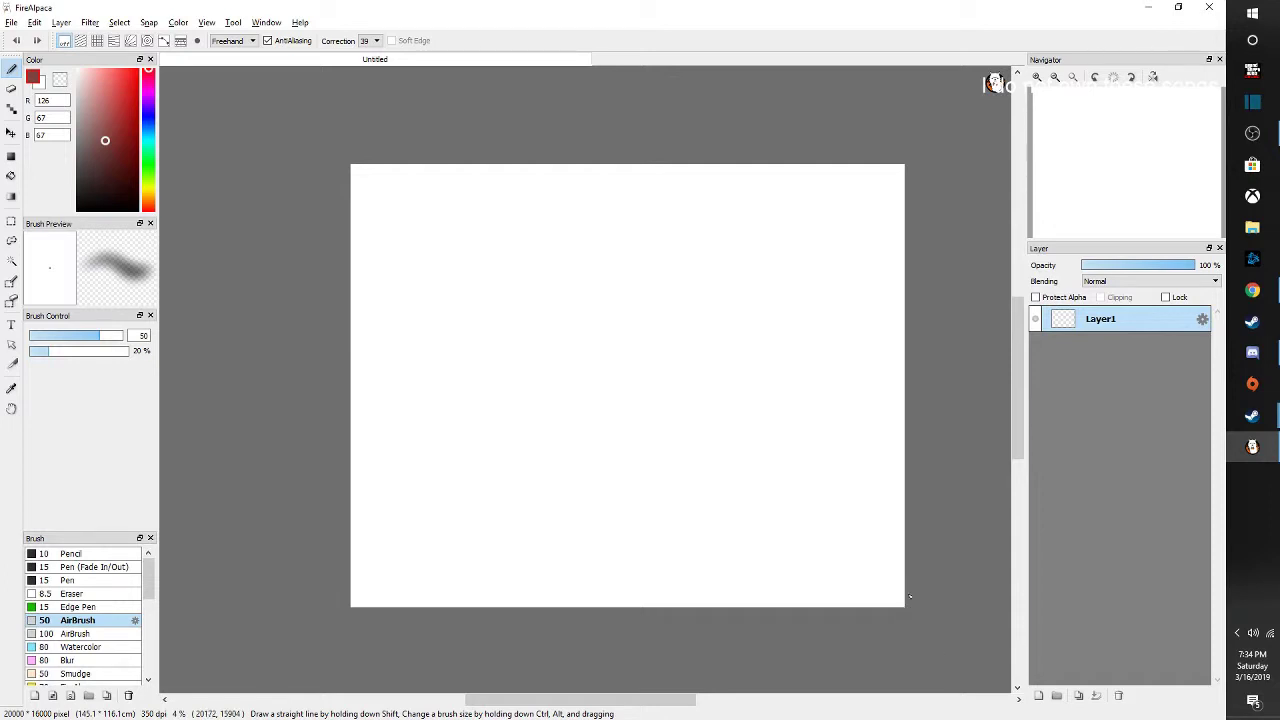
Set the 50 px AirBrush to size 124 and 100% opacity, trying a curved stroke on the canvas with each setting and undoing it
{"action": "scroll", "coordinate": [620, 437], "scroll_direction": "up", "scroll_amount": 2}
{"action": "scroll", "coordinate": [646, 406], "scroll_direction": "down", "scroll_amount": 2}
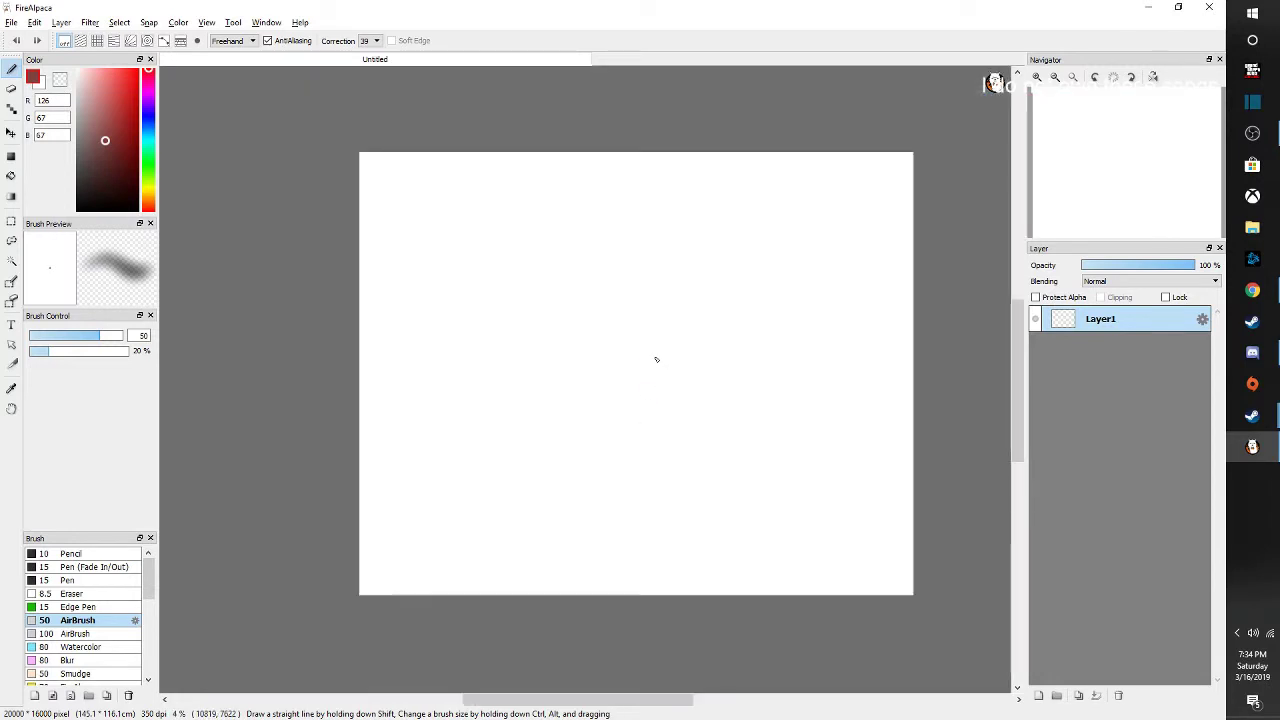
{"action": "key", "text": "ctrl+z"}
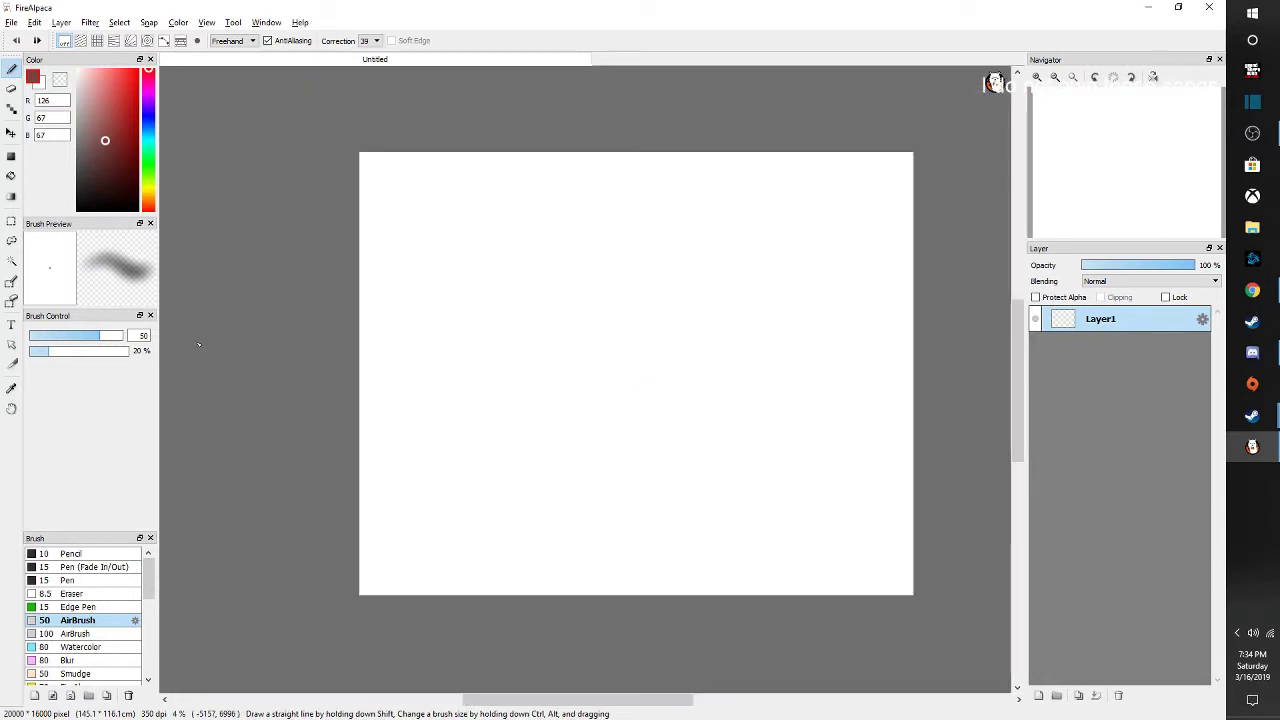
{"action": "left_click", "coordinate": [118, 338]}
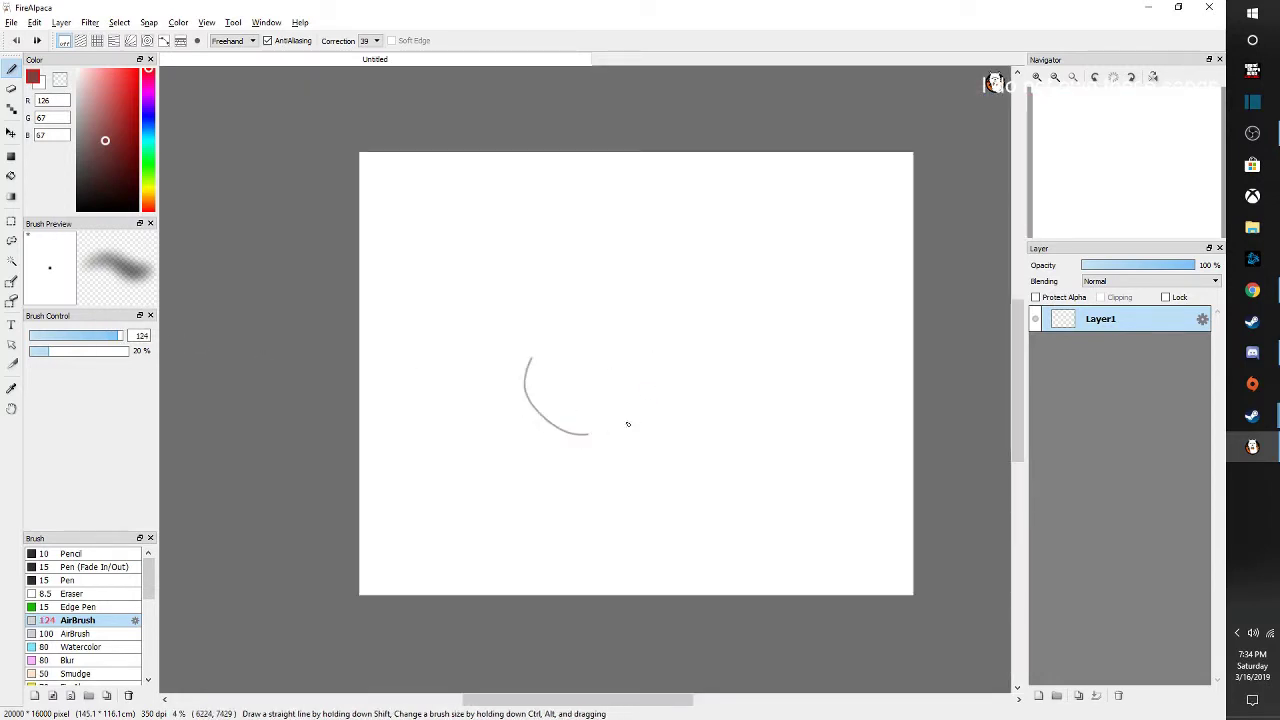
{"action": "key", "text": "ctrl+z"}
{"action": "left_click_drag", "start_coordinate": [92, 351], "coordinate": [262, 372]}
{"action": "left_click_drag", "start_coordinate": [592, 363], "coordinate": [608, 408]}
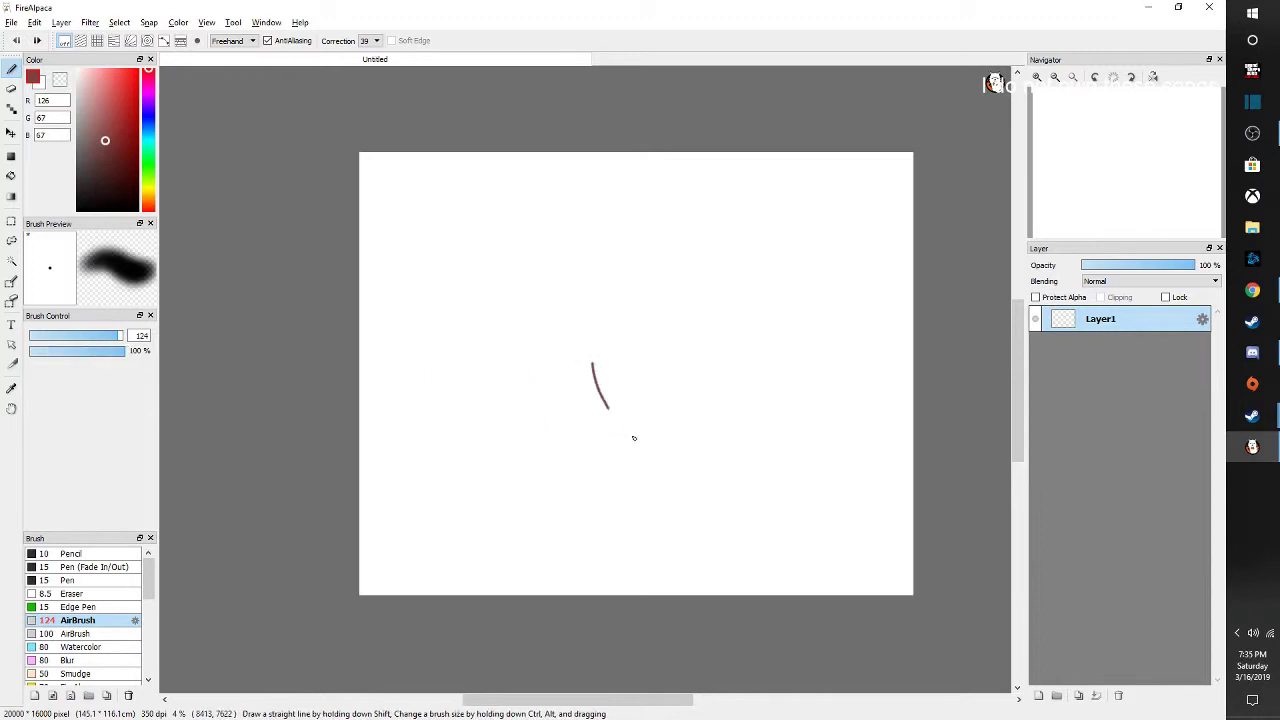
{"action": "key", "text": "ctrl+z"}
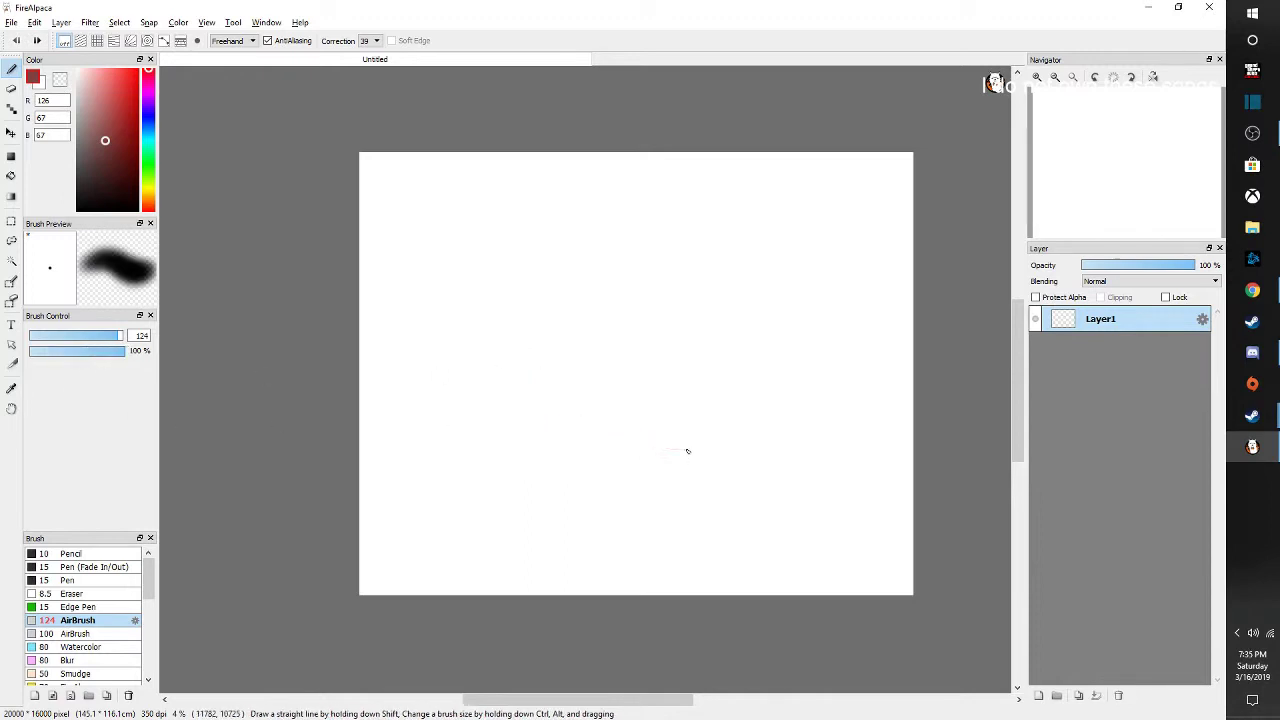
Try a short stroke with the 100 px AirBrush, undo it, and switch back to the size 124 AirBrush
{"action": "left_click", "coordinate": [88, 633]}
{"action": "left_click_drag", "start_coordinate": [560, 417], "coordinate": [594, 449]}
{"action": "key", "text": "ctrl+z"}
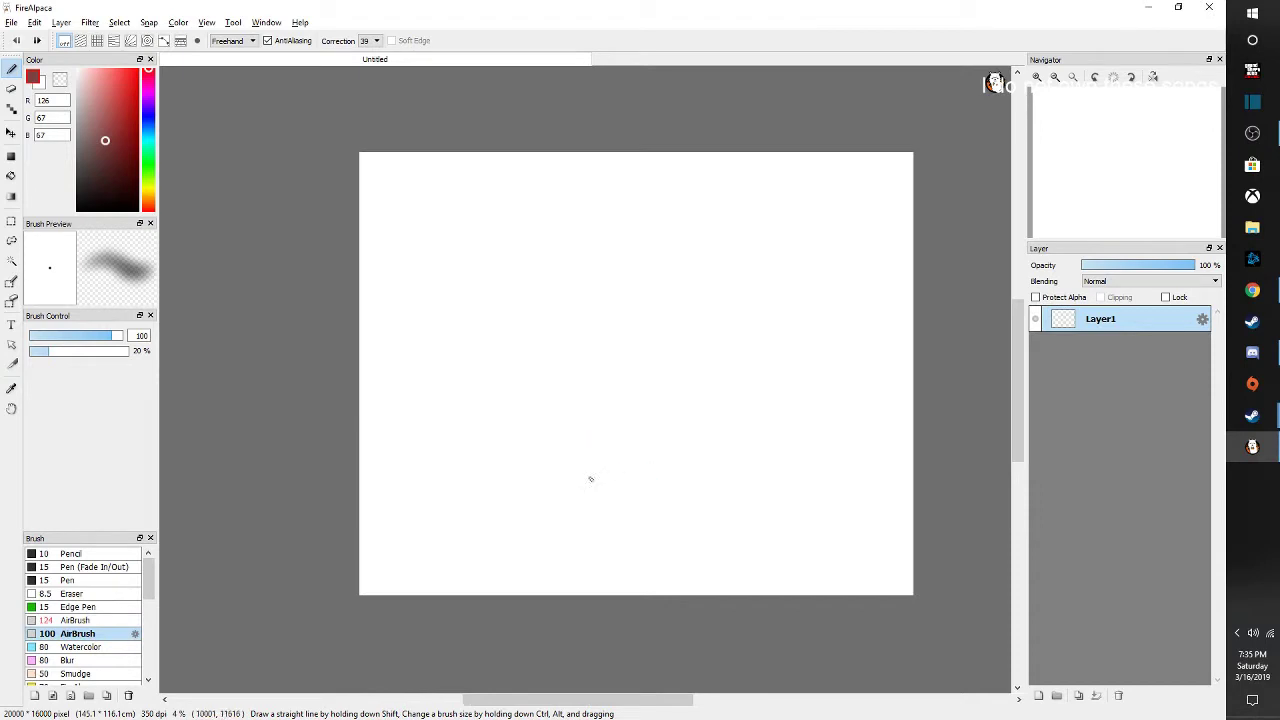
{"action": "left_click", "coordinate": [106, 620]}
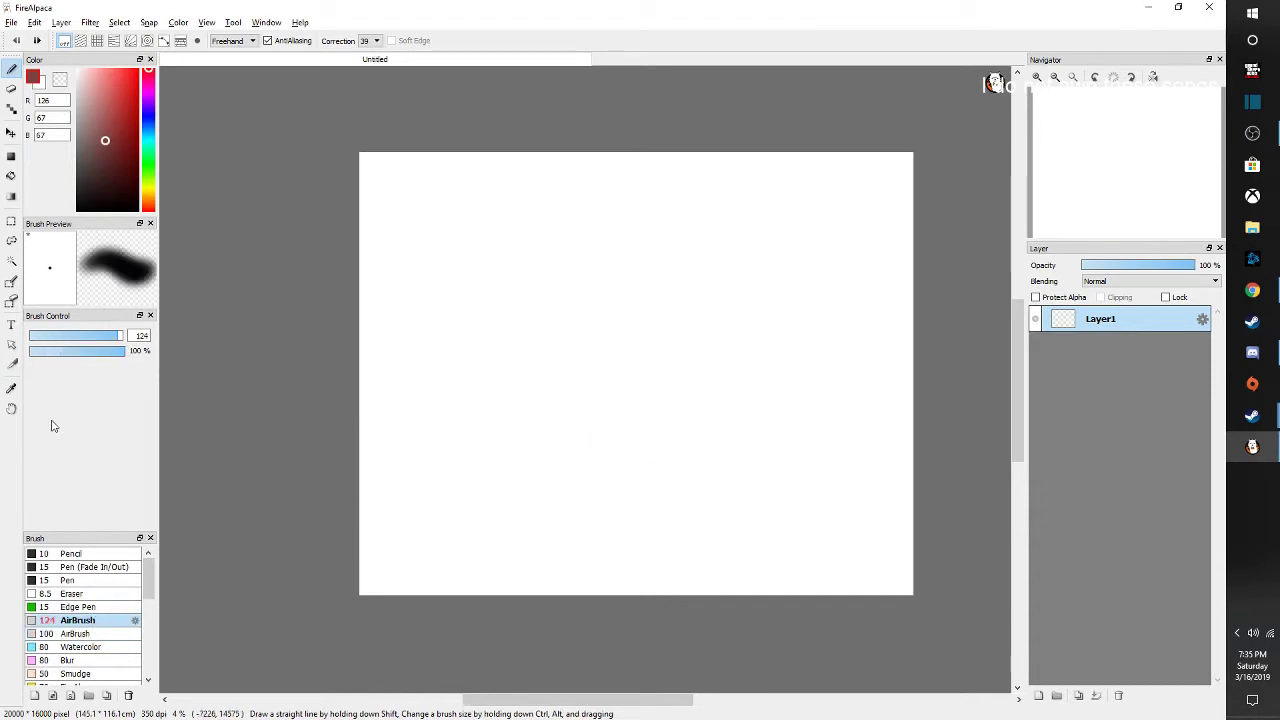
Try the Pen brush with a stroke at size 15 and another at size 96, undoing both
{"action": "left_click", "coordinate": [104, 582]}
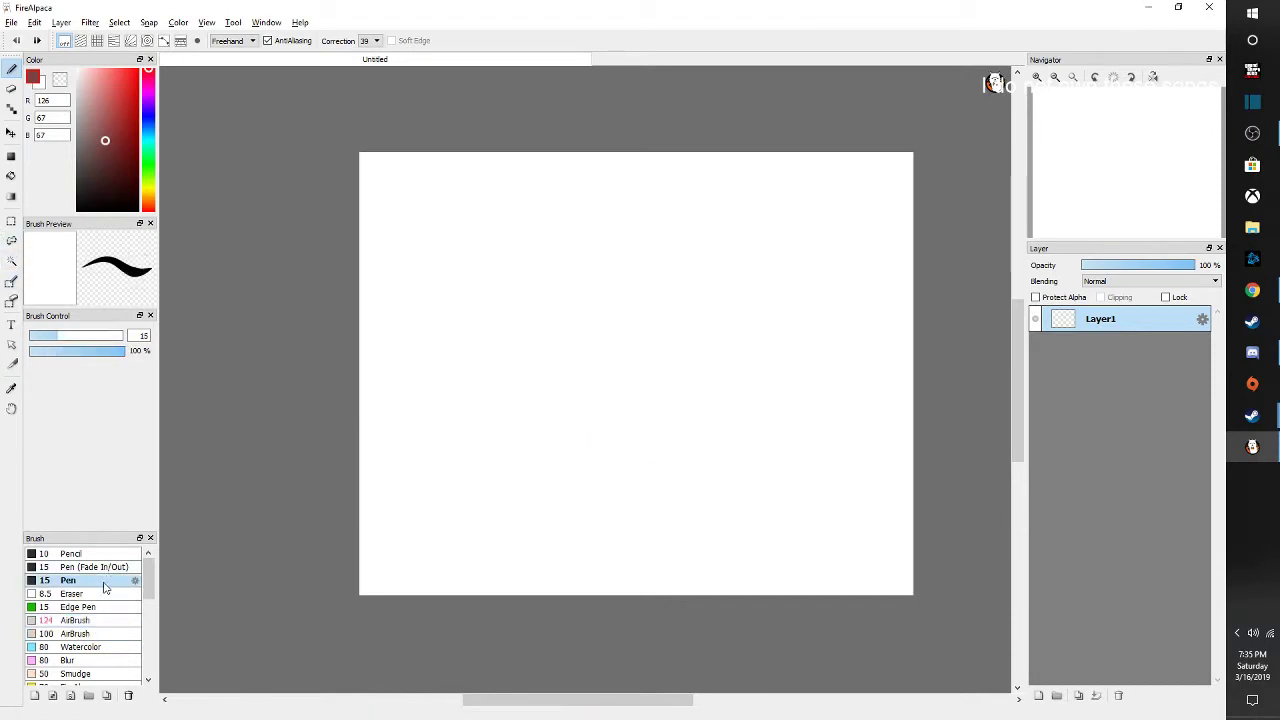
{"action": "left_click_drag", "start_coordinate": [571, 417], "coordinate": [640, 499]}
{"action": "key", "text": "ctrl+z"}
{"action": "left_click_drag", "start_coordinate": [64, 337], "coordinate": [113, 336]}
{"action": "left_click_drag", "start_coordinate": [591, 383], "coordinate": [621, 460]}
{"action": "key", "text": "ctrl+z"}
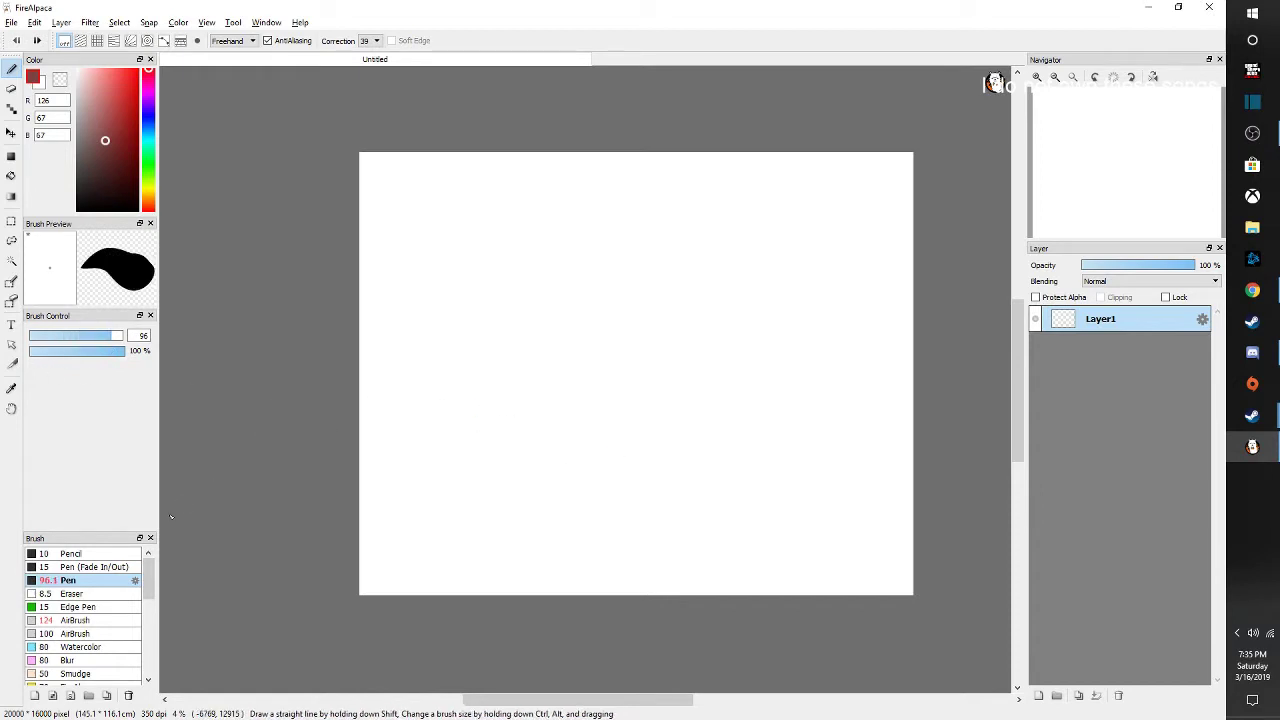
Try a long diagonal stroke with the size 124 AirBrush, check it at different zoom levels, and undo it
{"action": "left_click", "coordinate": [92, 621]}
{"action": "mouse_move", "coordinate": [586, 340]}
{"action": "left_mouse_down"}
{"action": "mouse_move", "coordinate": [679, 474]}
{"action": "mouse_move", "coordinate": [730, 500]}
{"action": "left_mouse_up"}
{"action": "scroll", "coordinate": [690, 465], "scroll_direction": "down", "scroll_amount": 3}
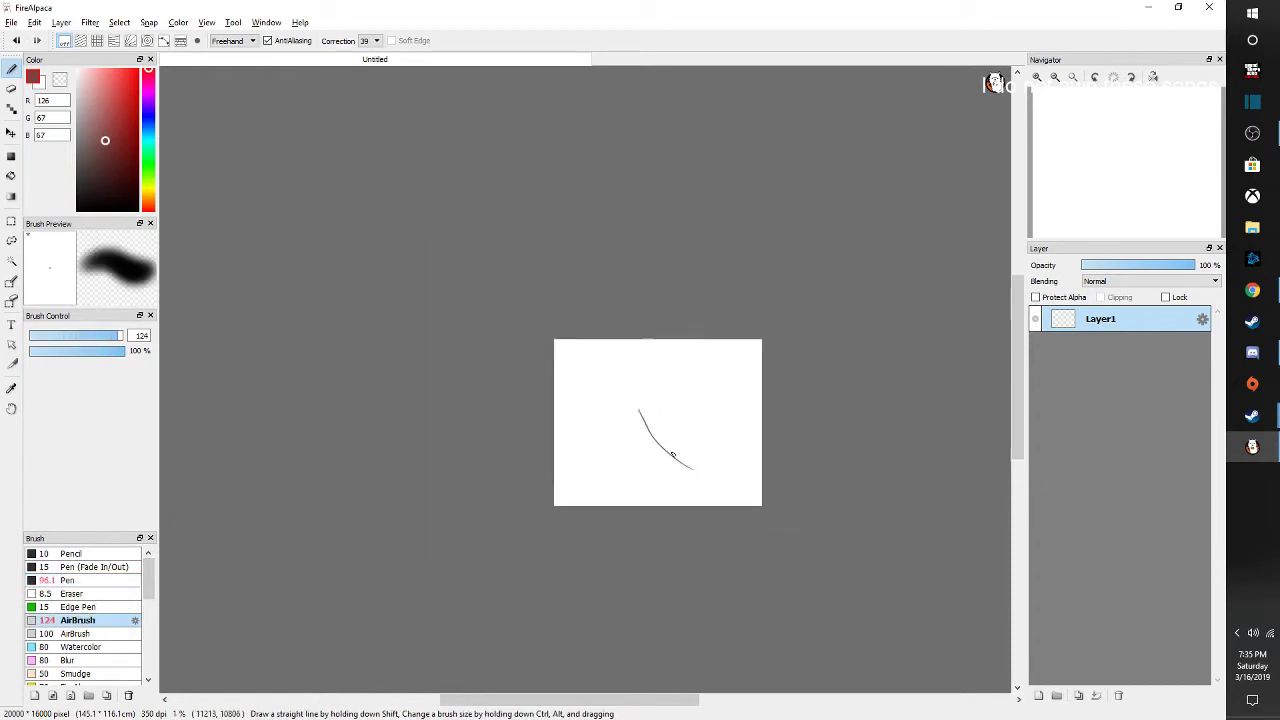
{"action": "scroll", "coordinate": [671, 452], "scroll_direction": "up", "scroll_amount": 5}
{"action": "scroll", "coordinate": [671, 452], "scroll_direction": "up", "scroll_amount": 4}
{"action": "scroll", "coordinate": [671, 453], "scroll_direction": "down", "scroll_amount": 4}
{"action": "key", "text": "ctrl+z"}
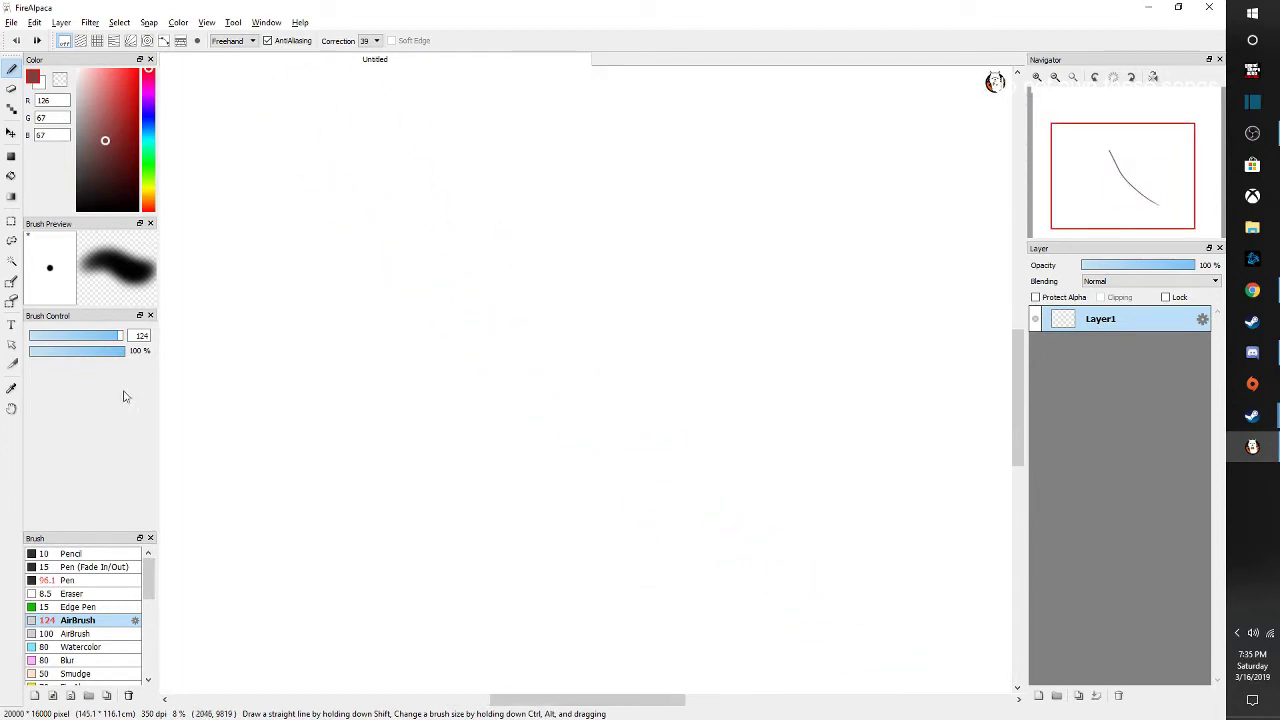
Raise the AirBrush size to 1000, try several thick strokes near the canvas centre, and undo them
{"action": "left_click_drag", "start_coordinate": [107, 343], "coordinate": [125, 338]}
{"action": "left_click_drag", "start_coordinate": [577, 386], "coordinate": [650, 438]}
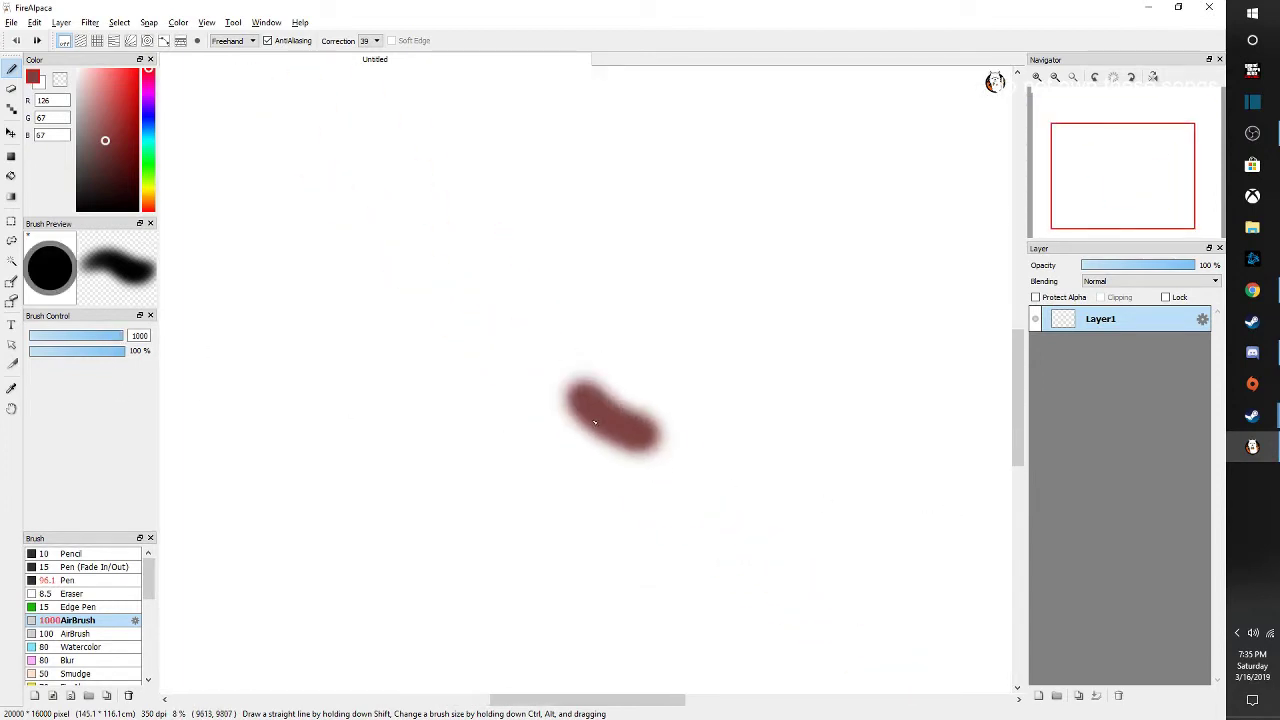
{"action": "scroll", "coordinate": [593, 424], "scroll_direction": "down", "scroll_amount": 3}
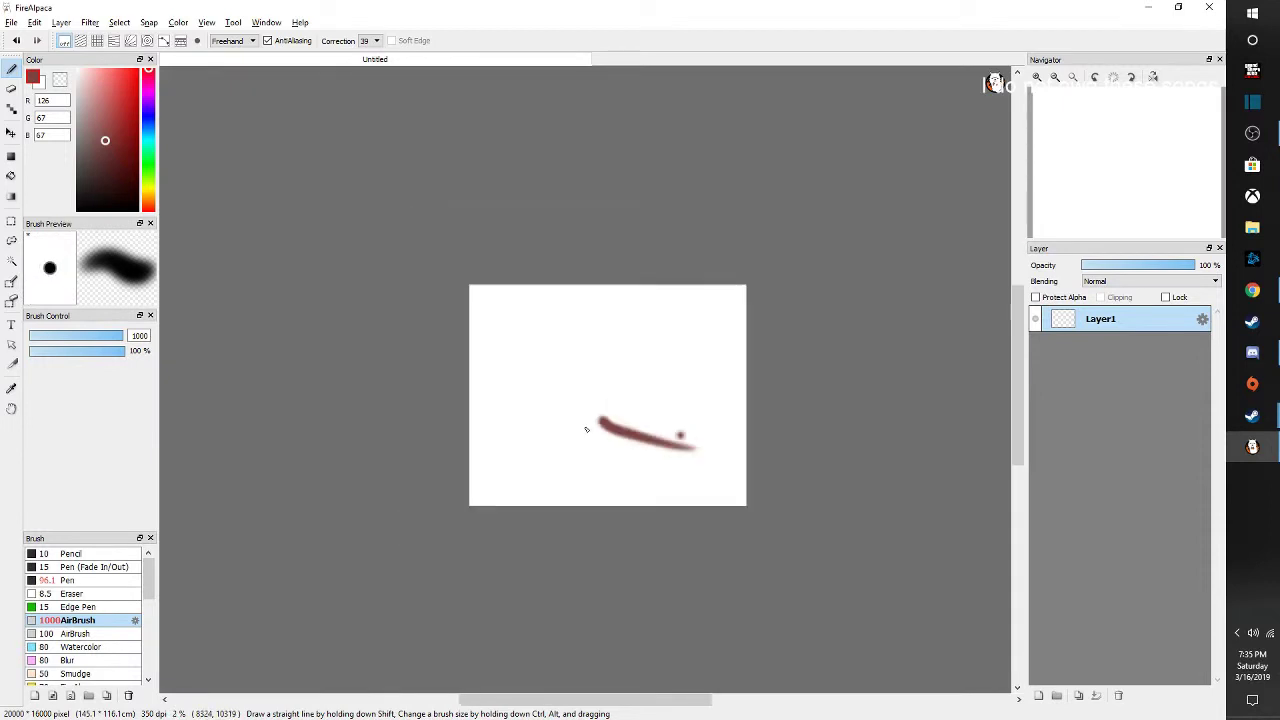
{"action": "left_click_drag", "start_coordinate": [585, 430], "coordinate": [603, 434]}
{"action": "key", "text": "ctrl+z"}
{"action": "scroll", "coordinate": [651, 427], "scroll_direction": "up", "scroll_amount": 1}
{"action": "key", "text": "ctrl+z"}
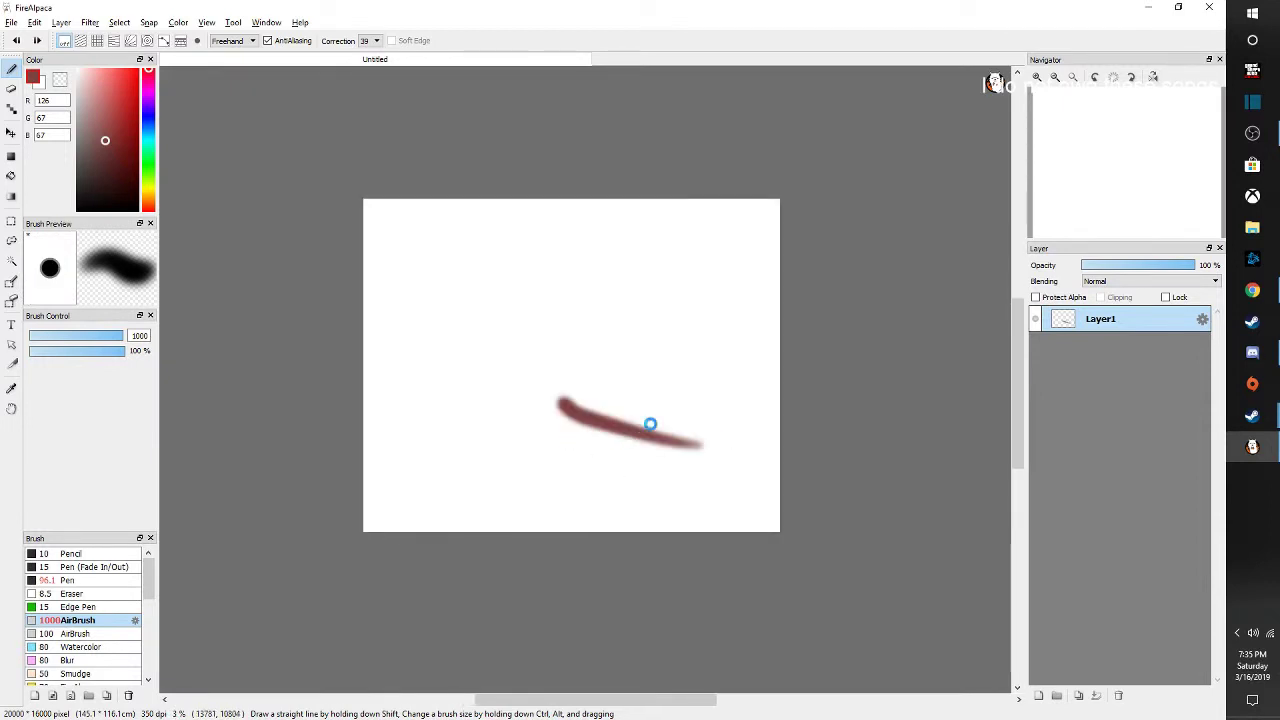
{"action": "left_click_drag", "start_coordinate": [536, 383], "coordinate": [605, 389]}
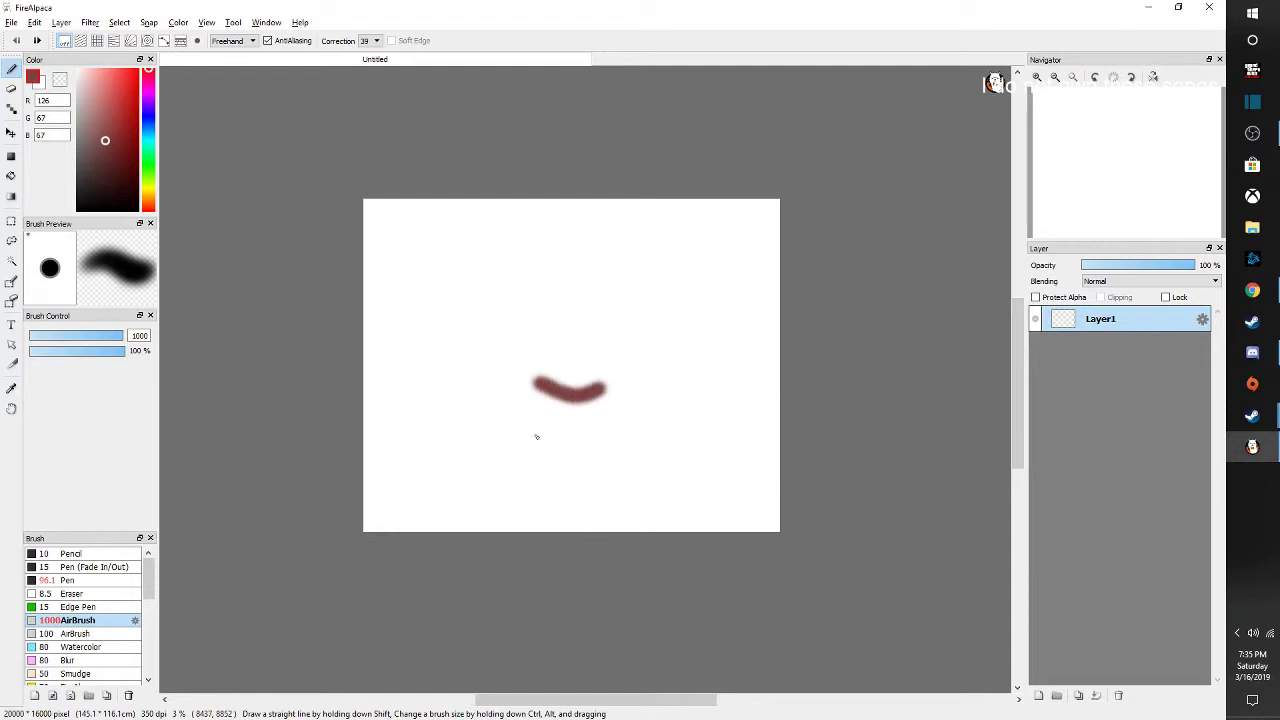
{"action": "key", "text": "ctrl+z"}
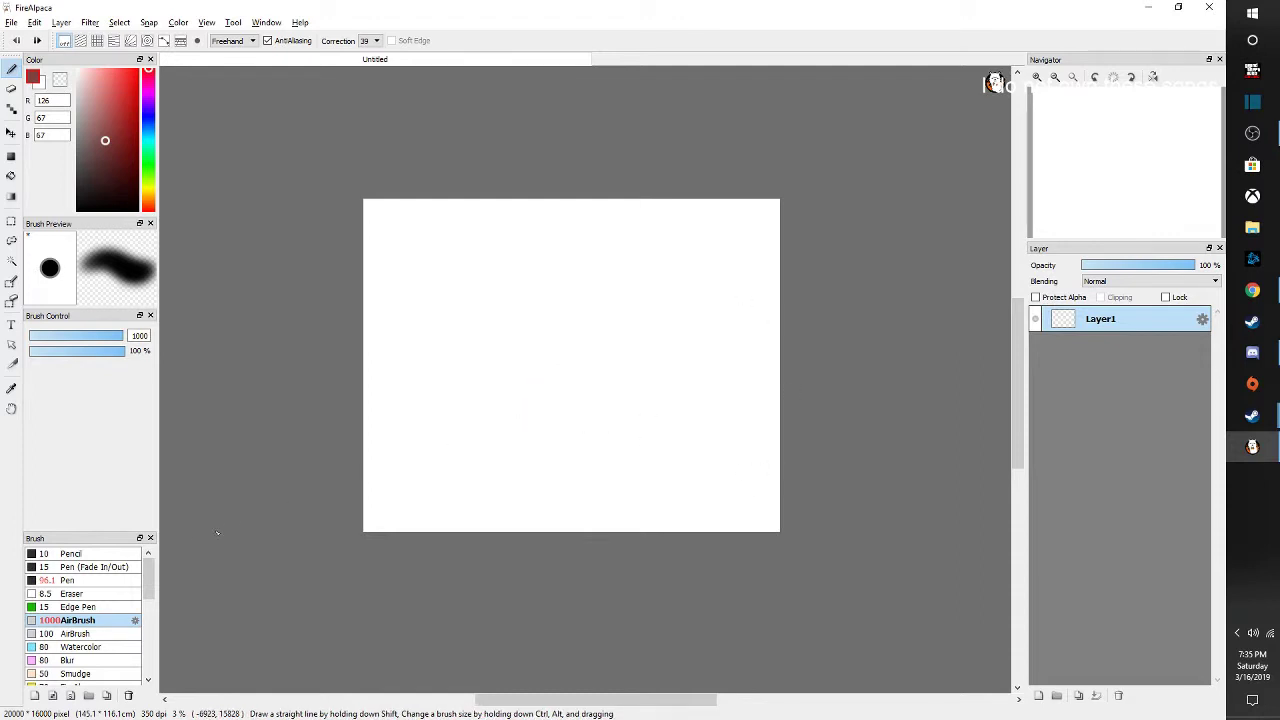
Reduce the AirBrush size to 38, try a diagonal stroke across the canvas, and clear it
{"action": "left_click_drag", "start_coordinate": [63, 341], "coordinate": [89, 341]}
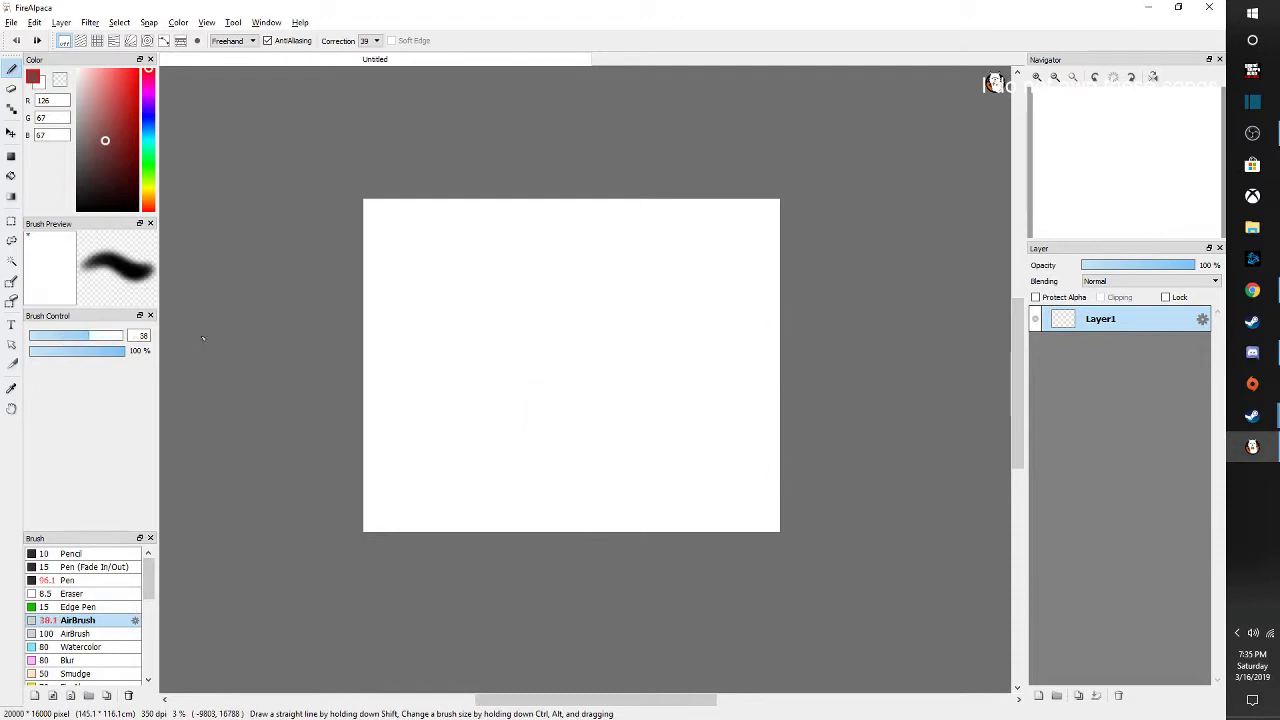
{"action": "left_click_drag", "start_coordinate": [457, 334], "coordinate": [624, 465]}
{"action": "key", "text": "Delete"}
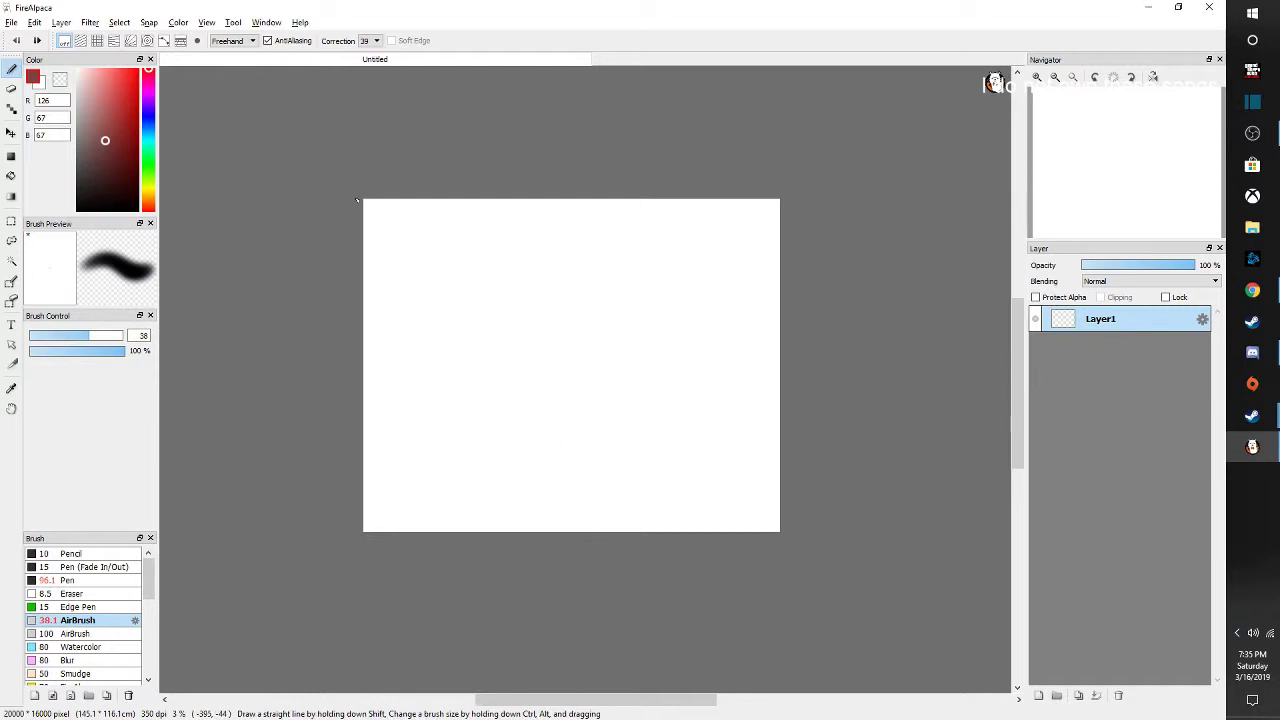
Set the brush Correction to 11, try a diagonal stroke, and clear it from the canvas
{"action": "left_click", "coordinate": [375, 41]}
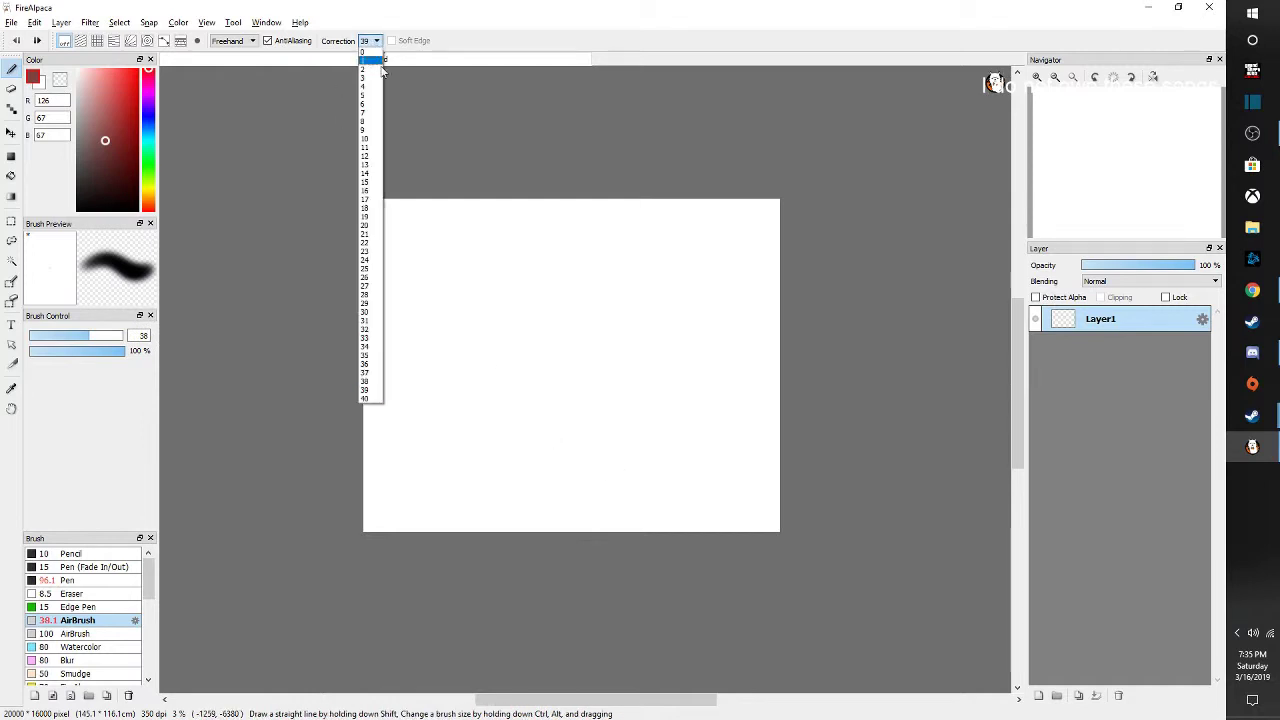
{"action": "left_click", "coordinate": [368, 147]}
{"action": "mouse_move", "coordinate": [545, 290]}
{"action": "left_mouse_down"}
{"action": "mouse_move", "coordinate": [631, 483]}
{"action": "mouse_move", "coordinate": [653, 498]}
{"action": "left_mouse_up"}
{"action": "key", "text": "Delete"}
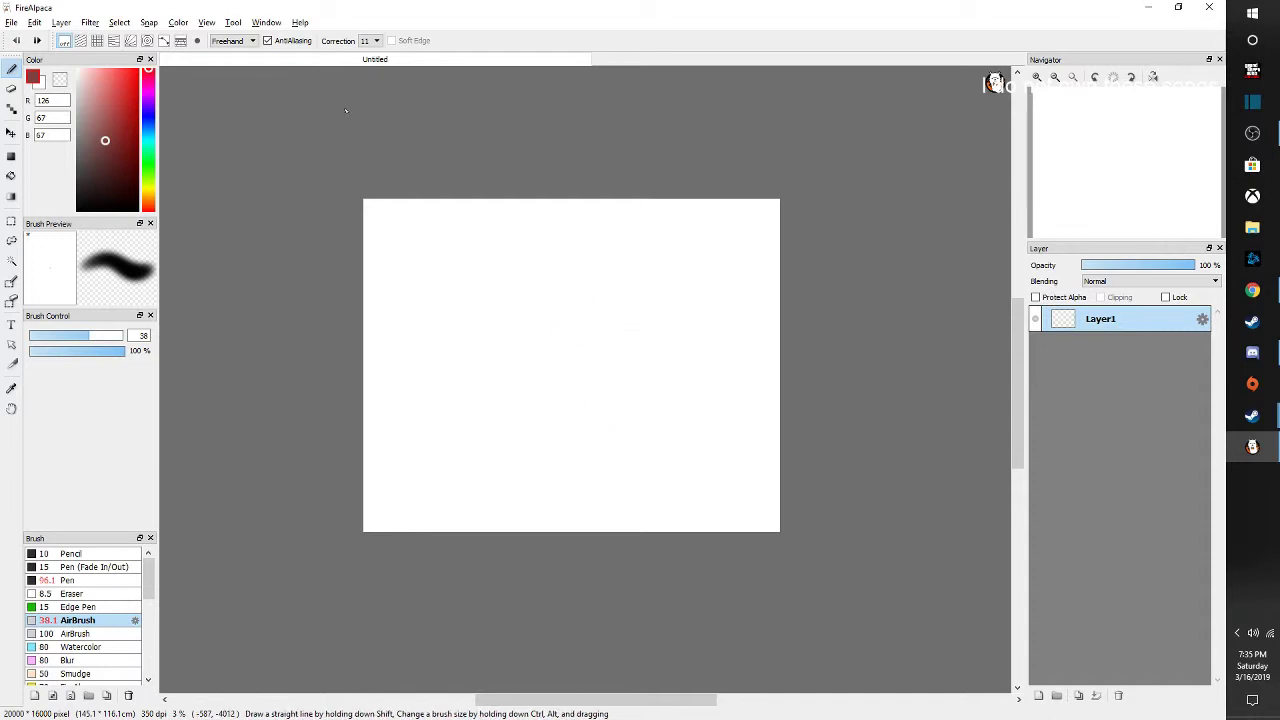
Set the 100 px AirBrush to size 487 and 100% opacity, try crossing line and loop strokes, and undo them
{"action": "left_click", "coordinate": [80, 634]}
{"action": "mouse_move", "coordinate": [426, 434]}
{"action": "left_mouse_down"}
{"action": "mouse_move", "coordinate": [582, 503]}
{"action": "mouse_move", "coordinate": [673, 395]}
{"action": "left_mouse_up"}
{"action": "key", "text": "ctrl+z"}
{"action": "left_click_drag", "start_coordinate": [100, 336], "coordinate": [135, 351]}
{"action": "left_click_drag", "start_coordinate": [523, 337], "coordinate": [703, 431]}
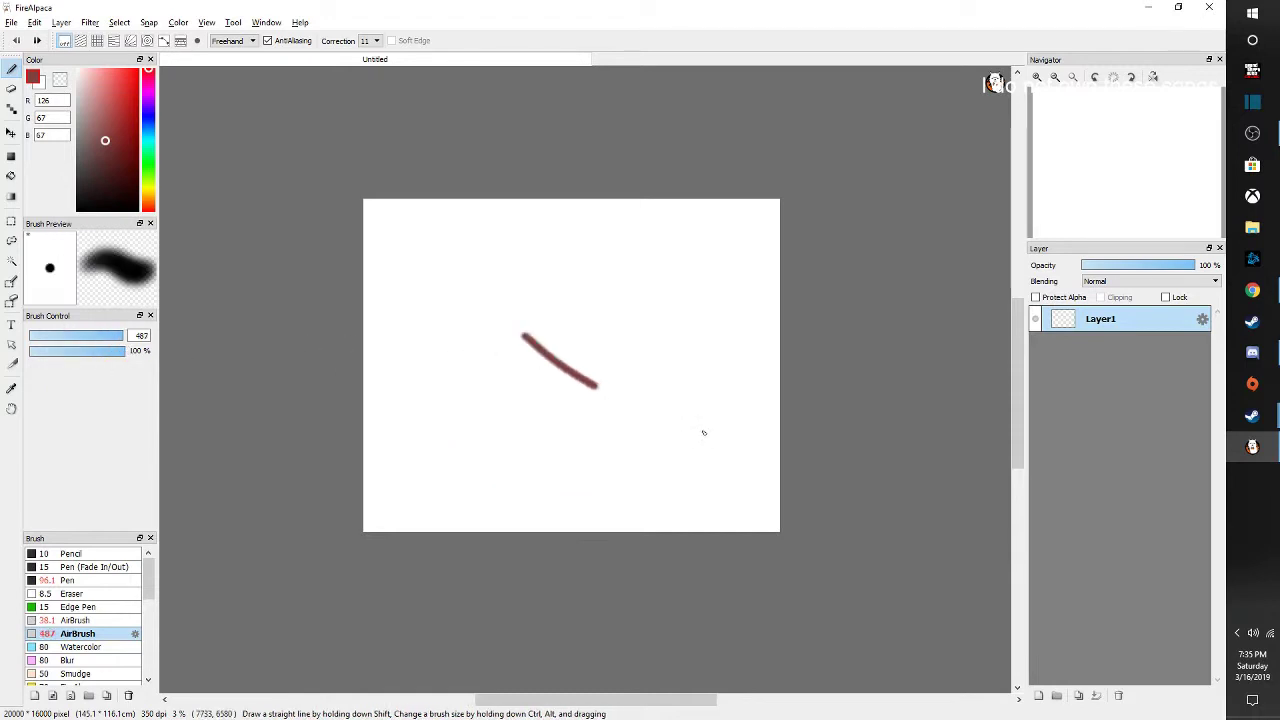
{"action": "mouse_move", "coordinate": [558, 354]}
{"action": "left_mouse_down"}
{"action": "mouse_move", "coordinate": [499, 452]}
{"action": "mouse_move", "coordinate": [691, 298]}
{"action": "mouse_move", "coordinate": [511, 357]}
{"action": "left_mouse_up"}
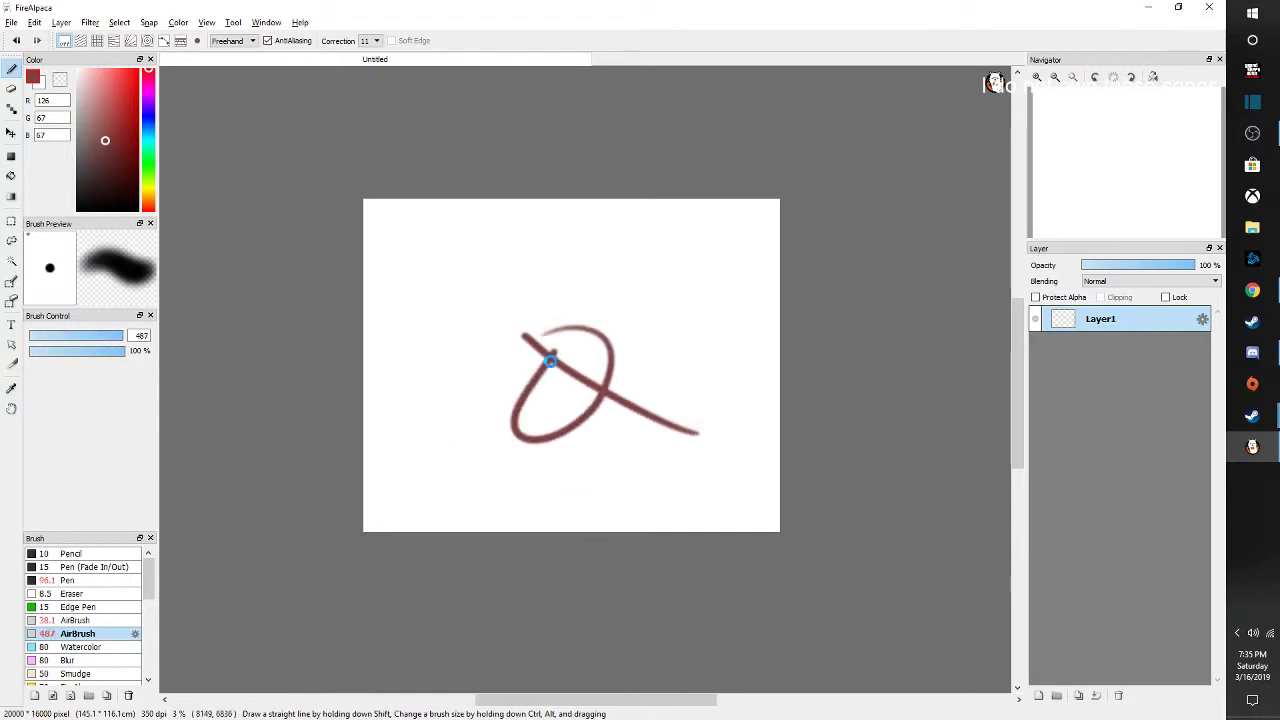
{"action": "key", "text": "ctrl+z"}
{"action": "key", "text": "ctrl+z"}
Lower the brush Correction to 6, try a few strokes on the canvas, and undo them all
{"action": "left_click", "coordinate": [369, 40]}
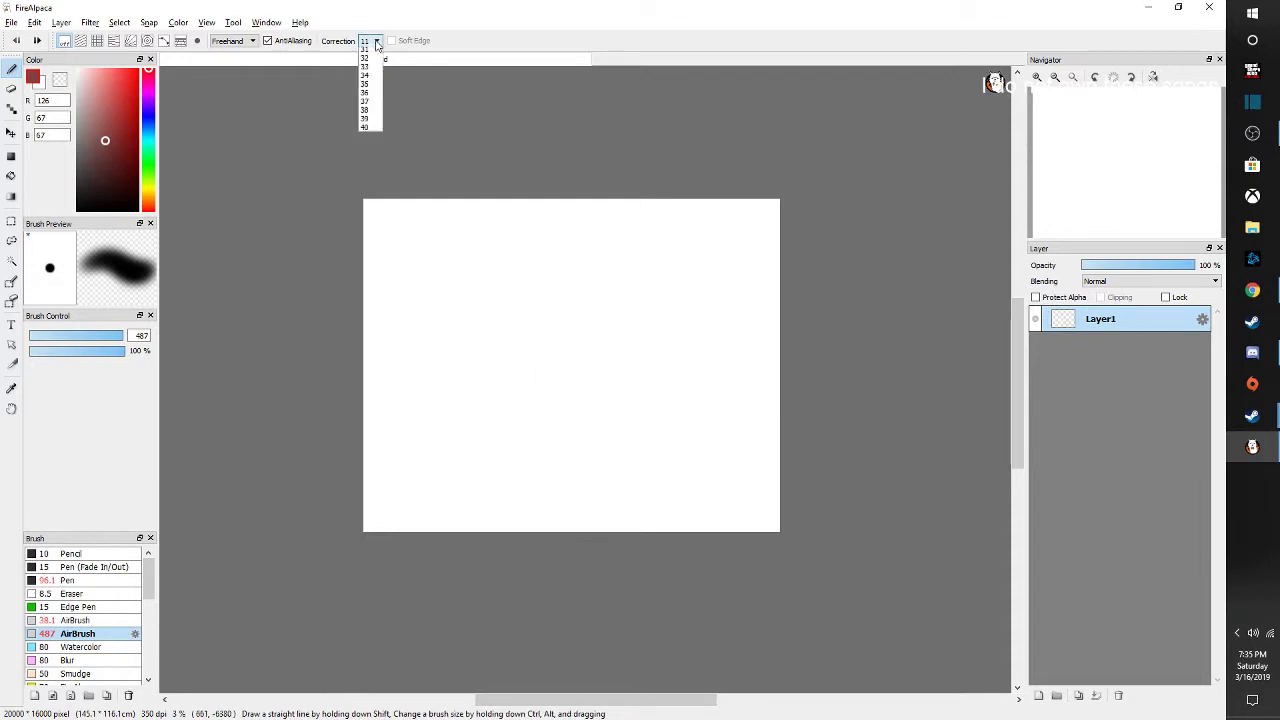
{"action": "left_click", "coordinate": [366, 105]}
{"action": "left_click_drag", "start_coordinate": [491, 303], "coordinate": [612, 379]}
{"action": "mouse_move", "coordinate": [531, 403]}
{"action": "left_mouse_down"}
{"action": "mouse_move", "coordinate": [524, 485]}
{"action": "mouse_move", "coordinate": [543, 460]}
{"action": "left_mouse_up"}
{"action": "left_click_drag", "start_coordinate": [598, 340], "coordinate": [540, 462]}
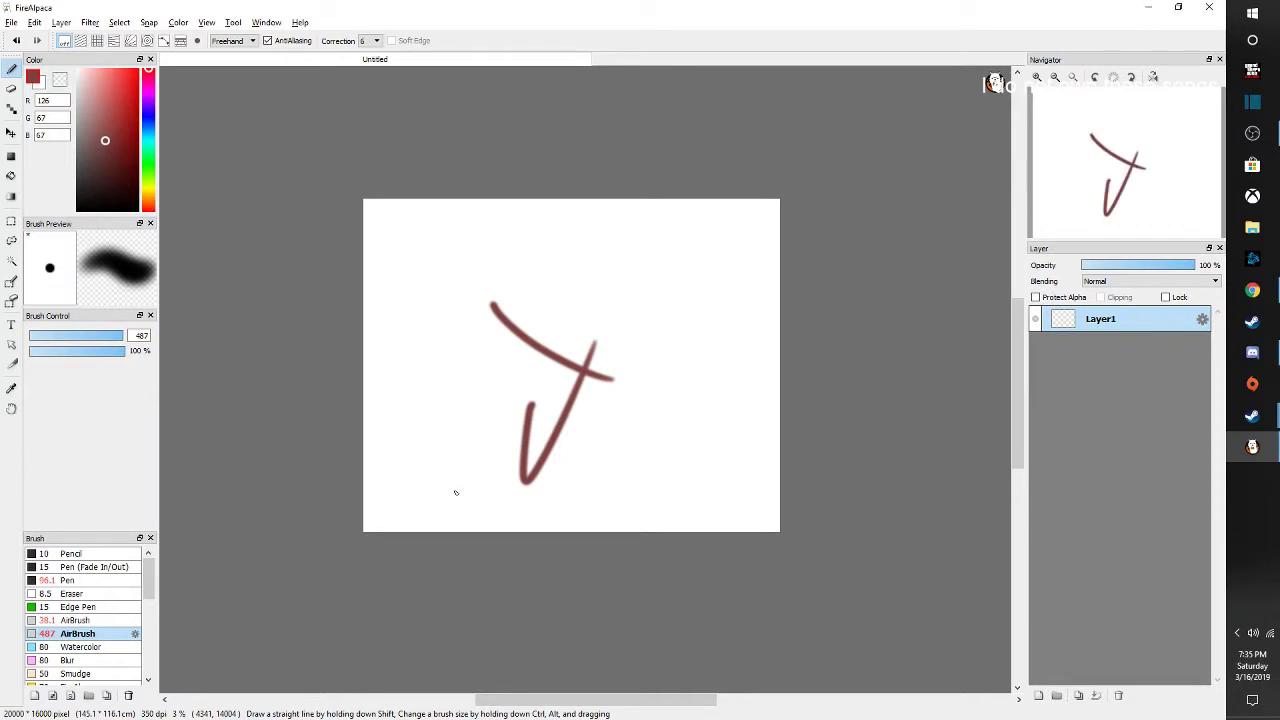
{"action": "key", "text": "ctrl+z"}
{"action": "key", "text": "ctrl+z"}
{"action": "key", "text": "ctrl+z"}
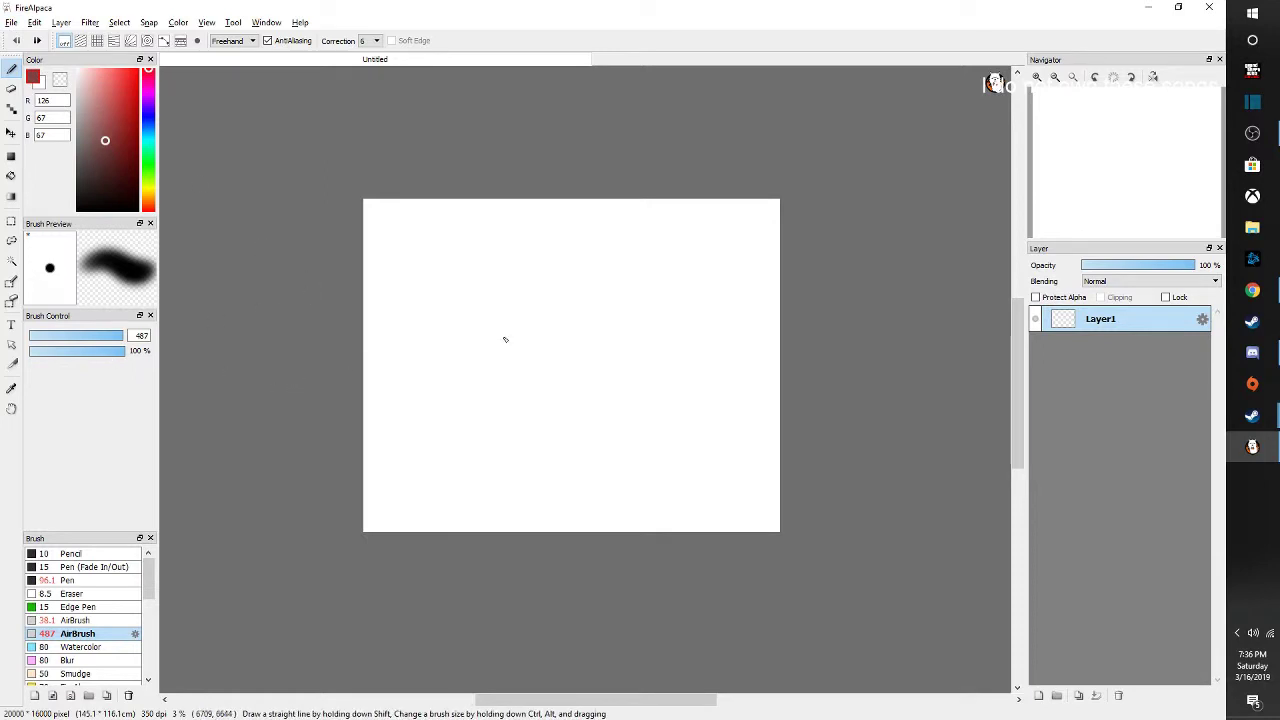
Try further AirBrush strokes on the canvas at close zoom and undo them
{"action": "scroll", "coordinate": [505, 336], "scroll_direction": "up", "scroll_amount": 1}
{"action": "scroll", "coordinate": [499, 335], "scroll_direction": "up", "scroll_amount": 3}
{"action": "left_click_drag", "start_coordinate": [548, 324], "coordinate": [624, 512]}
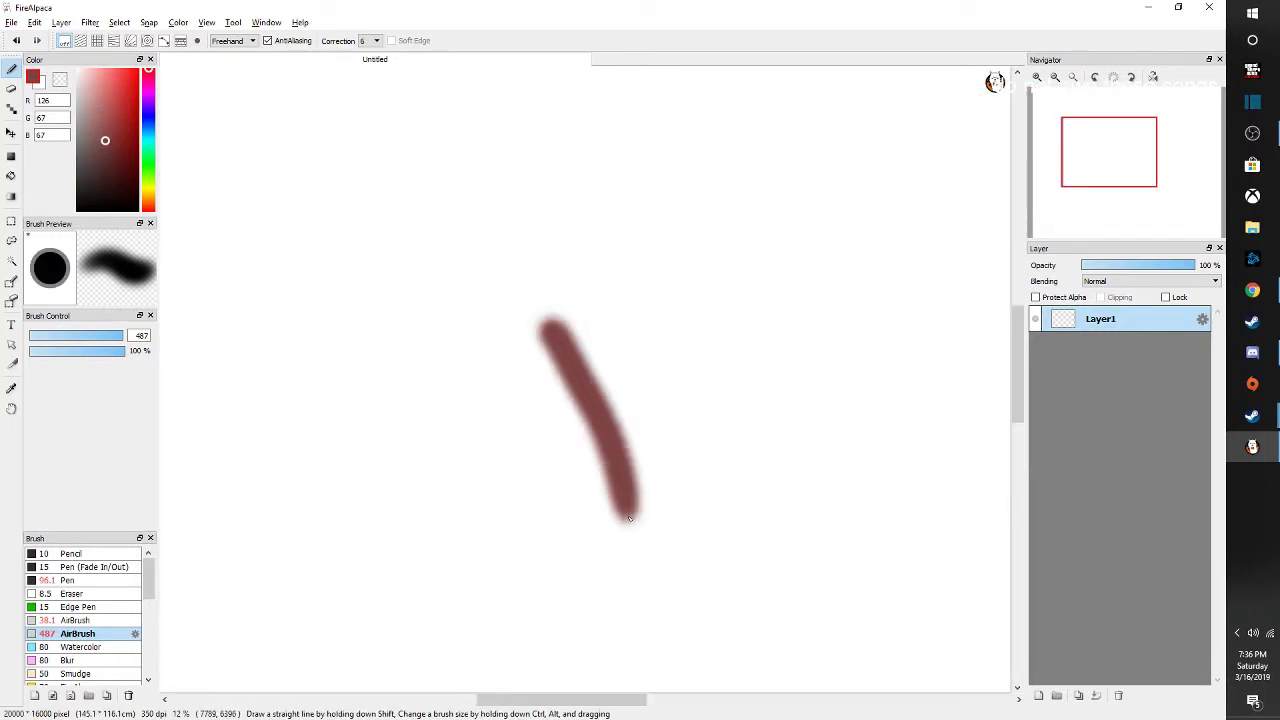
{"action": "left_click_drag", "start_coordinate": [420, 432], "coordinate": [515, 448]}
{"action": "left_click_drag", "start_coordinate": [437, 488], "coordinate": [429, 469]}
{"action": "key", "text": "ctrl+z"}
{"action": "key", "text": "ctrl+z"}
{"action": "scroll", "coordinate": [381, 424], "scroll_direction": "down", "scroll_amount": 3}
Create a new 2000 by 1600 pixel image at 350 dpi and close the original 20000 by 16000 pixel canvas
{"action": "left_click", "coordinate": [11, 22]}
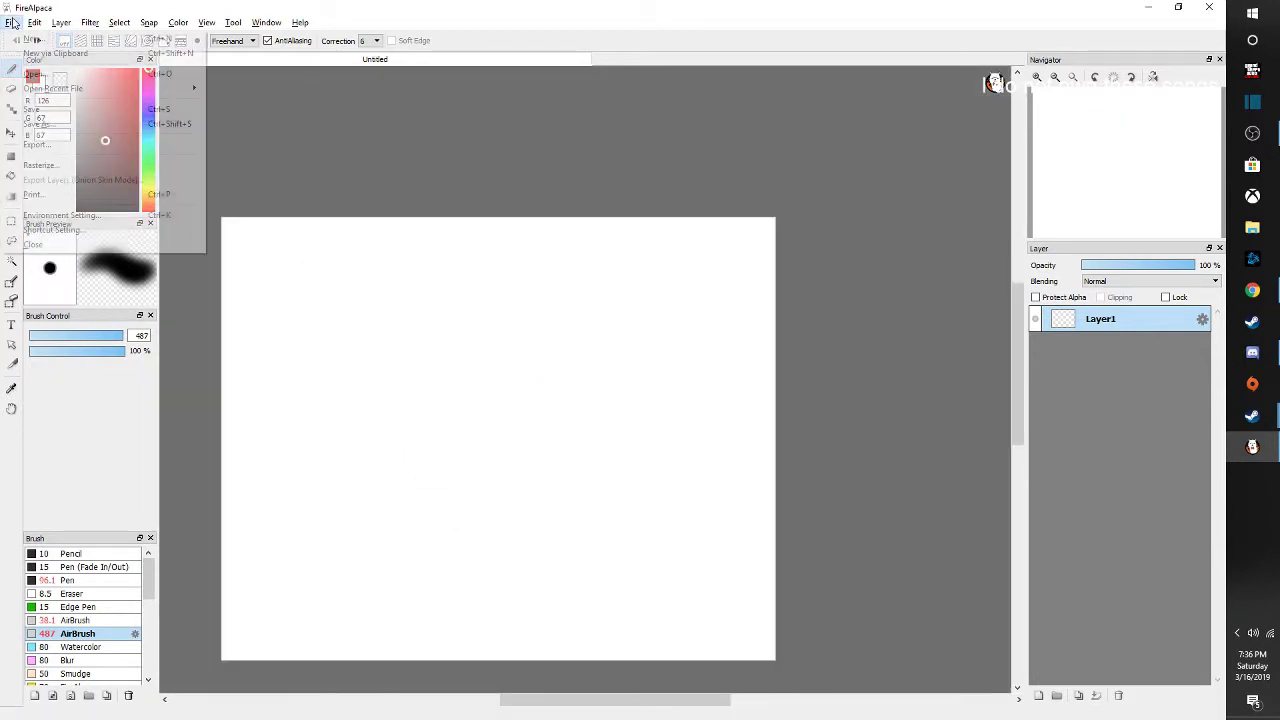
{"action": "left_click", "coordinate": [34, 38]}
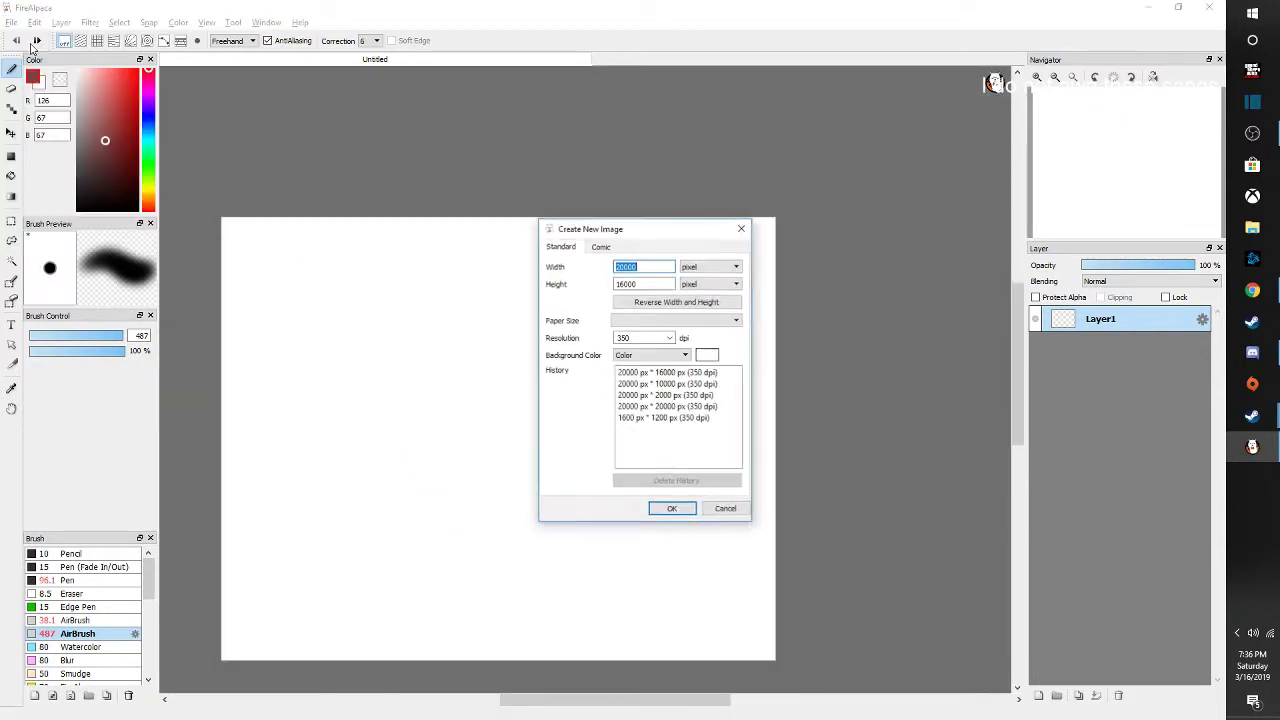
{"action": "left_click", "coordinate": [643, 267]}
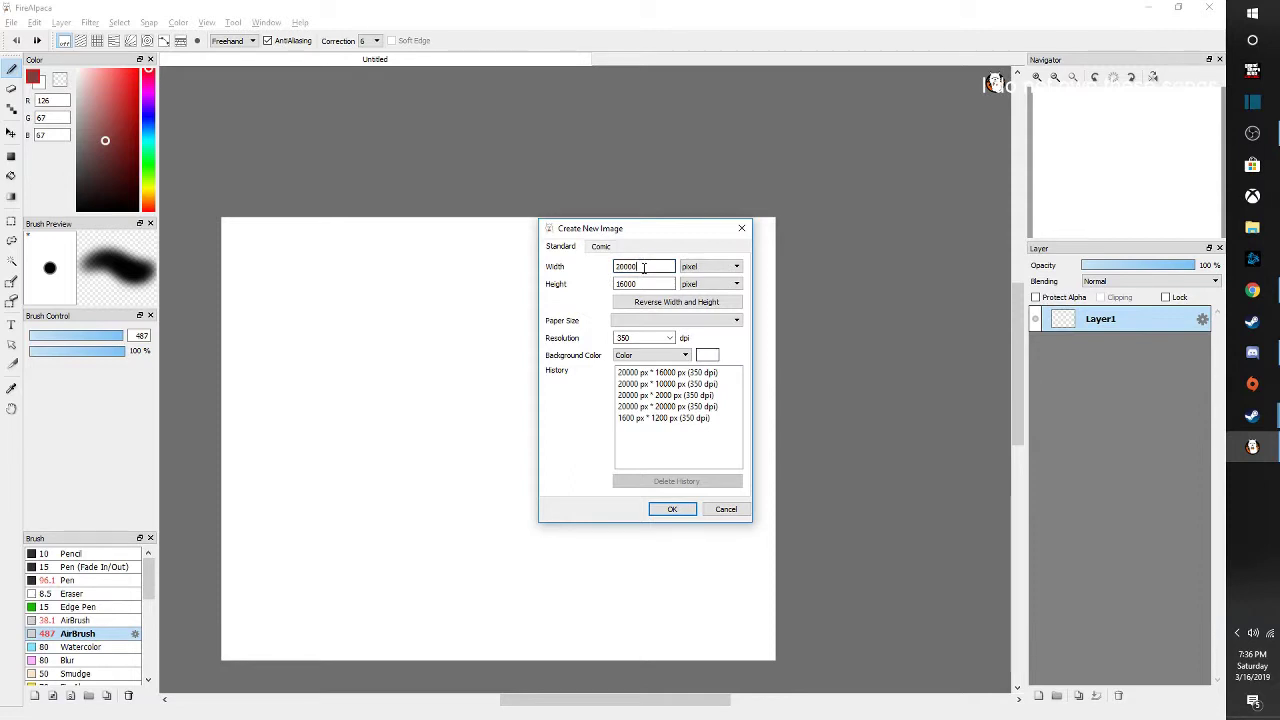
{"action": "left_click", "coordinate": [640, 284]}
{"action": "left_click", "coordinate": [664, 509]}
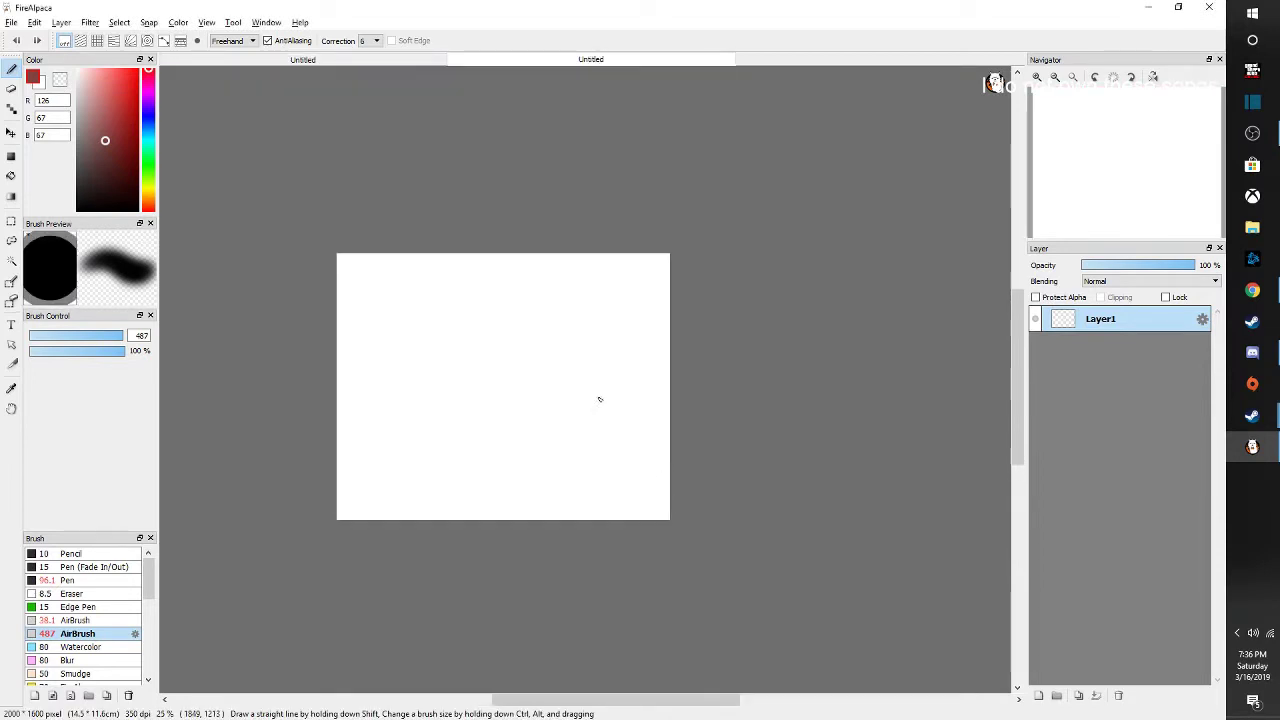
{"action": "right_click", "coordinate": [382, 62]}
{"action": "left_click", "coordinate": [396, 68]}
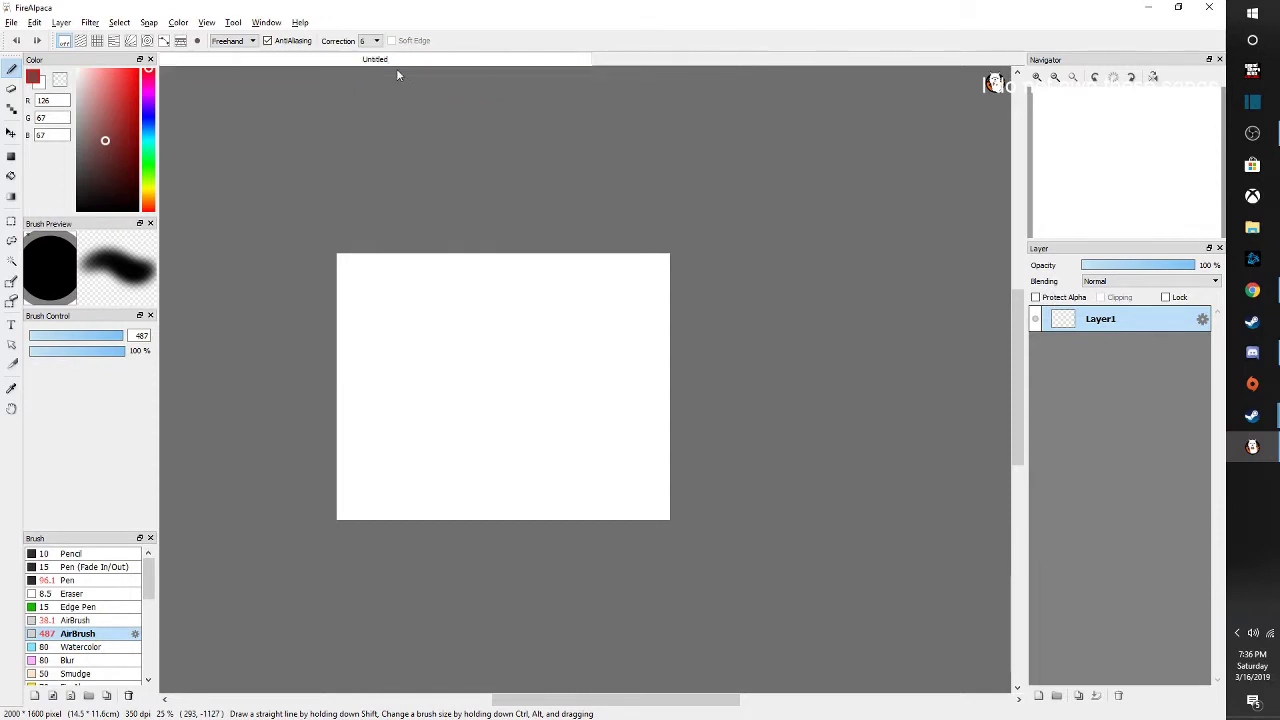
Try a stroke on the new canvas at size 487 and another at size 47, undoing both
{"action": "left_click_drag", "start_coordinate": [405, 330], "coordinate": [478, 465]}
{"action": "key", "text": "ctrl+z"}
{"action": "left_click", "coordinate": [98, 336]}
{"action": "left_click_drag", "start_coordinate": [389, 349], "coordinate": [586, 370]}
{"action": "key", "text": "ctrl+z"}
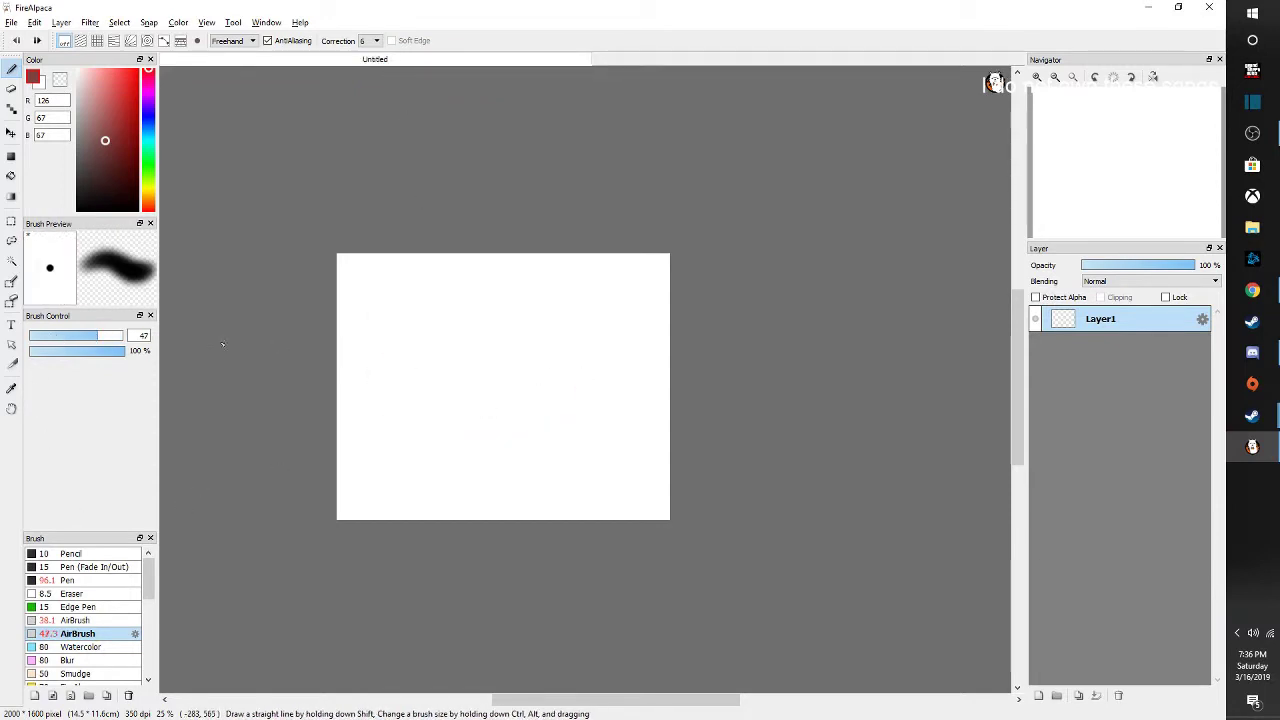
Set the AirBrush size to 127, try a hooked stroke on the canvas, and undo it
{"action": "left_click", "coordinate": [120, 336]}
{"action": "mouse_move", "coordinate": [472, 343]}
{"action": "left_mouse_down"}
{"action": "mouse_move", "coordinate": [523, 416]}
{"action": "mouse_move", "coordinate": [567, 365]}
{"action": "left_mouse_up"}
{"action": "scroll", "coordinate": [477, 400], "scroll_direction": "down", "scroll_amount": 1}
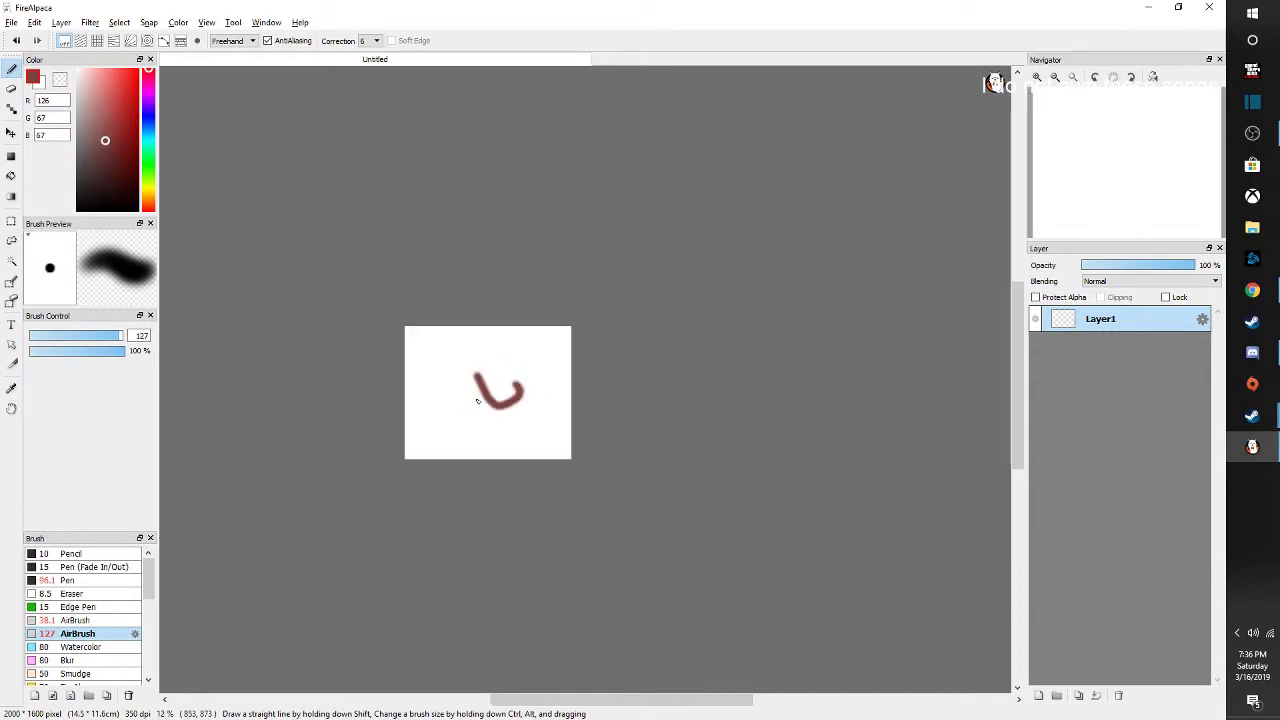
{"action": "scroll", "coordinate": [477, 400], "scroll_direction": "up", "scroll_amount": 2}
{"action": "key", "text": "ctrl+z"}
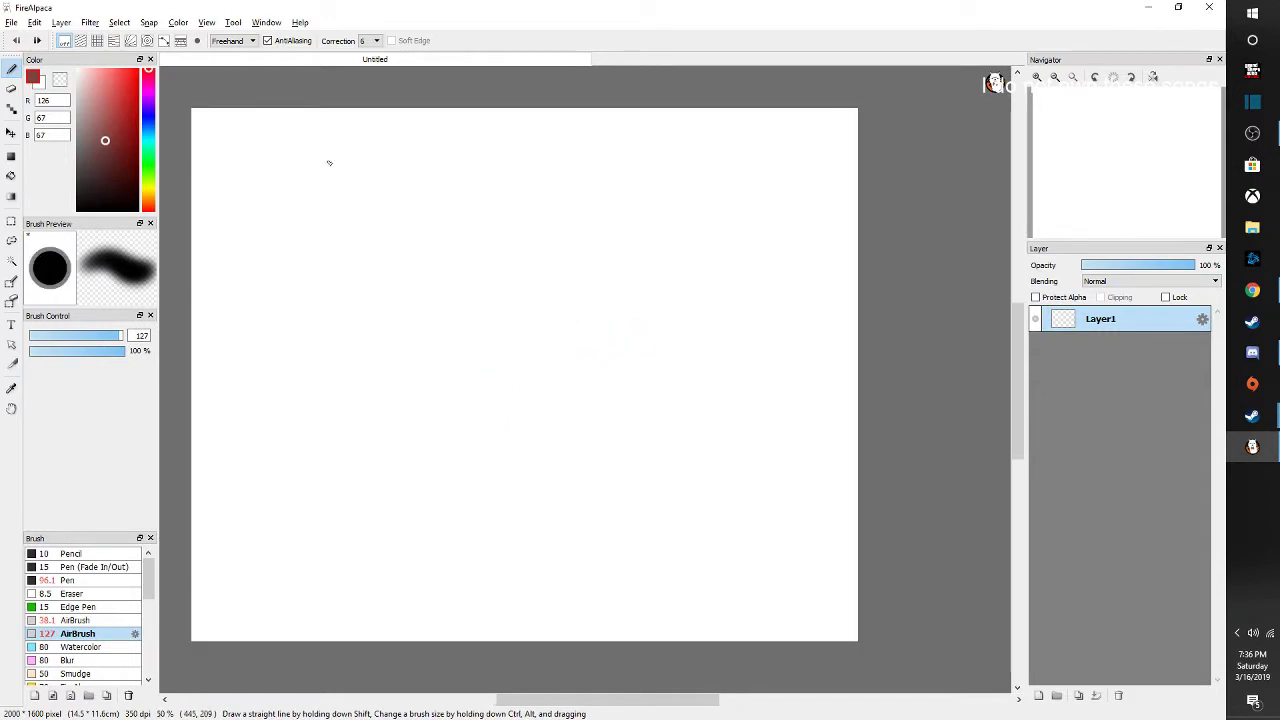
Create a new 2500 by 2100 pixel image at 350 dpi and close the previous canvas
{"action": "left_click", "coordinate": [12, 22]}
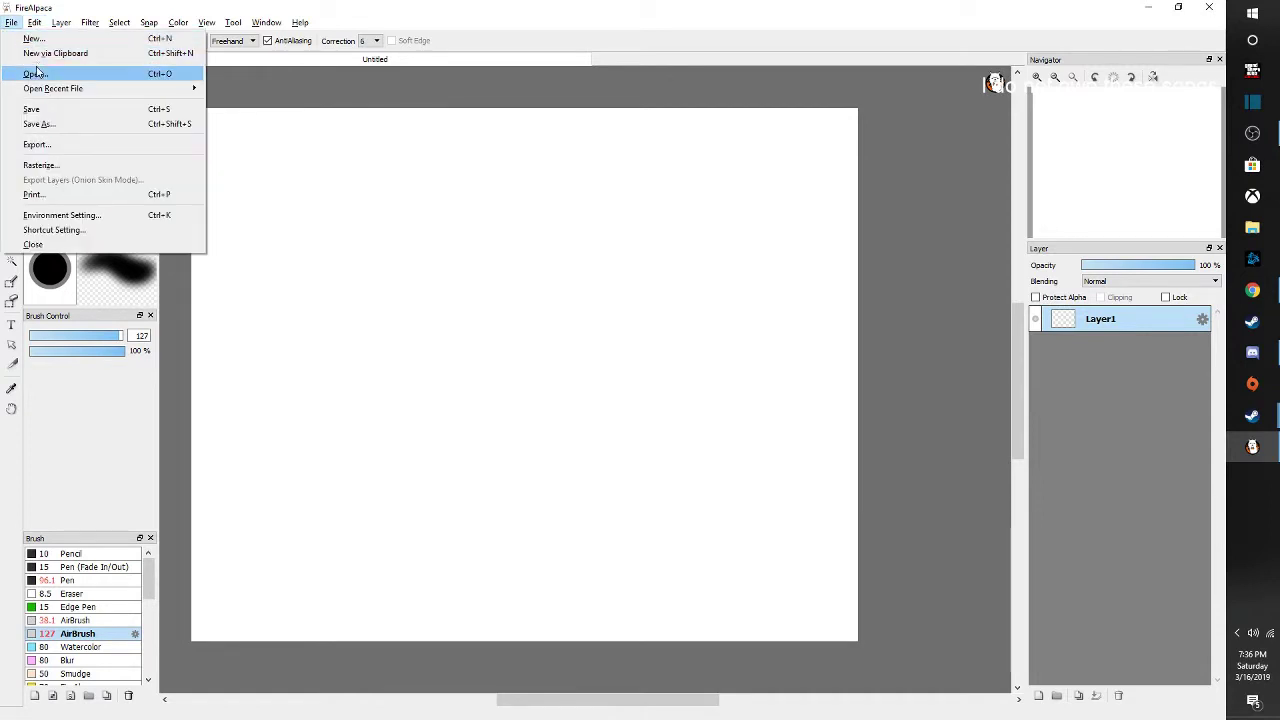
{"action": "left_click", "coordinate": [34, 38]}
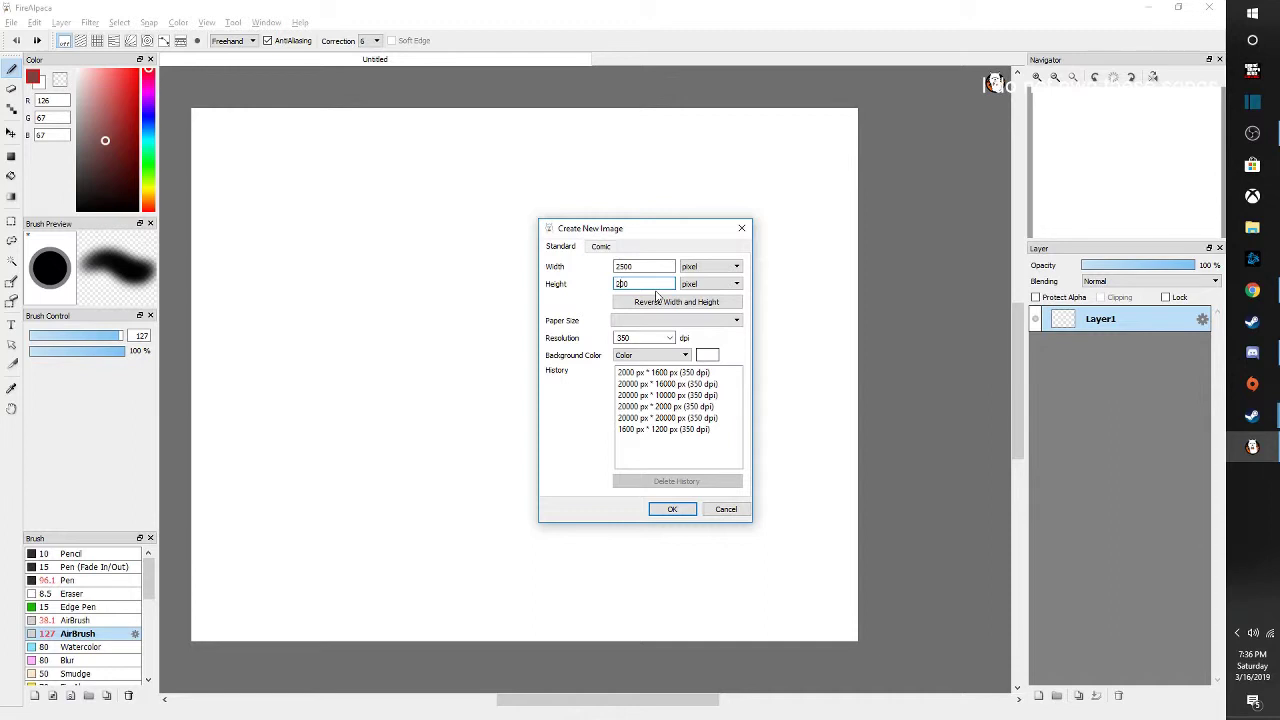
{"action": "left_click", "coordinate": [672, 509]}
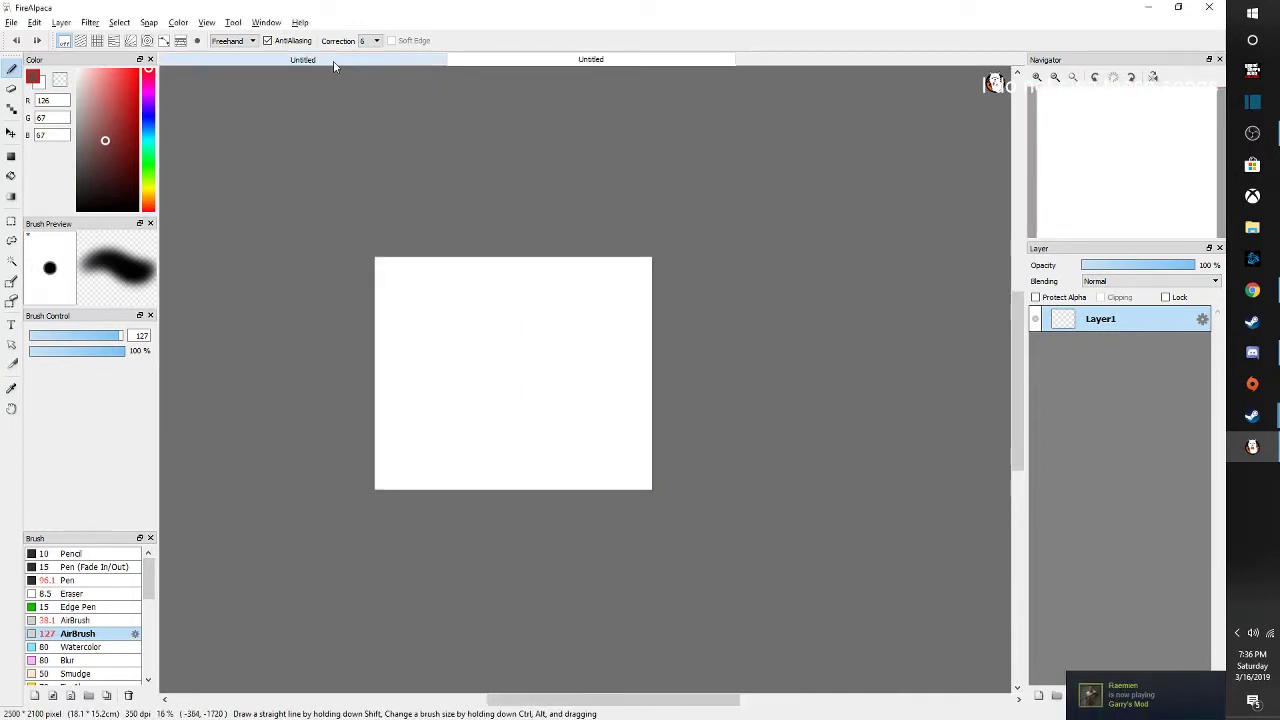
{"action": "right_click", "coordinate": [334, 63]}
{"action": "left_click", "coordinate": [362, 71]}
Try a stroke with the 127 AirBrush and a looping stroke with the size 38 AirBrush, undoing both
{"action": "left_click_drag", "start_coordinate": [571, 358], "coordinate": [567, 470]}
{"action": "key", "text": "ctrl+z"}
{"action": "scroll", "coordinate": [554, 473], "scroll_direction": "up", "scroll_amount": 1}
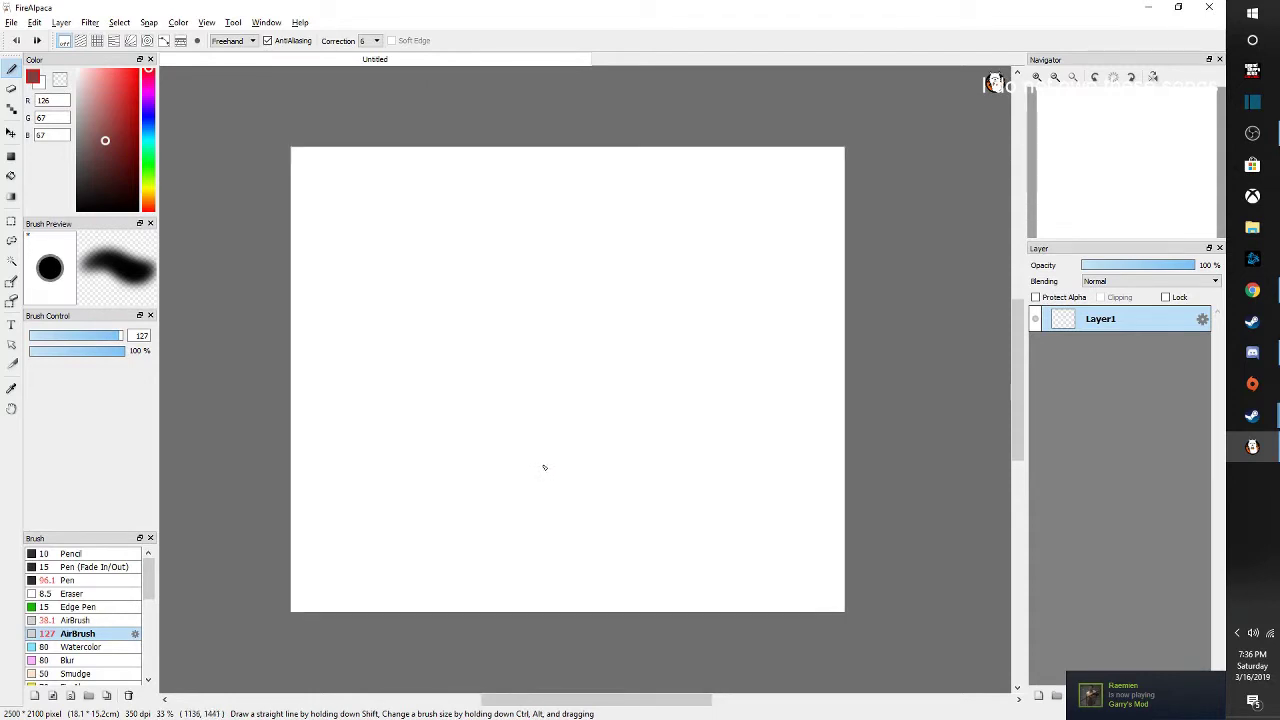
{"action": "left_click", "coordinate": [72, 620]}
{"action": "mouse_move", "coordinate": [660, 403]}
{"action": "left_mouse_down"}
{"action": "mouse_move", "coordinate": [669, 471]}
{"action": "mouse_move", "coordinate": [641, 457]}
{"action": "left_mouse_up"}
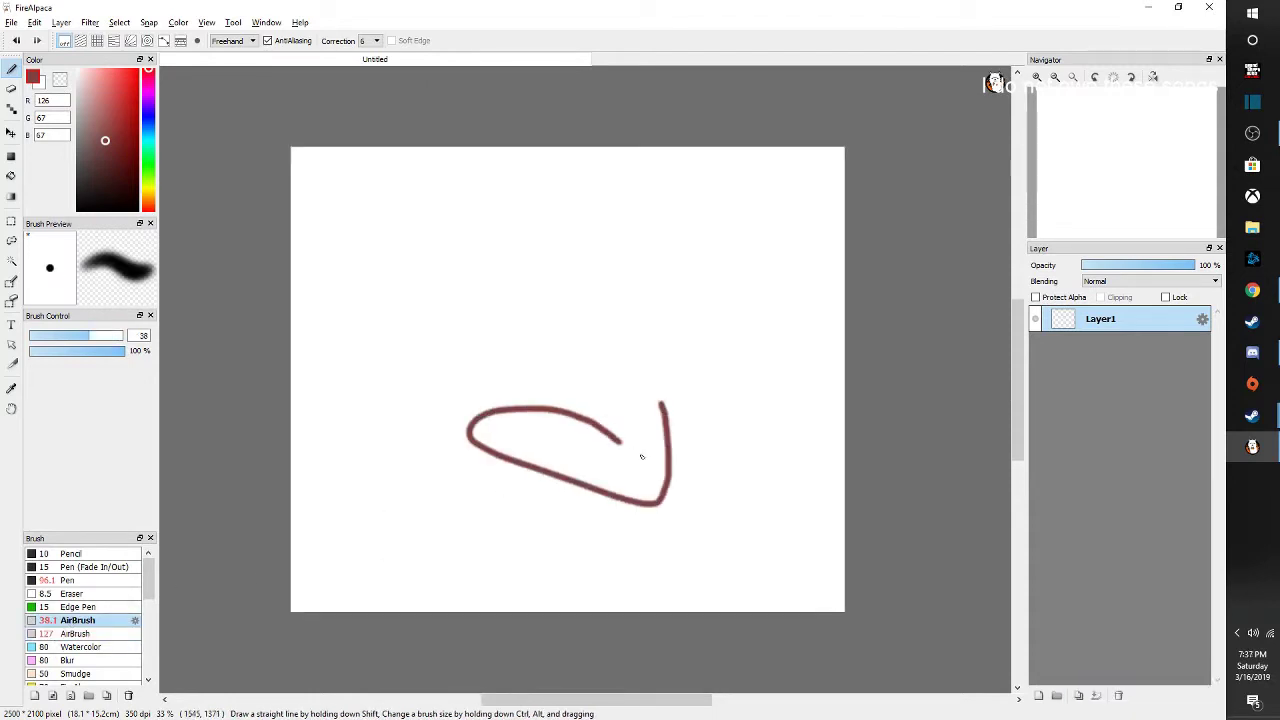
{"action": "key", "text": "ctrl+z"}
Set the smaller AirBrush to size 79, try a stroke on the canvas, and undo it
{"action": "left_click_drag", "start_coordinate": [583, 377], "coordinate": [600, 377]}
{"action": "mouse_move", "coordinate": [428, 355]}
{"action": "left_mouse_down"}
{"action": "mouse_move", "coordinate": [606, 462]}
{"action": "mouse_move", "coordinate": [622, 458]}
{"action": "left_mouse_up"}
{"action": "key", "text": "ctrl+z"}
Paint a large filled brownish-red blob with rough outer strokes in the canvas centre using the size 127 AirBrush
{"action": "left_click", "coordinate": [80, 634]}
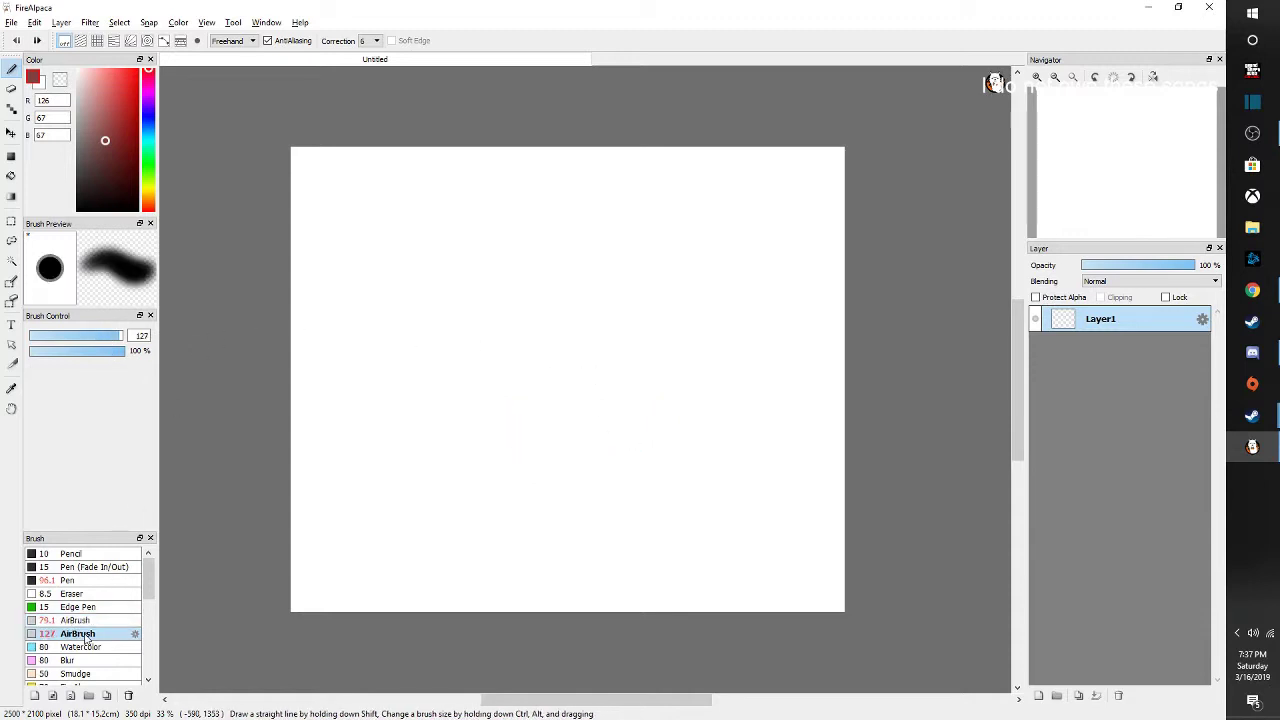
{"action": "mouse_move", "coordinate": [548, 362]}
{"action": "left_mouse_down"}
{"action": "mouse_move", "coordinate": [519, 446]}
{"action": "mouse_move", "coordinate": [578, 365]}
{"action": "mouse_move", "coordinate": [533, 443]}
{"action": "mouse_move", "coordinate": [545, 364]}
{"action": "mouse_move", "coordinate": [542, 389]}
{"action": "mouse_move", "coordinate": [505, 399]}
{"action": "mouse_move", "coordinate": [534, 487]}
{"action": "mouse_move", "coordinate": [563, 418]}
{"action": "mouse_move", "coordinate": [537, 476]}
{"action": "mouse_move", "coordinate": [587, 485]}
{"action": "mouse_move", "coordinate": [529, 480]}
{"action": "mouse_move", "coordinate": [529, 438]}
{"action": "mouse_move", "coordinate": [521, 482]}
{"action": "mouse_move", "coordinate": [535, 354]}
{"action": "mouse_move", "coordinate": [515, 427]}
{"action": "mouse_move", "coordinate": [545, 318]}
{"action": "mouse_move", "coordinate": [557, 333]}
{"action": "mouse_move", "coordinate": [509, 361]}
{"action": "mouse_move", "coordinate": [500, 428]}
{"action": "mouse_move", "coordinate": [516, 481]}
{"action": "mouse_move", "coordinate": [603, 489]}
{"action": "mouse_move", "coordinate": [622, 377]}
{"action": "mouse_move", "coordinate": [601, 282]}
{"action": "mouse_move", "coordinate": [519, 402]}
{"action": "left_mouse_up"}
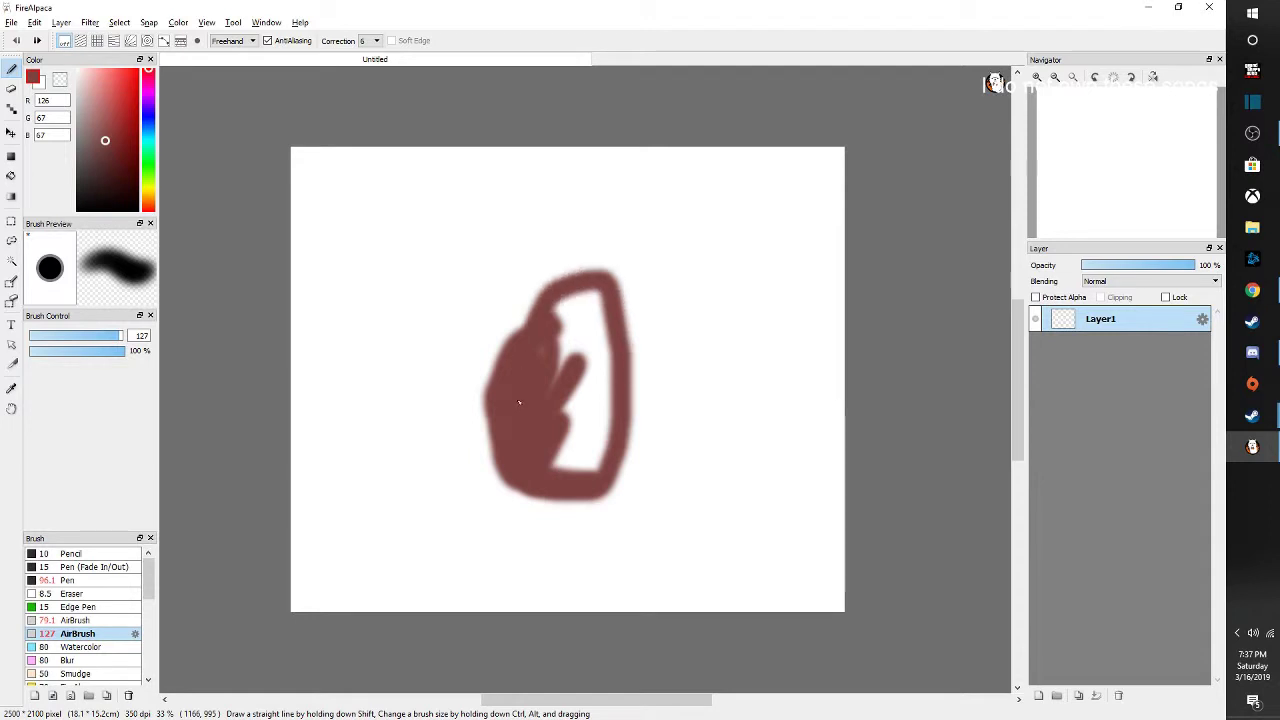
{"action": "mouse_move", "coordinate": [583, 347]}
{"action": "left_mouse_down"}
{"action": "mouse_move", "coordinate": [601, 481]}
{"action": "mouse_move", "coordinate": [570, 358]}
{"action": "mouse_move", "coordinate": [566, 486]}
{"action": "mouse_move", "coordinate": [586, 393]}
{"action": "mouse_move", "coordinate": [545, 461]}
{"action": "left_mouse_up"}
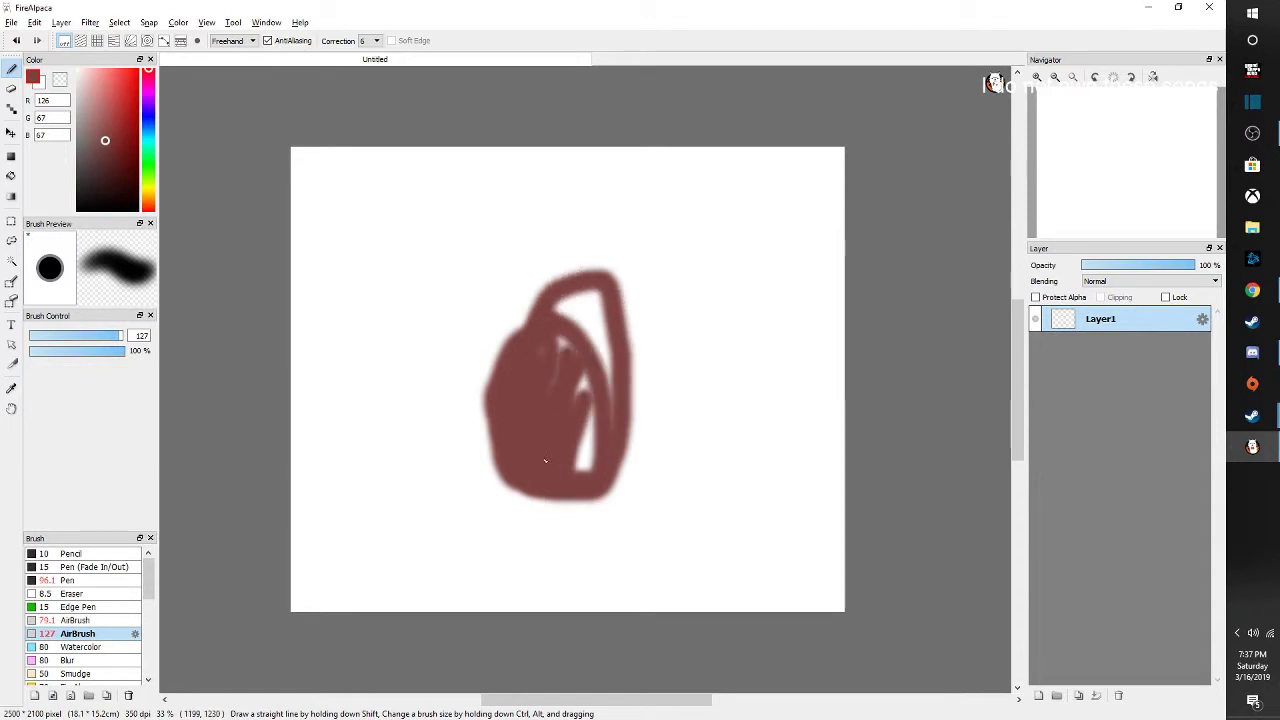
{"action": "mouse_move", "coordinate": [540, 292]}
{"action": "left_mouse_down"}
{"action": "mouse_move", "coordinate": [445, 440]}
{"action": "mouse_move", "coordinate": [540, 520]}
{"action": "mouse_move", "coordinate": [544, 489]}
{"action": "mouse_move", "coordinate": [465, 530]}
{"action": "mouse_move", "coordinate": [655, 490]}
{"action": "mouse_move", "coordinate": [599, 497]}
{"action": "mouse_move", "coordinate": [660, 415]}
{"action": "mouse_move", "coordinate": [580, 500]}
{"action": "mouse_move", "coordinate": [500, 530]}
{"action": "mouse_move", "coordinate": [471, 405]}
{"action": "mouse_move", "coordinate": [460, 472]}
{"action": "mouse_move", "coordinate": [503, 354]}
{"action": "mouse_move", "coordinate": [488, 495]}
{"action": "mouse_move", "coordinate": [509, 510]}
{"action": "left_mouse_up"}
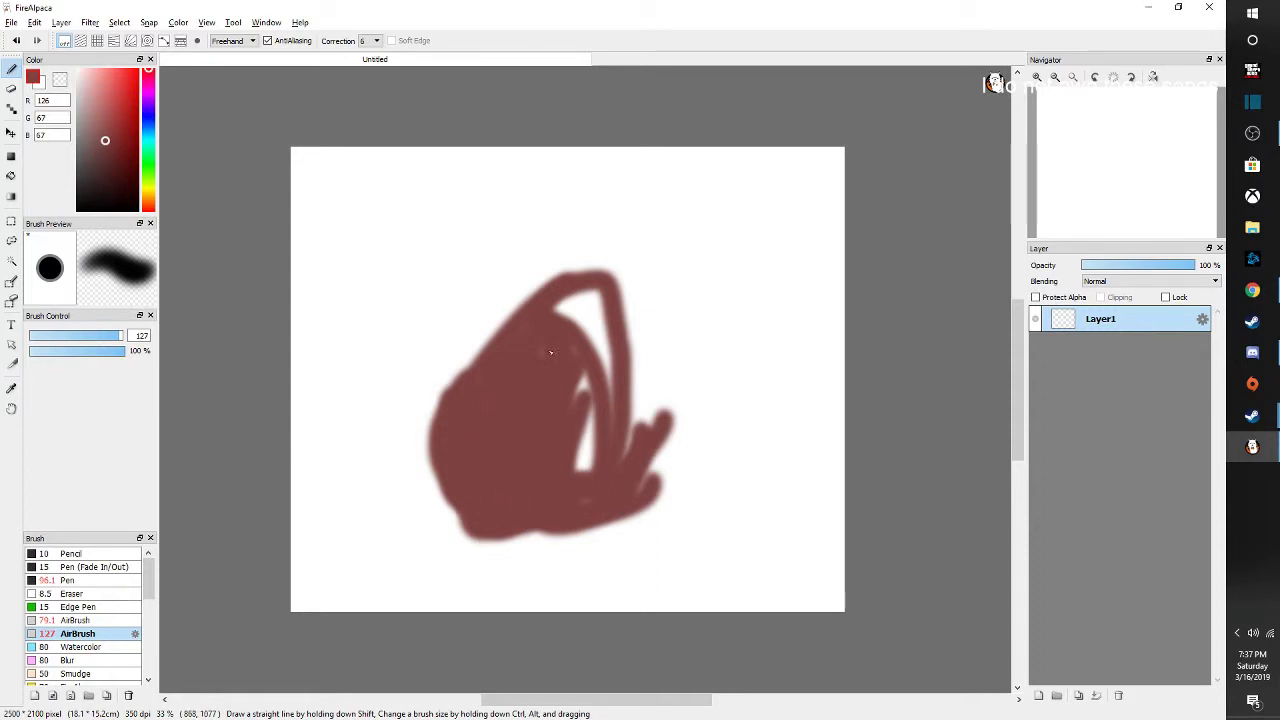
{"action": "mouse_move", "coordinate": [509, 373]}
{"action": "left_mouse_down"}
{"action": "mouse_move", "coordinate": [553, 303]}
{"action": "mouse_move", "coordinate": [602, 351]}
{"action": "mouse_move", "coordinate": [565, 315]}
{"action": "mouse_move", "coordinate": [573, 445]}
{"action": "mouse_move", "coordinate": [582, 387]}
{"action": "left_mouse_up"}
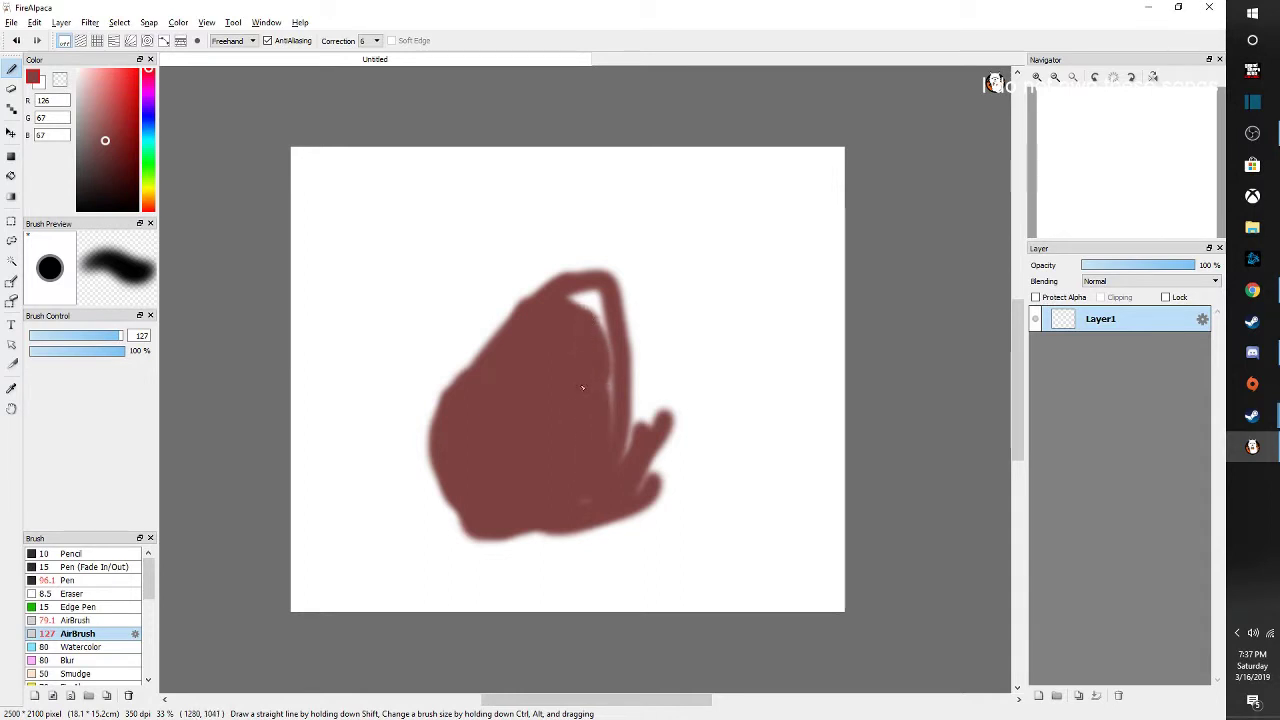
{"action": "left_click_drag", "start_coordinate": [634, 493], "coordinate": [629, 356]}
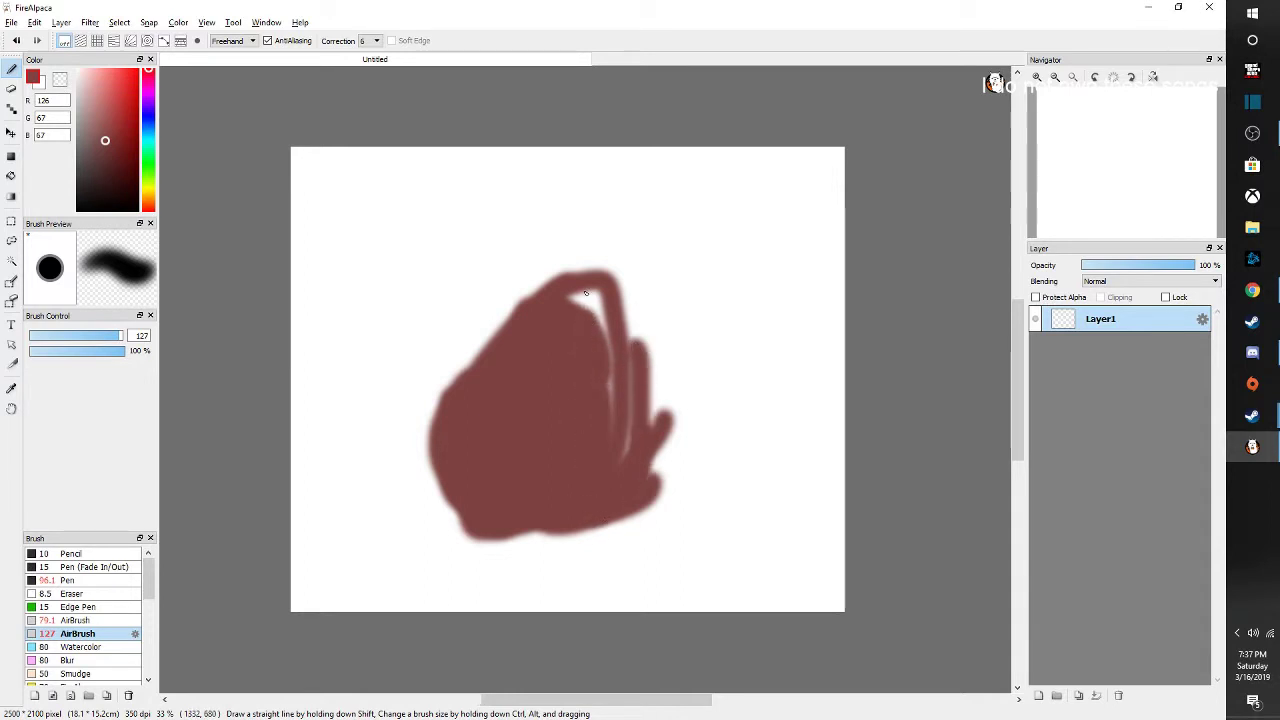
{"action": "mouse_move", "coordinate": [586, 292]}
{"action": "left_mouse_down"}
{"action": "mouse_move", "coordinate": [609, 385]}
{"action": "mouse_move", "coordinate": [605, 458]}
{"action": "mouse_move", "coordinate": [624, 485]}
{"action": "mouse_move", "coordinate": [622, 353]}
{"action": "mouse_move", "coordinate": [623, 452]}
{"action": "mouse_move", "coordinate": [635, 418]}
{"action": "mouse_move", "coordinate": [621, 370]}
{"action": "mouse_move", "coordinate": [613, 471]}
{"action": "mouse_move", "coordinate": [642, 498]}
{"action": "mouse_move", "coordinate": [604, 422]}
{"action": "mouse_move", "coordinate": [597, 299]}
{"action": "mouse_move", "coordinate": [562, 316]}
{"action": "mouse_move", "coordinate": [584, 326]}
{"action": "mouse_move", "coordinate": [605, 314]}
{"action": "mouse_move", "coordinate": [561, 262]}
{"action": "mouse_move", "coordinate": [582, 320]}
{"action": "mouse_move", "coordinate": [573, 275]}
{"action": "mouse_move", "coordinate": [532, 286]}
{"action": "mouse_move", "coordinate": [582, 310]}
{"action": "mouse_move", "coordinate": [510, 309]}
{"action": "mouse_move", "coordinate": [523, 363]}
{"action": "mouse_move", "coordinate": [534, 346]}
{"action": "mouse_move", "coordinate": [411, 377]}
{"action": "mouse_move", "coordinate": [502, 380]}
{"action": "mouse_move", "coordinate": [497, 365]}
{"action": "mouse_move", "coordinate": [424, 437]}
{"action": "mouse_move", "coordinate": [470, 416]}
{"action": "mouse_move", "coordinate": [406, 454]}
{"action": "mouse_move", "coordinate": [462, 487]}
{"action": "mouse_move", "coordinate": [457, 453]}
{"action": "mouse_move", "coordinate": [477, 542]}
{"action": "mouse_move", "coordinate": [497, 517]}
{"action": "mouse_move", "coordinate": [485, 547]}
{"action": "mouse_move", "coordinate": [558, 533]}
{"action": "mouse_move", "coordinate": [530, 520]}
{"action": "mouse_move", "coordinate": [598, 540]}
{"action": "mouse_move", "coordinate": [689, 509]}
{"action": "mouse_move", "coordinate": [640, 506]}
{"action": "mouse_move", "coordinate": [691, 487]}
{"action": "mouse_move", "coordinate": [678, 462]}
{"action": "mouse_move", "coordinate": [656, 462]}
{"action": "mouse_move", "coordinate": [680, 401]}
{"action": "mouse_move", "coordinate": [617, 477]}
{"action": "mouse_move", "coordinate": [629, 508]}
{"action": "mouse_move", "coordinate": [685, 527]}
{"action": "mouse_move", "coordinate": [634, 533]}
{"action": "mouse_move", "coordinate": [673, 509]}
{"action": "mouse_move", "coordinate": [522, 537]}
{"action": "mouse_move", "coordinate": [566, 536]}
{"action": "mouse_move", "coordinate": [597, 514]}
{"action": "left_mouse_up"}
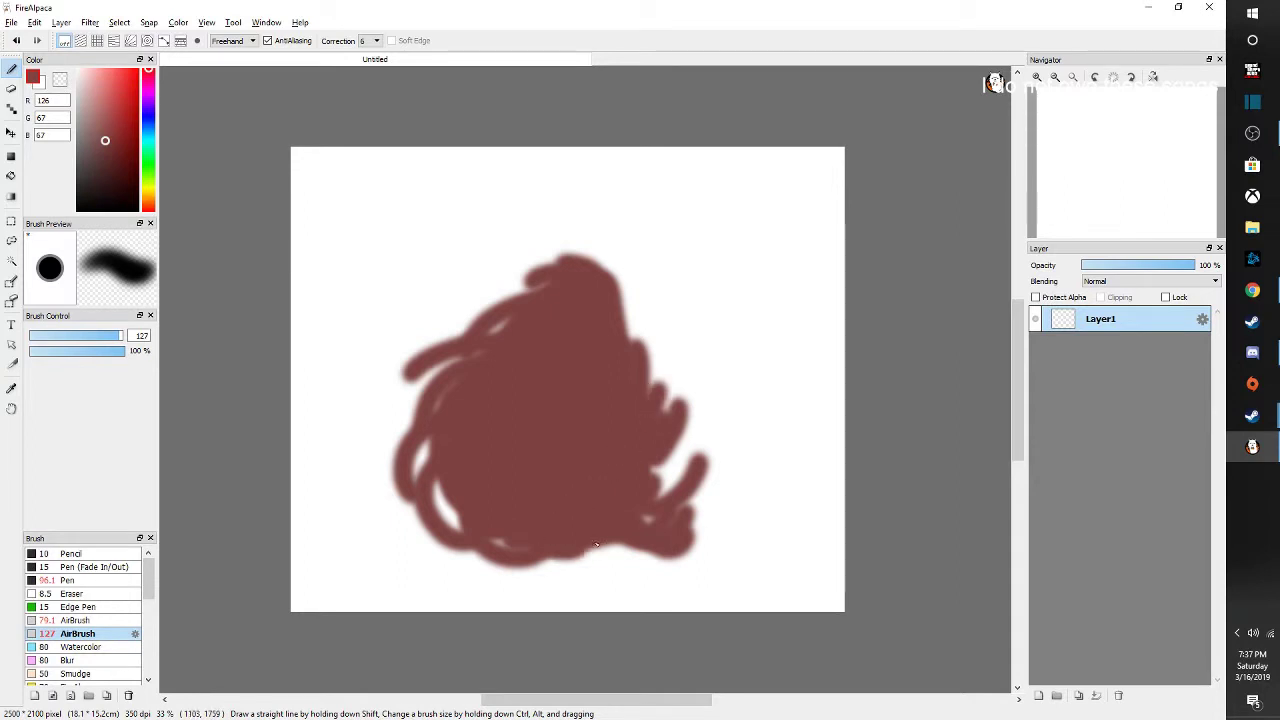
{"action": "left_click_drag", "start_coordinate": [652, 395], "coordinate": [679, 310]}
{"action": "mouse_move", "coordinate": [620, 370]}
{"action": "left_mouse_down"}
{"action": "mouse_move", "coordinate": [656, 272]}
{"action": "mouse_move", "coordinate": [620, 324]}
{"action": "mouse_move", "coordinate": [614, 248]}
{"action": "mouse_move", "coordinate": [627, 343]}
{"action": "mouse_move", "coordinate": [641, 278]}
{"action": "mouse_move", "coordinate": [615, 292]}
{"action": "mouse_move", "coordinate": [566, 251]}
{"action": "mouse_move", "coordinate": [658, 368]}
{"action": "left_mouse_up"}
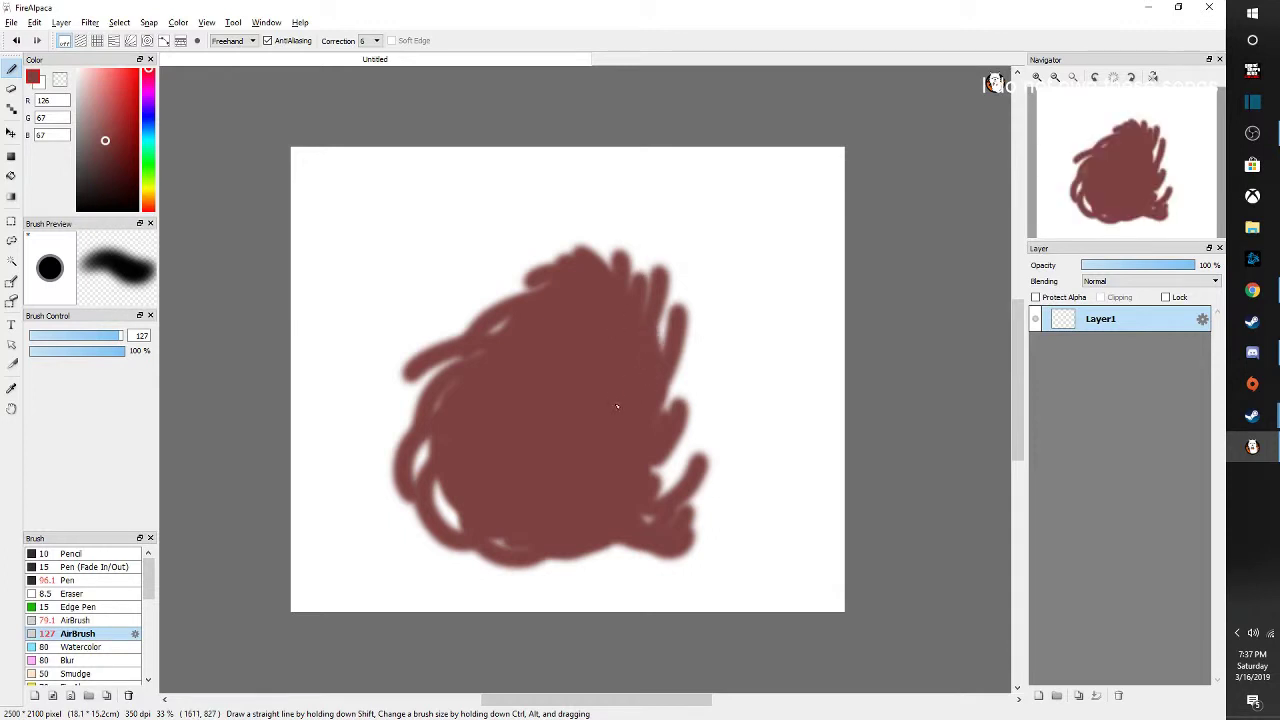
{"action": "scroll", "coordinate": [617, 406], "scroll_direction": "down", "scroll_amount": 2}
{"action": "scroll", "coordinate": [472, 416], "scroll_direction": "up", "scroll_amount": 2}
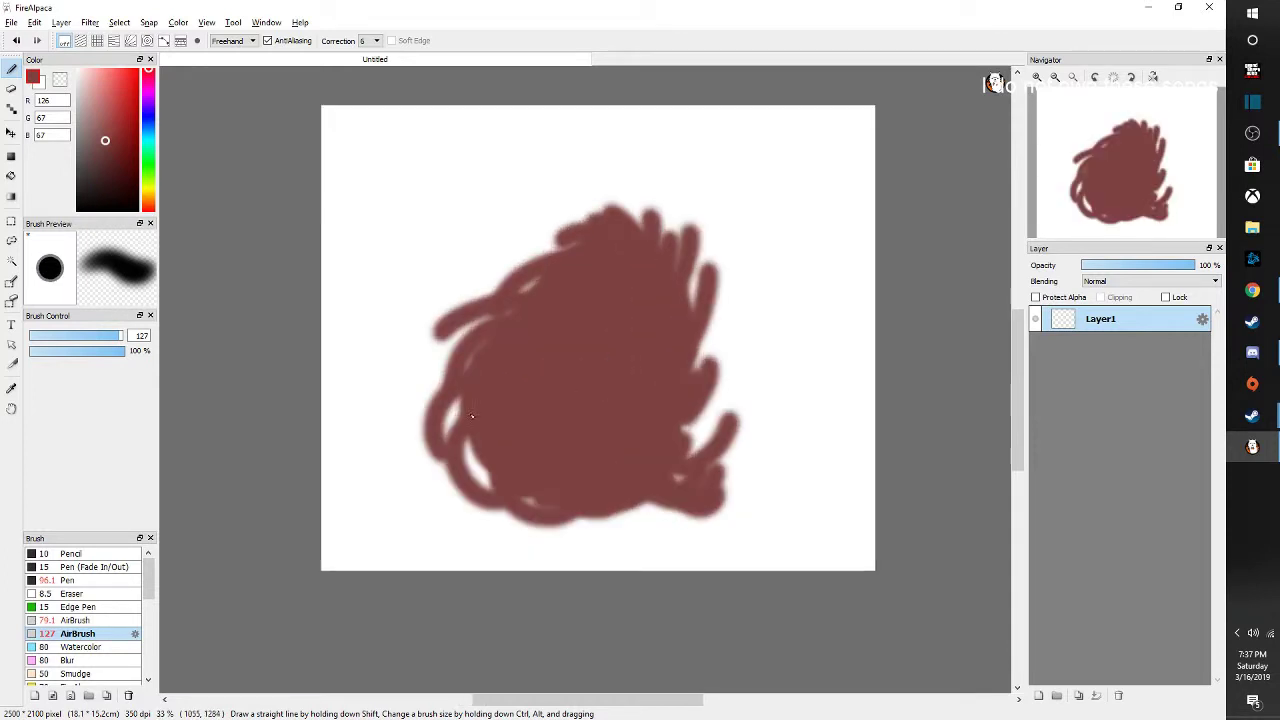
{"action": "left_click", "coordinate": [80, 660]}
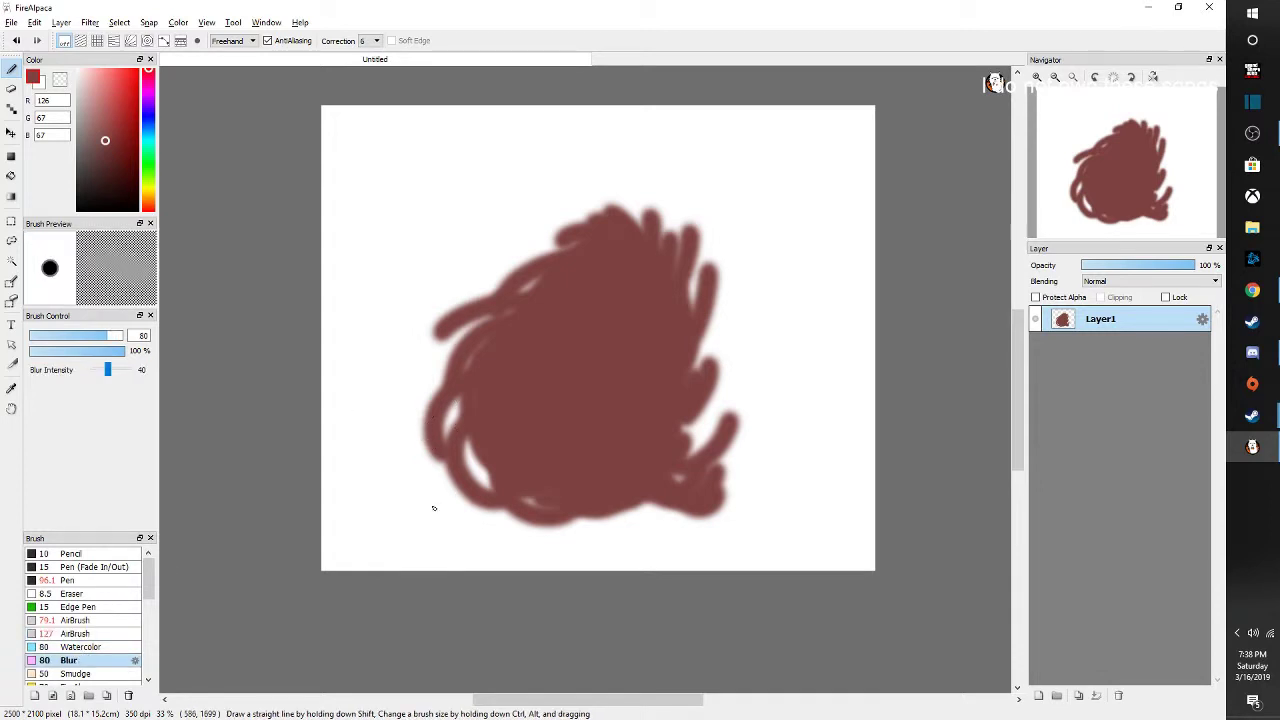
{"action": "left_click", "coordinate": [88, 675]}
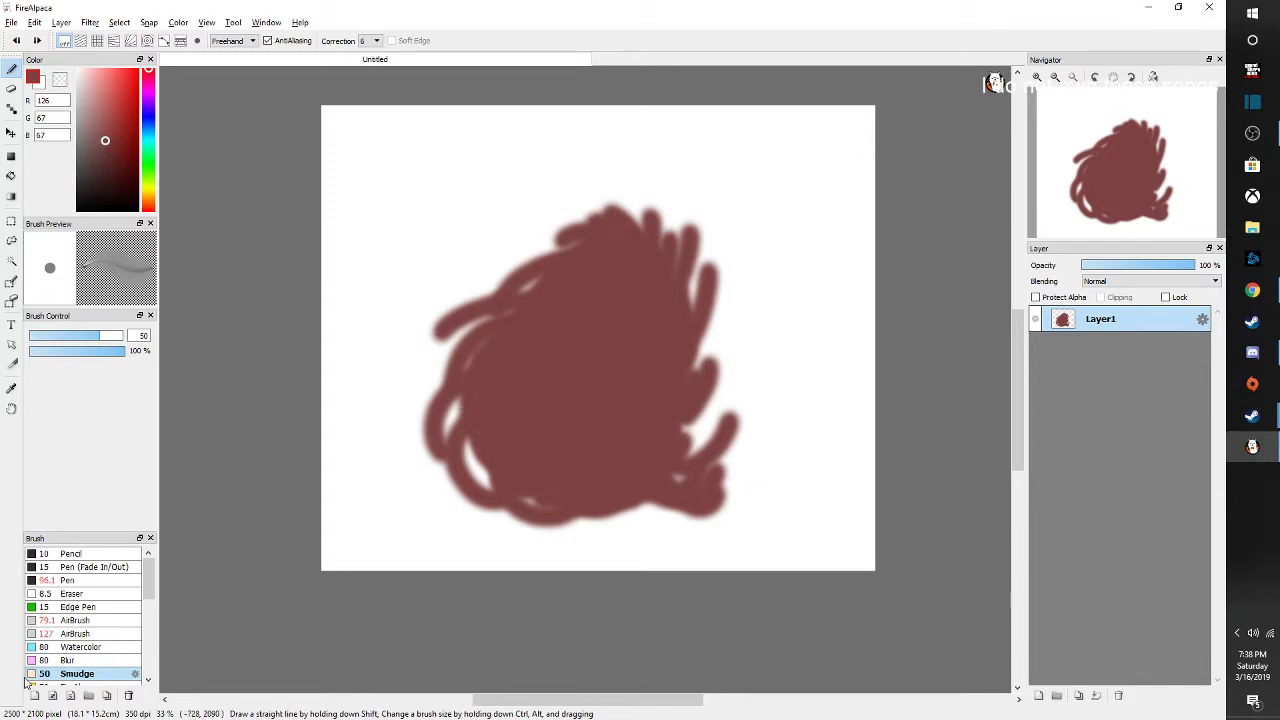
{"action": "left_click", "coordinate": [68, 660]}
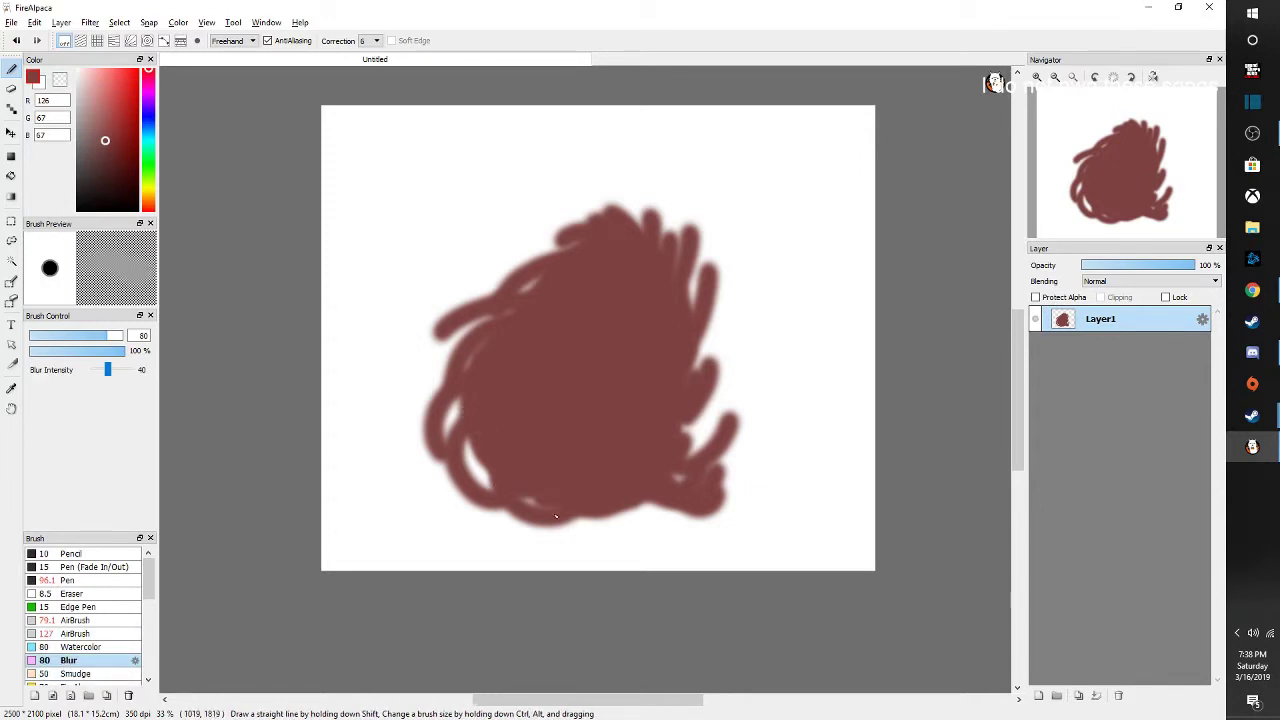
{"action": "scroll", "coordinate": [616, 519], "scroll_direction": "up", "scroll_amount": 4}
{"action": "scroll", "coordinate": [616, 519], "scroll_direction": "down", "scroll_amount": 4}
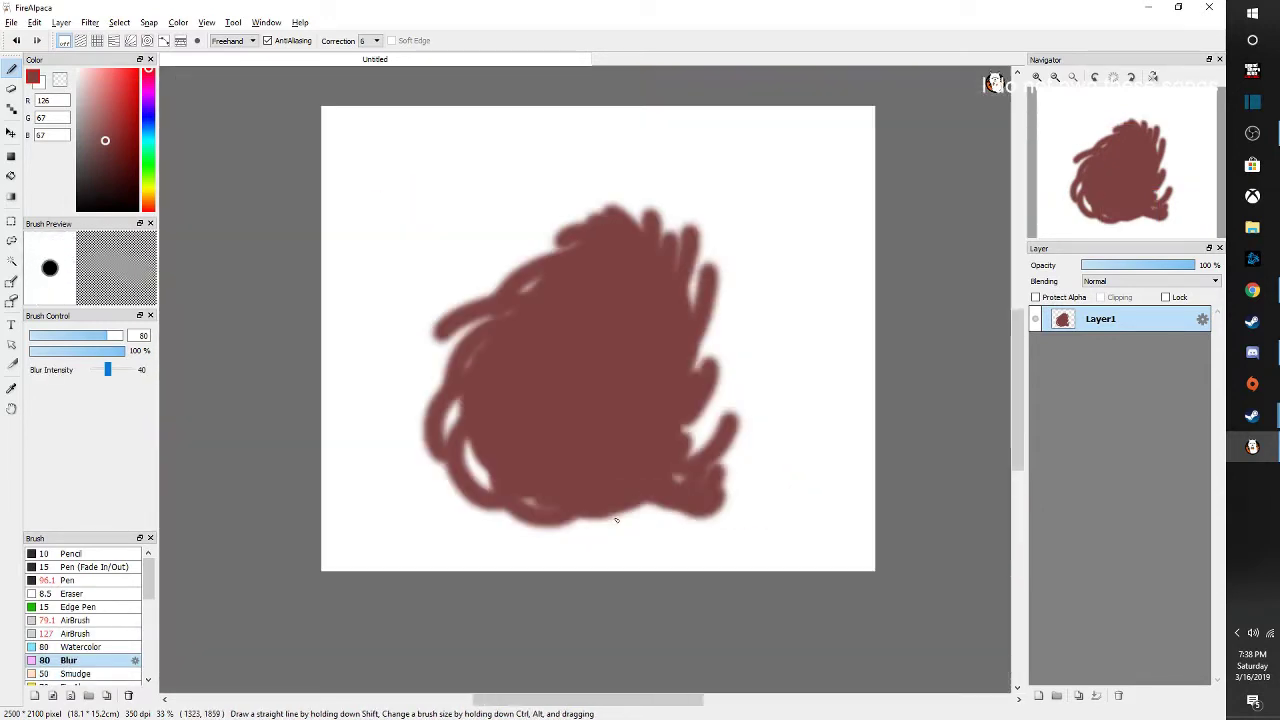
Change the size 127 AirBrush colour to teal, try a vertical stroke over the blob's left edge, and undo it
{"action": "left_click", "coordinate": [78, 634]}
{"action": "left_click", "coordinate": [121, 128]}
{"action": "left_click_drag", "start_coordinate": [148, 138], "coordinate": [150, 148]}
{"action": "left_click_drag", "start_coordinate": [484, 290], "coordinate": [474, 515]}
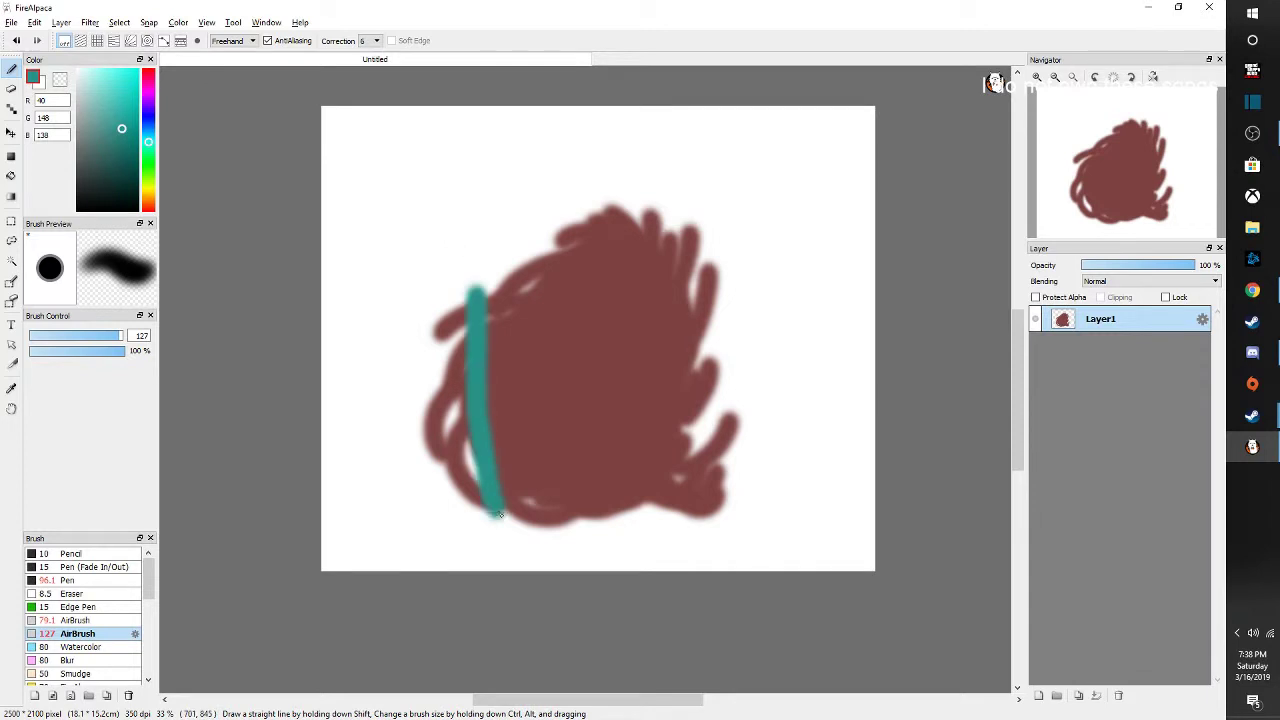
{"action": "key", "text": "ctrl+z"}
Paint overlapping teal strokes across the lower left and middle of the red blob
{"action": "left_click_drag", "start_coordinate": [487, 340], "coordinate": [488, 506]}
{"action": "left_click_drag", "start_coordinate": [452, 442], "coordinate": [605, 515]}
{"action": "mouse_move", "coordinate": [497, 480]}
{"action": "left_mouse_down"}
{"action": "mouse_move", "coordinate": [597, 451]}
{"action": "mouse_move", "coordinate": [603, 370]}
{"action": "left_mouse_up"}
{"action": "mouse_move", "coordinate": [576, 330]}
{"action": "left_mouse_down"}
{"action": "mouse_move", "coordinate": [569, 431]}
{"action": "mouse_move", "coordinate": [497, 467]}
{"action": "mouse_move", "coordinate": [594, 402]}
{"action": "left_mouse_up"}
{"action": "mouse_move", "coordinate": [488, 410]}
{"action": "left_mouse_down"}
{"action": "mouse_move", "coordinate": [639, 362]}
{"action": "mouse_move", "coordinate": [649, 308]}
{"action": "mouse_move", "coordinate": [663, 352]}
{"action": "mouse_move", "coordinate": [464, 444]}
{"action": "mouse_move", "coordinate": [468, 415]}
{"action": "mouse_move", "coordinate": [524, 503]}
{"action": "mouse_move", "coordinate": [543, 416]}
{"action": "mouse_move", "coordinate": [625, 445]}
{"action": "left_mouse_up"}
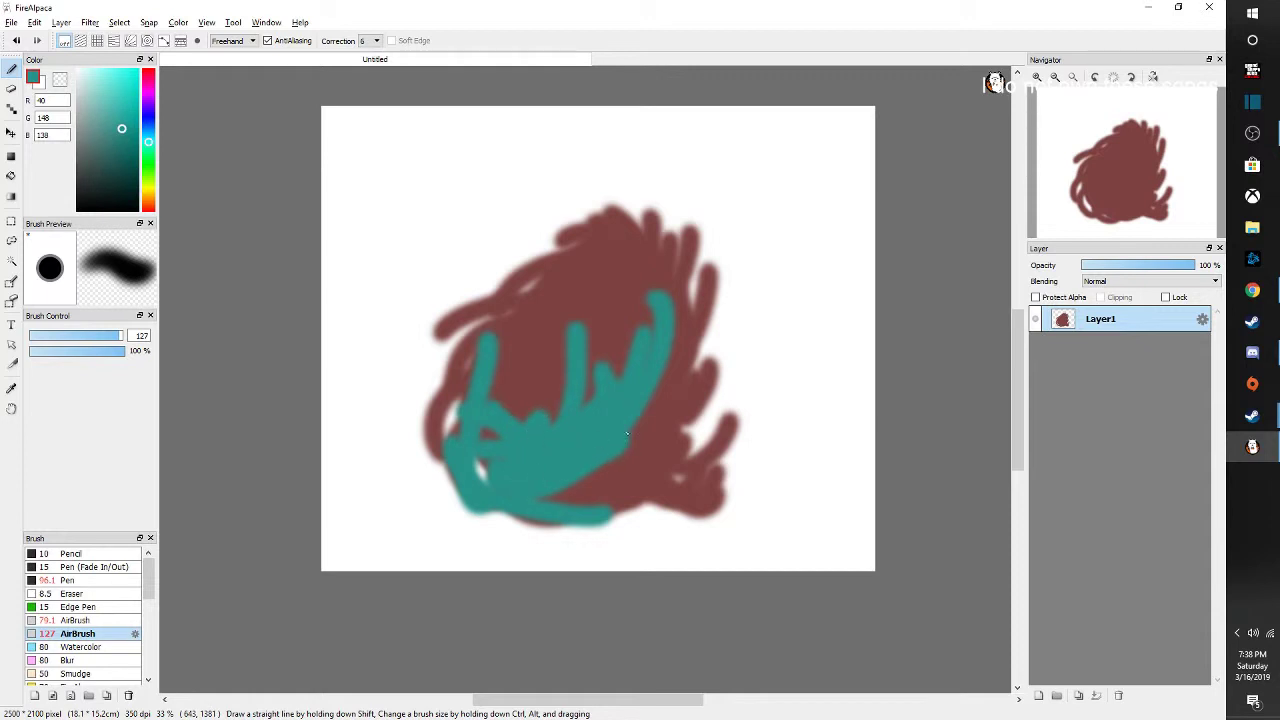
Paint broad sweeping teal strokes down the canvas's right side and across its upper-left corner
{"action": "mouse_move", "coordinate": [675, 570]}
{"action": "left_mouse_down"}
{"action": "mouse_move", "coordinate": [771, 509]}
{"action": "mouse_move", "coordinate": [795, 450]}
{"action": "left_mouse_up"}
{"action": "mouse_move", "coordinate": [727, 551]}
{"action": "left_mouse_down"}
{"action": "mouse_move", "coordinate": [797, 232]}
{"action": "mouse_move", "coordinate": [705, 473]}
{"action": "mouse_move", "coordinate": [771, 236]}
{"action": "mouse_move", "coordinate": [751, 250]}
{"action": "mouse_move", "coordinate": [659, 472]}
{"action": "mouse_move", "coordinate": [764, 183]}
{"action": "mouse_move", "coordinate": [681, 497]}
{"action": "mouse_move", "coordinate": [775, 246]}
{"action": "mouse_move", "coordinate": [620, 575]}
{"action": "mouse_move", "coordinate": [807, 285]}
{"action": "mouse_move", "coordinate": [665, 578]}
{"action": "mouse_move", "coordinate": [700, 552]}
{"action": "mouse_move", "coordinate": [853, 211]}
{"action": "mouse_move", "coordinate": [746, 523]}
{"action": "mouse_move", "coordinate": [610, 548]}
{"action": "left_mouse_up"}
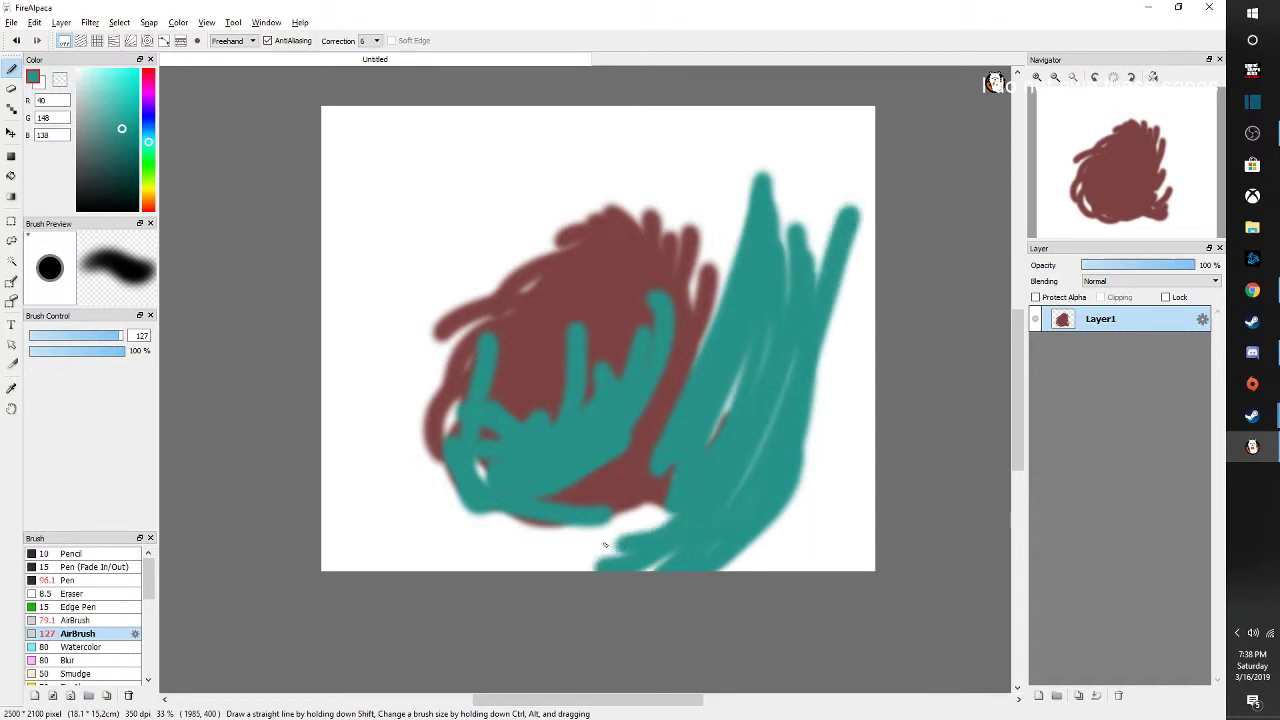
{"action": "mouse_move", "coordinate": [299, 456]}
{"action": "left_mouse_down"}
{"action": "mouse_move", "coordinate": [357, 122]}
{"action": "mouse_move", "coordinate": [446, 27]}
{"action": "mouse_move", "coordinate": [340, 360]}
{"action": "mouse_move", "coordinate": [497, 80]}
{"action": "mouse_move", "coordinate": [522, 91]}
{"action": "mouse_move", "coordinate": [361, 452]}
{"action": "mouse_move", "coordinate": [491, 134]}
{"action": "mouse_move", "coordinate": [344, 479]}
{"action": "mouse_move", "coordinate": [457, 109]}
{"action": "mouse_move", "coordinate": [368, 324]}
{"action": "mouse_move", "coordinate": [409, 289]}
{"action": "mouse_move", "coordinate": [404, 332]}
{"action": "mouse_move", "coordinate": [317, 286]}
{"action": "mouse_move", "coordinate": [341, 201]}
{"action": "mouse_move", "coordinate": [370, 269]}
{"action": "left_mouse_up"}
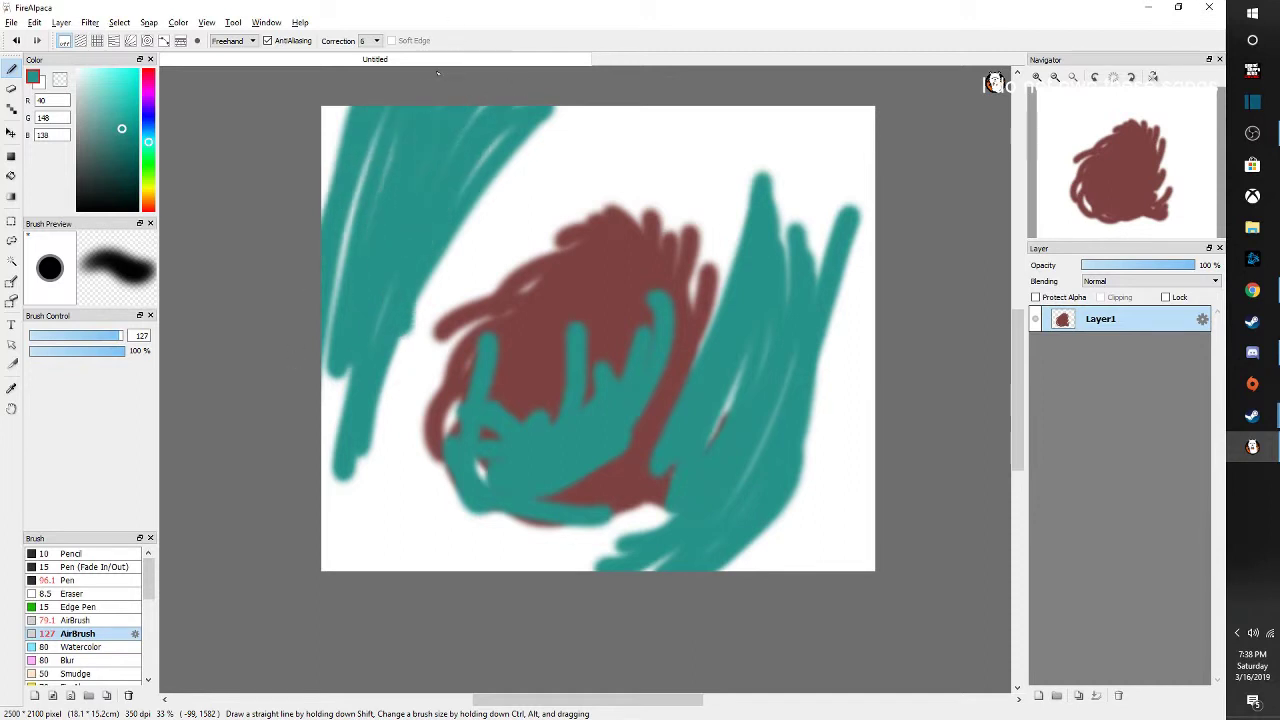
{"action": "mouse_move", "coordinate": [437, 73]}
{"action": "left_mouse_down"}
{"action": "mouse_move", "coordinate": [344, 324]}
{"action": "mouse_move", "coordinate": [325, 460]}
{"action": "mouse_move", "coordinate": [453, 114]}
{"action": "mouse_move", "coordinate": [505, 78]}
{"action": "mouse_move", "coordinate": [446, 259]}
{"action": "mouse_move", "coordinate": [539, 66]}
{"action": "mouse_move", "coordinate": [412, 183]}
{"action": "mouse_move", "coordinate": [345, 341]}
{"action": "mouse_move", "coordinate": [374, 116]}
{"action": "mouse_move", "coordinate": [396, 56]}
{"action": "mouse_move", "coordinate": [320, 344]}
{"action": "mouse_move", "coordinate": [349, 66]}
{"action": "left_mouse_up"}
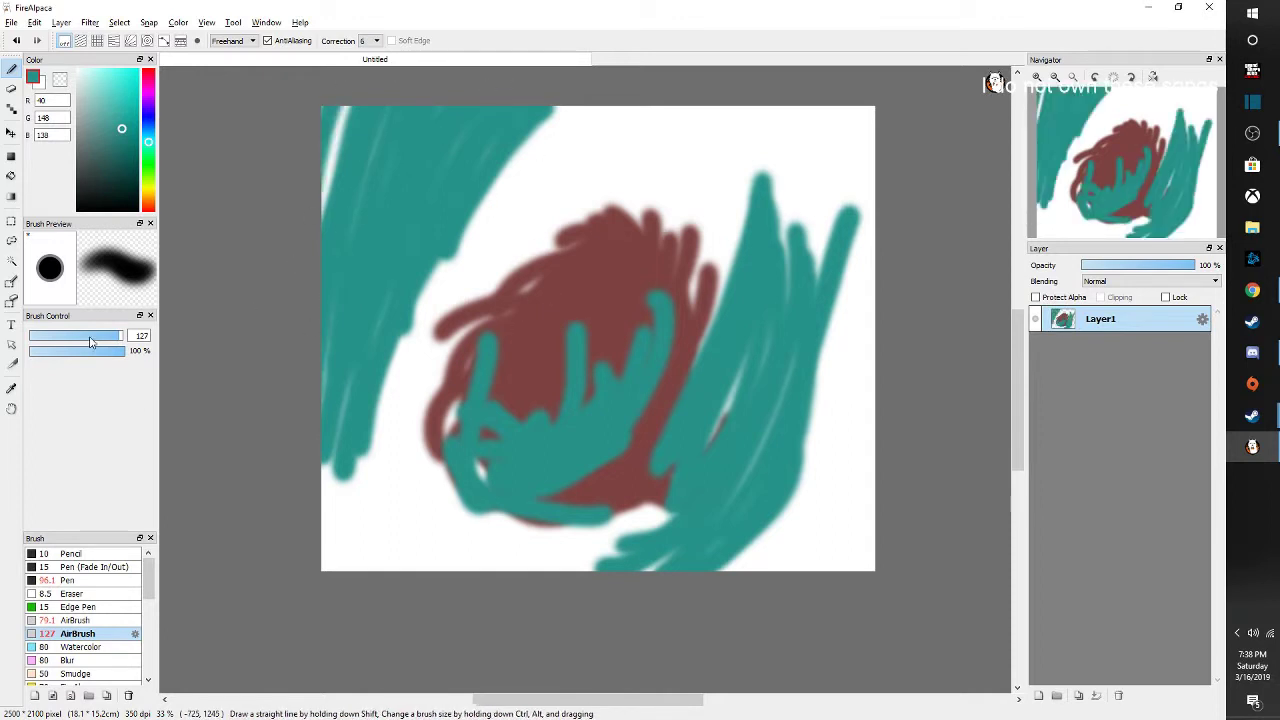
Paint thinner teal strokes between the upper-left teal area and the blob with the size 79 AirBrush
{"action": "left_click", "coordinate": [70, 660]}
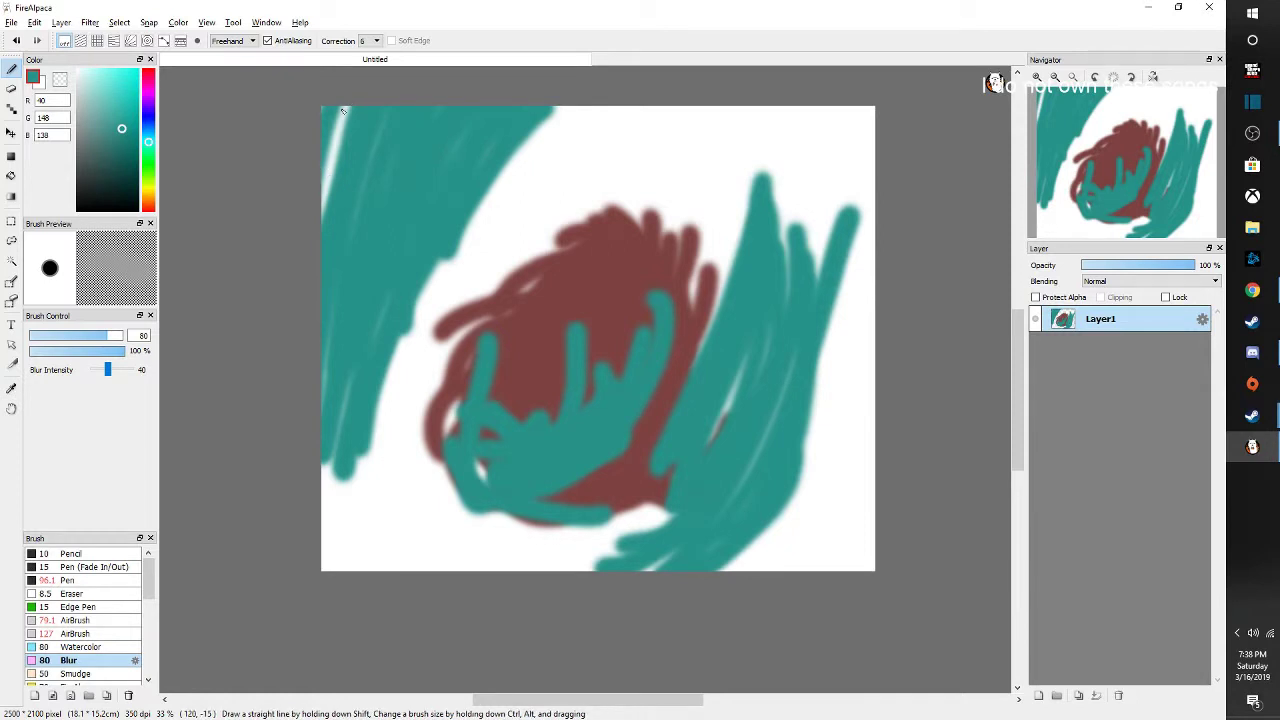
{"action": "left_click", "coordinate": [66, 634]}
{"action": "left_click", "coordinate": [72, 620]}
{"action": "left_click_drag", "start_coordinate": [485, 272], "coordinate": [458, 400]}
{"action": "mouse_move", "coordinate": [437, 430]}
{"action": "left_mouse_down"}
{"action": "mouse_move", "coordinate": [448, 362]}
{"action": "mouse_move", "coordinate": [530, 200]}
{"action": "mouse_move", "coordinate": [390, 450]}
{"action": "mouse_move", "coordinate": [396, 336]}
{"action": "left_mouse_up"}
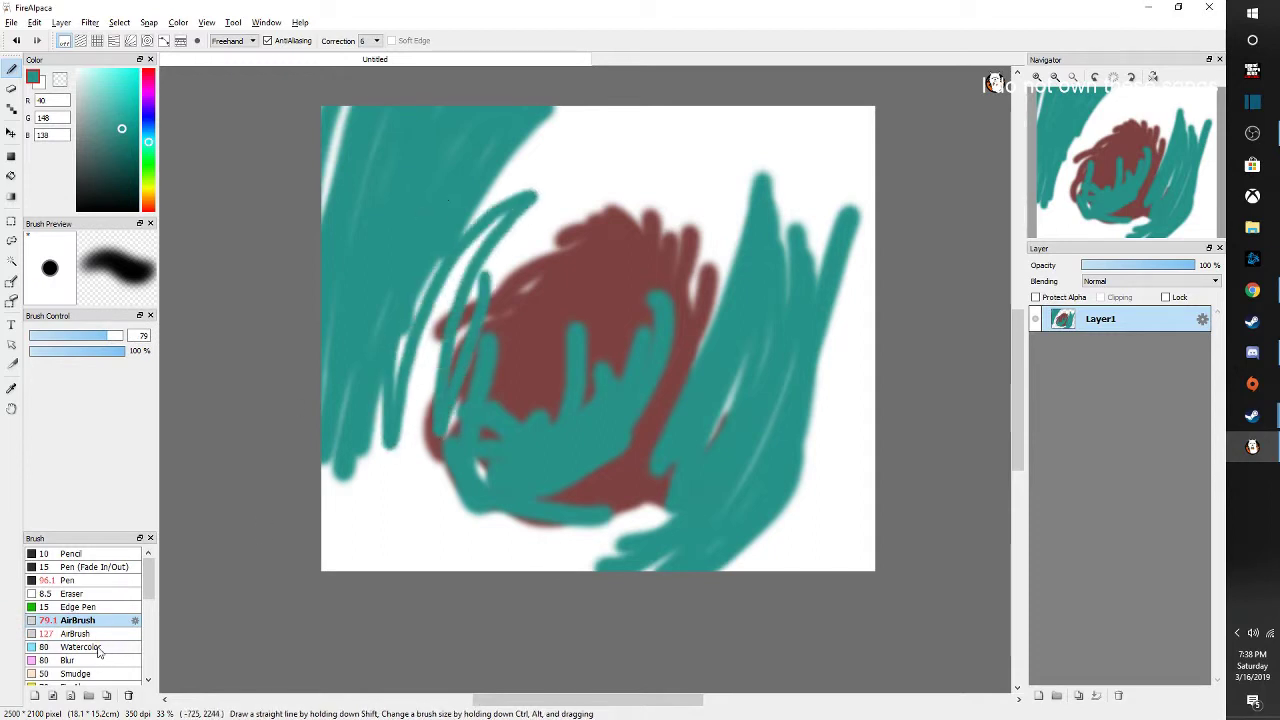
Try the size 80 Watercolor brush on the blob's left side, undo it, and switch to the Blur brush
{"action": "left_click", "coordinate": [97, 647]}
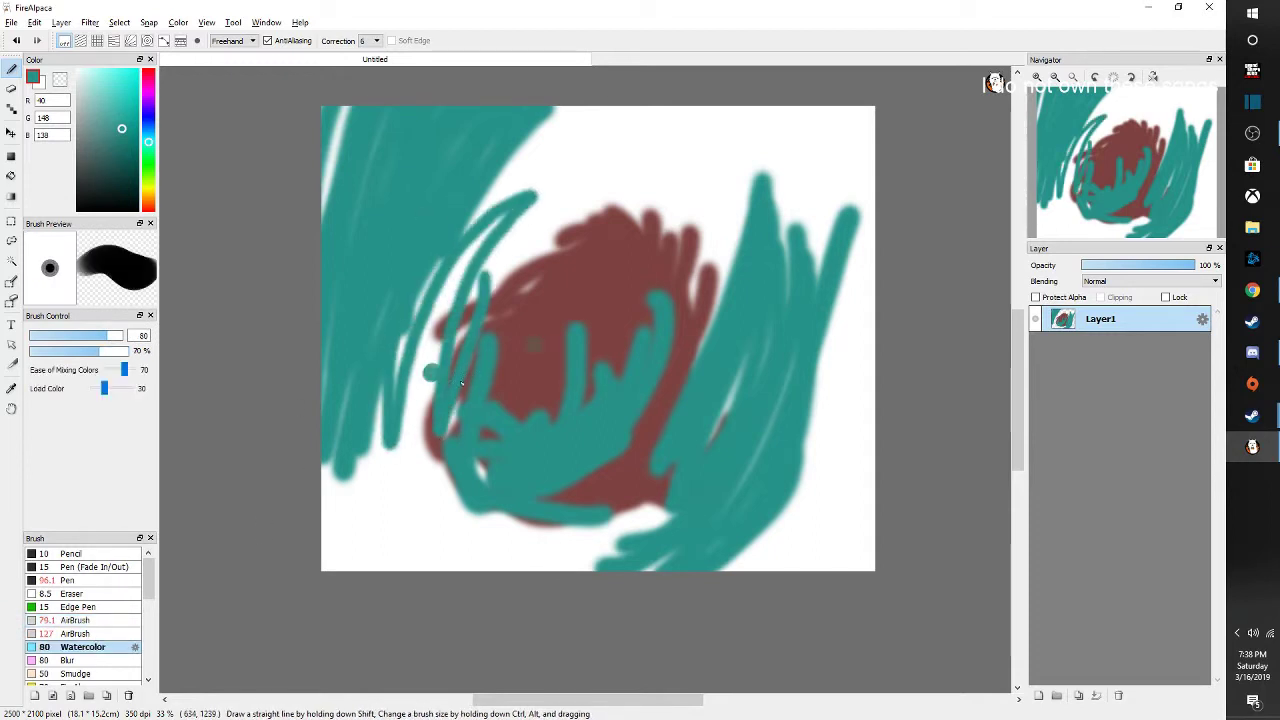
{"action": "key", "text": "ctrl+z"}
{"action": "left_click", "coordinate": [68, 660]}
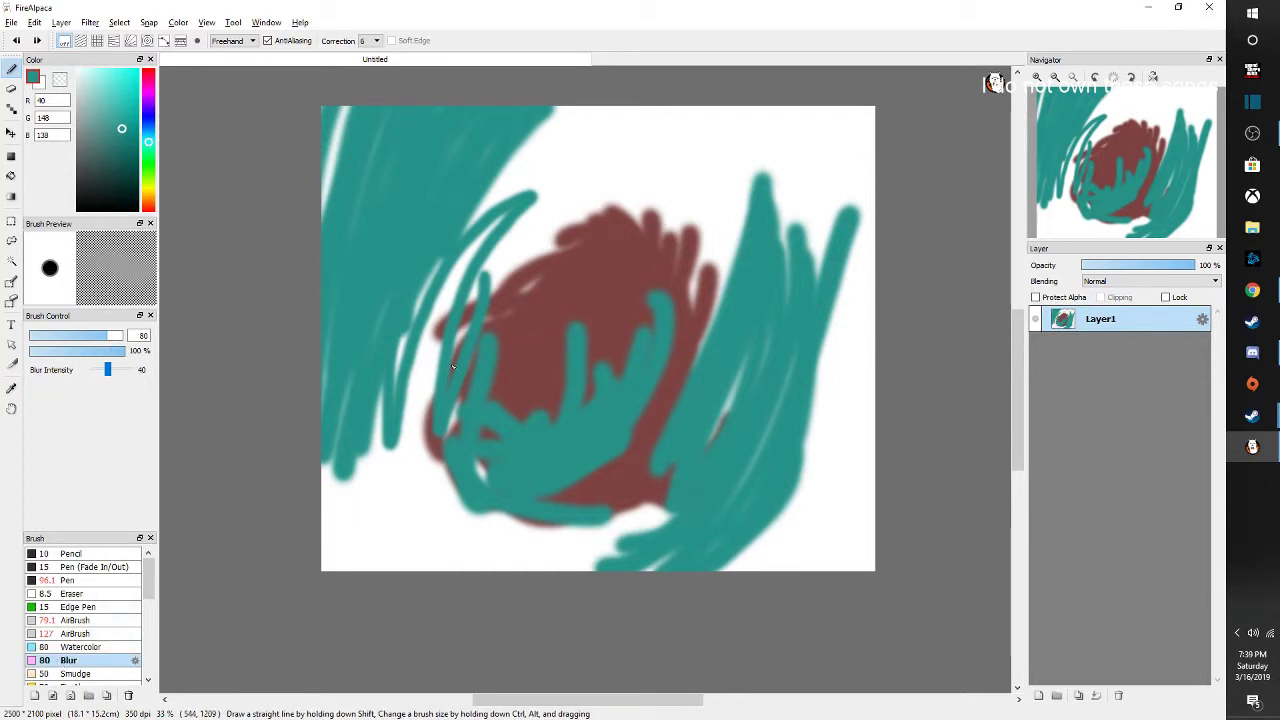
Switch to the size 127 AirBrush in green and paint over the teal in the canvas's upper-left corner
{"action": "left_click", "coordinate": [78, 634]}
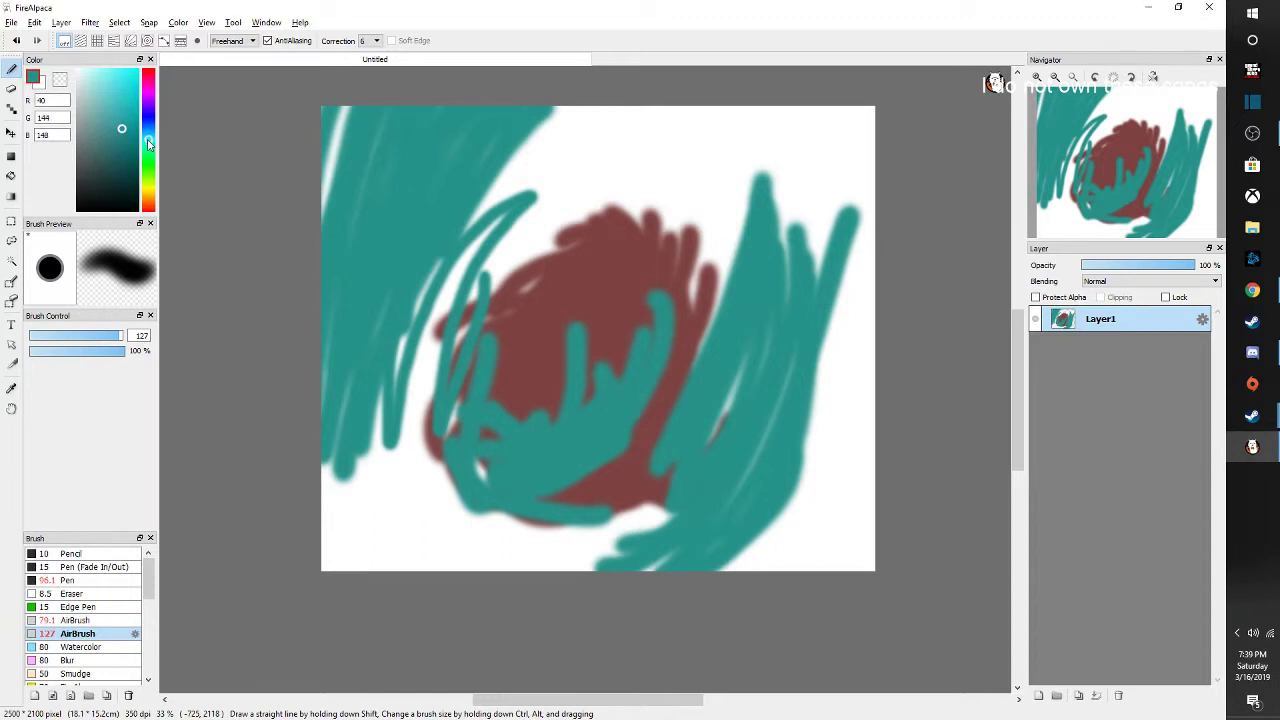
{"action": "left_click_drag", "start_coordinate": [148, 143], "coordinate": [148, 158]}
{"action": "mouse_move", "coordinate": [438, 116]}
{"action": "left_mouse_down"}
{"action": "mouse_move", "coordinate": [352, 222]}
{"action": "mouse_move", "coordinate": [326, 392]}
{"action": "left_mouse_up"}
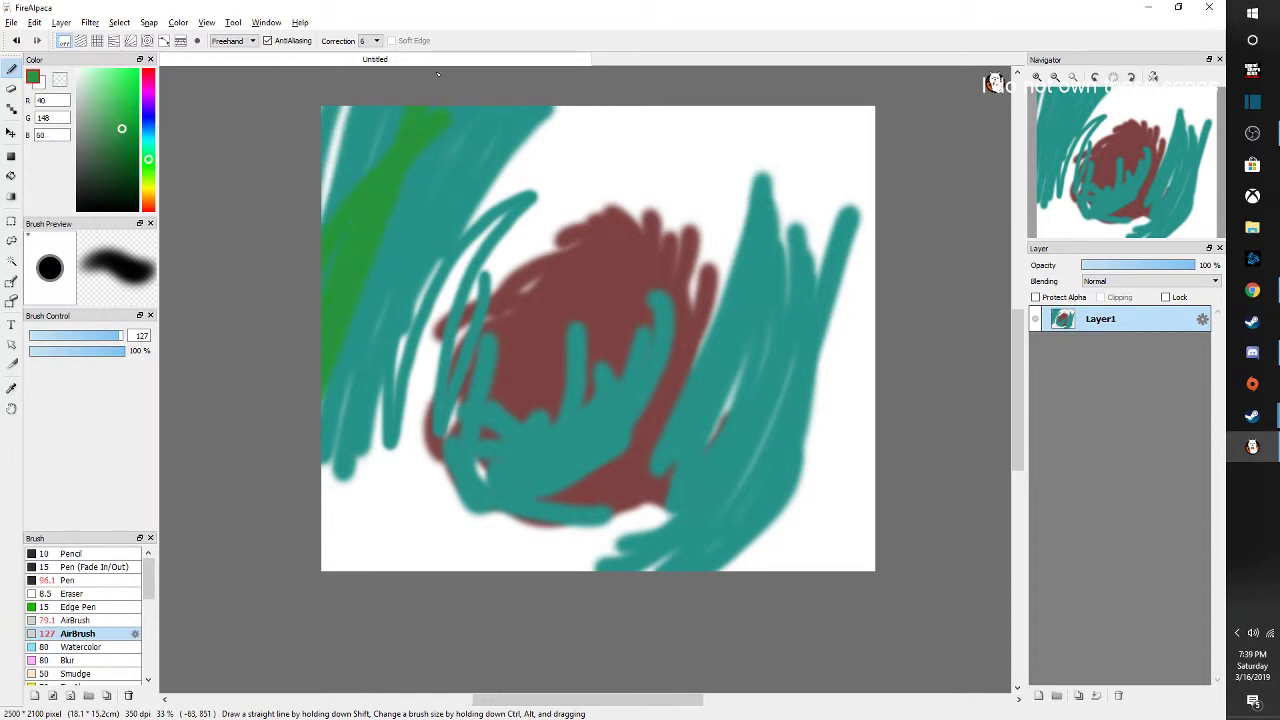
{"action": "mouse_move", "coordinate": [315, 300]}
{"action": "left_mouse_down"}
{"action": "mouse_move", "coordinate": [400, 48]}
{"action": "mouse_move", "coordinate": [270, 263]}
{"action": "mouse_move", "coordinate": [355, 100]}
{"action": "mouse_move", "coordinate": [335, 186]}
{"action": "mouse_move", "coordinate": [436, 74]}
{"action": "left_mouse_up"}
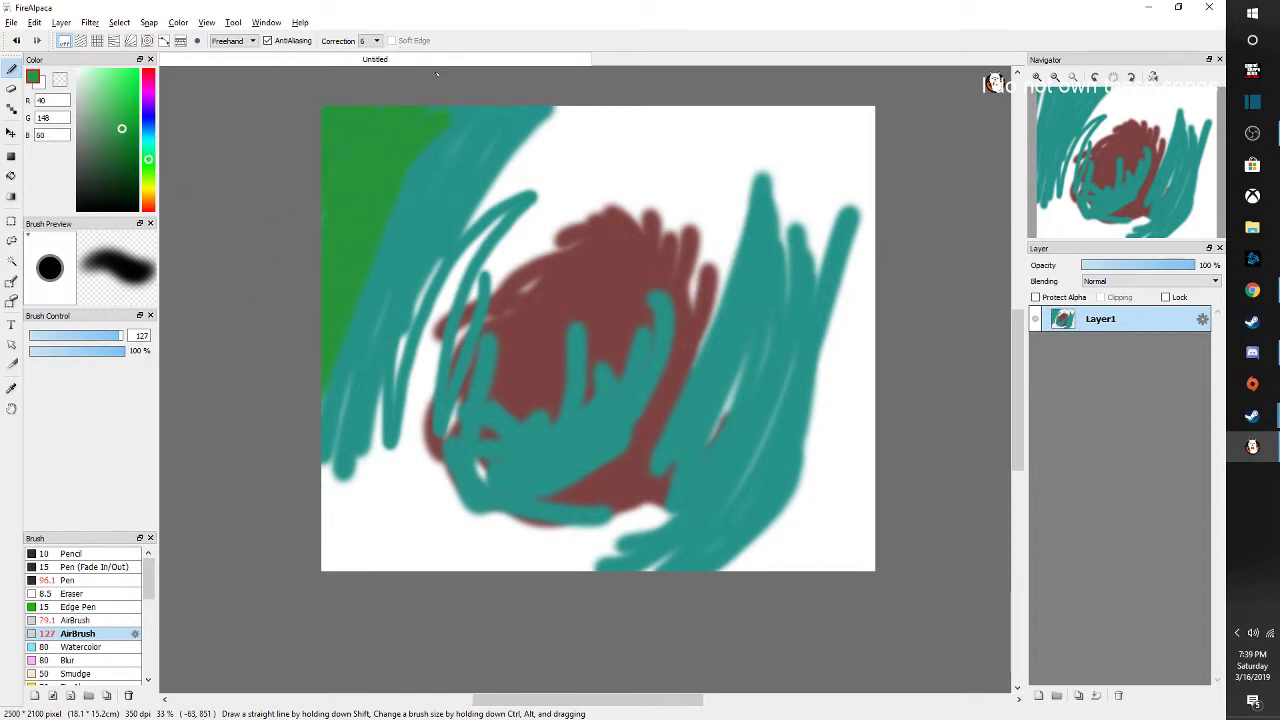
{"action": "left_click_drag", "start_coordinate": [308, 369], "coordinate": [543, 93]}
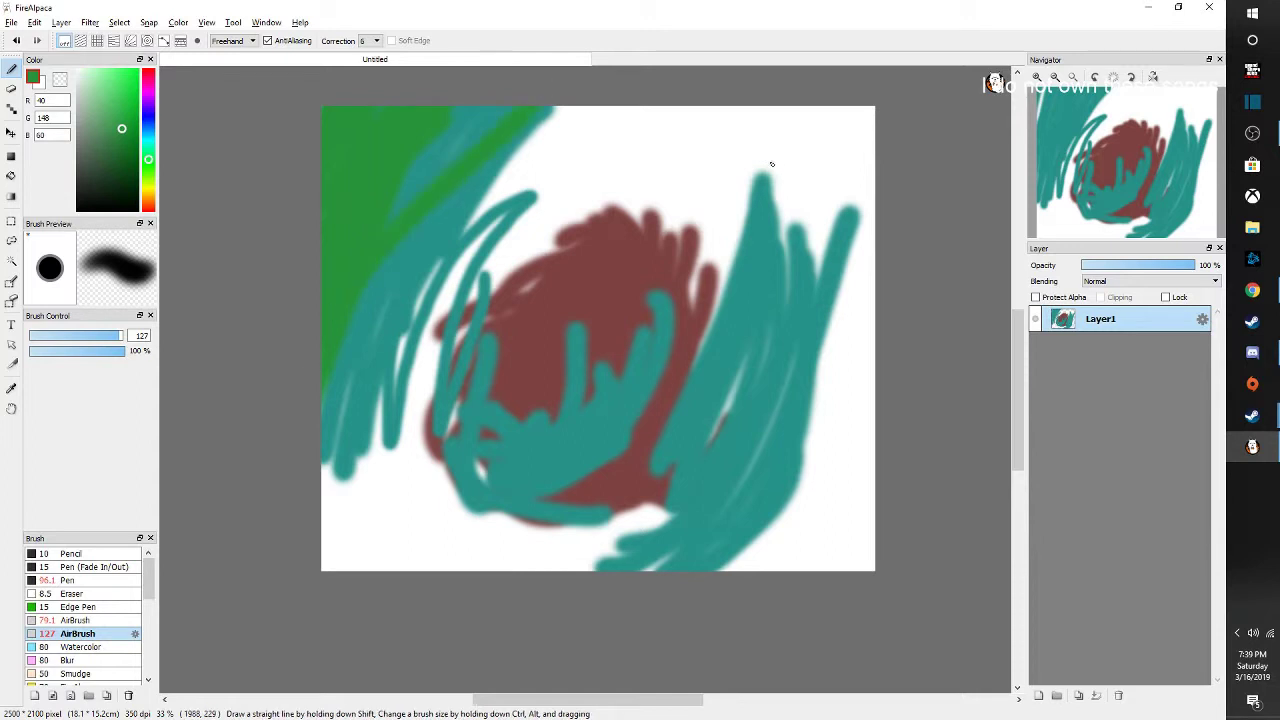
Paint green strokes over the teal on the right side, across the lower-left corner, and diagonally over the blob
{"action": "mouse_move", "coordinate": [786, 194]}
{"action": "left_mouse_down"}
{"action": "mouse_move", "coordinate": [744, 511]}
{"action": "mouse_move", "coordinate": [777, 348]}
{"action": "mouse_move", "coordinate": [779, 206]}
{"action": "mouse_move", "coordinate": [665, 528]}
{"action": "left_mouse_up"}
{"action": "mouse_move", "coordinate": [790, 175]}
{"action": "left_mouse_down"}
{"action": "mouse_move", "coordinate": [721, 471]}
{"action": "mouse_move", "coordinate": [652, 578]}
{"action": "left_mouse_up"}
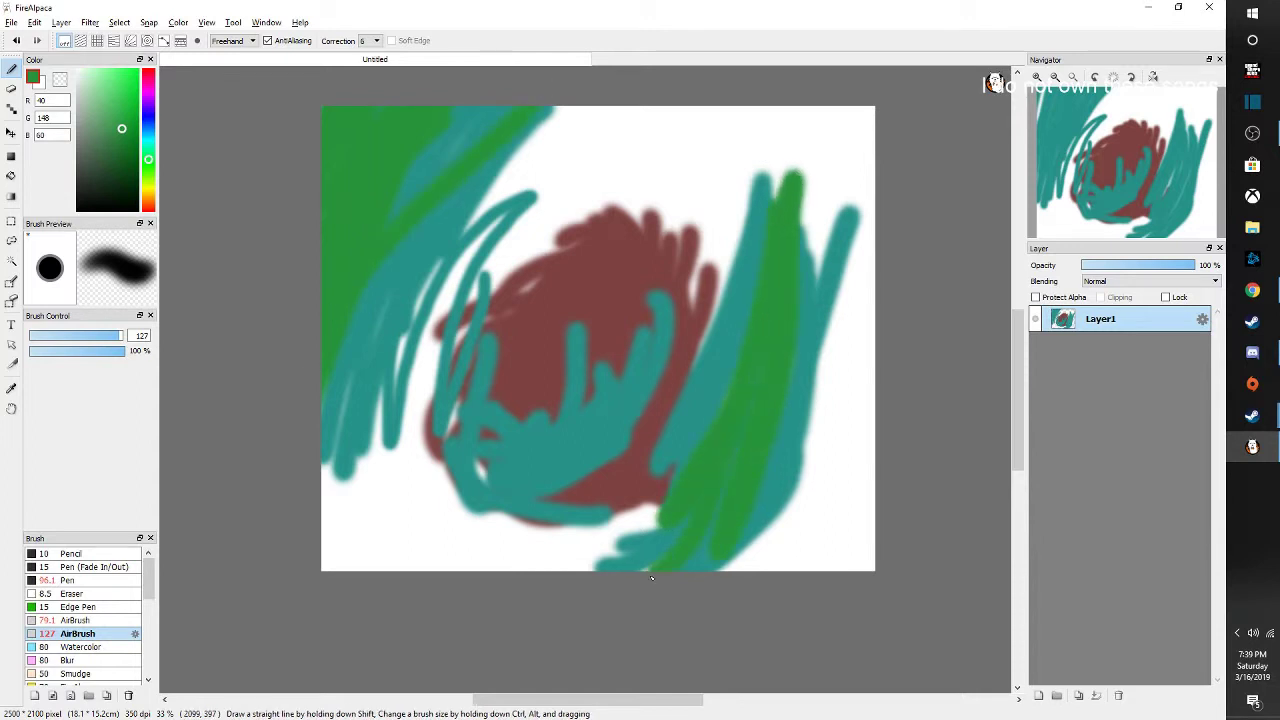
{"action": "mouse_move", "coordinate": [368, 488]}
{"action": "left_mouse_down"}
{"action": "mouse_move", "coordinate": [415, 554]}
{"action": "mouse_move", "coordinate": [487, 575]}
{"action": "mouse_move", "coordinate": [323, 444]}
{"action": "mouse_move", "coordinate": [594, 424]}
{"action": "mouse_move", "coordinate": [693, 290]}
{"action": "mouse_move", "coordinate": [562, 455]}
{"action": "mouse_move", "coordinate": [420, 562]}
{"action": "mouse_move", "coordinate": [663, 349]}
{"action": "mouse_move", "coordinate": [693, 305]}
{"action": "mouse_move", "coordinate": [374, 522]}
{"action": "mouse_move", "coordinate": [359, 485]}
{"action": "mouse_move", "coordinate": [506, 620]}
{"action": "mouse_move", "coordinate": [406, 550]}
{"action": "mouse_move", "coordinate": [351, 478]}
{"action": "mouse_move", "coordinate": [365, 641]}
{"action": "mouse_move", "coordinate": [324, 497]}
{"action": "mouse_move", "coordinate": [475, 637]}
{"action": "left_mouse_up"}
{"action": "scroll", "coordinate": [367, 537], "scroll_direction": "down", "scroll_amount": 2}
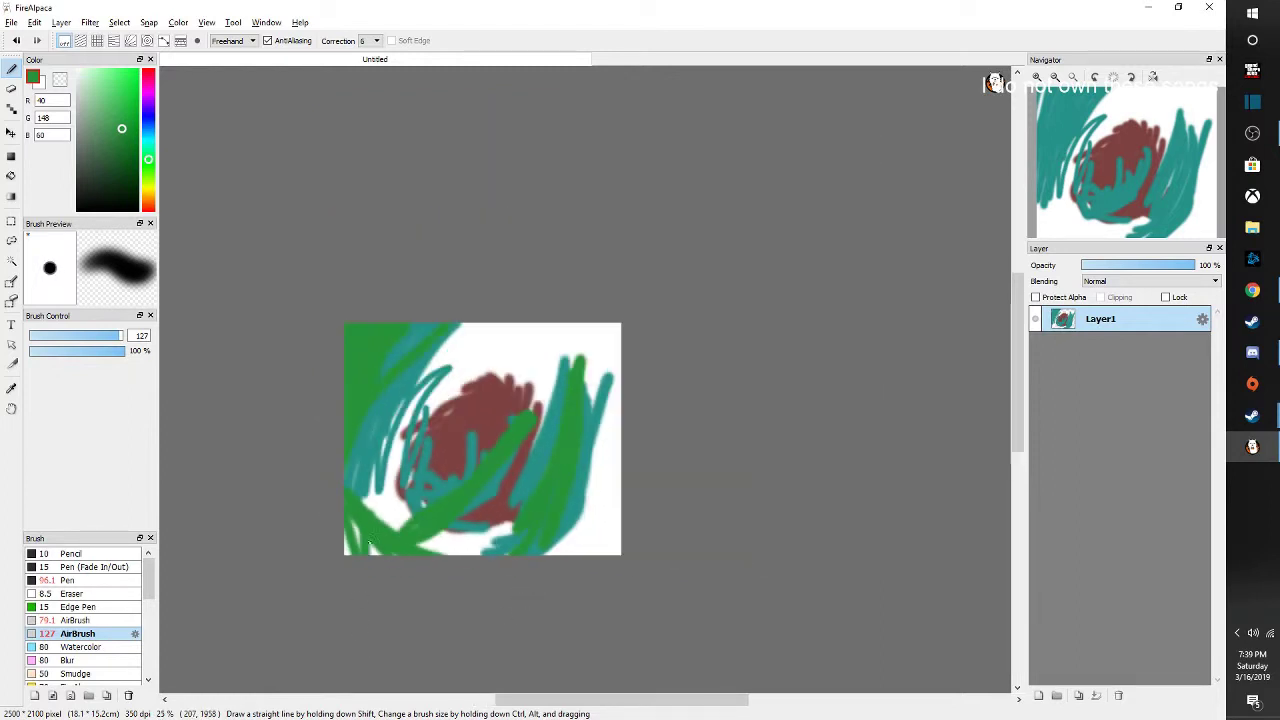
{"action": "scroll", "coordinate": [373, 524], "scroll_direction": "up", "scroll_amount": 2}
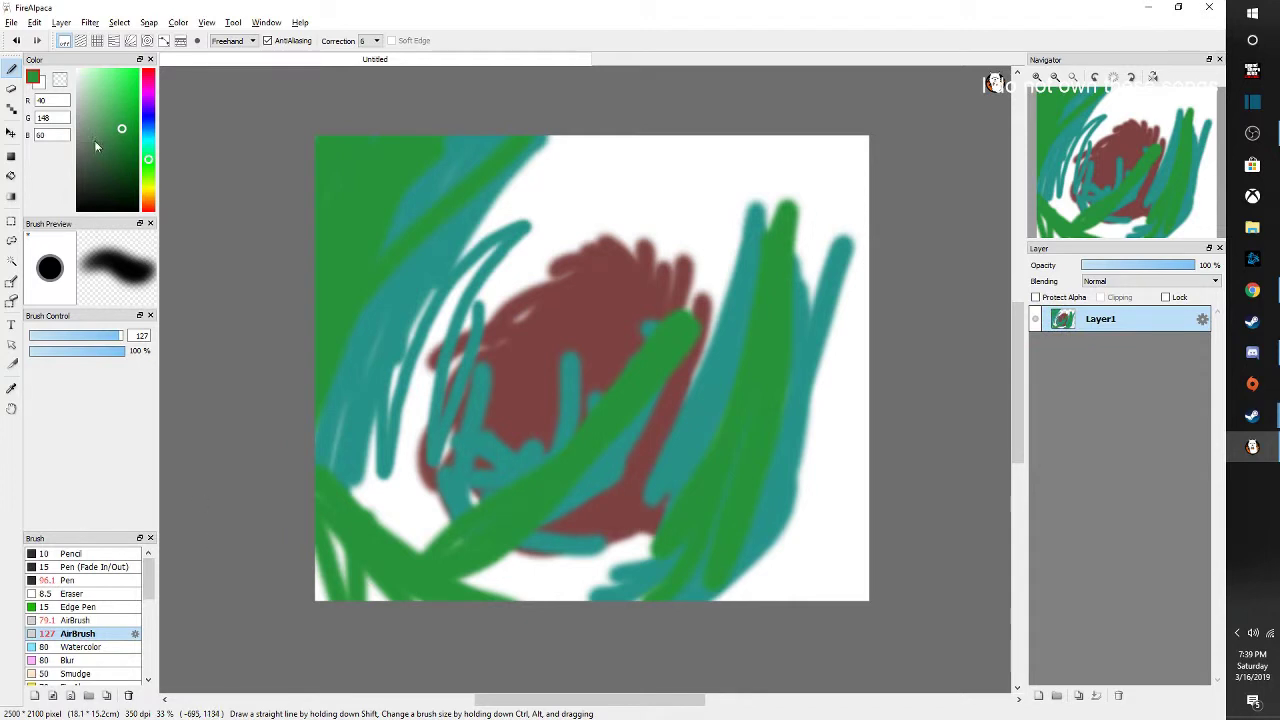
Switch the colour to purple and paint across the canvas's top, upper-left corner, right edge and lower-right corner with the size 127 AirBrush
{"action": "left_click_drag", "start_coordinate": [148, 152], "coordinate": [148, 91]}
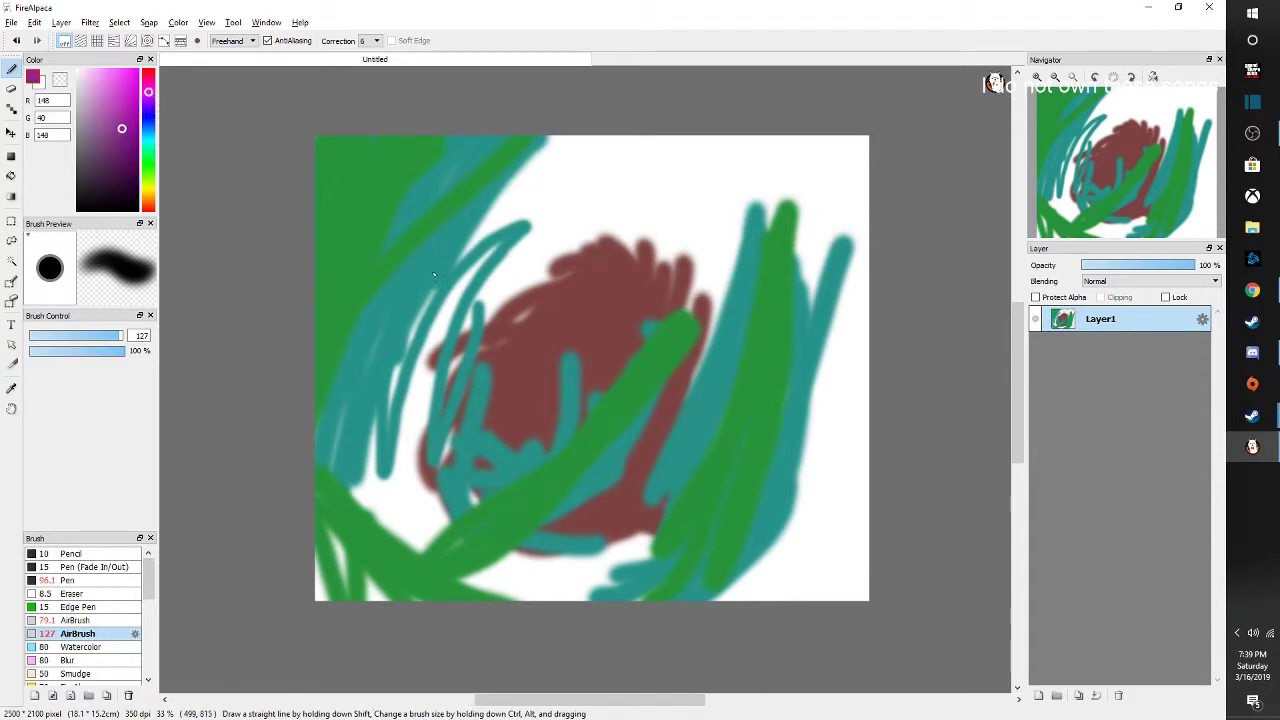
{"action": "mouse_move", "coordinate": [486, 169]}
{"action": "left_mouse_down"}
{"action": "mouse_move", "coordinate": [757, 211]}
{"action": "mouse_move", "coordinate": [525, 149]}
{"action": "mouse_move", "coordinate": [826, 403]}
{"action": "mouse_move", "coordinate": [895, 232]}
{"action": "mouse_move", "coordinate": [775, 140]}
{"action": "mouse_move", "coordinate": [860, 300]}
{"action": "mouse_move", "coordinate": [860, 345]}
{"action": "mouse_move", "coordinate": [722, 145]}
{"action": "mouse_move", "coordinate": [875, 330]}
{"action": "mouse_move", "coordinate": [936, 346]}
{"action": "left_mouse_up"}
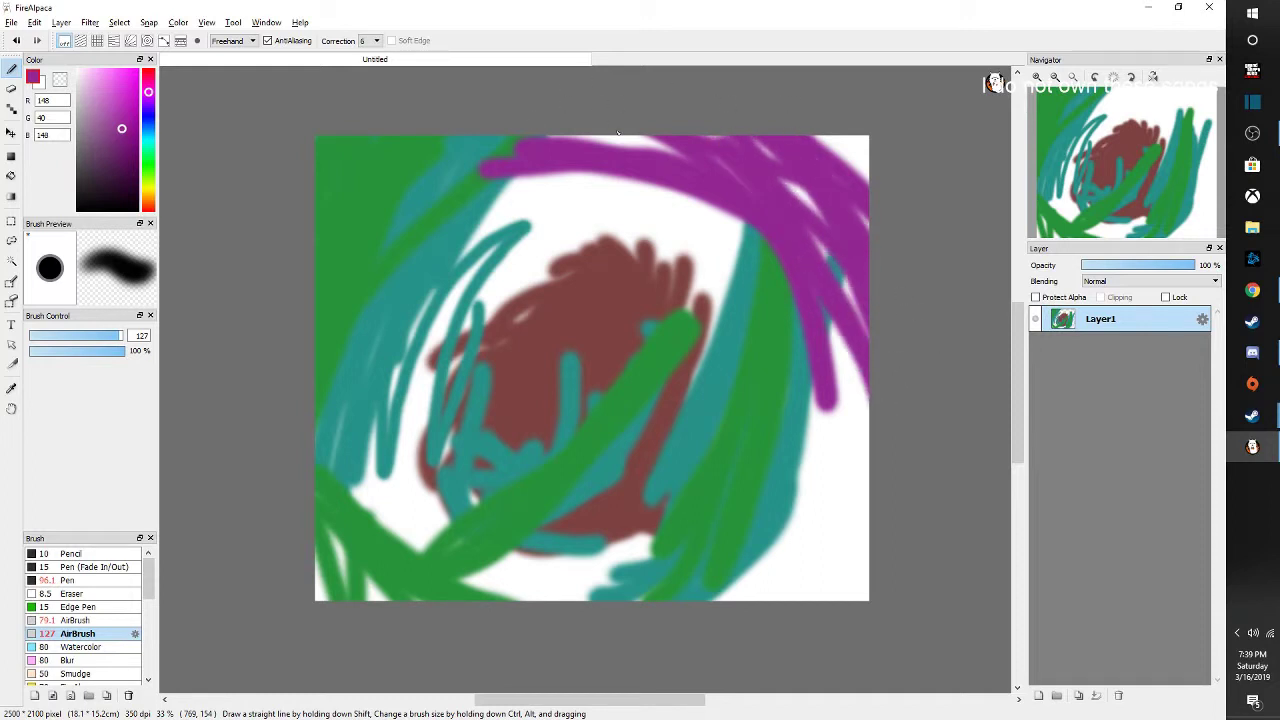
{"action": "mouse_move", "coordinate": [617, 132]}
{"action": "left_mouse_down"}
{"action": "mouse_move", "coordinate": [745, 191]}
{"action": "mouse_move", "coordinate": [495, 124]}
{"action": "mouse_move", "coordinate": [821, 179]}
{"action": "mouse_move", "coordinate": [878, 303]}
{"action": "mouse_move", "coordinate": [733, 143]}
{"action": "mouse_move", "coordinate": [889, 341]}
{"action": "mouse_move", "coordinate": [809, 226]}
{"action": "mouse_move", "coordinate": [853, 321]}
{"action": "mouse_move", "coordinate": [880, 501]}
{"action": "mouse_move", "coordinate": [820, 266]}
{"action": "left_mouse_up"}
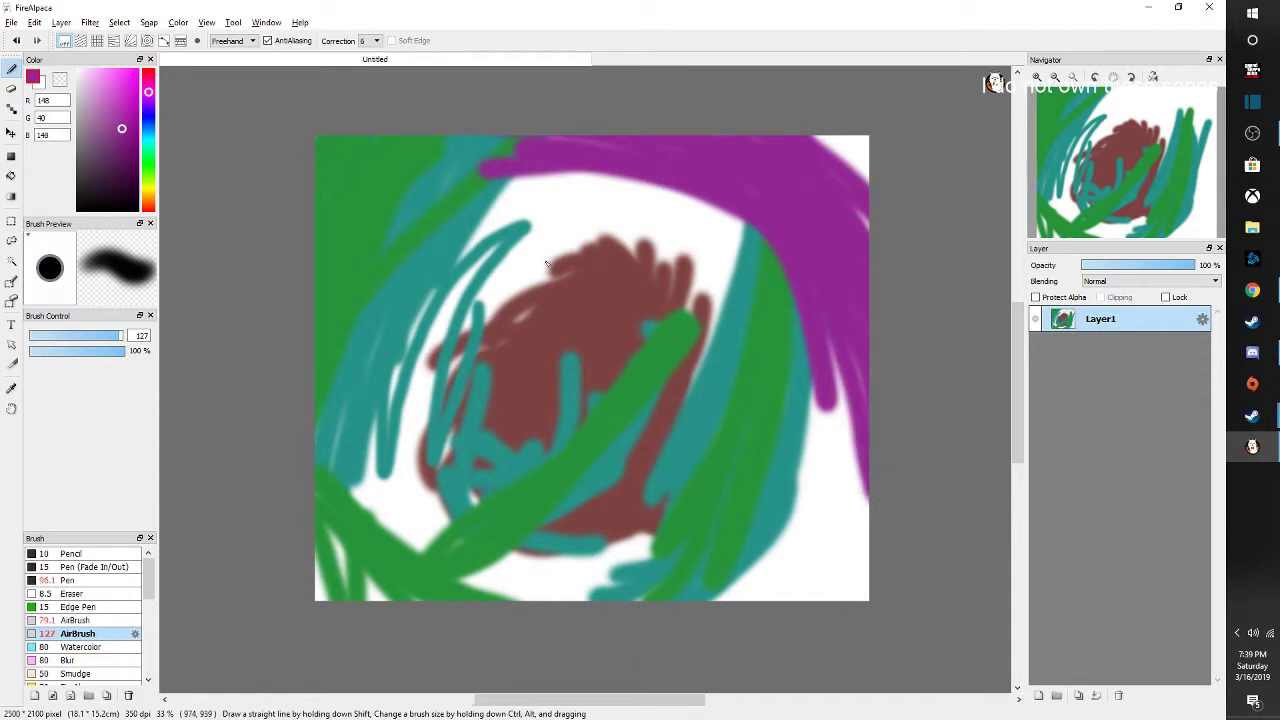
{"action": "mouse_move", "coordinate": [360, 160]}
{"action": "left_mouse_down"}
{"action": "mouse_move", "coordinate": [320, 215]}
{"action": "mouse_move", "coordinate": [330, 145]}
{"action": "mouse_move", "coordinate": [428, 90]}
{"action": "mouse_move", "coordinate": [388, 108]}
{"action": "left_mouse_up"}
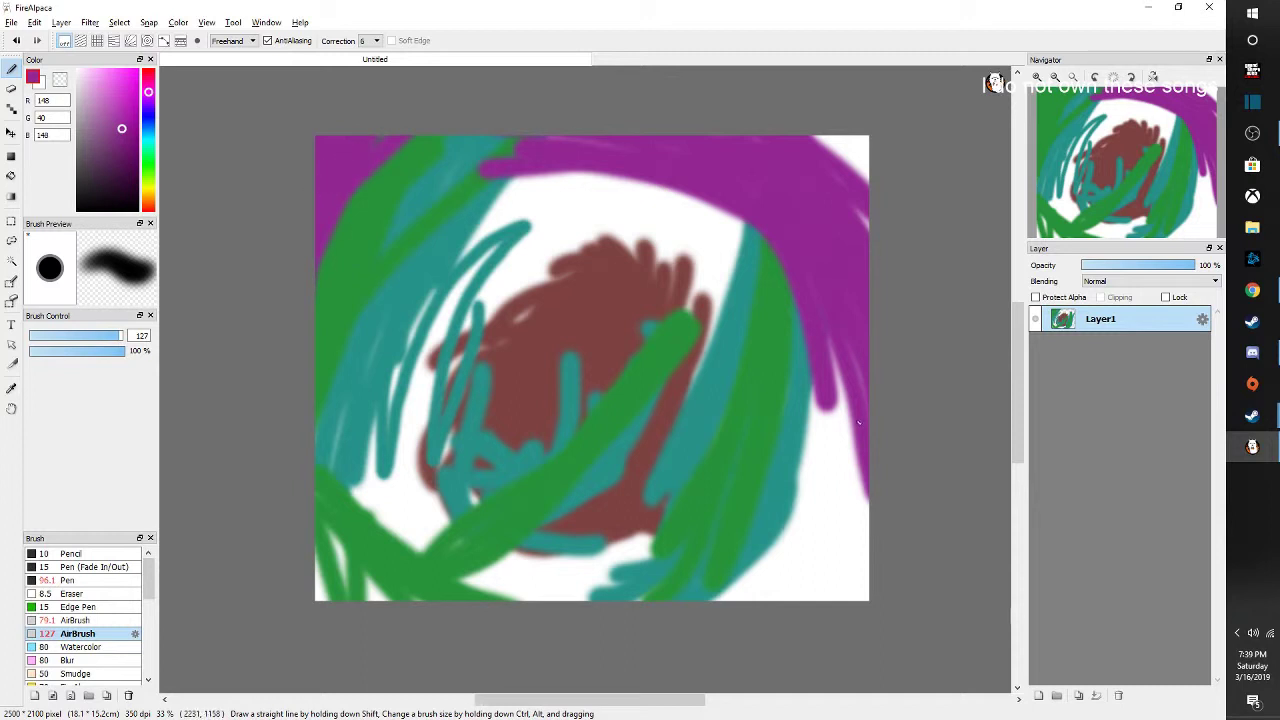
{"action": "mouse_move", "coordinate": [862, 446]}
{"action": "left_mouse_down"}
{"action": "mouse_move", "coordinate": [817, 655]}
{"action": "mouse_move", "coordinate": [885, 548]}
{"action": "mouse_move", "coordinate": [911, 433]}
{"action": "mouse_move", "coordinate": [759, 718]}
{"action": "mouse_move", "coordinate": [915, 446]}
{"action": "mouse_move", "coordinate": [737, 717]}
{"action": "left_mouse_up"}
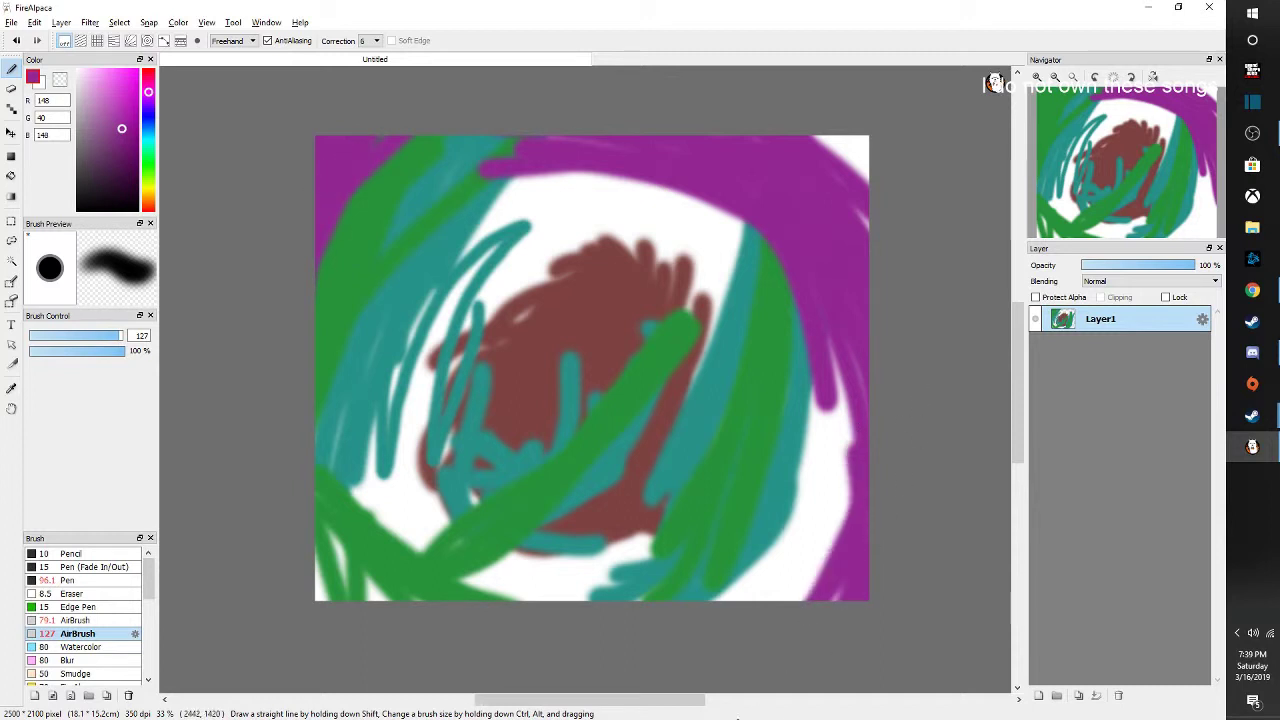
{"action": "mouse_move", "coordinate": [818, 603]}
{"action": "left_mouse_down"}
{"action": "mouse_move", "coordinate": [908, 413]}
{"action": "mouse_move", "coordinate": [703, 702]}
{"action": "mouse_move", "coordinate": [910, 423]}
{"action": "mouse_move", "coordinate": [765, 639]}
{"action": "mouse_move", "coordinate": [722, 656]}
{"action": "mouse_move", "coordinate": [885, 401]}
{"action": "left_mouse_up"}
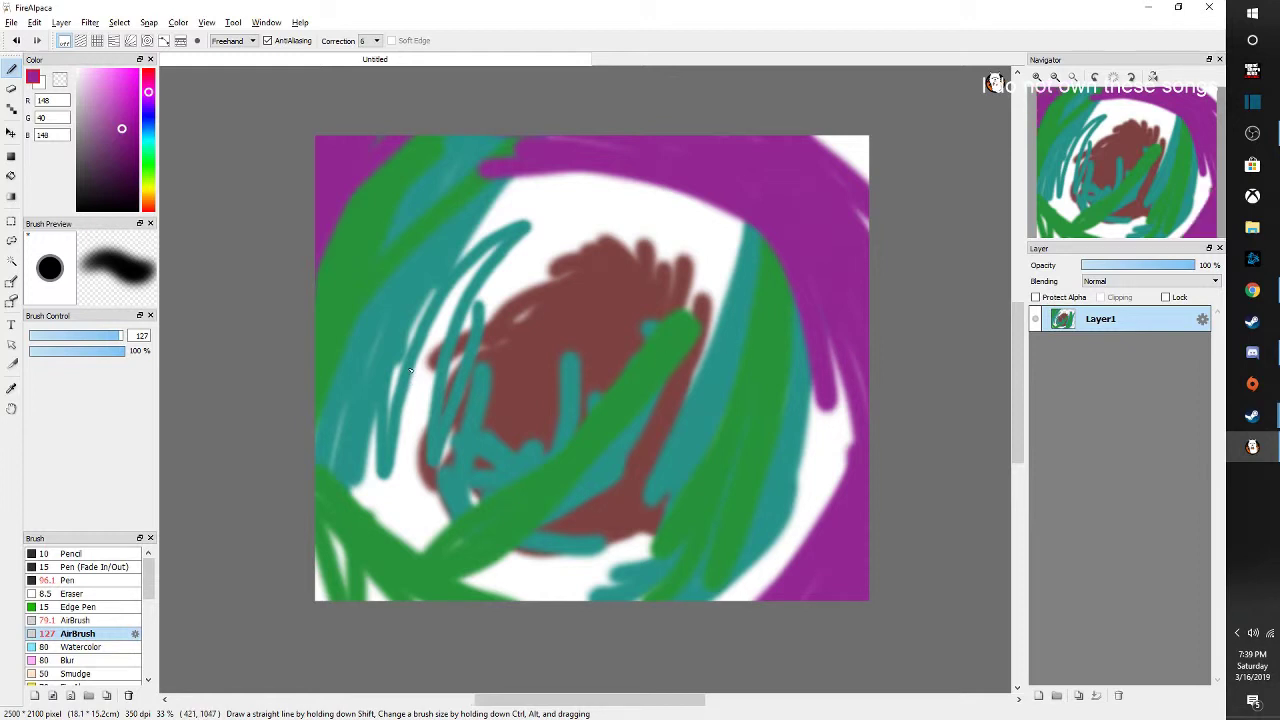
Switch the colour to teal (RGB 40, 148, 144) and paint over the purple along the right edge and upper-right part of the canvas
{"action": "left_click", "coordinate": [148, 142]}
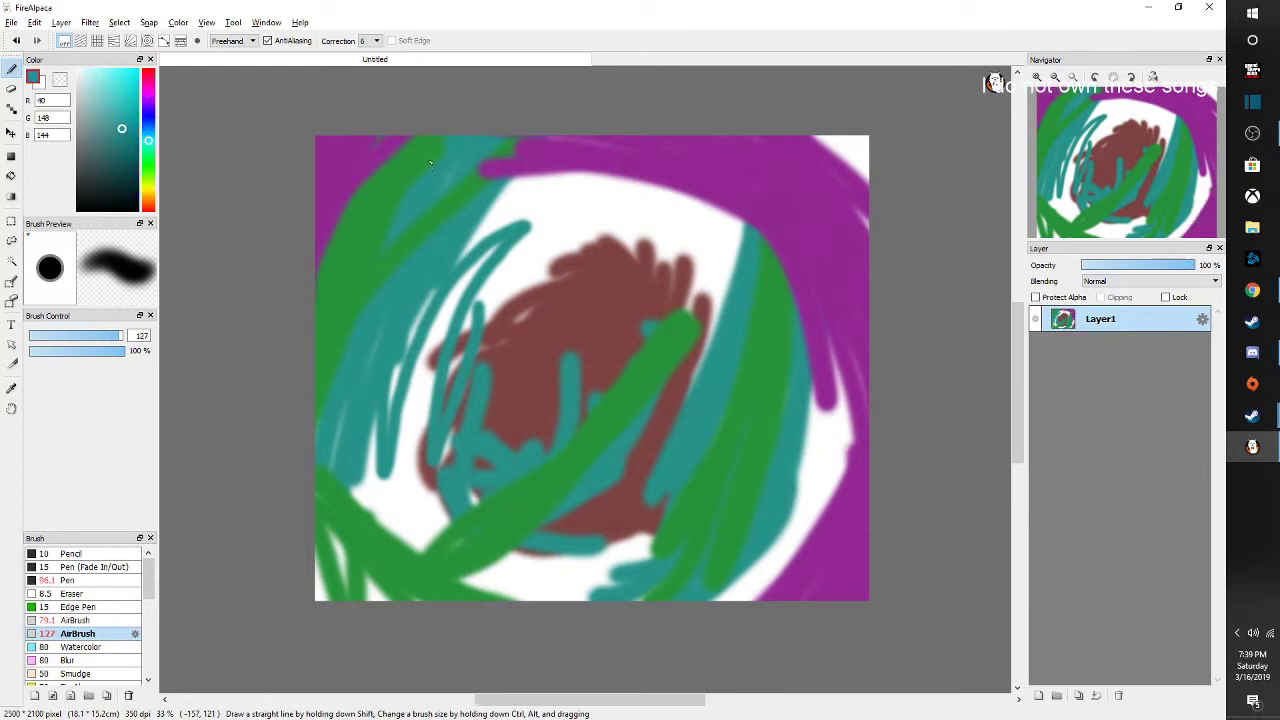
{"action": "mouse_move", "coordinate": [803, 177]}
{"action": "left_mouse_down"}
{"action": "mouse_move", "coordinate": [835, 150]}
{"action": "mouse_move", "coordinate": [855, 300]}
{"action": "mouse_move", "coordinate": [881, 318]}
{"action": "mouse_move", "coordinate": [812, 440]}
{"action": "mouse_move", "coordinate": [840, 350]}
{"action": "mouse_move", "coordinate": [845, 540]}
{"action": "mouse_move", "coordinate": [888, 540]}
{"action": "mouse_move", "coordinate": [866, 440]}
{"action": "mouse_move", "coordinate": [886, 404]}
{"action": "left_mouse_up"}
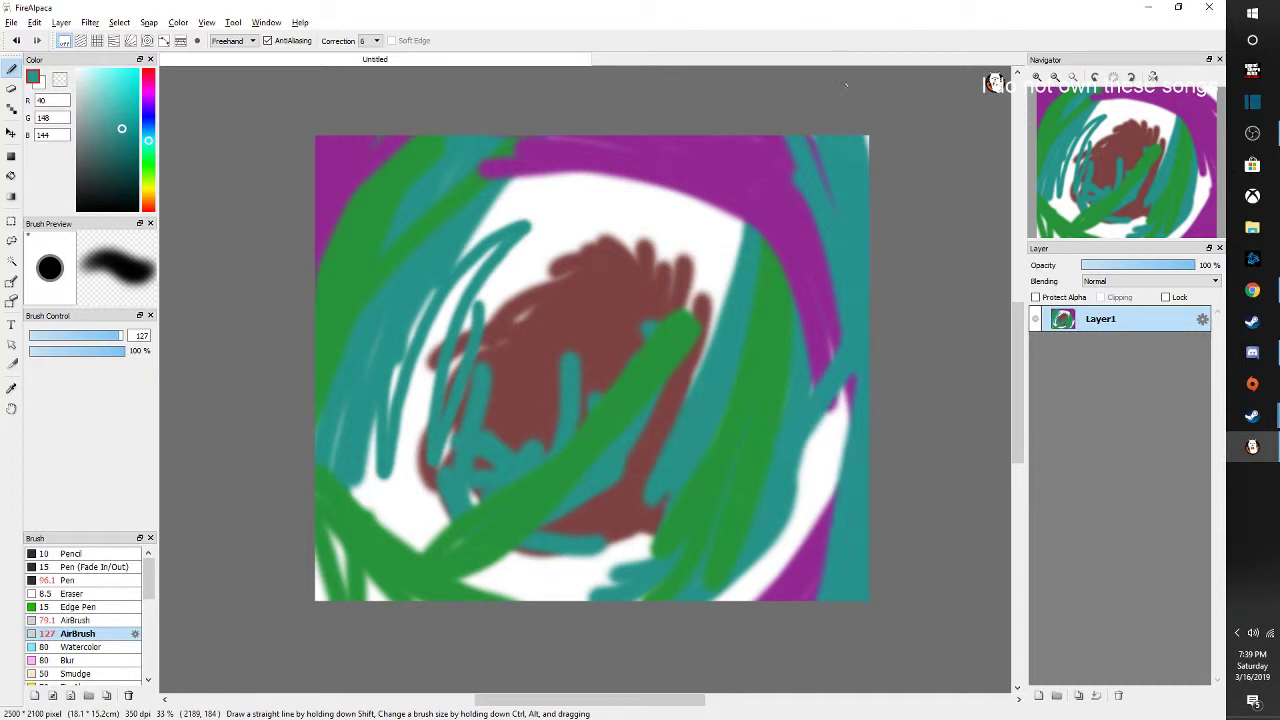
{"action": "mouse_move", "coordinate": [686, 103]}
{"action": "left_mouse_down"}
{"action": "mouse_move", "coordinate": [816, 180]}
{"action": "mouse_move", "coordinate": [490, 76]}
{"action": "mouse_move", "coordinate": [849, 185]}
{"action": "mouse_move", "coordinate": [567, 110]}
{"action": "left_mouse_up"}
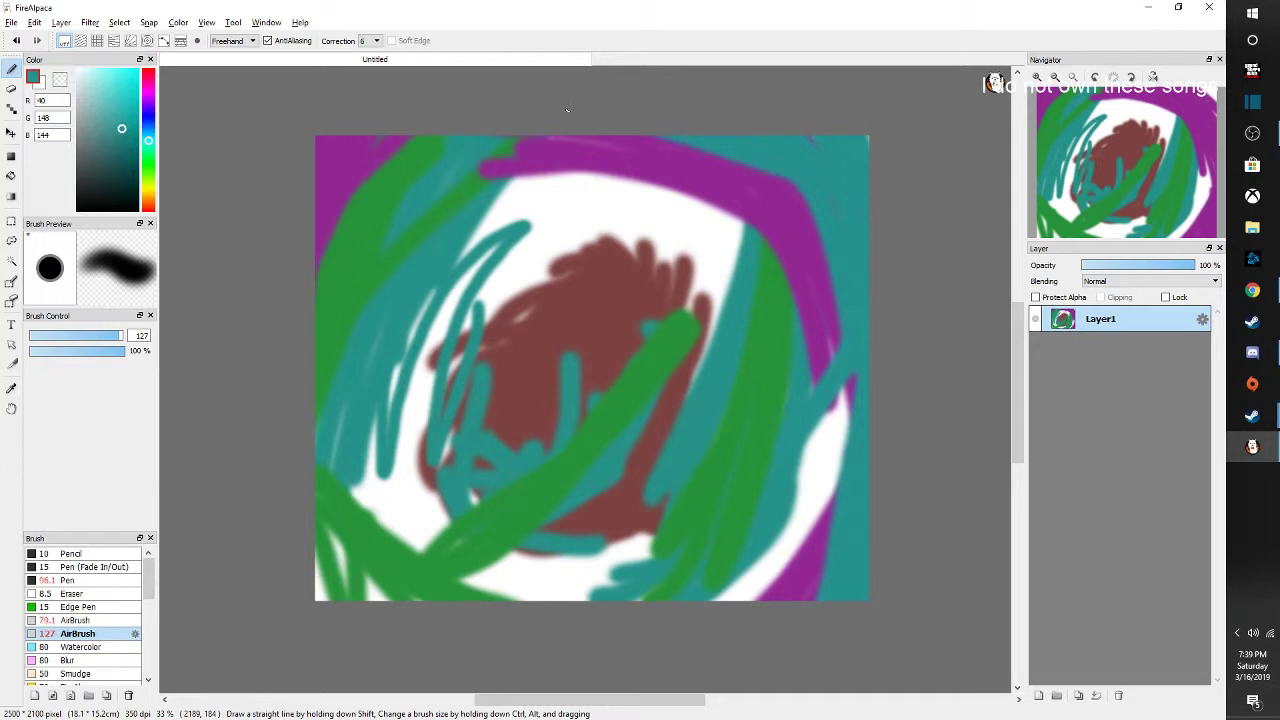
Switch to the Blur brush at size 1000 and blur the strokes across the canvas's left side and the central blob
{"action": "scroll", "coordinate": [60, 645], "scroll_direction": "down", "scroll_amount": 2}
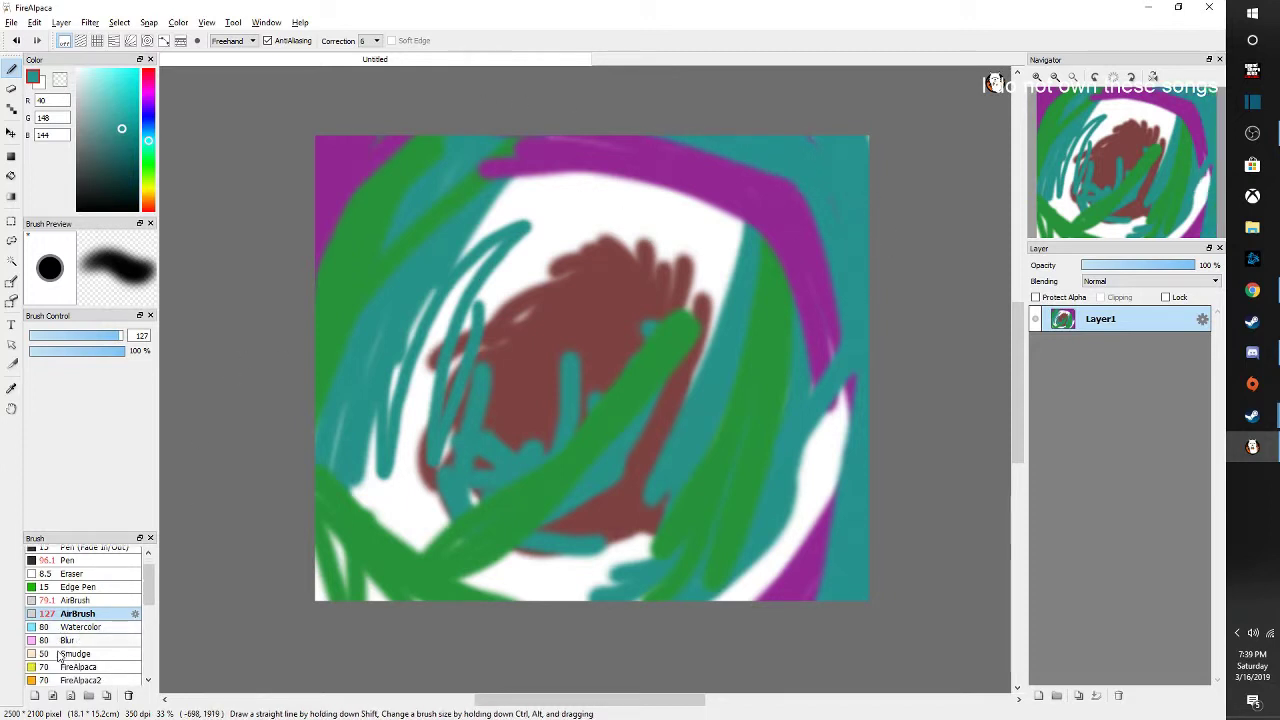
{"action": "left_click", "coordinate": [67, 631]}
{"action": "scroll", "coordinate": [67, 631], "scroll_direction": "down", "scroll_amount": 3}
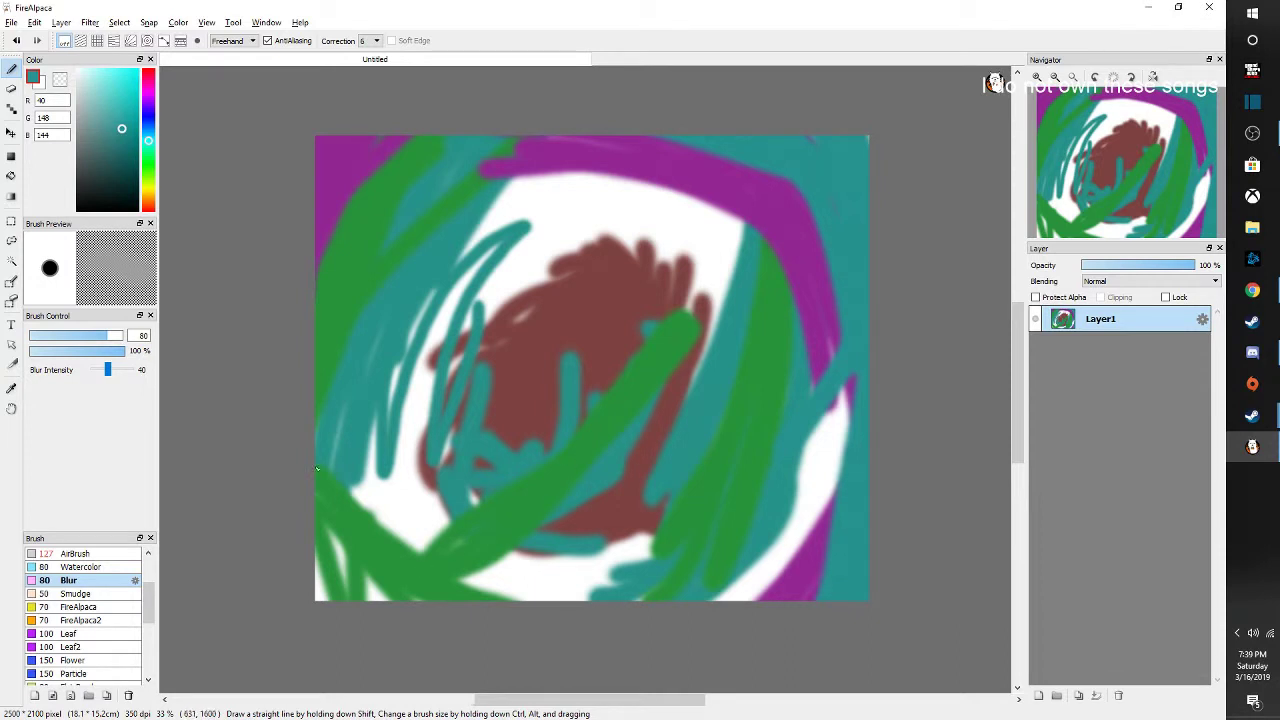
{"action": "left_click_drag", "start_coordinate": [121, 335], "coordinate": [329, 320]}
{"action": "left_click_drag", "start_coordinate": [500, 265], "coordinate": [445, 325]}
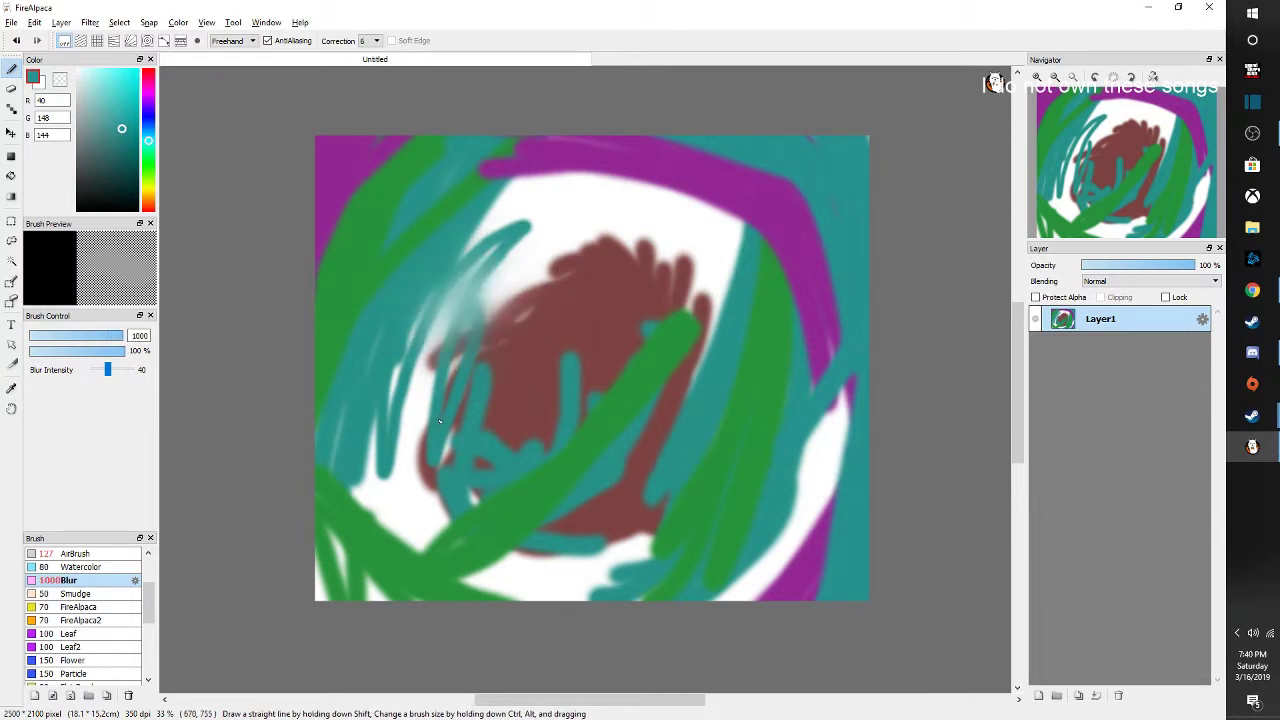
{"action": "mouse_move", "coordinate": [385, 415]}
{"action": "left_mouse_down"}
{"action": "mouse_move", "coordinate": [361, 387]}
{"action": "mouse_move", "coordinate": [443, 363]}
{"action": "mouse_move", "coordinate": [494, 409]}
{"action": "mouse_move", "coordinate": [501, 315]}
{"action": "left_mouse_up"}
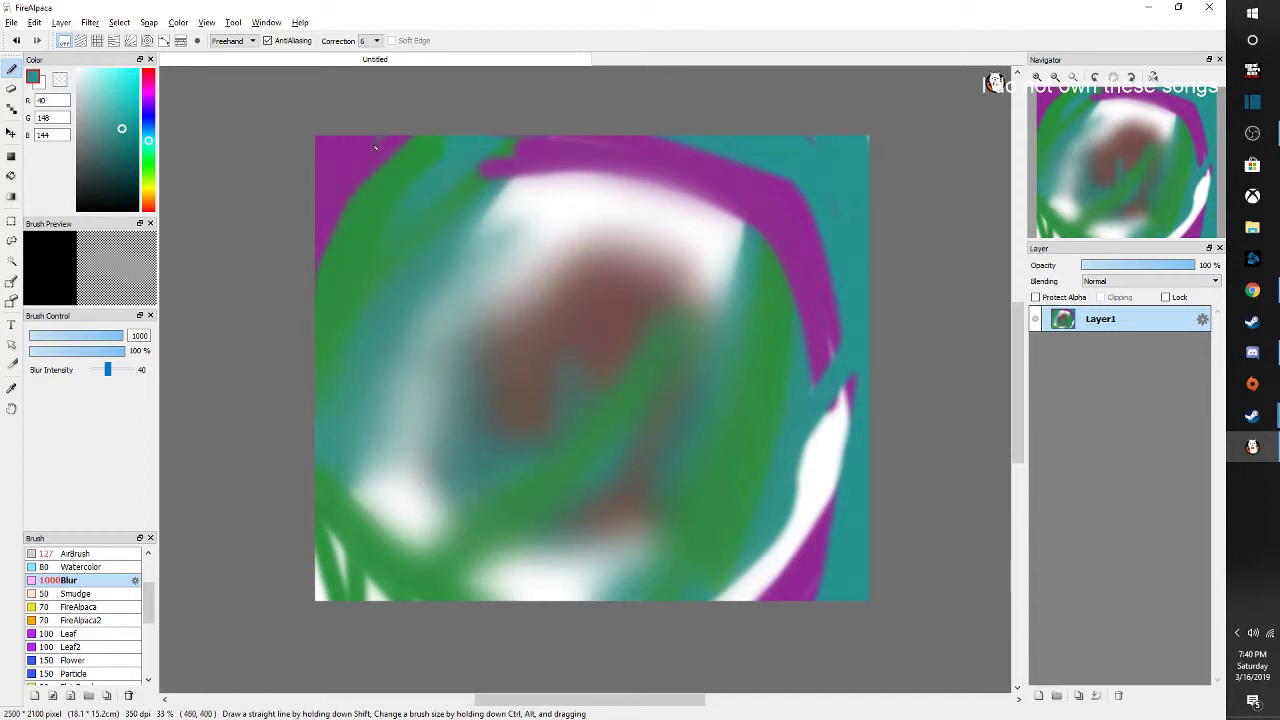
Blur the lower-left corner, the strokes along the right edge, and the purple band at the top of the canvas
{"action": "mouse_move", "coordinate": [343, 519]}
{"action": "left_mouse_down"}
{"action": "mouse_move", "coordinate": [326, 572]}
{"action": "mouse_move", "coordinate": [390, 598]}
{"action": "left_mouse_up"}
{"action": "mouse_move", "coordinate": [711, 587]}
{"action": "left_mouse_down"}
{"action": "mouse_move", "coordinate": [805, 525]}
{"action": "mouse_move", "coordinate": [826, 468]}
{"action": "mouse_move", "coordinate": [832, 350]}
{"action": "mouse_move", "coordinate": [826, 380]}
{"action": "left_mouse_up"}
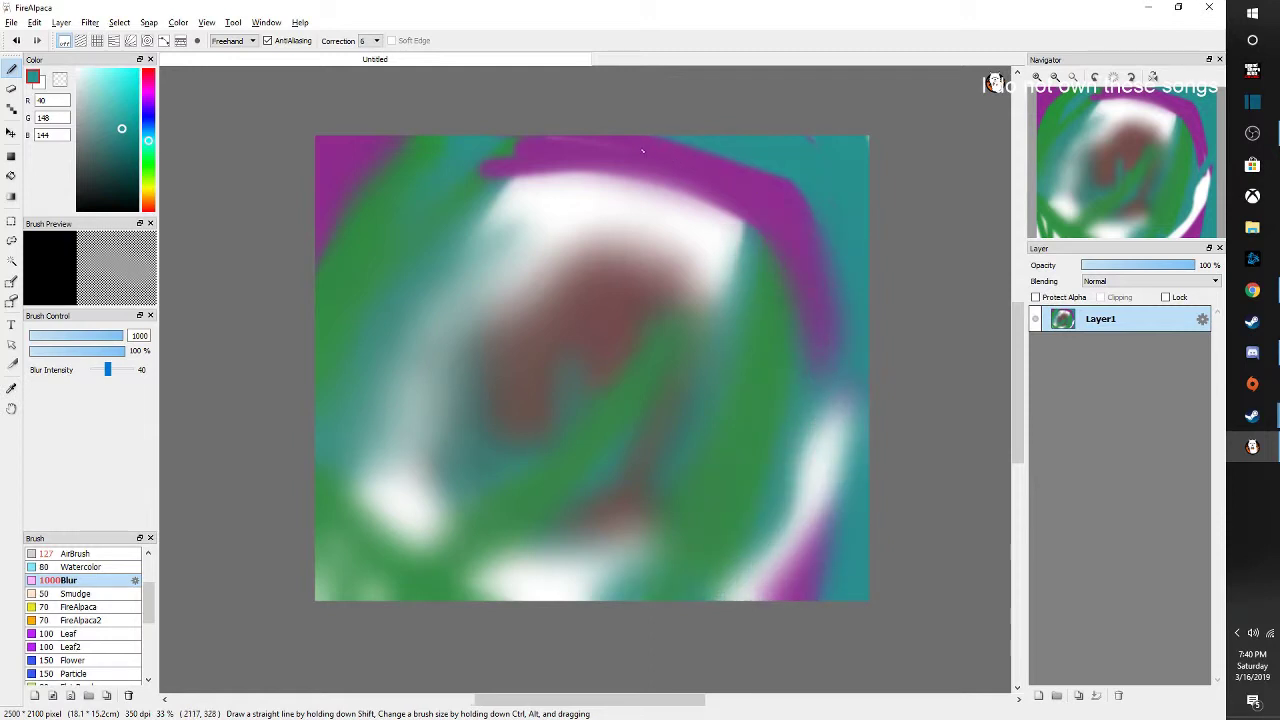
{"action": "left_click_drag", "start_coordinate": [511, 157], "coordinate": [462, 172]}
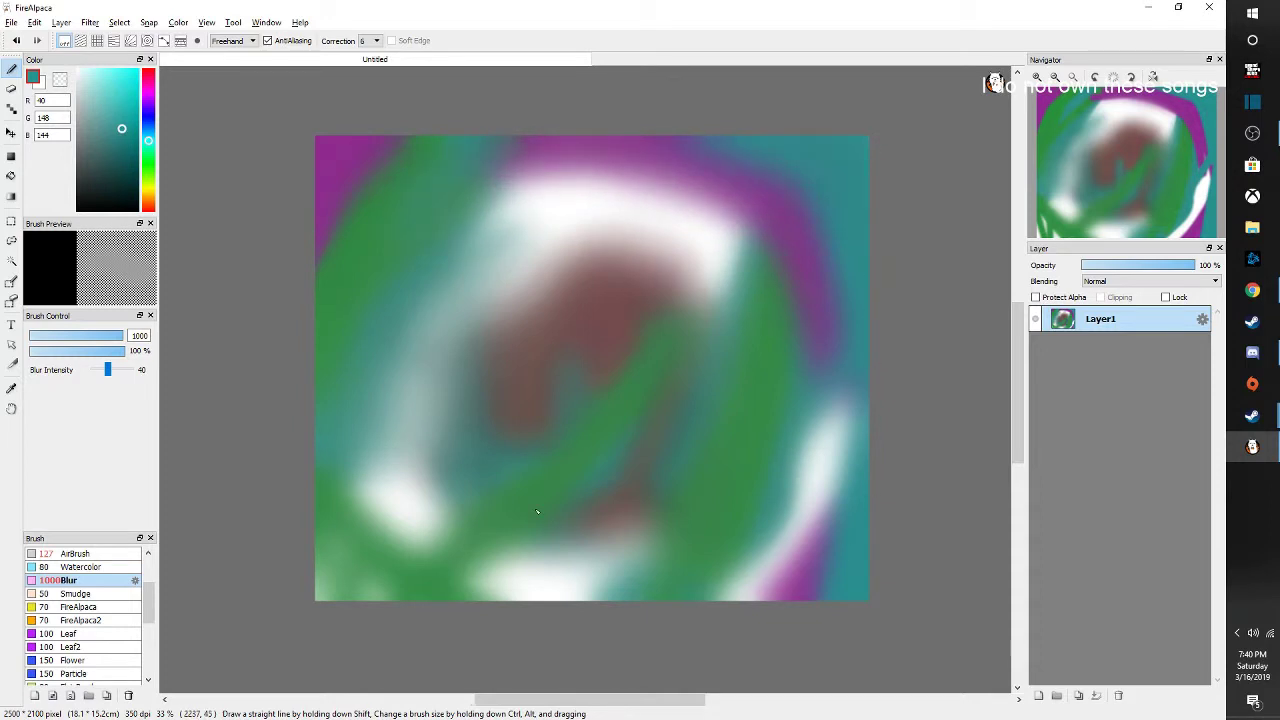
Switch to the size 127 AirBrush in orange-brown (RGB 148, 102, 40) and paint strokes down the canvas's upper-left side
{"action": "scroll", "coordinate": [72, 620], "scroll_direction": "up", "scroll_amount": 2}
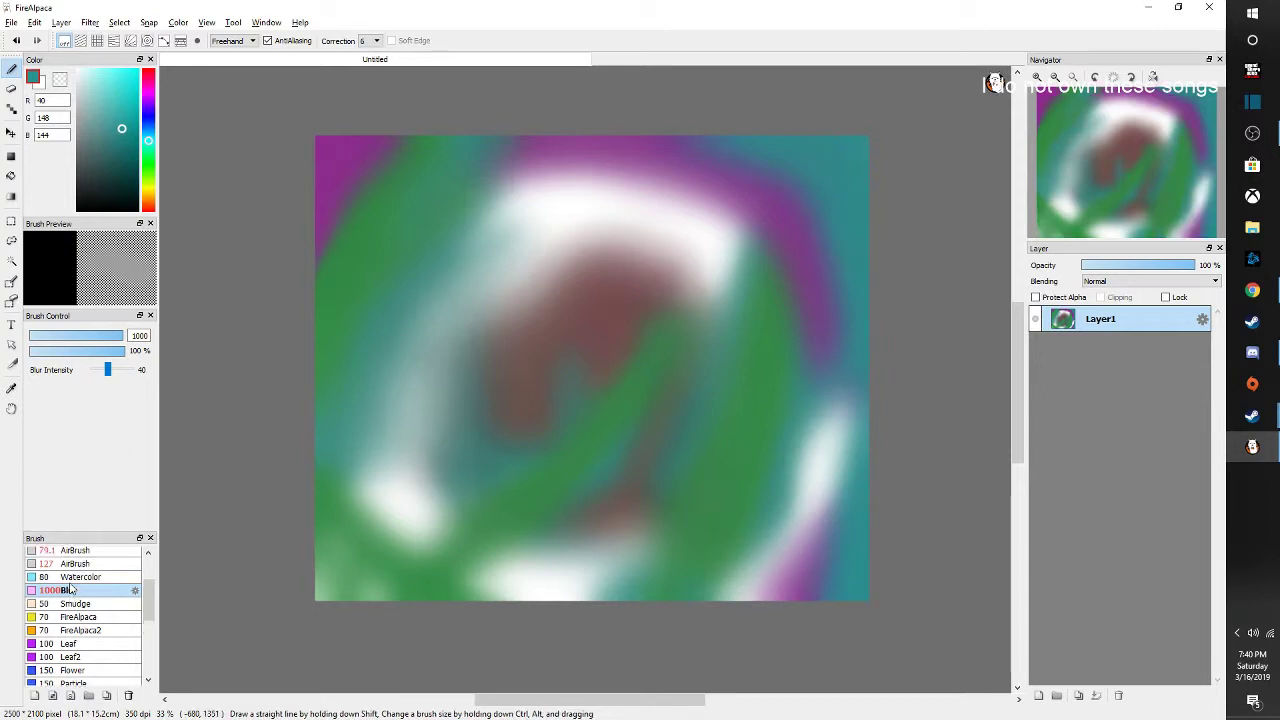
{"action": "left_click", "coordinate": [76, 574]}
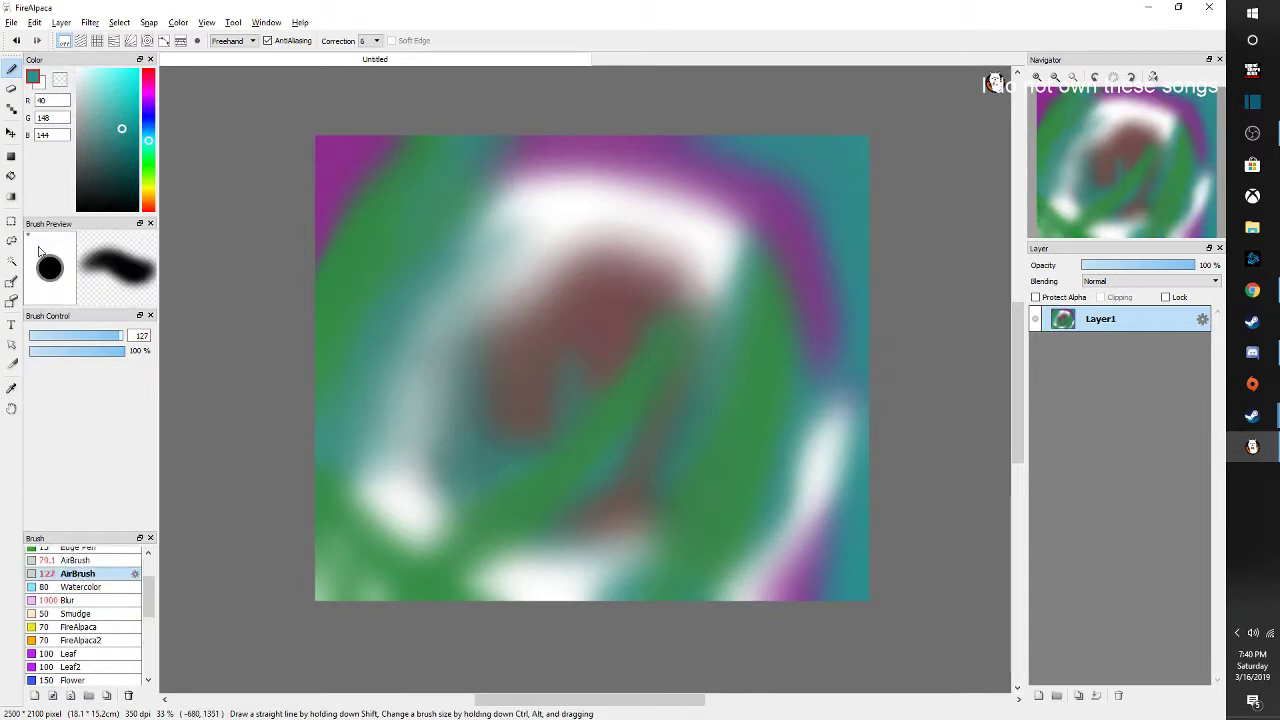
{"action": "left_click_drag", "start_coordinate": [145, 150], "coordinate": [148, 197]}
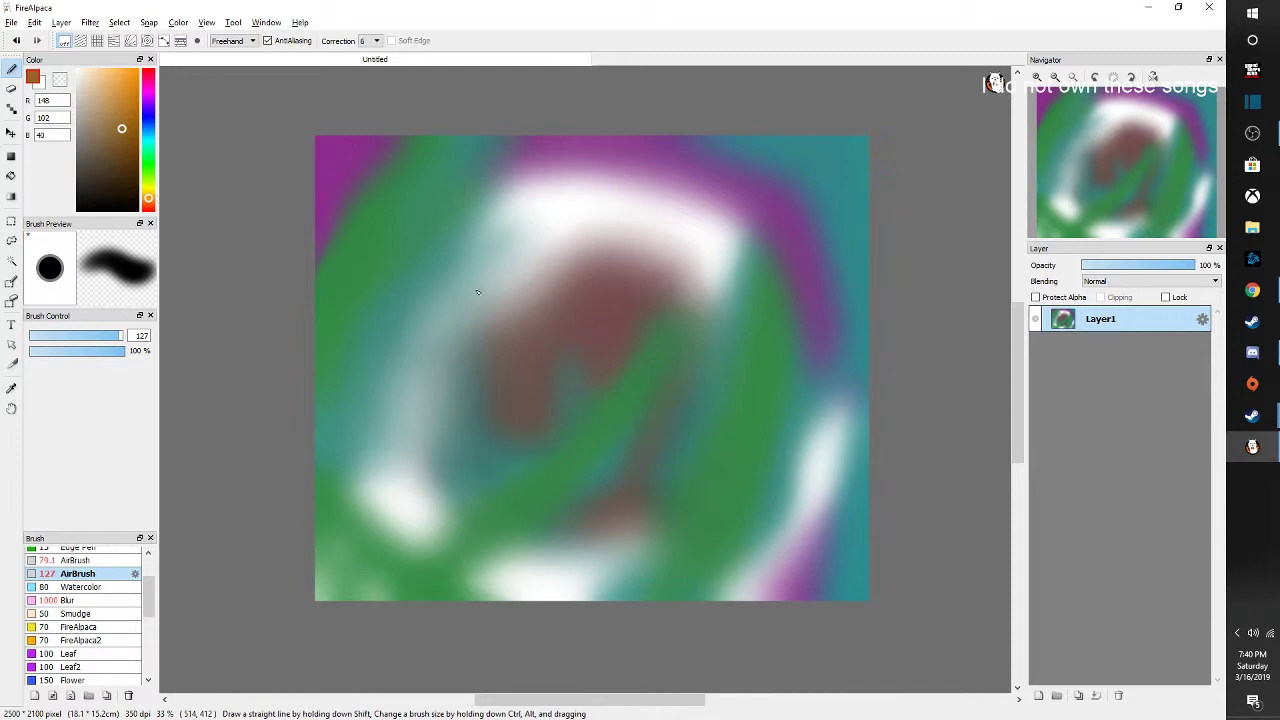
{"action": "left_click_drag", "start_coordinate": [352, 402], "coordinate": [334, 352]}
{"action": "left_click_drag", "start_coordinate": [328, 452], "coordinate": [419, 160]}
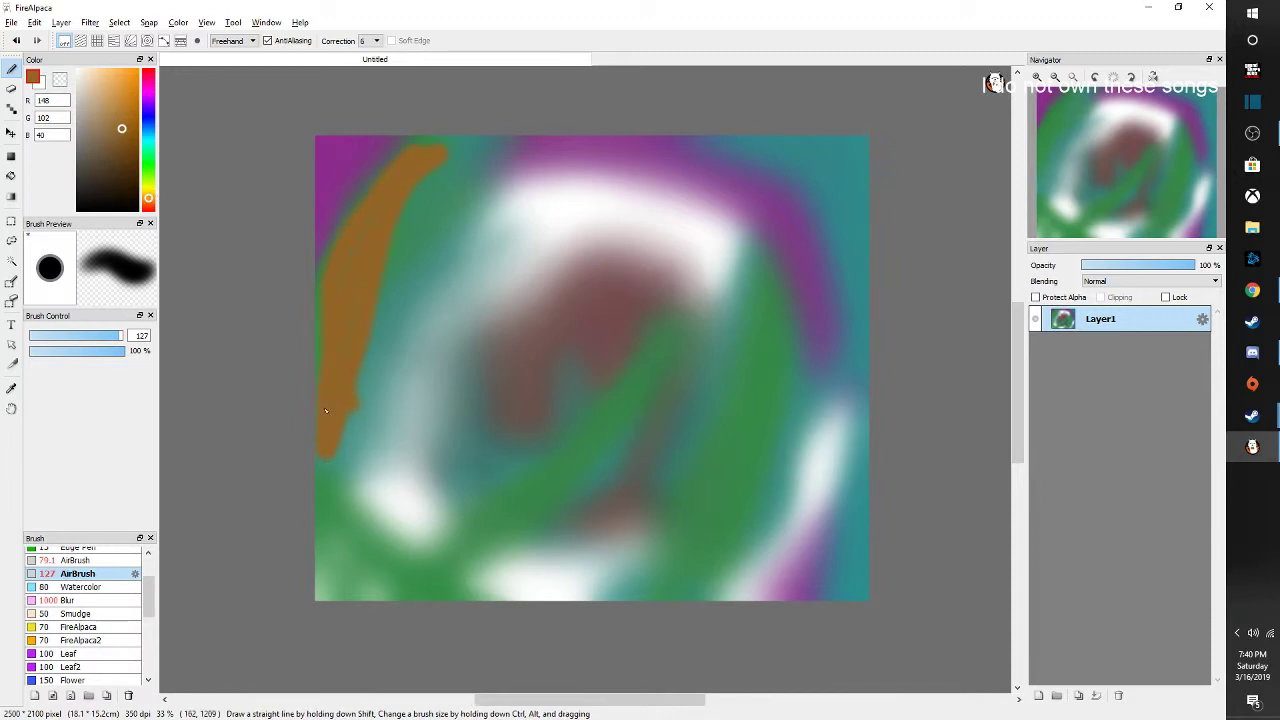
{"action": "mouse_move", "coordinate": [326, 411]}
{"action": "left_mouse_down"}
{"action": "mouse_move", "coordinate": [288, 294]}
{"action": "mouse_move", "coordinate": [330, 138]}
{"action": "left_mouse_up"}
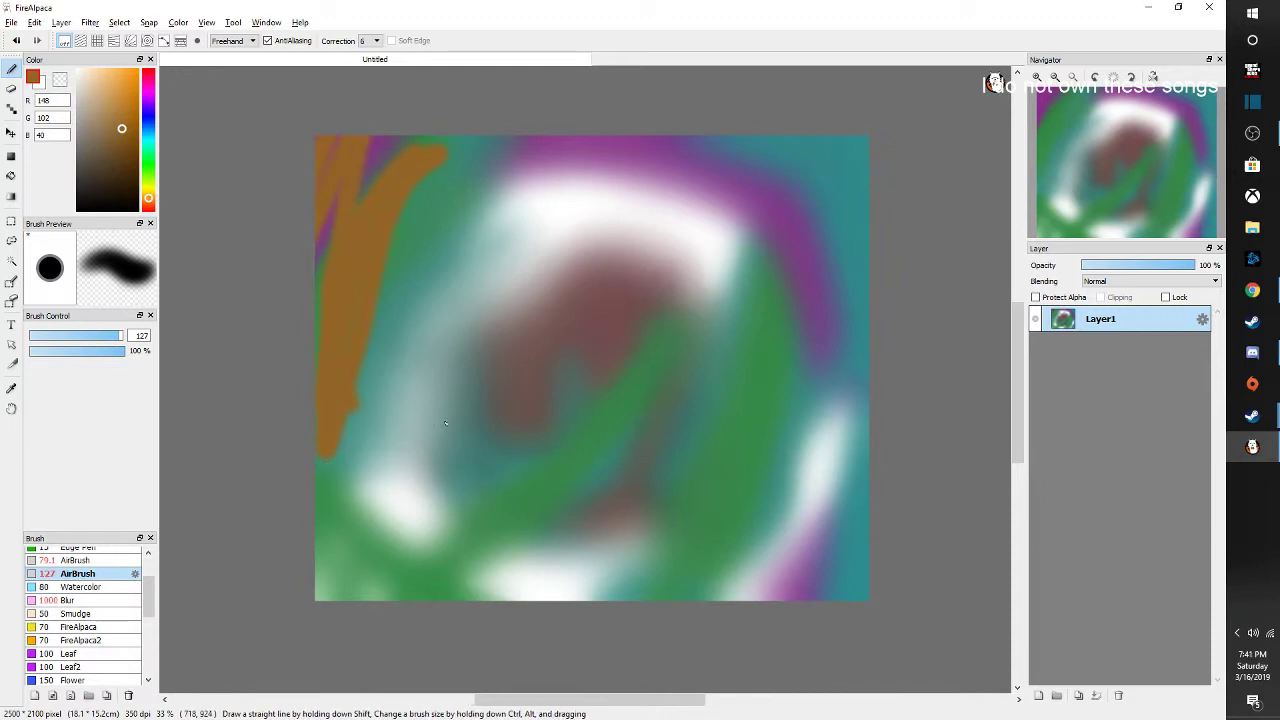
Paint orange-brown strokes over the white patches at the lower left, bottom, right edge and above the central blob
{"action": "mouse_move", "coordinate": [381, 459]}
{"action": "left_mouse_down"}
{"action": "mouse_move", "coordinate": [406, 539]}
{"action": "mouse_move", "coordinate": [430, 521]}
{"action": "mouse_move", "coordinate": [352, 484]}
{"action": "mouse_move", "coordinate": [428, 548]}
{"action": "left_mouse_up"}
{"action": "mouse_move", "coordinate": [500, 578]}
{"action": "left_mouse_down"}
{"action": "mouse_move", "coordinate": [579, 587]}
{"action": "mouse_move", "coordinate": [595, 574]}
{"action": "mouse_move", "coordinate": [491, 589]}
{"action": "mouse_move", "coordinate": [583, 602]}
{"action": "mouse_move", "coordinate": [520, 566]}
{"action": "left_mouse_up"}
{"action": "mouse_move", "coordinate": [830, 422]}
{"action": "left_mouse_down"}
{"action": "mouse_move", "coordinate": [738, 607]}
{"action": "mouse_move", "coordinate": [826, 420]}
{"action": "left_mouse_up"}
{"action": "mouse_move", "coordinate": [718, 240]}
{"action": "left_mouse_down"}
{"action": "mouse_move", "coordinate": [562, 216]}
{"action": "mouse_move", "coordinate": [535, 227]}
{"action": "mouse_move", "coordinate": [522, 271]}
{"action": "mouse_move", "coordinate": [578, 215]}
{"action": "mouse_move", "coordinate": [498, 222]}
{"action": "mouse_move", "coordinate": [572, 186]}
{"action": "mouse_move", "coordinate": [732, 250]}
{"action": "mouse_move", "coordinate": [716, 252]}
{"action": "mouse_move", "coordinate": [717, 273]}
{"action": "mouse_move", "coordinate": [600, 212]}
{"action": "mouse_move", "coordinate": [654, 215]}
{"action": "left_mouse_up"}
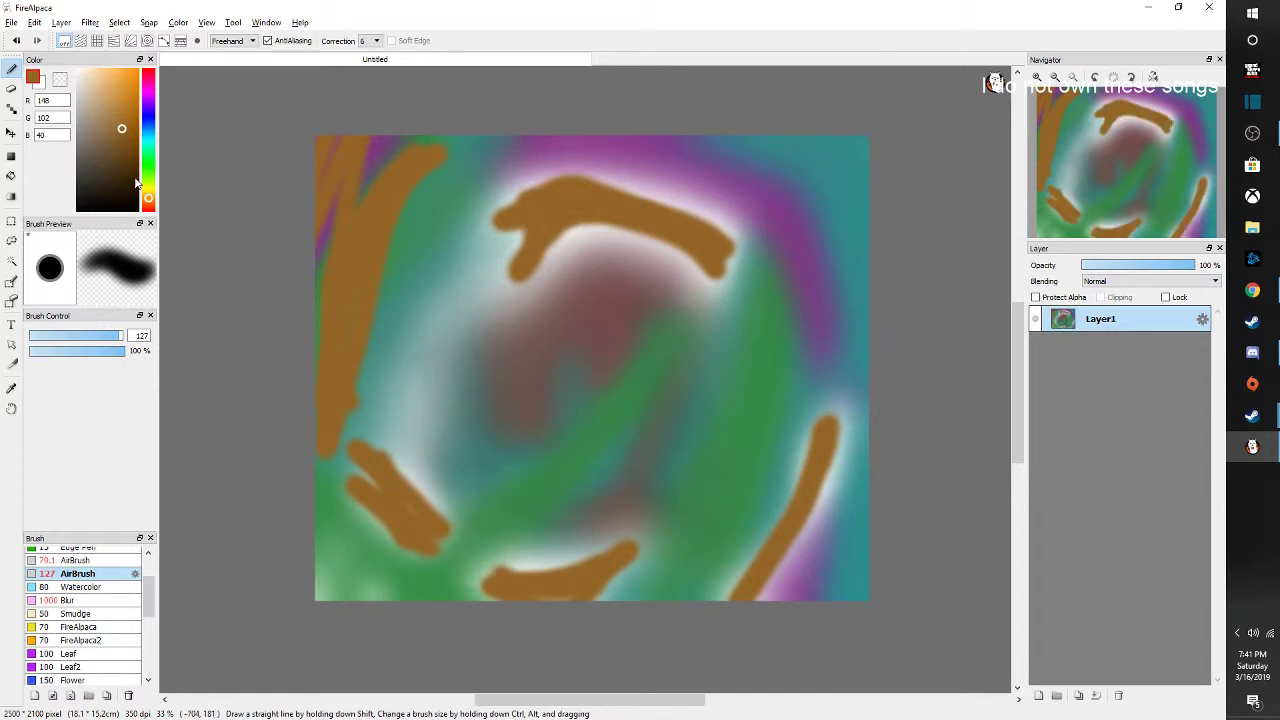
Darken the colour to brown (RGB 98, 62, 14) and paint a scribbled oval in the middle of the canvas
{"action": "left_click_drag", "start_coordinate": [136, 183], "coordinate": [129, 156]}
{"action": "left_click_drag", "start_coordinate": [530, 322], "coordinate": [590, 312]}
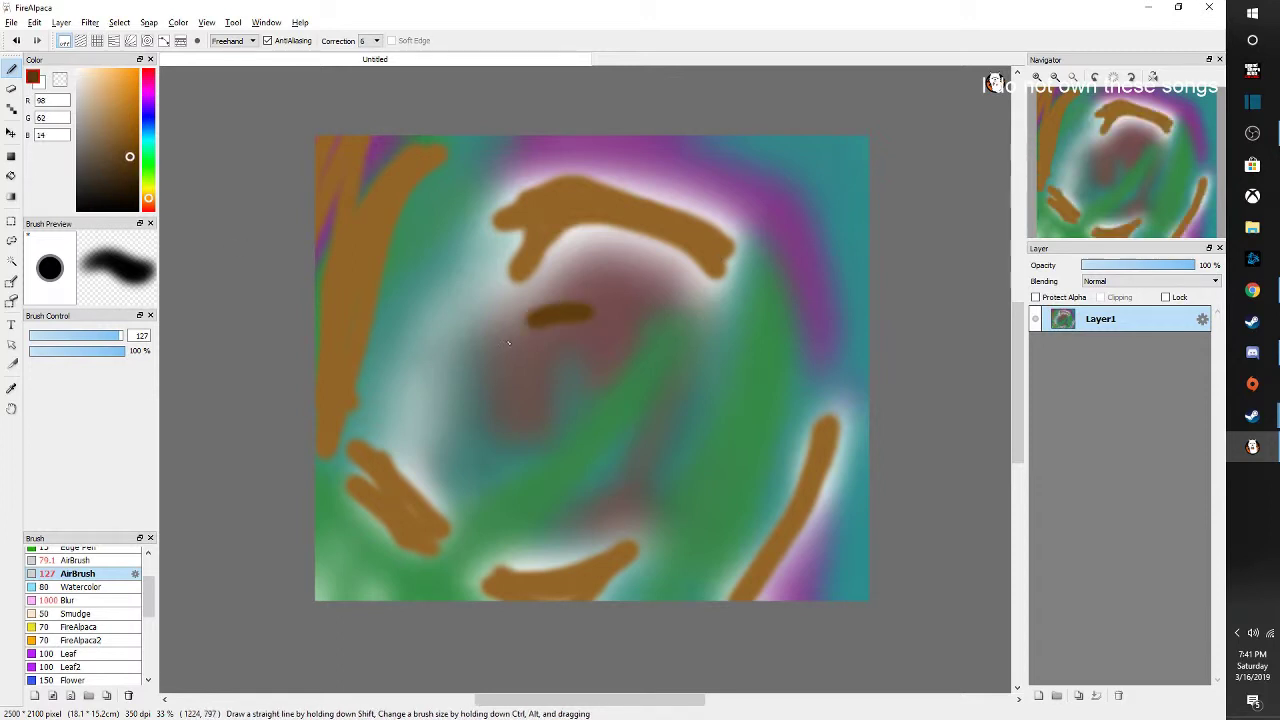
{"action": "mouse_move", "coordinate": [508, 343]}
{"action": "left_mouse_down"}
{"action": "mouse_move", "coordinate": [682, 372]}
{"action": "mouse_move", "coordinate": [620, 350]}
{"action": "mouse_move", "coordinate": [600, 375]}
{"action": "mouse_move", "coordinate": [636, 401]}
{"action": "mouse_move", "coordinate": [652, 356]}
{"action": "left_mouse_up"}
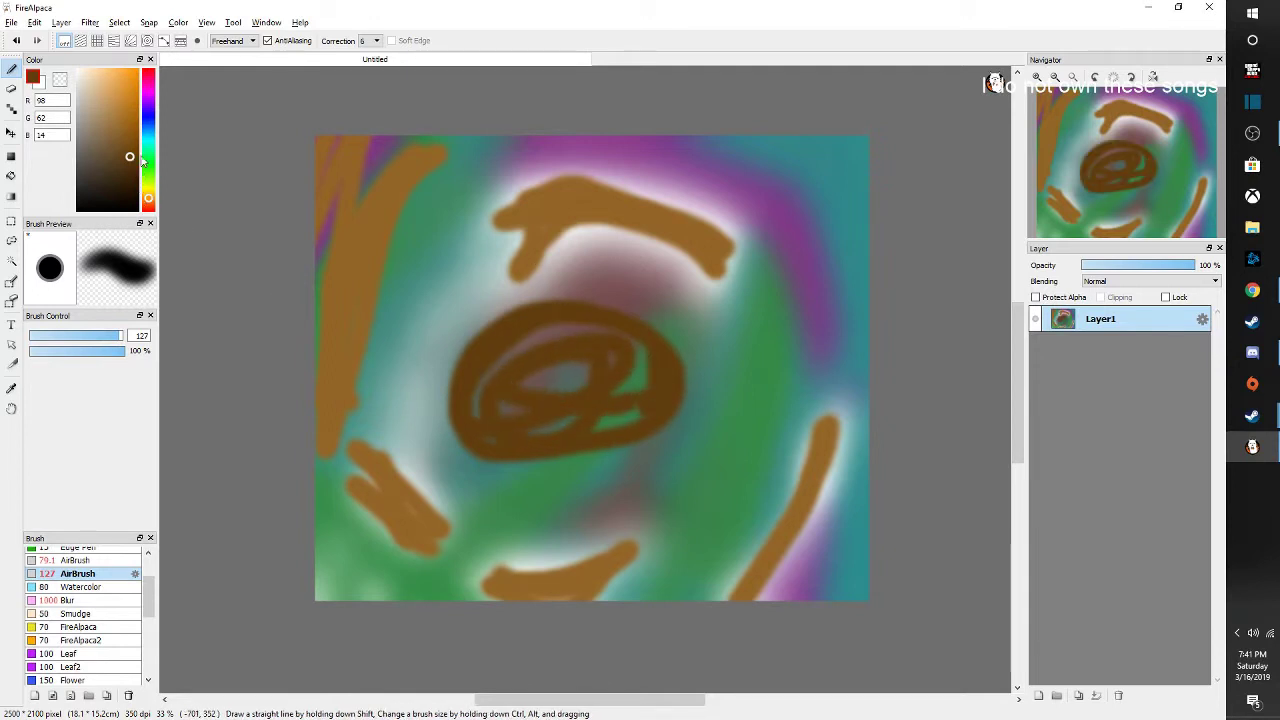
Switch to bright pink (RGB 208, 28, 142) and paint the lower-left corner, the right side, and an arc above the oval
{"action": "left_click_drag", "start_coordinate": [147, 142], "coordinate": [149, 87]}
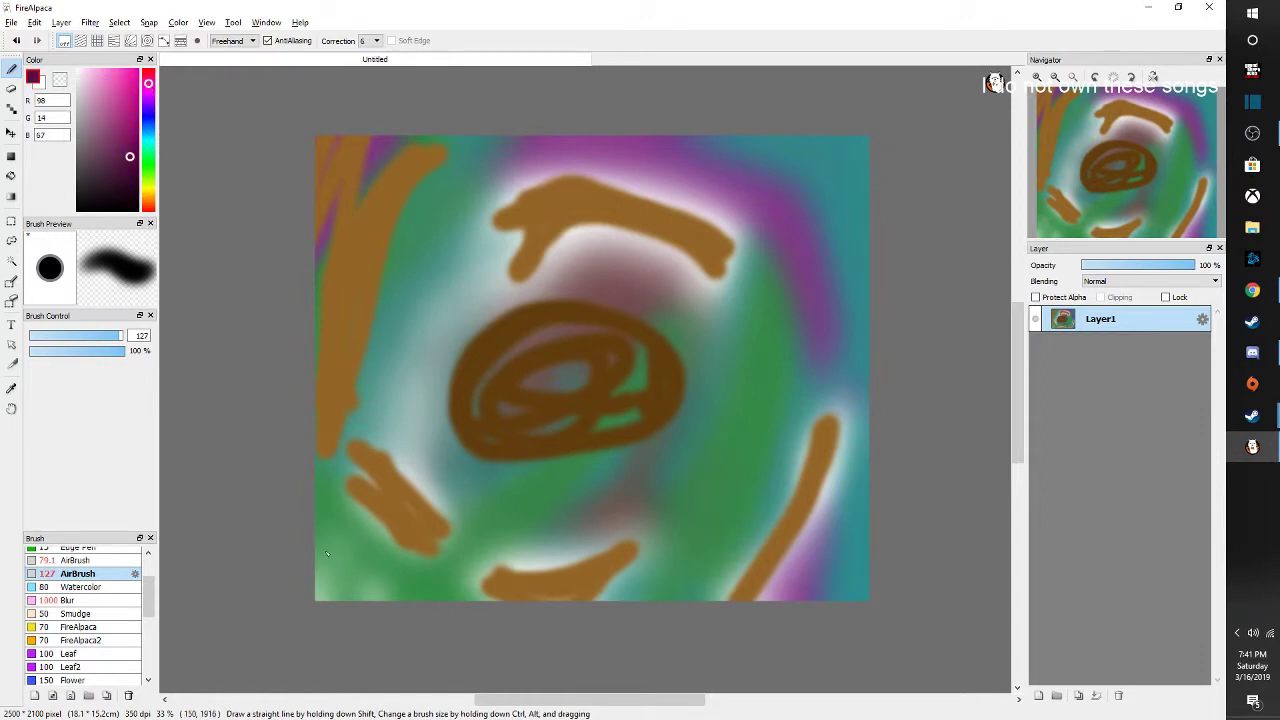
{"action": "mouse_move", "coordinate": [330, 600]}
{"action": "left_mouse_down"}
{"action": "mouse_move", "coordinate": [345, 560]}
{"action": "mouse_move", "coordinate": [335, 645]}
{"action": "left_mouse_up"}
{"action": "left_click", "coordinate": [130, 95]}
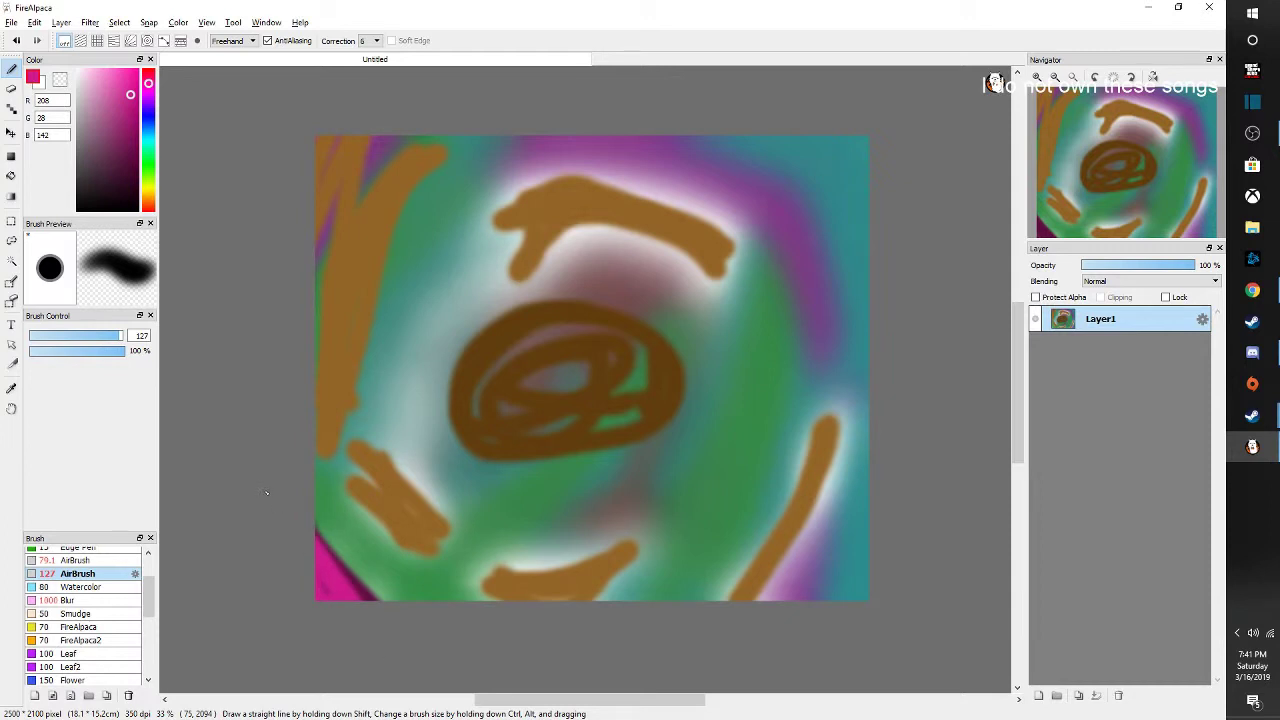
{"action": "mouse_move", "coordinate": [745, 130]}
{"action": "left_mouse_down"}
{"action": "mouse_move", "coordinate": [940, 360]}
{"action": "mouse_move", "coordinate": [772, 146]}
{"action": "mouse_move", "coordinate": [709, 143]}
{"action": "mouse_move", "coordinate": [952, 355]}
{"action": "mouse_move", "coordinate": [718, 143]}
{"action": "mouse_move", "coordinate": [794, 238]}
{"action": "mouse_move", "coordinate": [855, 420]}
{"action": "left_mouse_up"}
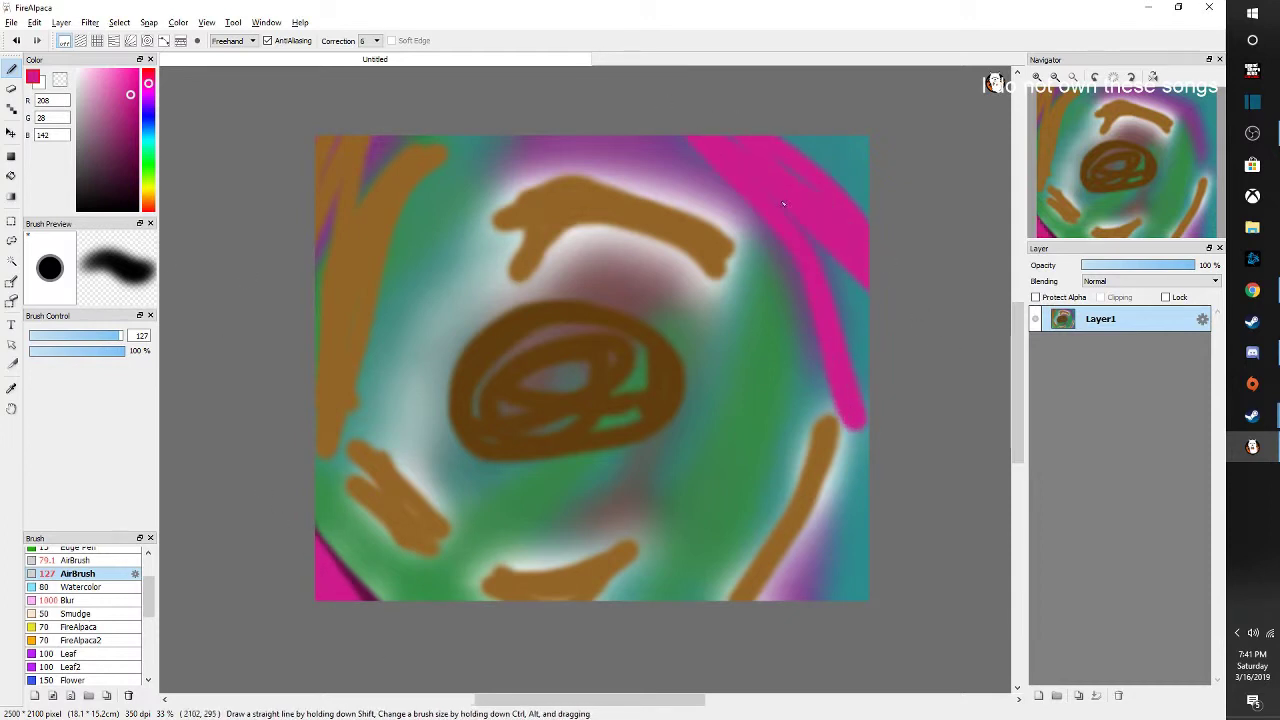
{"action": "mouse_move", "coordinate": [870, 513]}
{"action": "left_mouse_down"}
{"action": "mouse_move", "coordinate": [917, 433]}
{"action": "mouse_move", "coordinate": [882, 499]}
{"action": "mouse_move", "coordinate": [764, 637]}
{"action": "mouse_move", "coordinate": [870, 462]}
{"action": "left_mouse_up"}
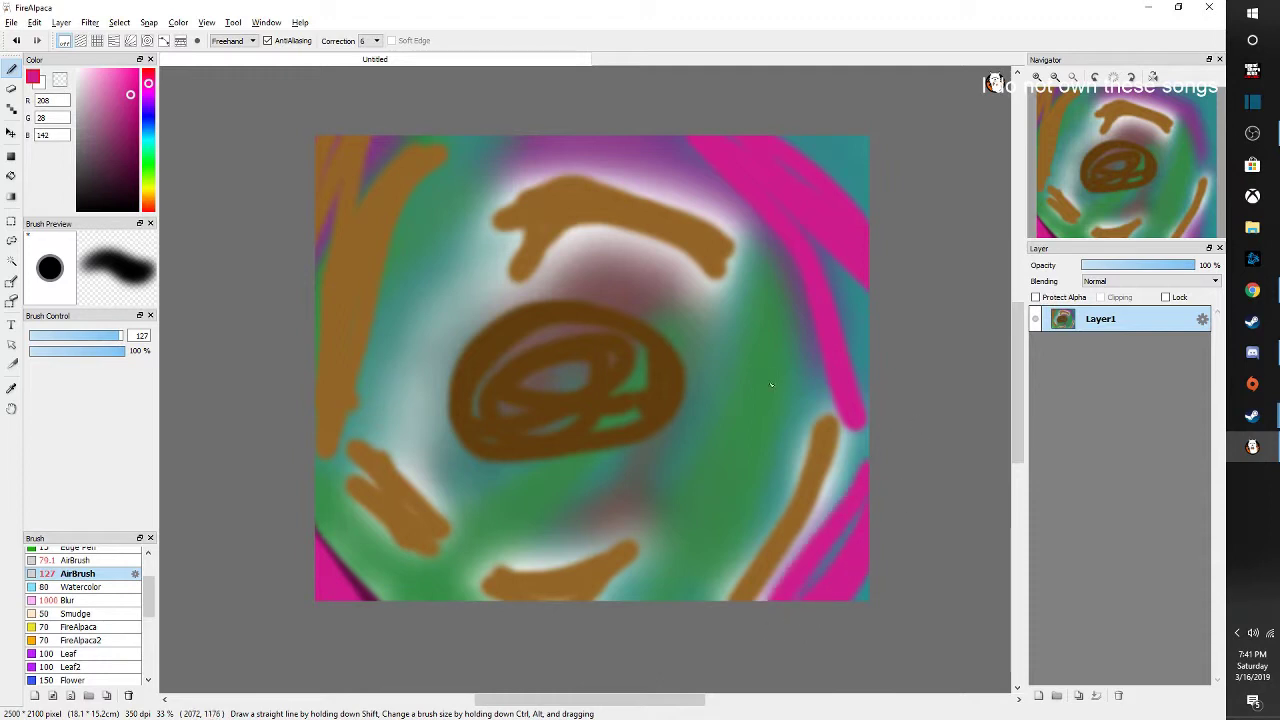
{"action": "mouse_move", "coordinate": [766, 378]}
{"action": "left_mouse_down"}
{"action": "mouse_move", "coordinate": [715, 513]}
{"action": "mouse_move", "coordinate": [783, 303]}
{"action": "mouse_move", "coordinate": [695, 500]}
{"action": "left_mouse_up"}
{"action": "mouse_move", "coordinate": [410, 280]}
{"action": "left_mouse_down"}
{"action": "mouse_move", "coordinate": [422, 237]}
{"action": "mouse_move", "coordinate": [568, 166]}
{"action": "mouse_move", "coordinate": [654, 160]}
{"action": "mouse_move", "coordinate": [425, 240]}
{"action": "left_mouse_up"}
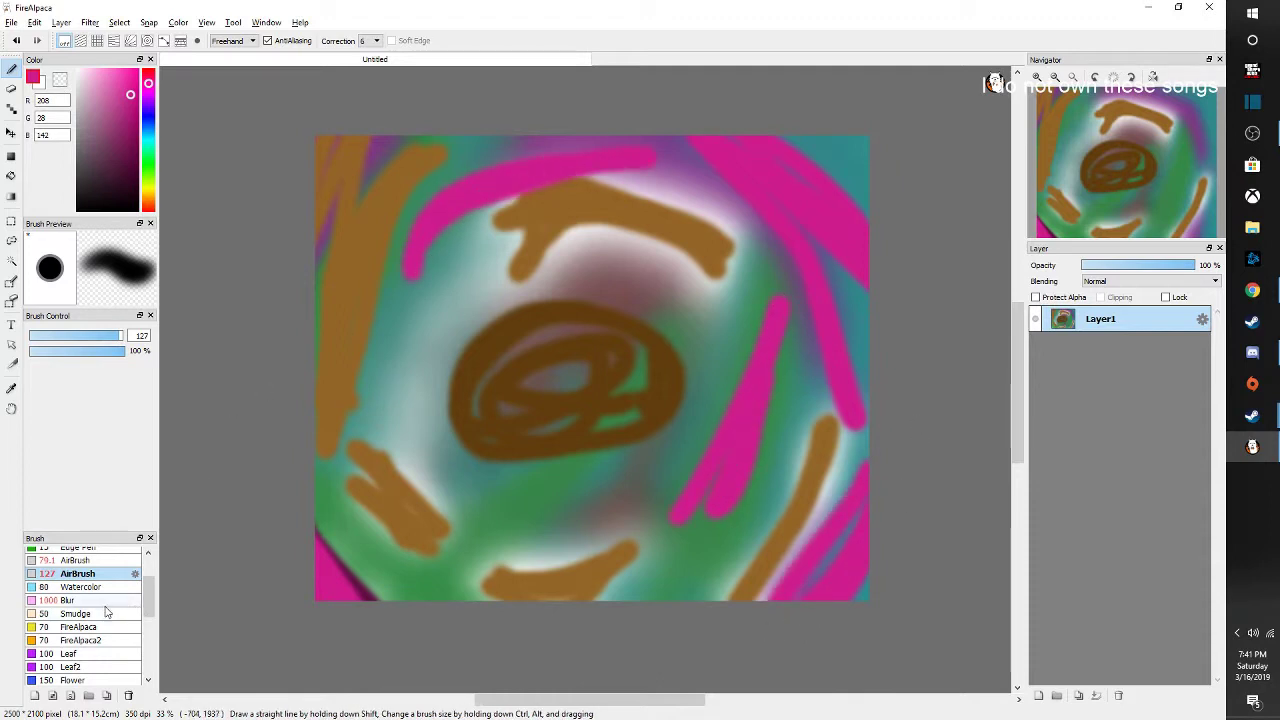
Switch to the size 1000 Blur brush and blur the strokes on the left side, across the top, and along the right edge
{"action": "left_click", "coordinate": [70, 600]}
{"action": "mouse_move", "coordinate": [569, 514]}
{"action": "left_mouse_down"}
{"action": "mouse_move", "coordinate": [419, 543]}
{"action": "mouse_move", "coordinate": [389, 487]}
{"action": "mouse_move", "coordinate": [349, 532]}
{"action": "mouse_move", "coordinate": [330, 590]}
{"action": "left_mouse_up"}
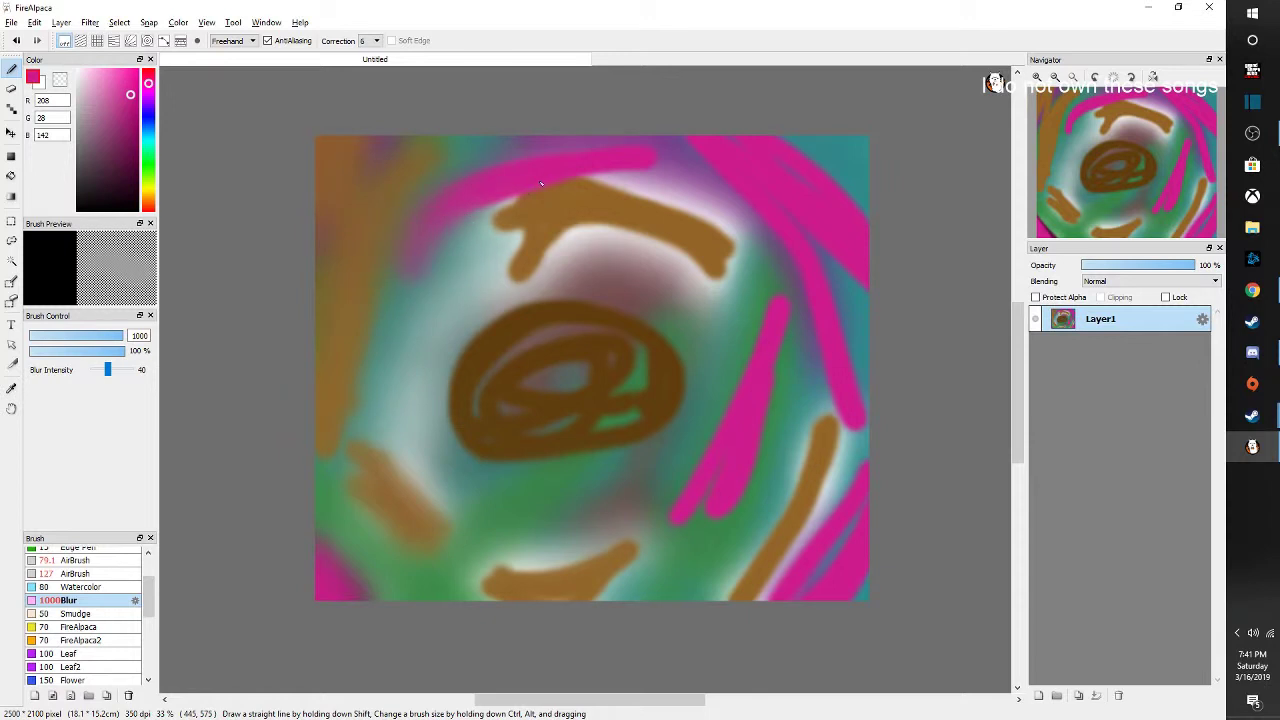
{"action": "mouse_move", "coordinate": [541, 184]}
{"action": "left_mouse_down"}
{"action": "mouse_move", "coordinate": [513, 240]}
{"action": "mouse_move", "coordinate": [530, 272]}
{"action": "mouse_move", "coordinate": [487, 265]}
{"action": "left_mouse_up"}
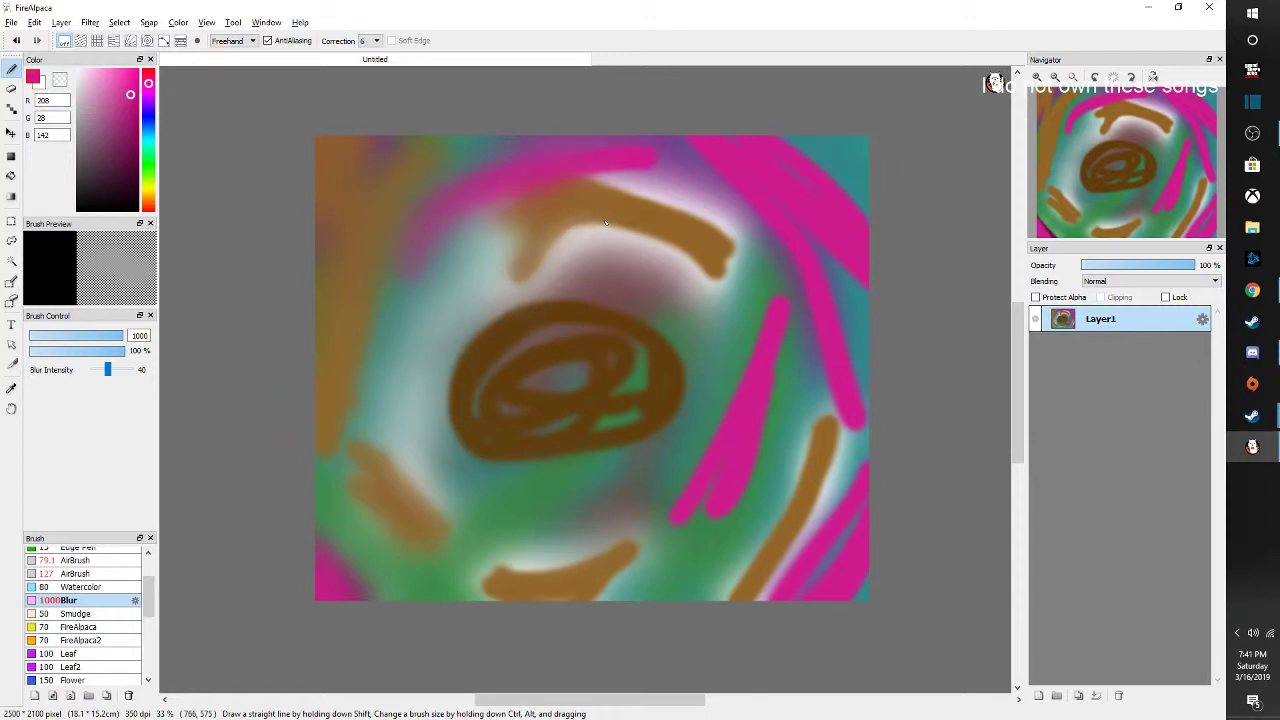
{"action": "mouse_move", "coordinate": [605, 223]}
{"action": "left_mouse_down"}
{"action": "mouse_move", "coordinate": [570, 225]}
{"action": "mouse_move", "coordinate": [660, 200]}
{"action": "mouse_move", "coordinate": [735, 260]}
{"action": "mouse_move", "coordinate": [700, 210]}
{"action": "mouse_move", "coordinate": [615, 180]}
{"action": "left_mouse_up"}
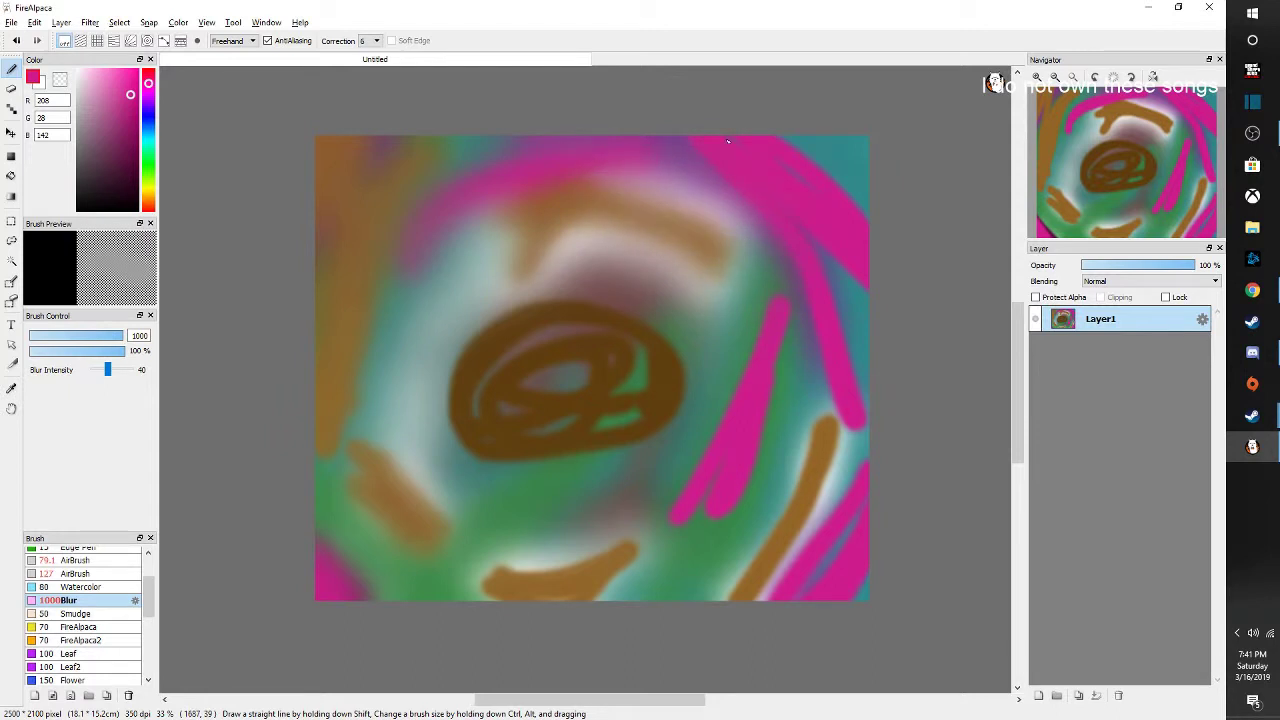
{"action": "mouse_move", "coordinate": [725, 157]}
{"action": "left_mouse_down"}
{"action": "mouse_move", "coordinate": [831, 209]}
{"action": "mouse_move", "coordinate": [849, 168]}
{"action": "mouse_move", "coordinate": [872, 239]}
{"action": "mouse_move", "coordinate": [829, 548]}
{"action": "mouse_move", "coordinate": [766, 508]}
{"action": "mouse_move", "coordinate": [809, 502]}
{"action": "mouse_move", "coordinate": [732, 583]}
{"action": "mouse_move", "coordinate": [753, 609]}
{"action": "mouse_move", "coordinate": [866, 577]}
{"action": "left_mouse_up"}
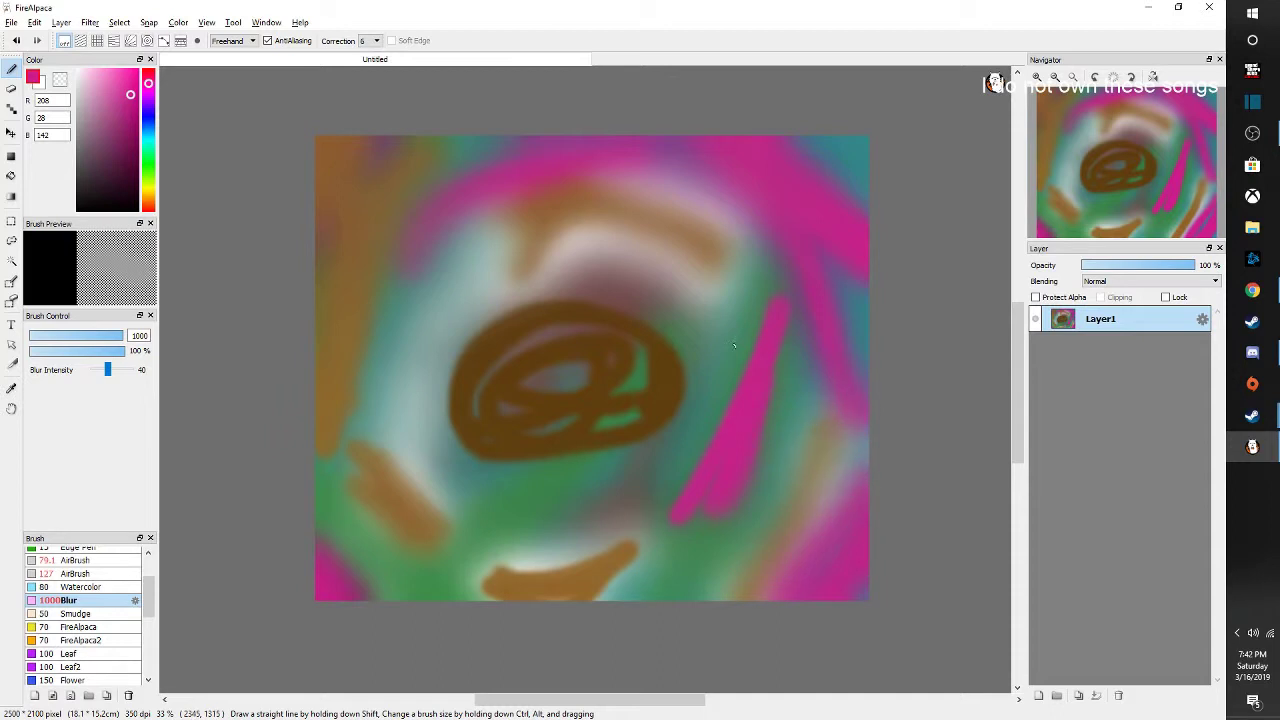
Blur the dark brown scribbled oval and the pink strokes beside it into soft patches
{"action": "mouse_move", "coordinate": [633, 368]}
{"action": "left_mouse_down"}
{"action": "mouse_move", "coordinate": [506, 356]}
{"action": "mouse_move", "coordinate": [482, 376]}
{"action": "mouse_move", "coordinate": [489, 419]}
{"action": "mouse_move", "coordinate": [629, 416]}
{"action": "left_mouse_up"}
{"action": "mouse_move", "coordinate": [573, 328]}
{"action": "left_mouse_down"}
{"action": "mouse_move", "coordinate": [477, 340]}
{"action": "mouse_move", "coordinate": [451, 413]}
{"action": "left_mouse_up"}
{"action": "mouse_move", "coordinate": [560, 423]}
{"action": "left_mouse_down"}
{"action": "mouse_move", "coordinate": [501, 358]}
{"action": "mouse_move", "coordinate": [587, 363]}
{"action": "left_mouse_up"}
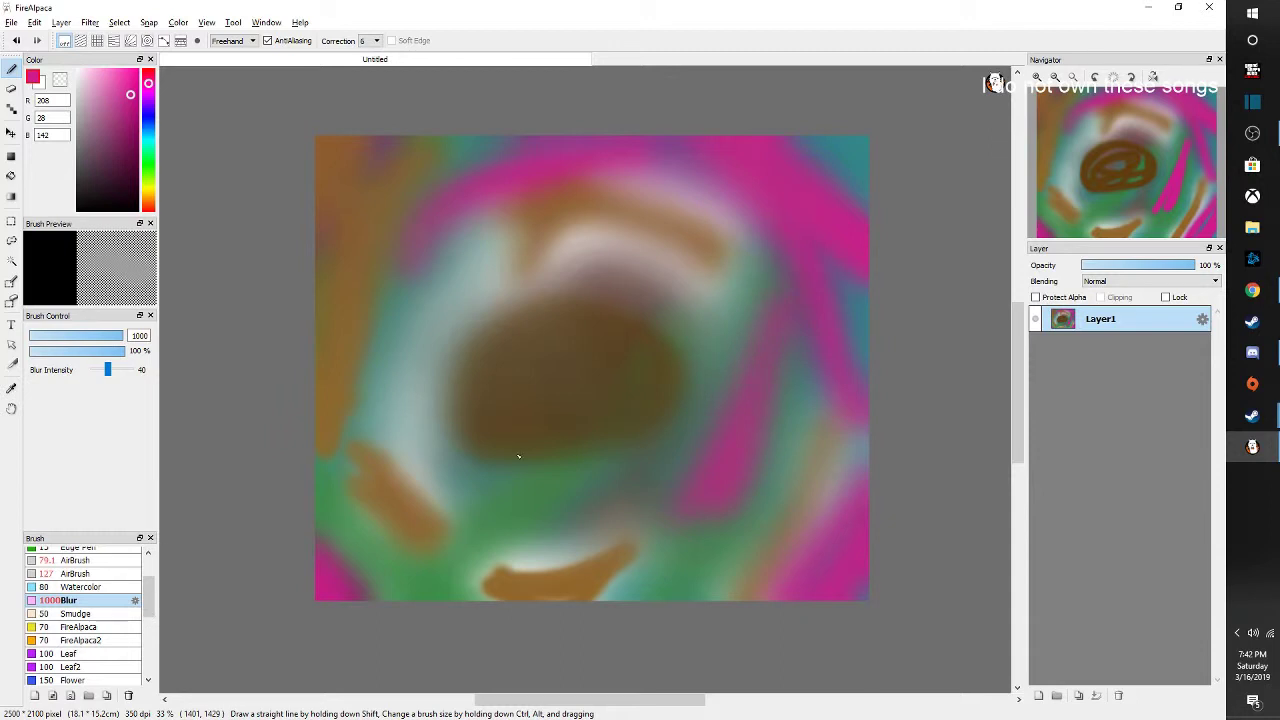
Switch to the Star2 brush at size 113 and scatter small pink stars across the whole canvas
{"action": "scroll", "coordinate": [80, 620], "scroll_direction": "down", "scroll_amount": 4}
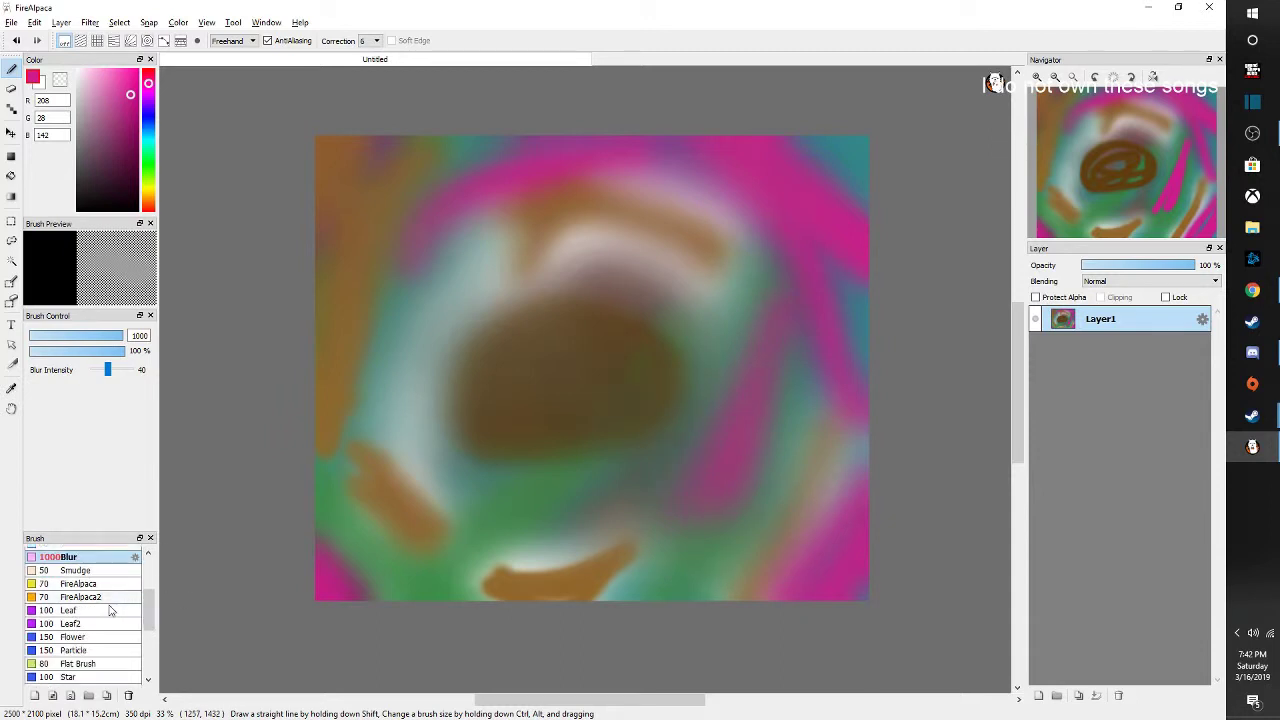
{"action": "left_click", "coordinate": [75, 681]}
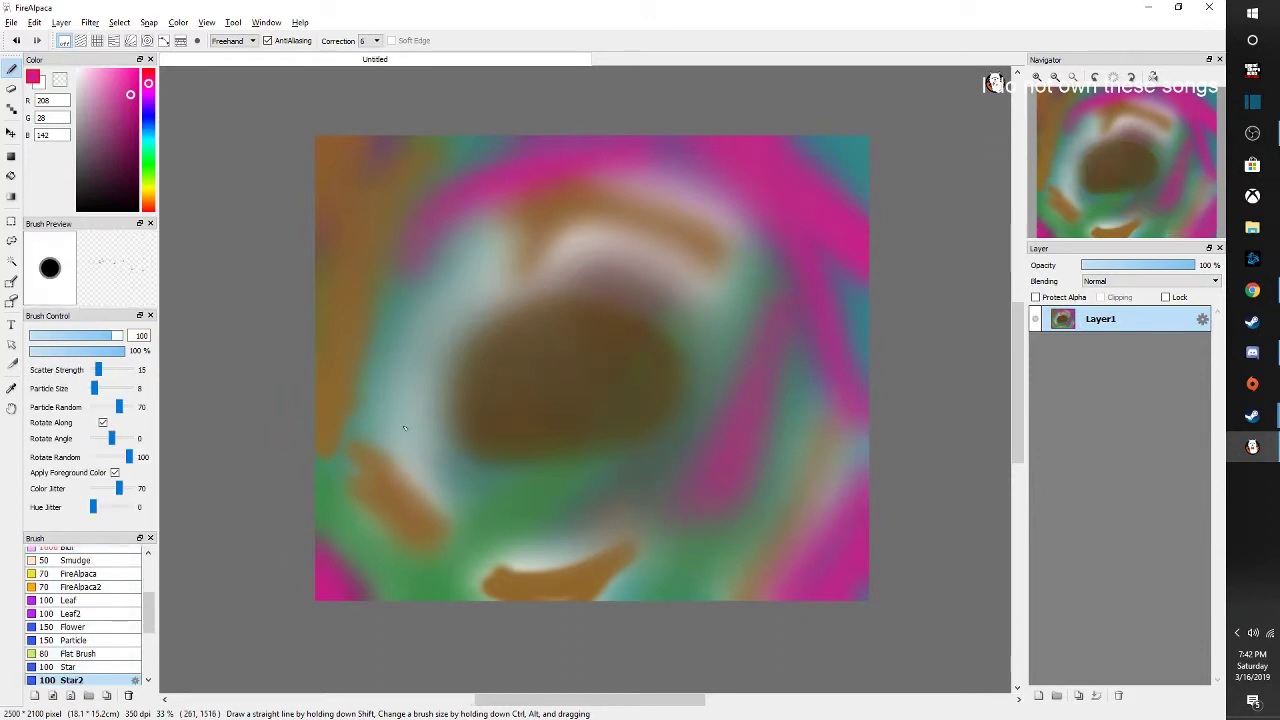
{"action": "left_click_drag", "start_coordinate": [75, 337], "coordinate": [60, 337]}
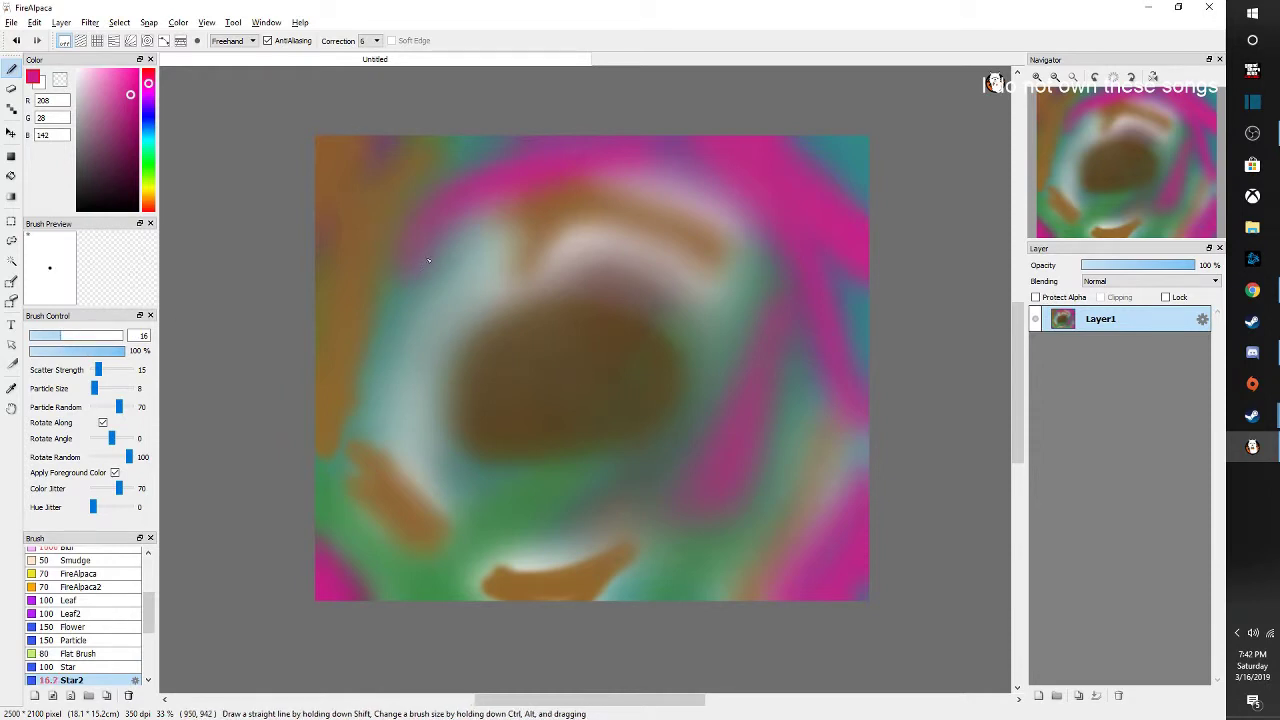
{"action": "left_click", "coordinate": [120, 336]}
{"action": "mouse_move", "coordinate": [360, 341]}
{"action": "left_mouse_down"}
{"action": "mouse_move", "coordinate": [516, 442]}
{"action": "mouse_move", "coordinate": [585, 428]}
{"action": "left_mouse_up"}
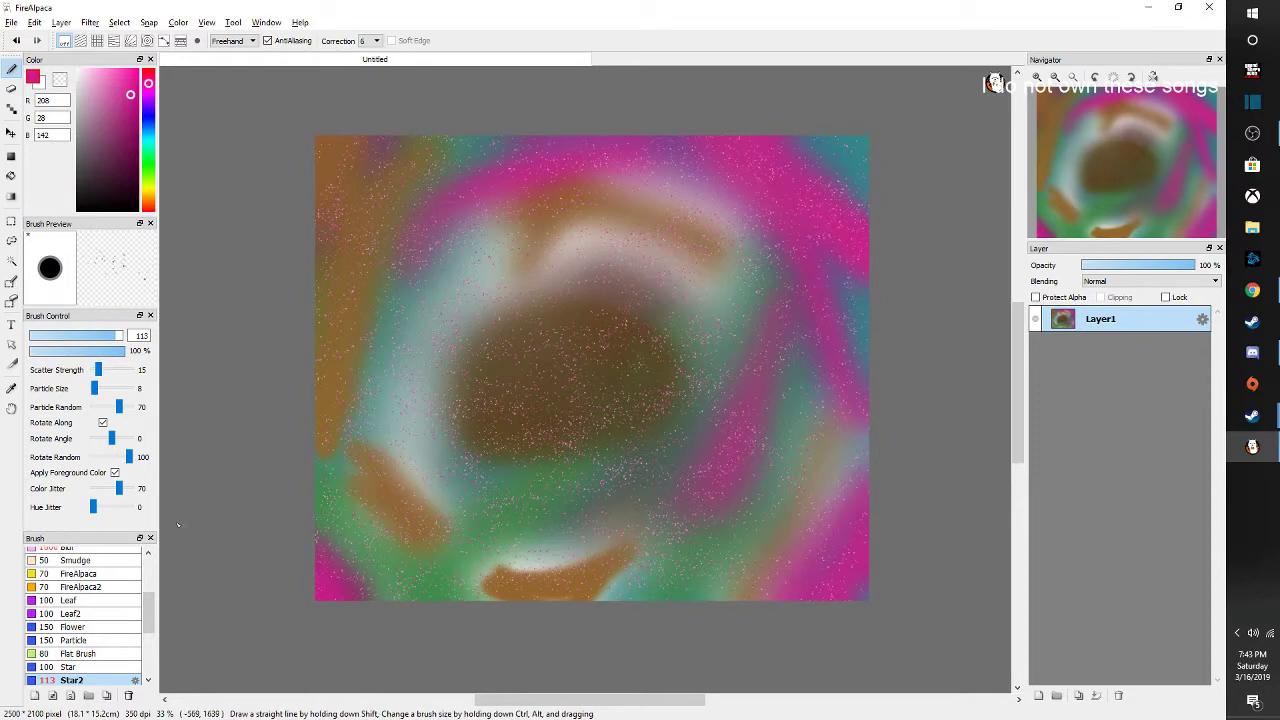
Scribble large looping blue strokes (RGB 28, 152, 208) over the canvas with the size 127 AirBrush at 71% opacity
{"action": "scroll", "coordinate": [96, 577], "scroll_direction": "up", "scroll_amount": 2}
{"action": "scroll", "coordinate": [96, 577], "scroll_direction": "up", "scroll_amount": 1}
{"action": "left_click", "coordinate": [90, 567]}
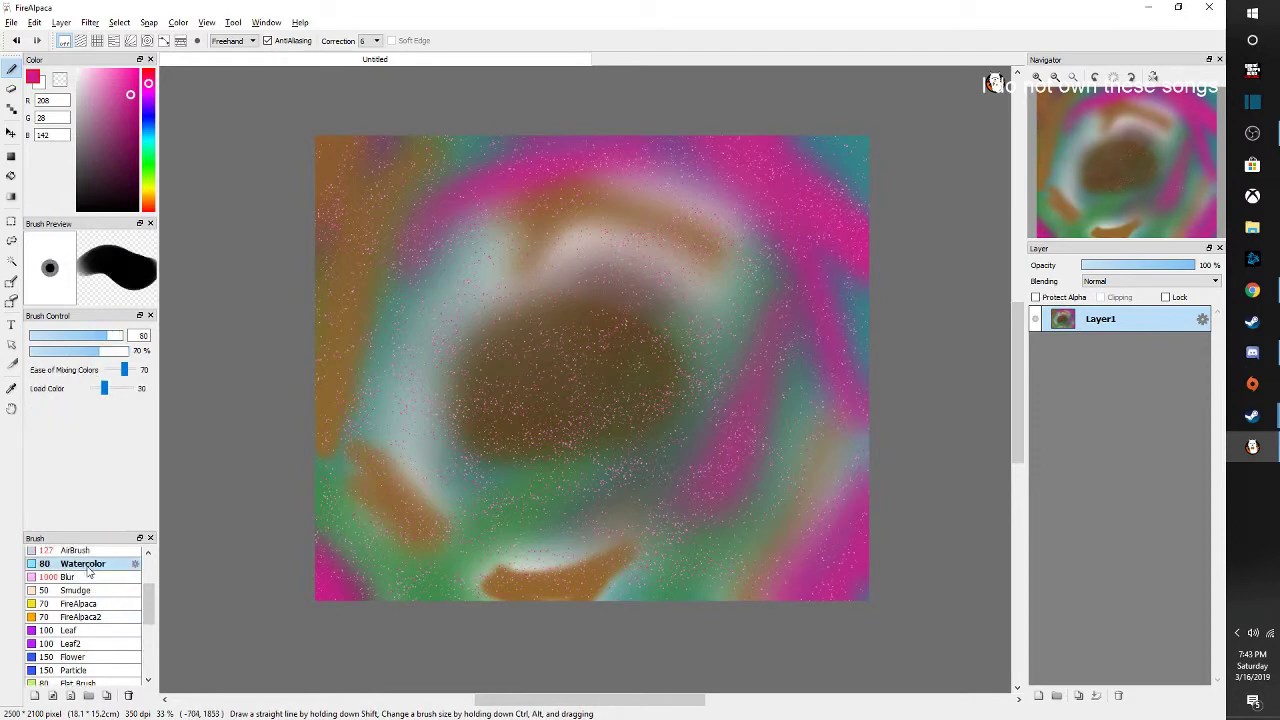
{"action": "scroll", "coordinate": [88, 560], "scroll_direction": "up", "scroll_amount": 1}
{"action": "left_click", "coordinate": [87, 551]}
{"action": "left_click", "coordinate": [88, 560]}
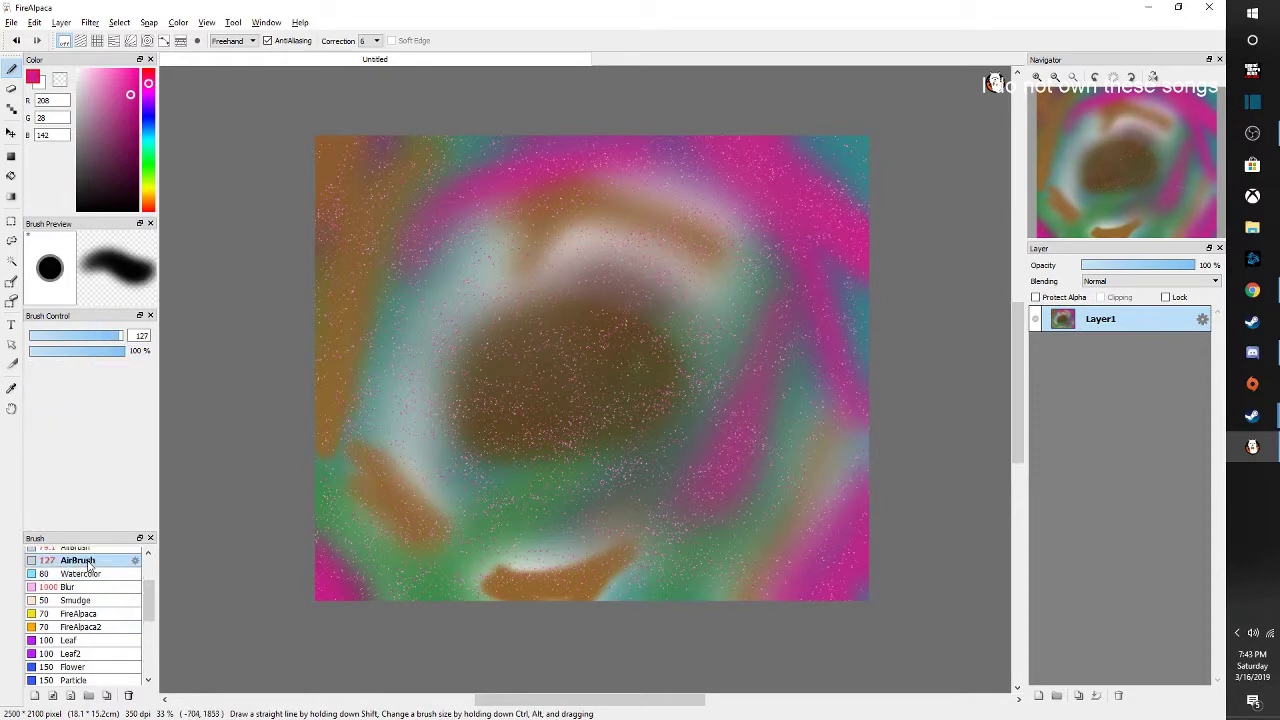
{"action": "left_click", "coordinate": [149, 134]}
{"action": "mouse_move", "coordinate": [445, 142]}
{"action": "left_mouse_down"}
{"action": "mouse_move", "coordinate": [399, 260]}
{"action": "mouse_move", "coordinate": [398, 400]}
{"action": "left_mouse_up"}
{"action": "key", "text": "ctrl+z"}
{"action": "left_click_drag", "start_coordinate": [126, 351], "coordinate": [99, 351]}
{"action": "mouse_move", "coordinate": [432, 147]}
{"action": "left_mouse_down"}
{"action": "mouse_move", "coordinate": [344, 386]}
{"action": "mouse_move", "coordinate": [392, 231]}
{"action": "mouse_move", "coordinate": [746, 229]}
{"action": "mouse_move", "coordinate": [379, 318]}
{"action": "mouse_move", "coordinate": [812, 468]}
{"action": "left_mouse_up"}
{"action": "mouse_move", "coordinate": [603, 228]}
{"action": "left_mouse_down"}
{"action": "mouse_move", "coordinate": [500, 460]}
{"action": "mouse_move", "coordinate": [436, 536]}
{"action": "mouse_move", "coordinate": [500, 596]}
{"action": "mouse_move", "coordinate": [805, 381]}
{"action": "mouse_move", "coordinate": [545, 185]}
{"action": "mouse_move", "coordinate": [420, 565]}
{"action": "mouse_move", "coordinate": [868, 236]}
{"action": "mouse_move", "coordinate": [772, 530]}
{"action": "left_mouse_up"}
Blur the blue scribbles and the stars beneath them with the size 1000 Blur brush
{"action": "left_click", "coordinate": [67, 587]}
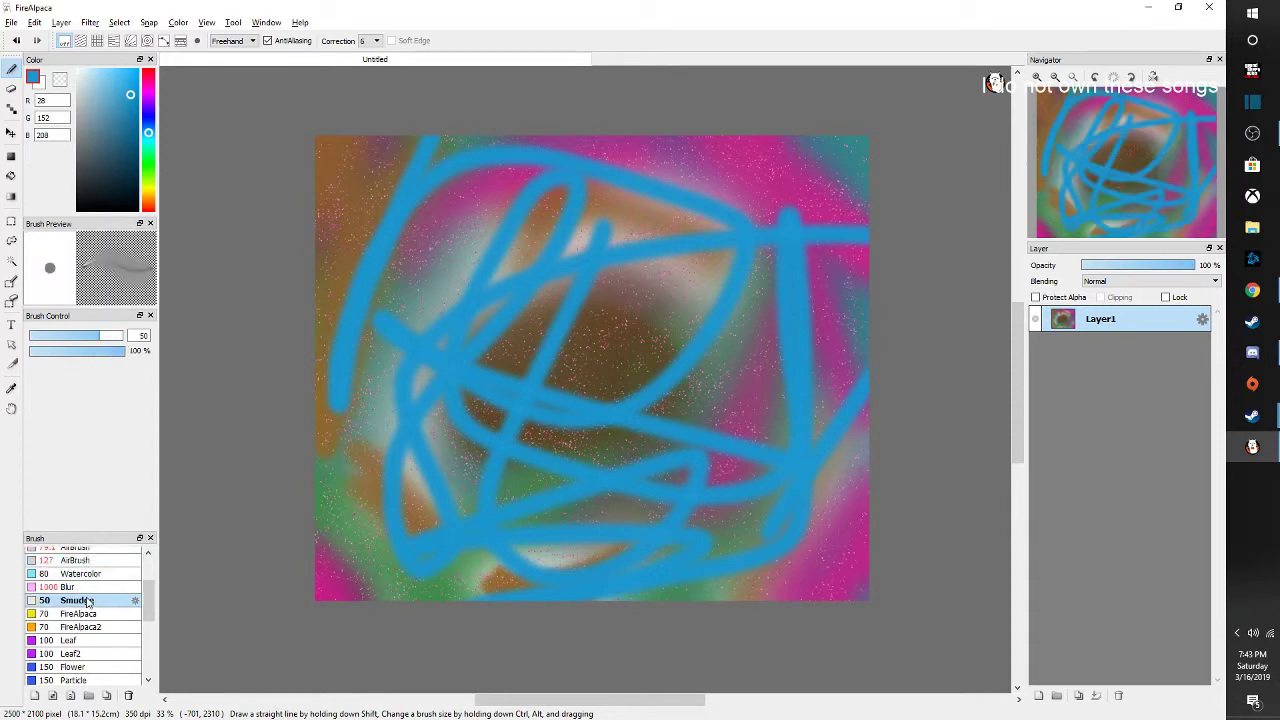
{"action": "mouse_move", "coordinate": [385, 468]}
{"action": "left_mouse_down"}
{"action": "mouse_move", "coordinate": [409, 504]}
{"action": "mouse_move", "coordinate": [407, 551]}
{"action": "mouse_move", "coordinate": [490, 548]}
{"action": "mouse_move", "coordinate": [530, 574]}
{"action": "mouse_move", "coordinate": [603, 582]}
{"action": "mouse_move", "coordinate": [715, 553]}
{"action": "left_mouse_up"}
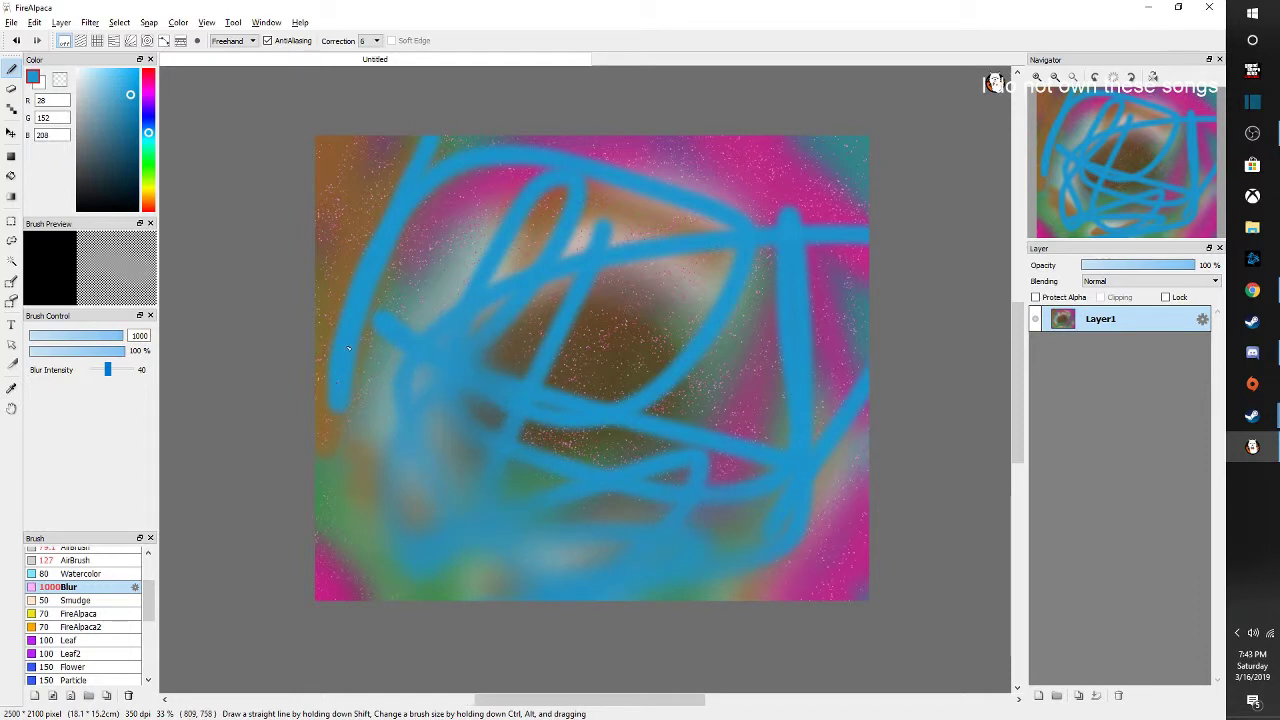
{"action": "left_click_drag", "start_coordinate": [348, 348], "coordinate": [375, 270]}
{"action": "mouse_move", "coordinate": [405, 186]}
{"action": "left_mouse_down"}
{"action": "mouse_move", "coordinate": [423, 146]}
{"action": "mouse_move", "coordinate": [481, 145]}
{"action": "mouse_move", "coordinate": [736, 210]}
{"action": "mouse_move", "coordinate": [734, 256]}
{"action": "mouse_move", "coordinate": [692, 341]}
{"action": "left_mouse_up"}
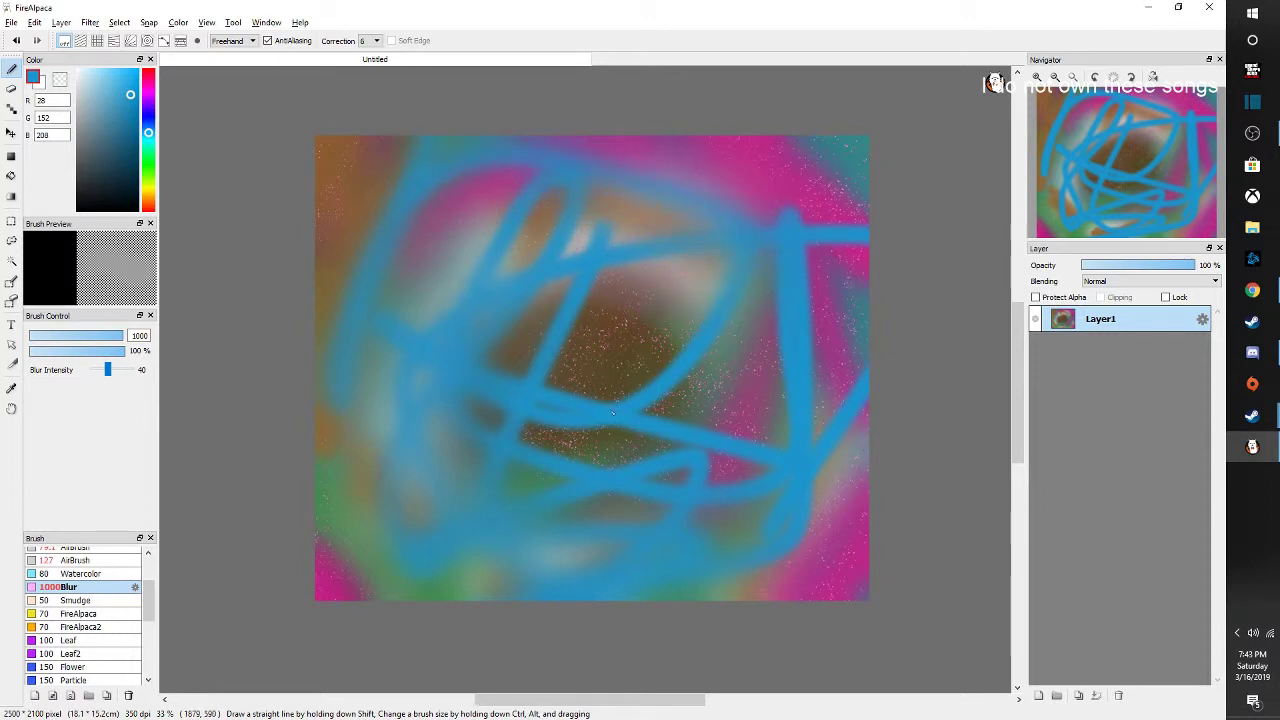
{"action": "left_click_drag", "start_coordinate": [568, 358], "coordinate": [497, 237]}
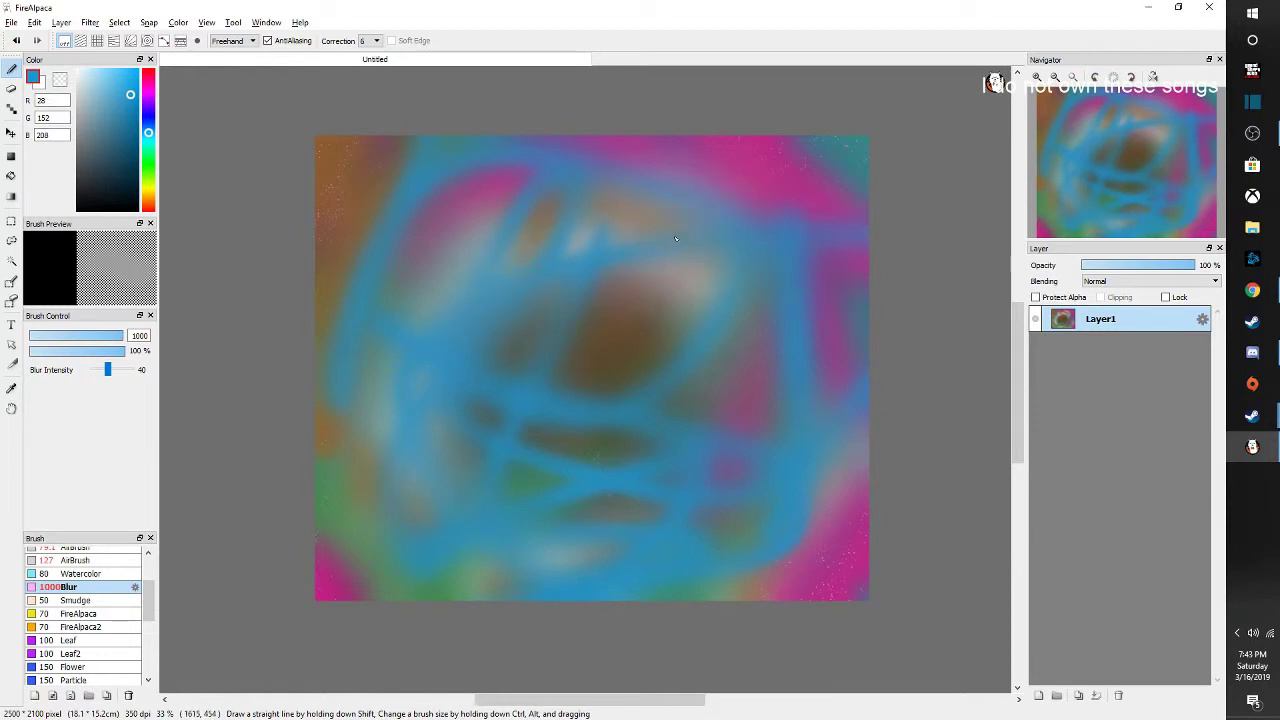
Change the colour to purple (RGB 187, 28, 208) and paint crossing AirBrush strokes in the middle of the canvas
{"action": "left_click", "coordinate": [147, 166]}
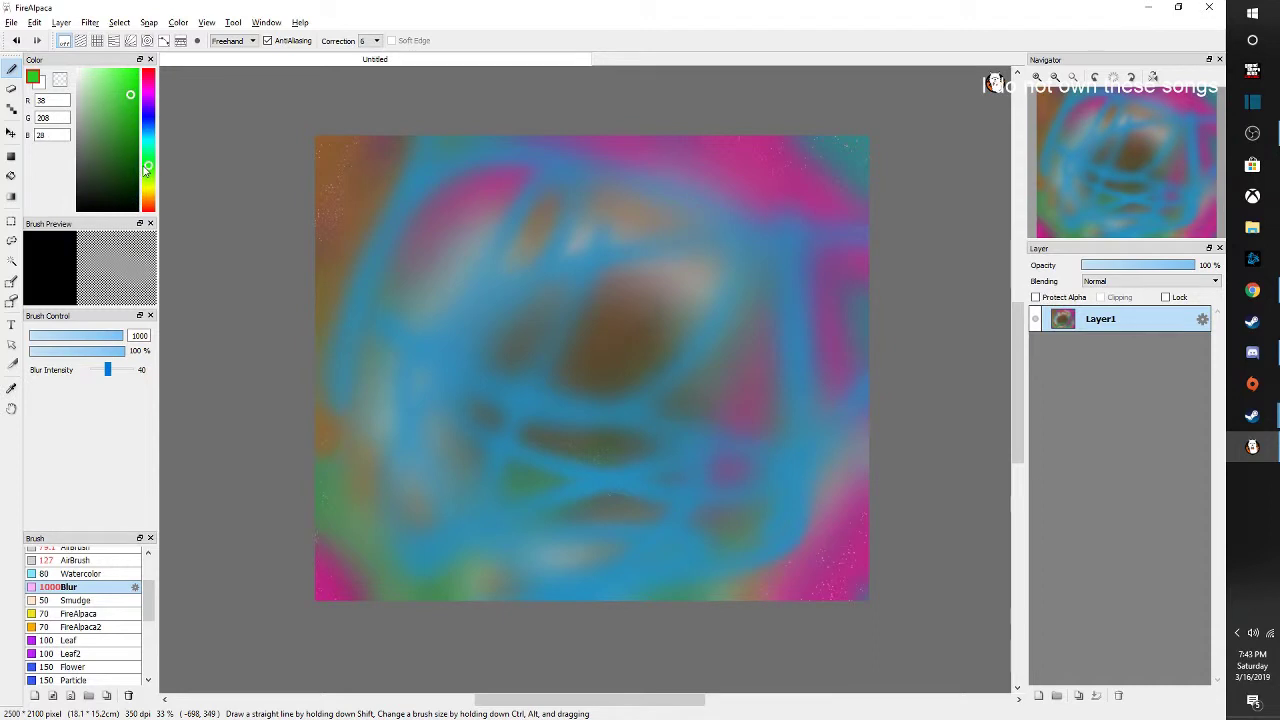
{"action": "left_click_drag", "start_coordinate": [145, 170], "coordinate": [148, 94]}
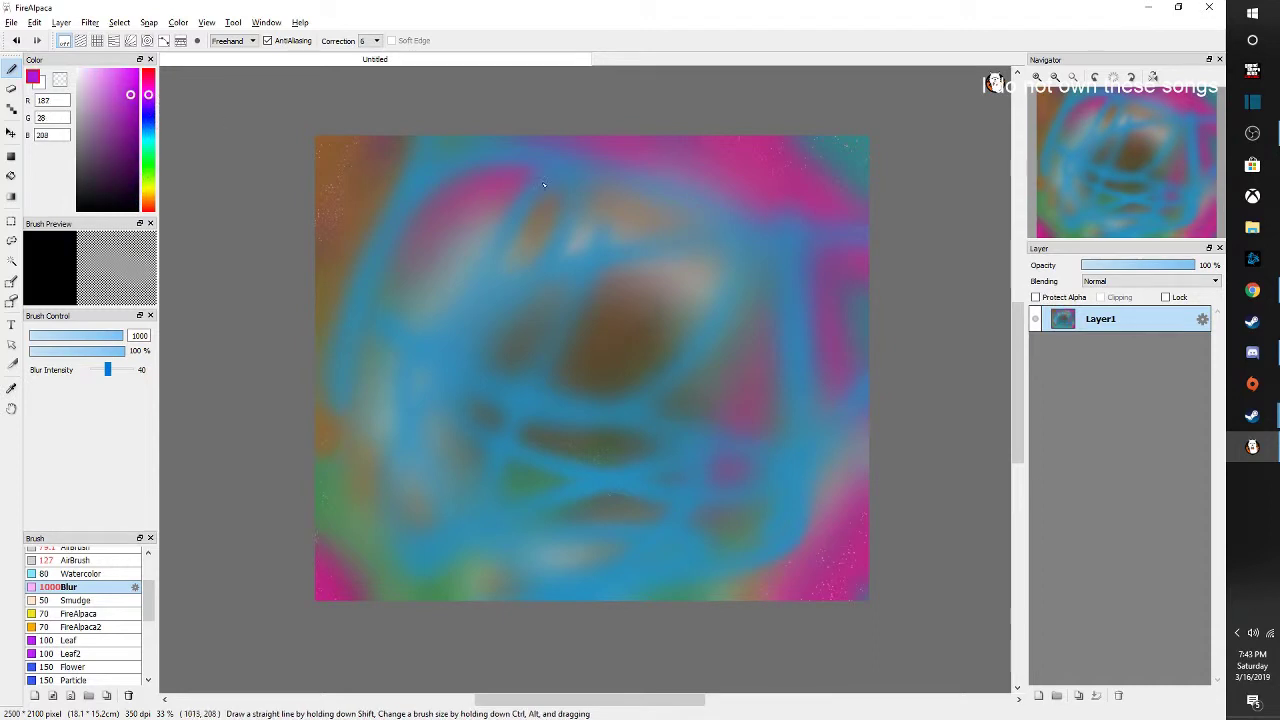
{"action": "left_click", "coordinate": [98, 561]}
{"action": "mouse_move", "coordinate": [515, 290]}
{"action": "left_mouse_down"}
{"action": "mouse_move", "coordinate": [688, 482]}
{"action": "mouse_move", "coordinate": [422, 360]}
{"action": "left_mouse_up"}
{"action": "mouse_move", "coordinate": [689, 214]}
{"action": "left_mouse_down"}
{"action": "mouse_move", "coordinate": [458, 518]}
{"action": "mouse_move", "coordinate": [809, 265]}
{"action": "left_mouse_up"}
{"action": "mouse_move", "coordinate": [738, 426]}
{"action": "left_mouse_down"}
{"action": "mouse_move", "coordinate": [613, 268]}
{"action": "mouse_move", "coordinate": [611, 331]}
{"action": "mouse_move", "coordinate": [543, 428]}
{"action": "left_mouse_up"}
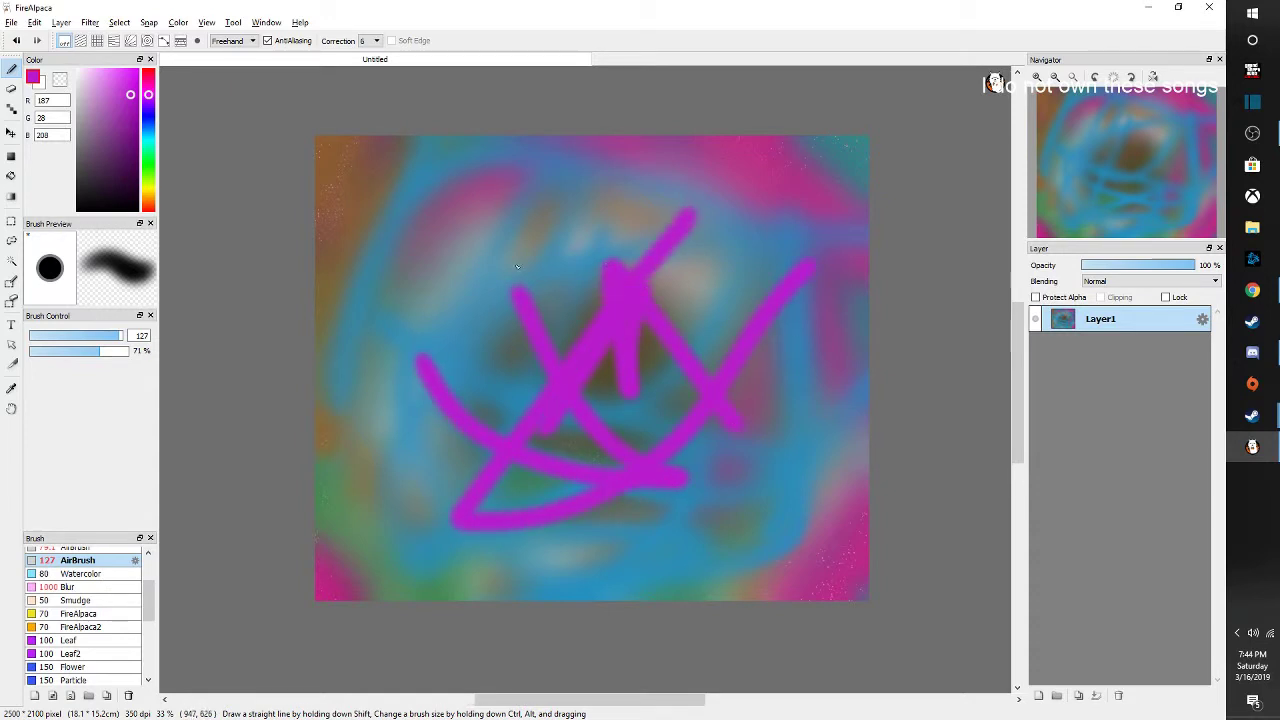
Paint purple strokes in the left and lower corners and a long zigzag over the upper half to the right edge
{"action": "left_click_drag", "start_coordinate": [328, 246], "coordinate": [302, 258]}
{"action": "left_click_drag", "start_coordinate": [327, 149], "coordinate": [318, 142]}
{"action": "mouse_move", "coordinate": [328, 507]}
{"action": "left_mouse_down"}
{"action": "mouse_move", "coordinate": [342, 556]}
{"action": "mouse_move", "coordinate": [674, 678]}
{"action": "mouse_move", "coordinate": [880, 480]}
{"action": "left_mouse_up"}
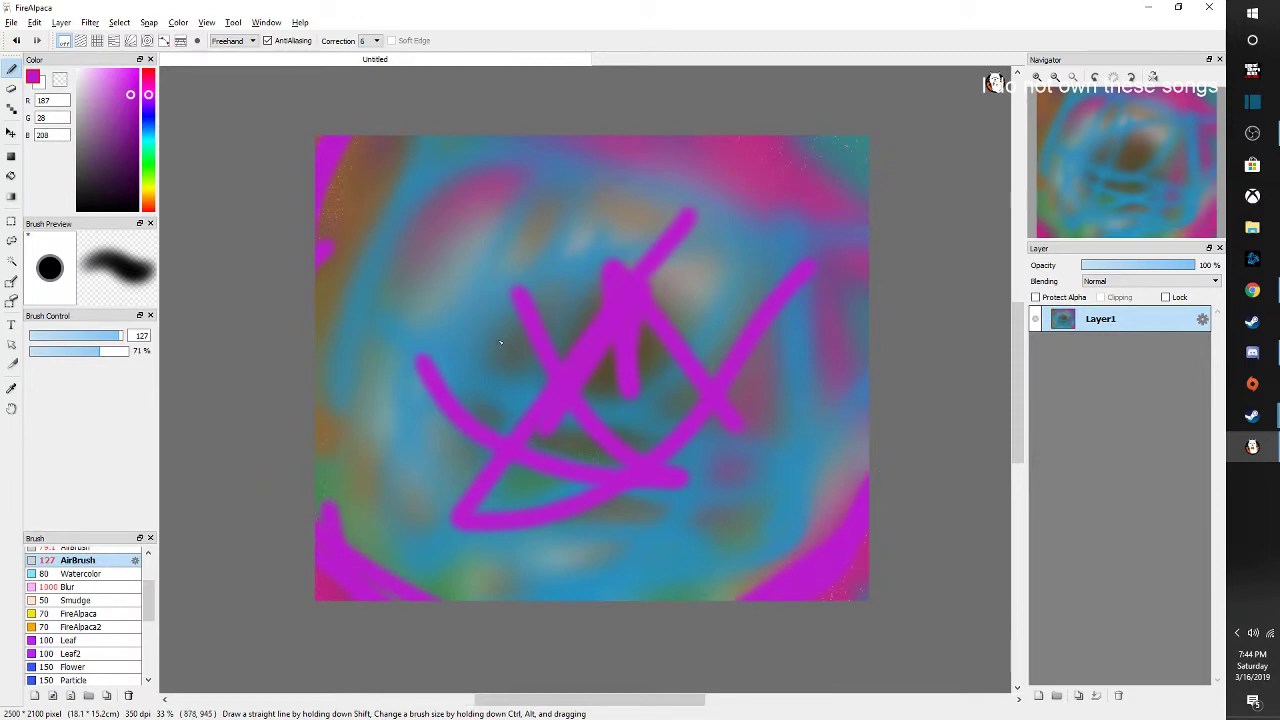
{"action": "mouse_move", "coordinate": [479, 353]}
{"action": "left_mouse_down"}
{"action": "mouse_move", "coordinate": [515, 232]}
{"action": "mouse_move", "coordinate": [739, 166]}
{"action": "mouse_move", "coordinate": [900, 190]}
{"action": "mouse_move", "coordinate": [748, 180]}
{"action": "mouse_move", "coordinate": [880, 388]}
{"action": "left_mouse_up"}
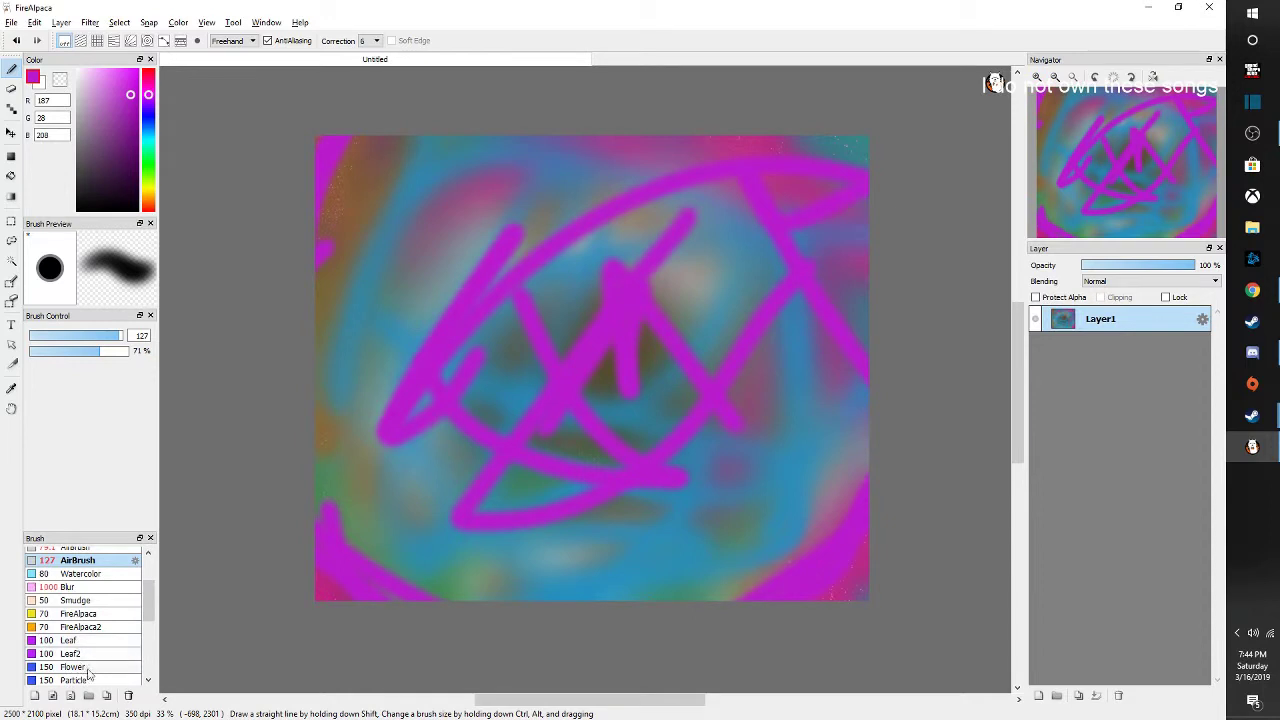
Scatter light purple stars over the whole canvas with the size 113 Star2 brush
{"action": "scroll", "coordinate": [86, 678], "scroll_direction": "down", "scroll_amount": 1}
{"action": "scroll", "coordinate": [88, 678], "scroll_direction": "down", "scroll_amount": 2}
{"action": "left_click", "coordinate": [88, 680]}
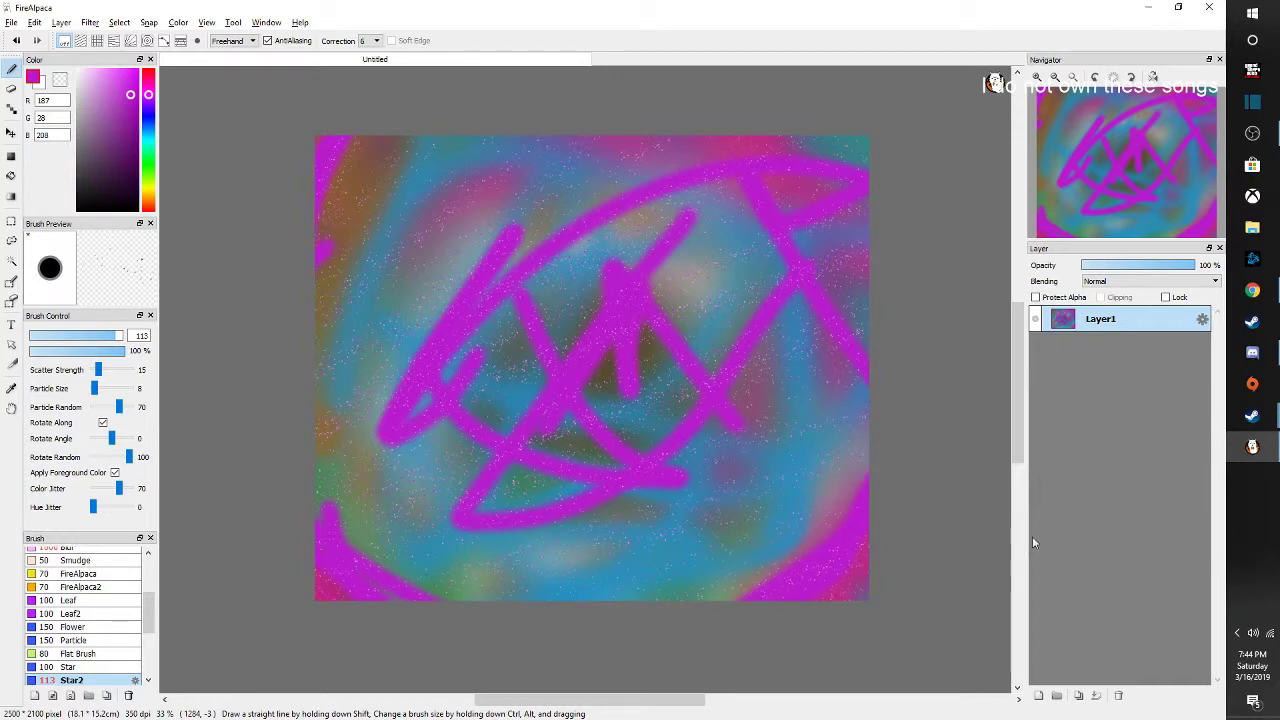
Blur the purple strokes and most of the stars with the size 1000 Blur brush
{"action": "scroll", "coordinate": [92, 608], "scroll_direction": "up", "scroll_amount": 1}
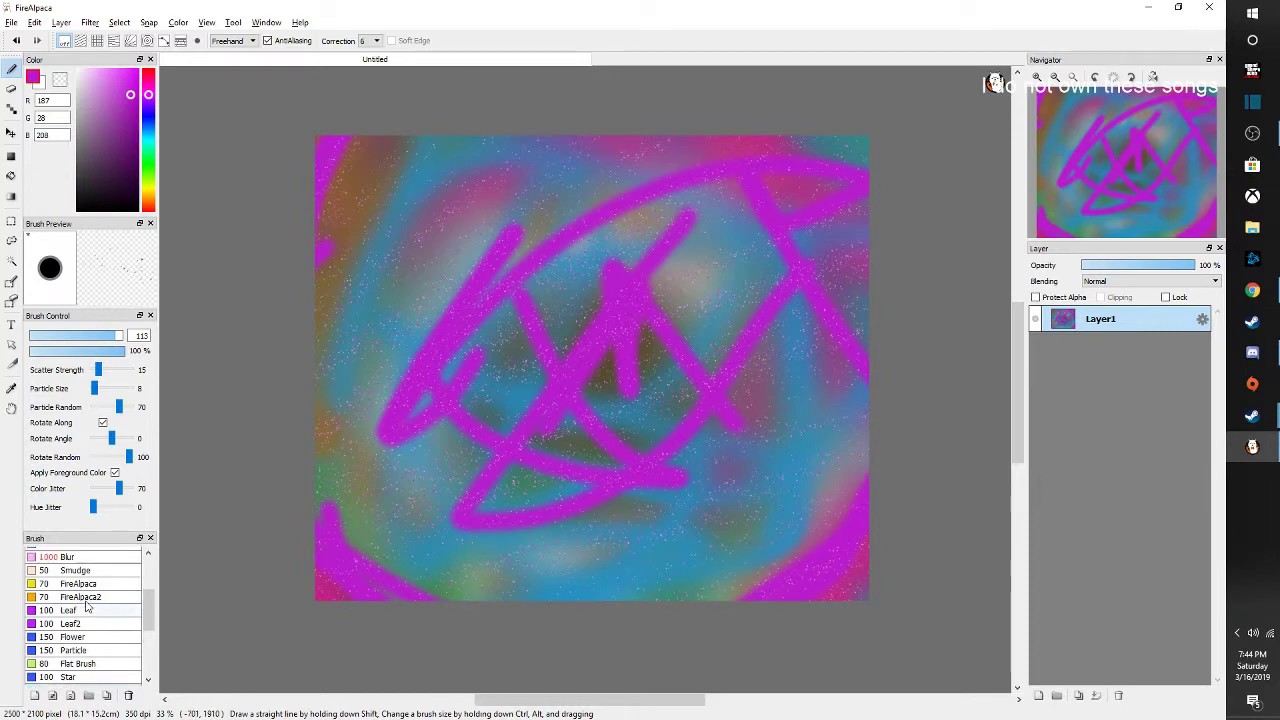
{"action": "left_click", "coordinate": [80, 557]}
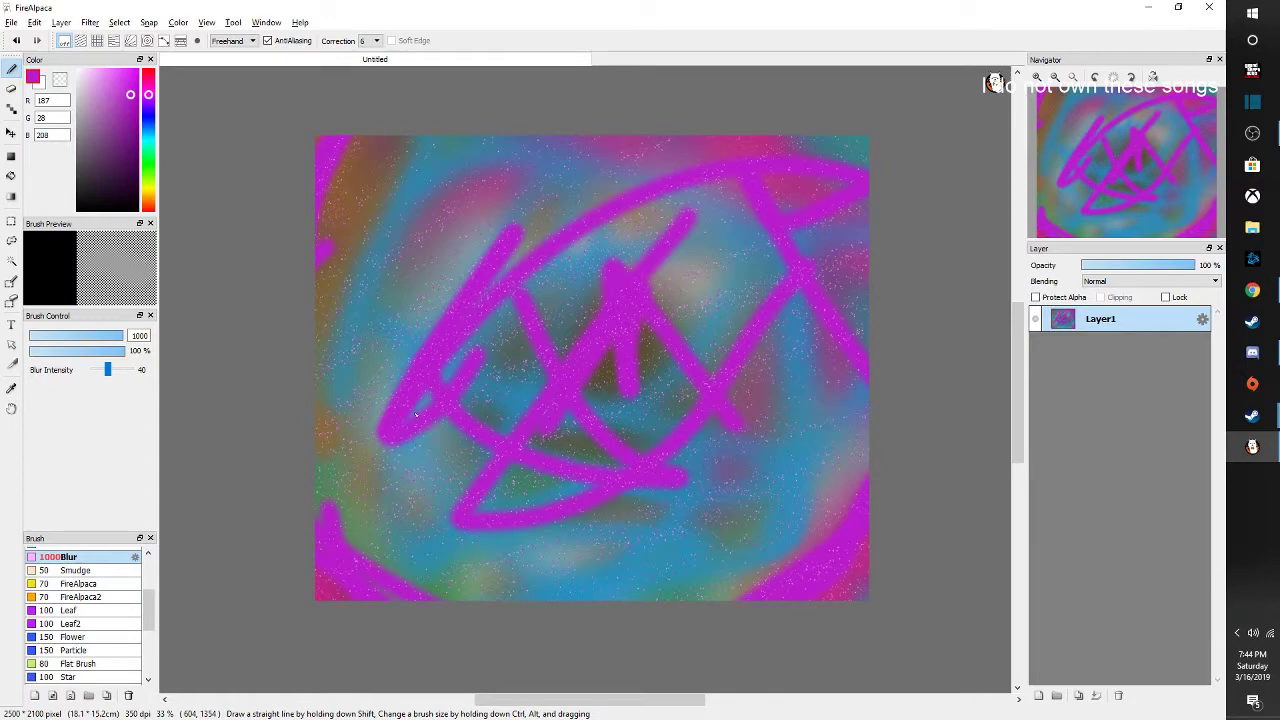
{"action": "mouse_move", "coordinate": [415, 414]}
{"action": "left_mouse_down"}
{"action": "mouse_move", "coordinate": [358, 458]}
{"action": "mouse_move", "coordinate": [379, 400]}
{"action": "mouse_move", "coordinate": [444, 327]}
{"action": "mouse_move", "coordinate": [322, 316]}
{"action": "left_mouse_up"}
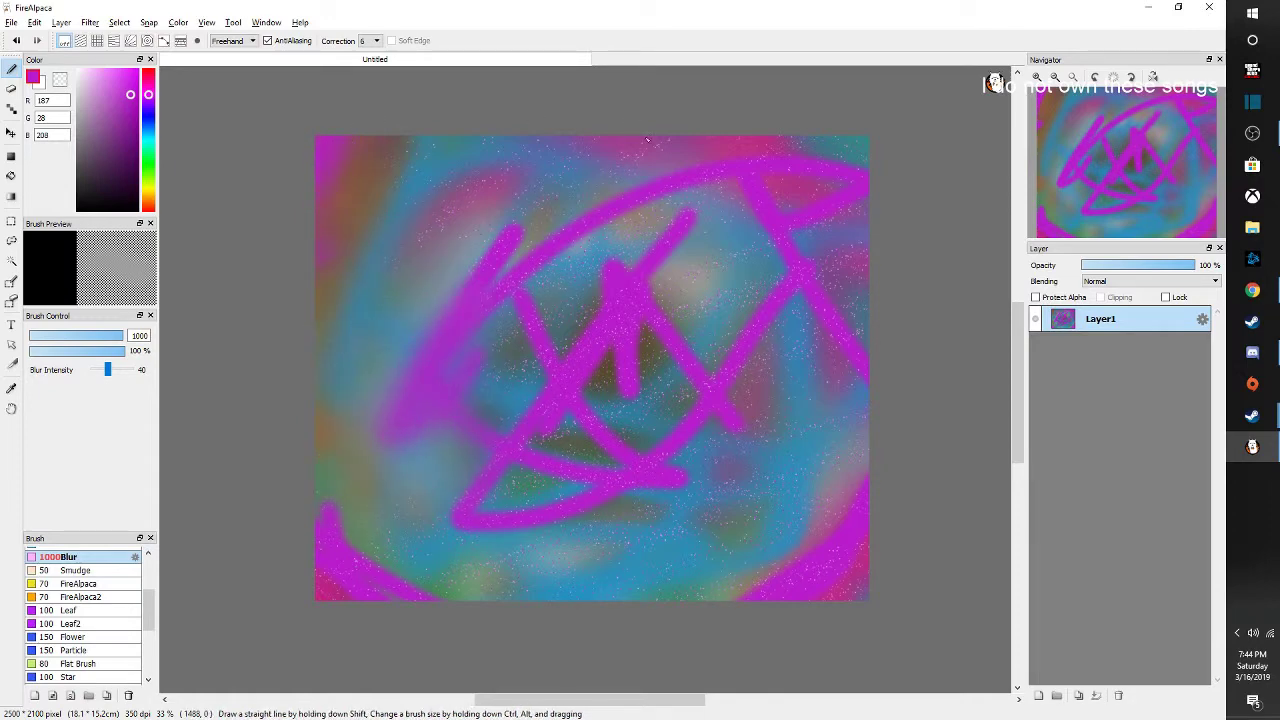
{"action": "mouse_move", "coordinate": [534, 264]}
{"action": "left_mouse_down"}
{"action": "mouse_move", "coordinate": [534, 369]}
{"action": "mouse_move", "coordinate": [635, 487]}
{"action": "mouse_move", "coordinate": [656, 492]}
{"action": "mouse_move", "coordinate": [469, 511]}
{"action": "mouse_move", "coordinate": [494, 460]}
{"action": "mouse_move", "coordinate": [493, 511]}
{"action": "left_mouse_up"}
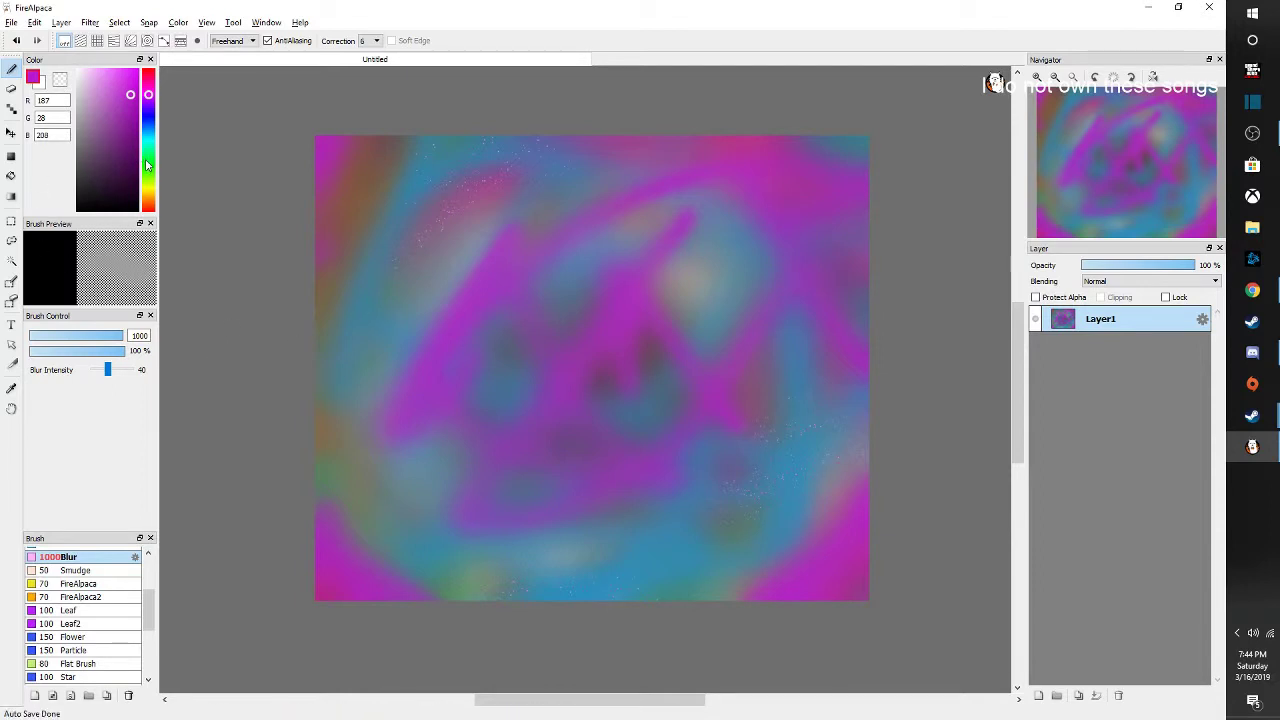
Paint a broad green area (RGB 28, 208, 62) over the upper-left part of the canvas with the AirBrush at size 1000
{"action": "left_click", "coordinate": [147, 159]}
{"action": "scroll", "coordinate": [101, 568], "scroll_direction": "up", "scroll_amount": 1}
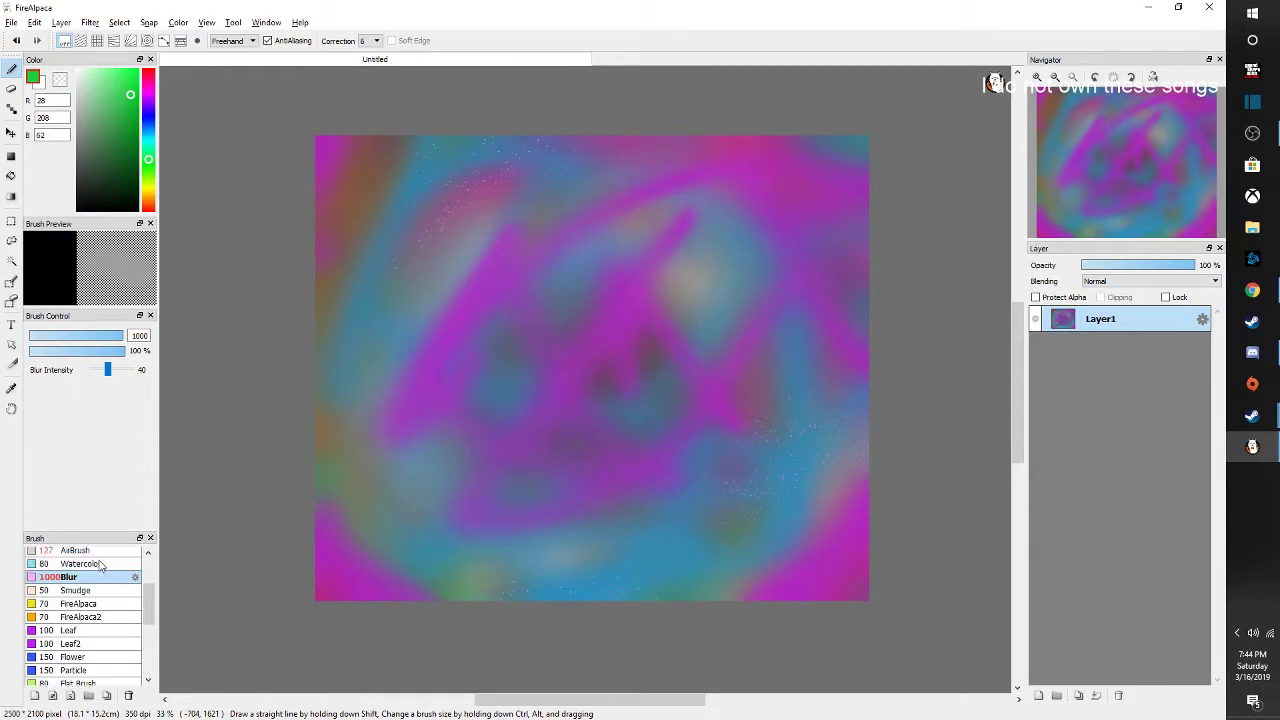
{"action": "scroll", "coordinate": [95, 568], "scroll_direction": "up", "scroll_amount": 2}
{"action": "left_click", "coordinate": [78, 574]}
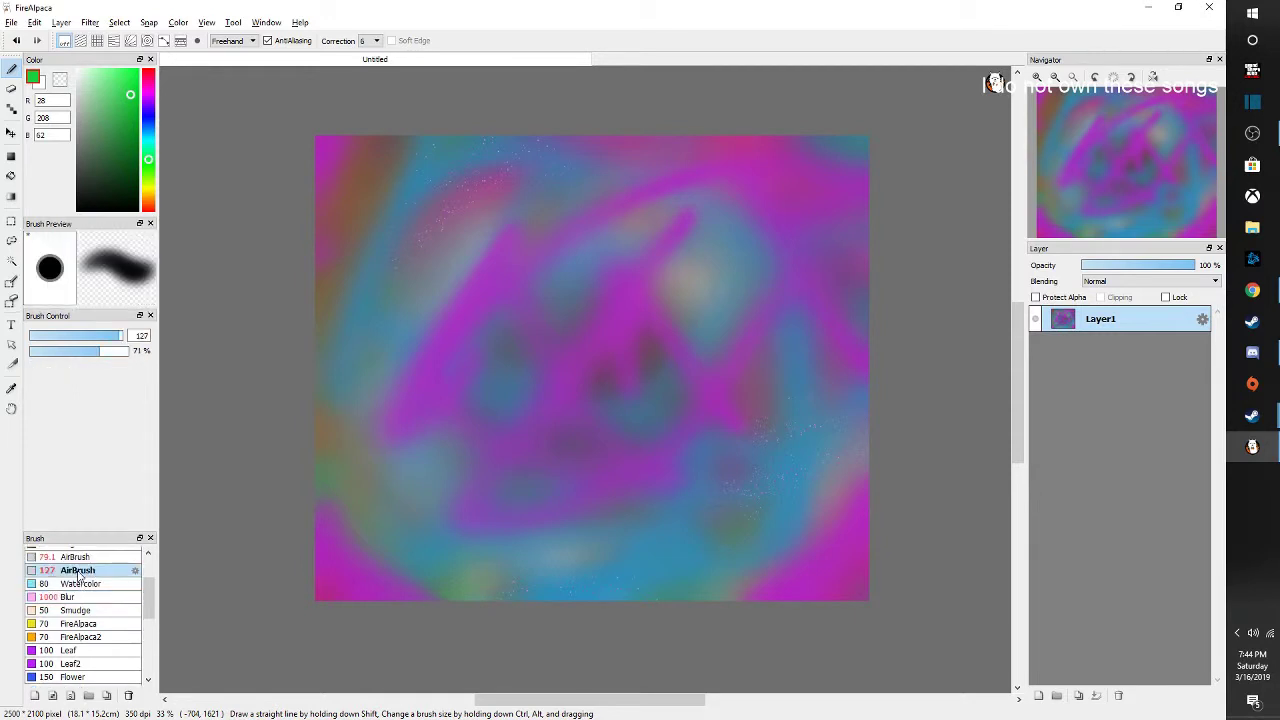
{"action": "left_click_drag", "start_coordinate": [121, 336], "coordinate": [130, 336]}
{"action": "mouse_move", "coordinate": [420, 388]}
{"action": "left_mouse_down"}
{"action": "mouse_move", "coordinate": [400, 377]}
{"action": "mouse_move", "coordinate": [500, 286]}
{"action": "mouse_move", "coordinate": [450, 344]}
{"action": "mouse_move", "coordinate": [340, 420]}
{"action": "left_mouse_up"}
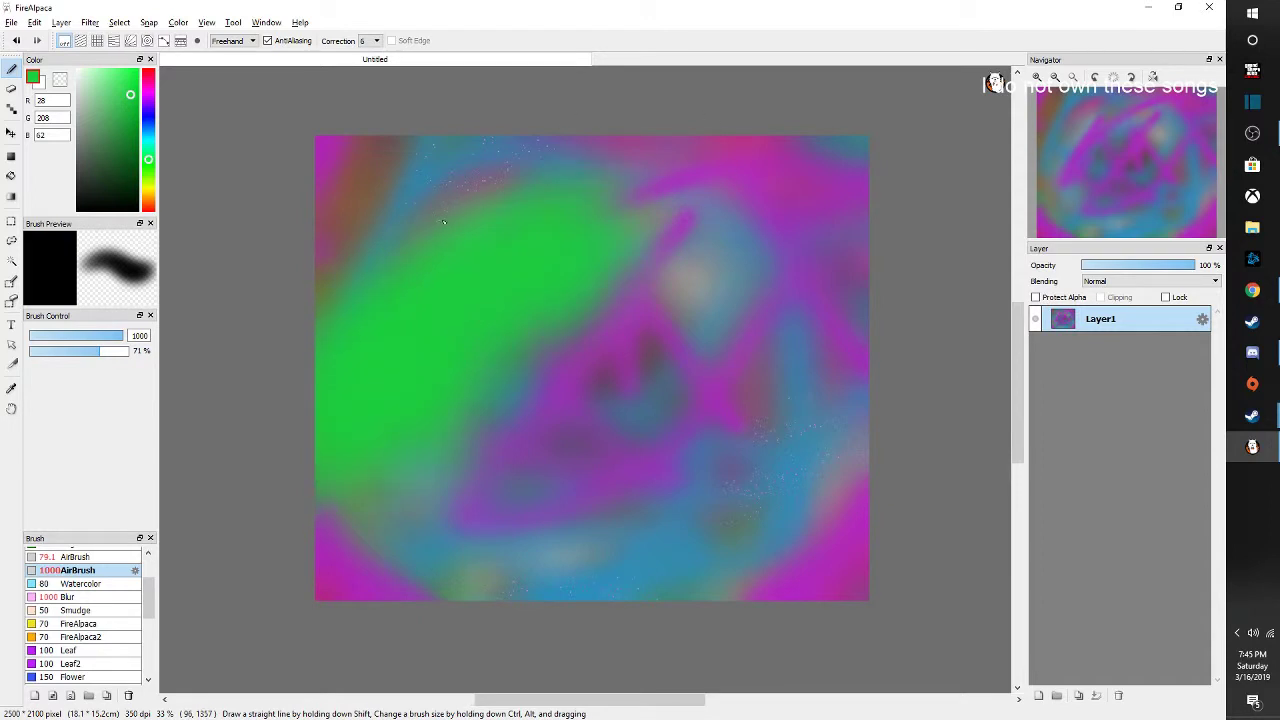
{"action": "mouse_move", "coordinate": [443, 222]}
{"action": "left_mouse_down"}
{"action": "mouse_move", "coordinate": [360, 270]}
{"action": "mouse_move", "coordinate": [420, 175]}
{"action": "left_mouse_up"}
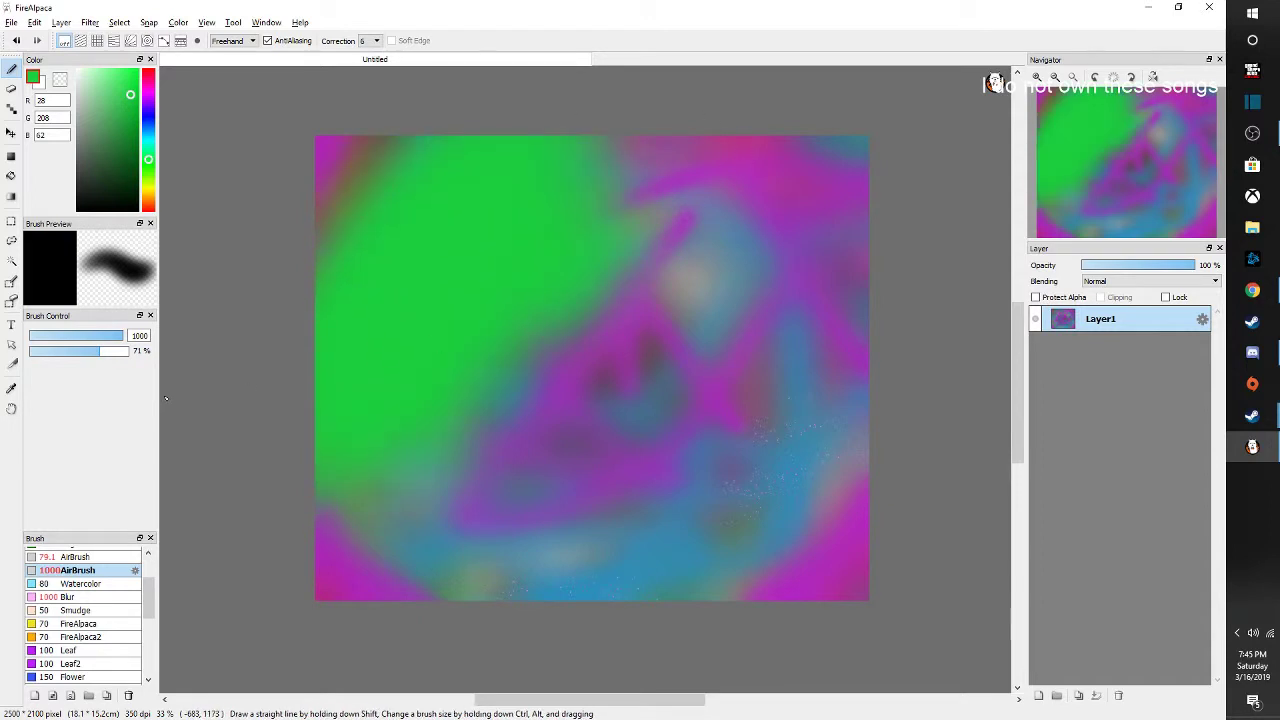
Lower the AirBrush opacity to 53% and cover the lower-right, right and upper-right areas with green
{"action": "left_click", "coordinate": [82, 352]}
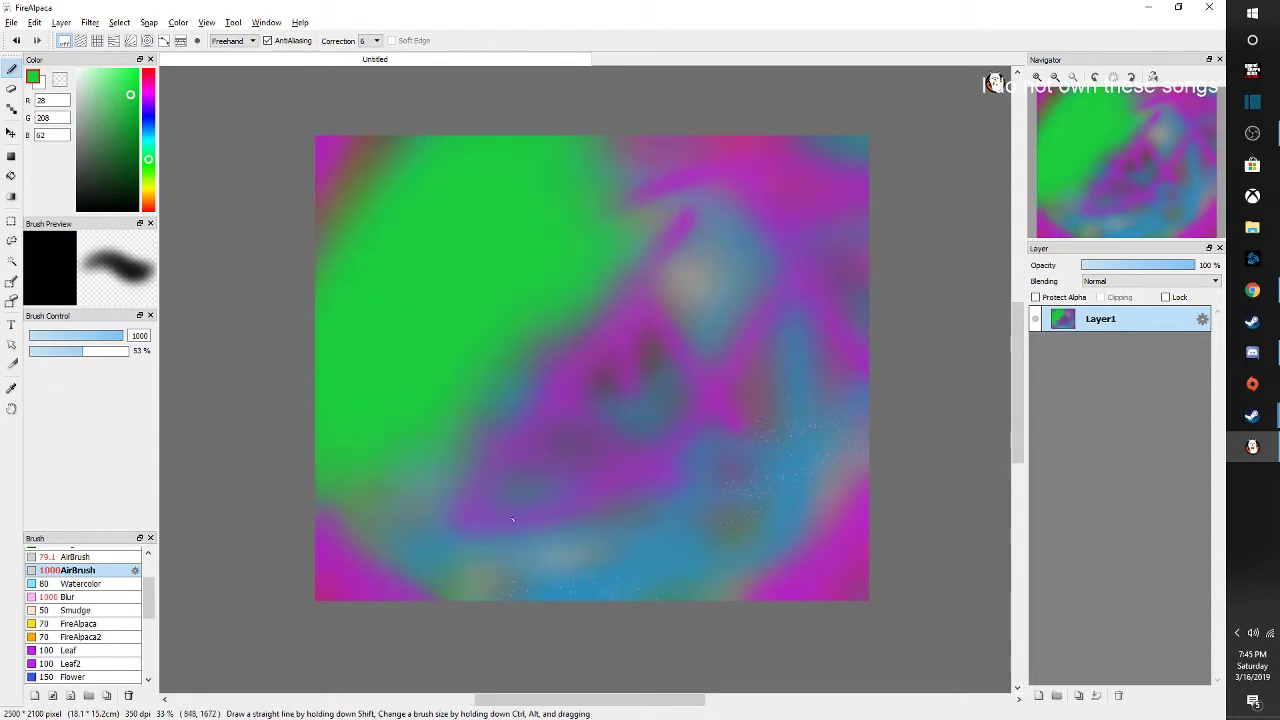
{"action": "mouse_move", "coordinate": [569, 581]}
{"action": "left_mouse_down"}
{"action": "mouse_move", "coordinate": [815, 405]}
{"action": "mouse_move", "coordinate": [705, 515]}
{"action": "mouse_move", "coordinate": [800, 515]}
{"action": "mouse_move", "coordinate": [840, 473]}
{"action": "left_mouse_up"}
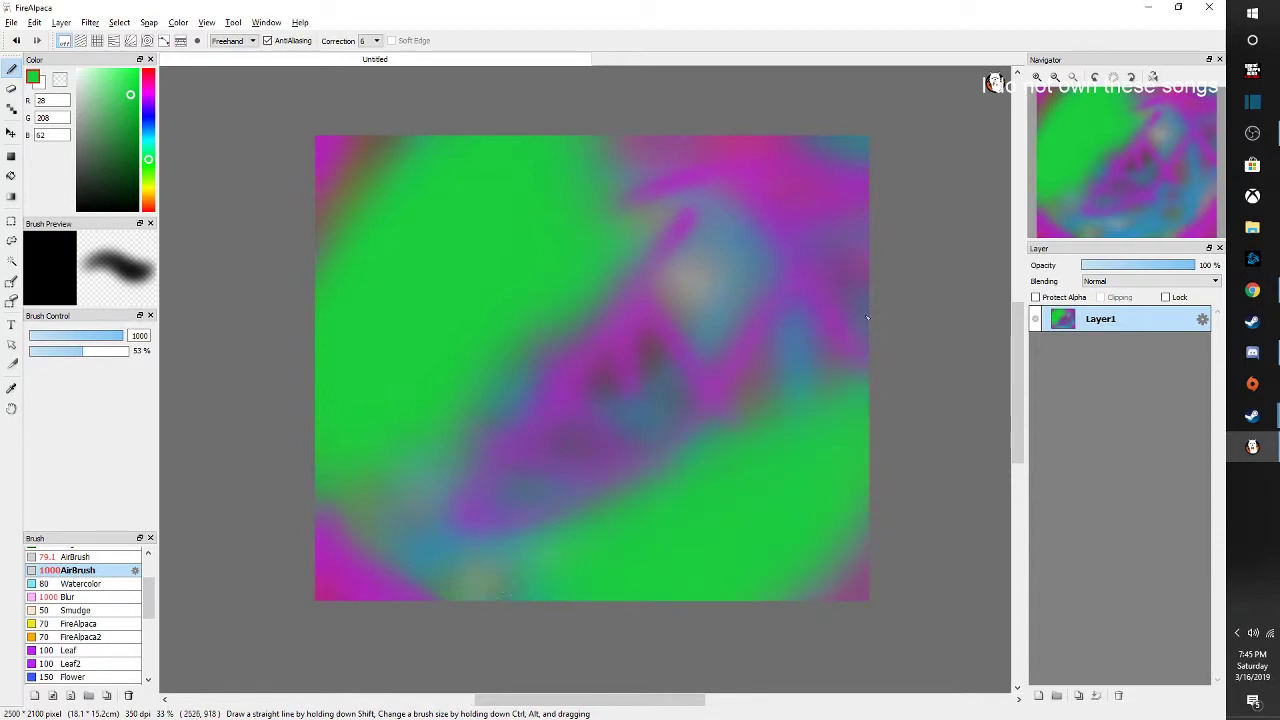
{"action": "left_click_drag", "start_coordinate": [855, 294], "coordinate": [840, 190]}
{"action": "left_click_drag", "start_coordinate": [704, 155], "coordinate": [845, 195]}
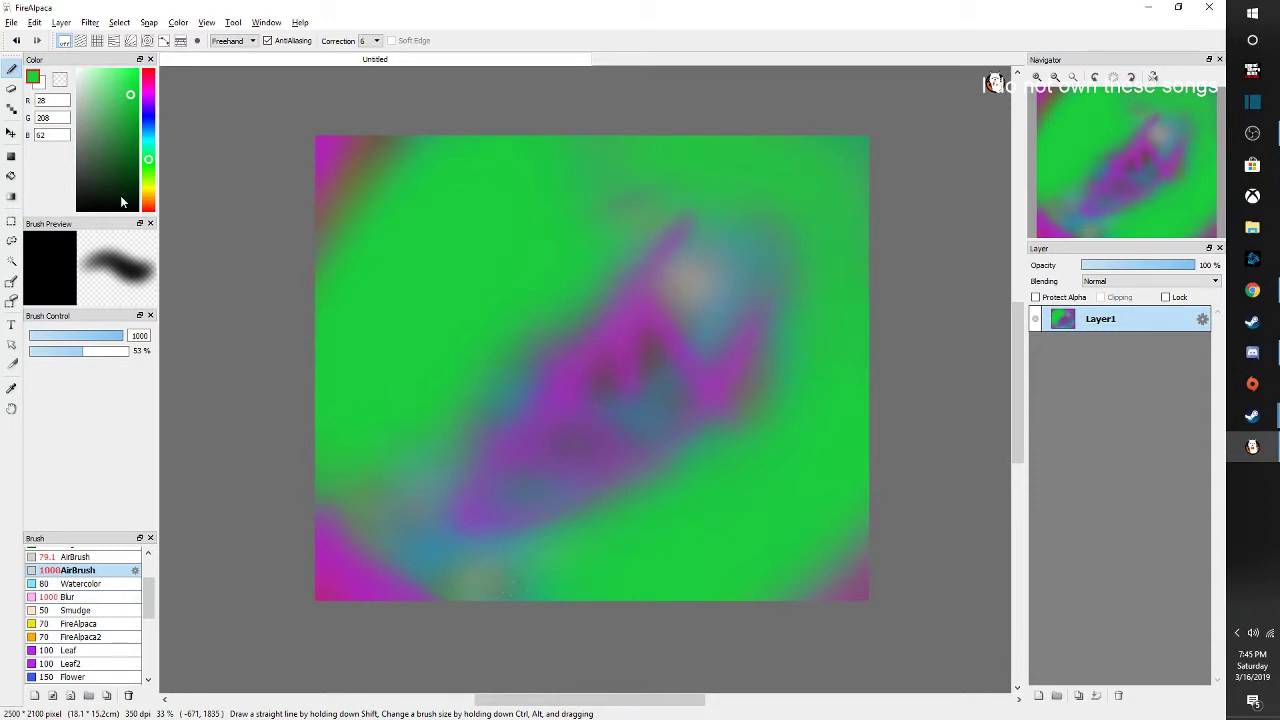
Change the colour to cyan (RGB 28, 196, 208) and paint a diagonal band plus the upper-left and lower-right corners
{"action": "left_click_drag", "start_coordinate": [146, 160], "coordinate": [147, 138]}
{"action": "mouse_move", "coordinate": [440, 480]}
{"action": "left_mouse_down"}
{"action": "mouse_move", "coordinate": [480, 510]}
{"action": "mouse_move", "coordinate": [600, 520]}
{"action": "left_mouse_up"}
{"action": "left_click_drag", "start_coordinate": [637, 400], "coordinate": [896, 169]}
{"action": "left_click_drag", "start_coordinate": [729, 248], "coordinate": [560, 370]}
{"action": "left_click_drag", "start_coordinate": [221, 276], "coordinate": [477, 16]}
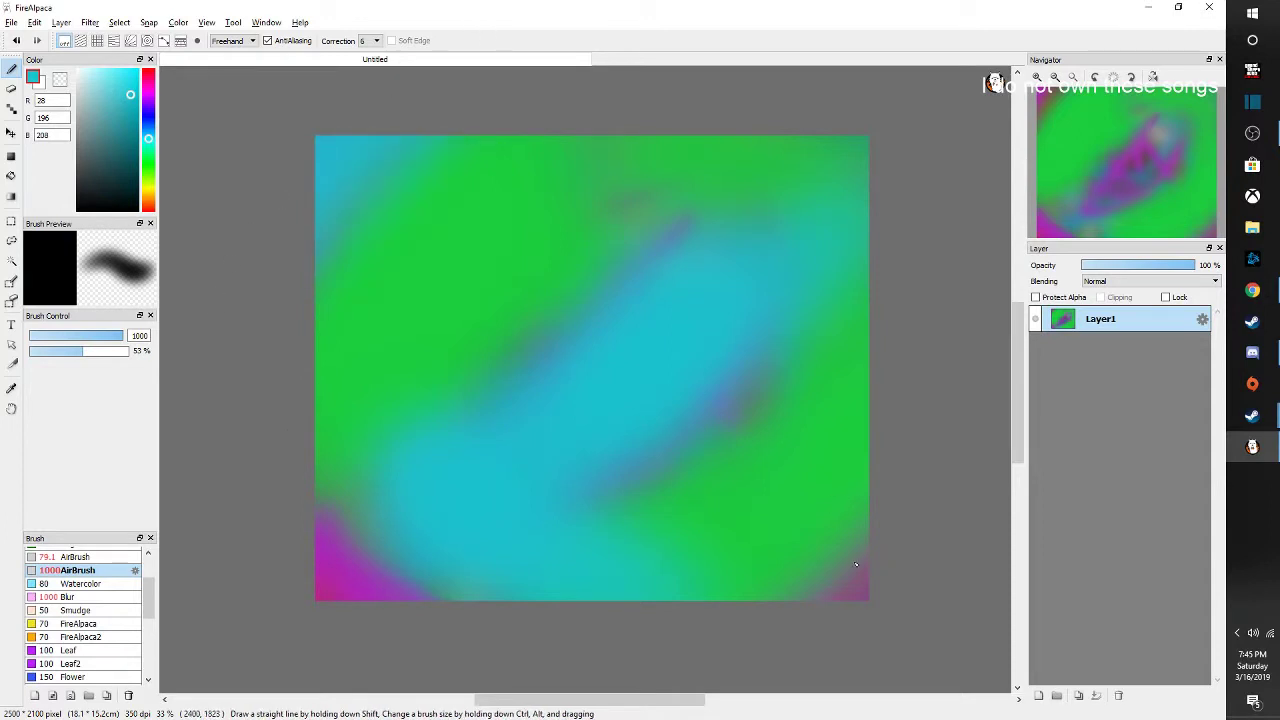
{"action": "left_click_drag", "start_coordinate": [915, 545], "coordinate": [775, 655]}
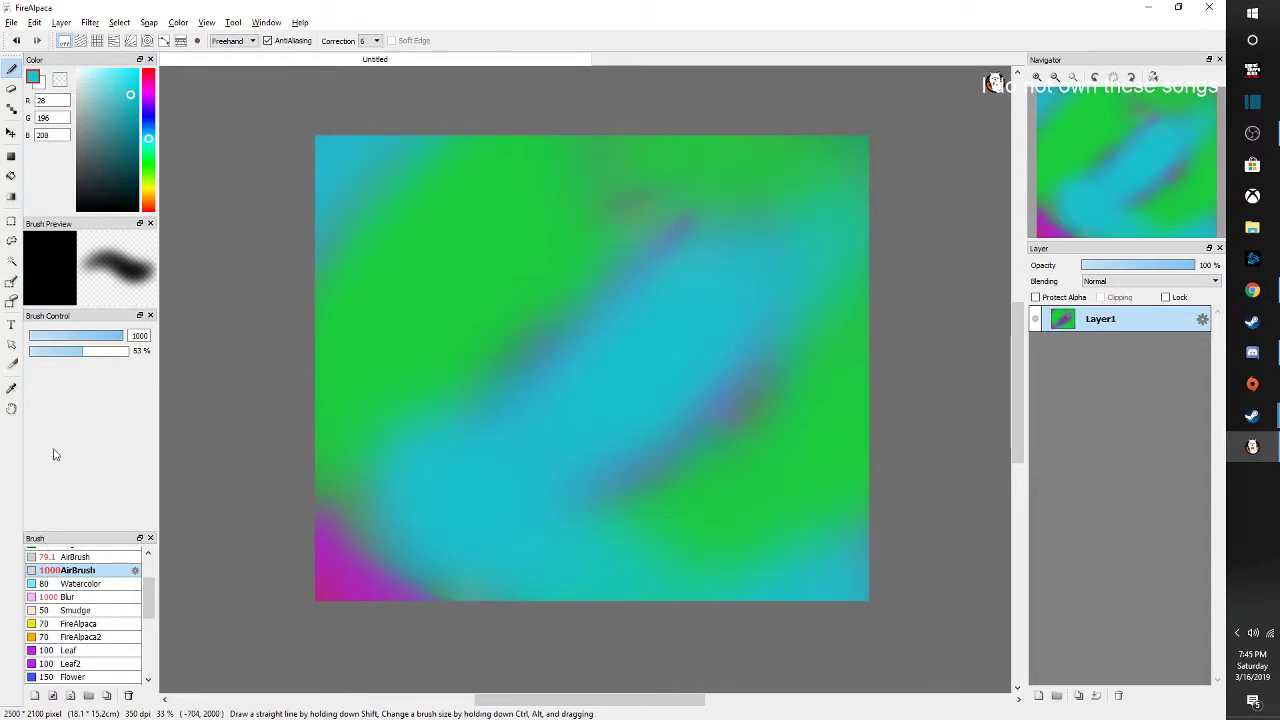
Change the colour to brown (RGB 97, 52, 18) and paint a border around the canvas edges
{"action": "mouse_move", "coordinate": [147, 139]}
{"action": "left_mouse_down"}
{"action": "mouse_move", "coordinate": [149, 104]}
{"action": "mouse_move", "coordinate": [154, 202]}
{"action": "mouse_move", "coordinate": [127, 157]}
{"action": "left_mouse_up"}
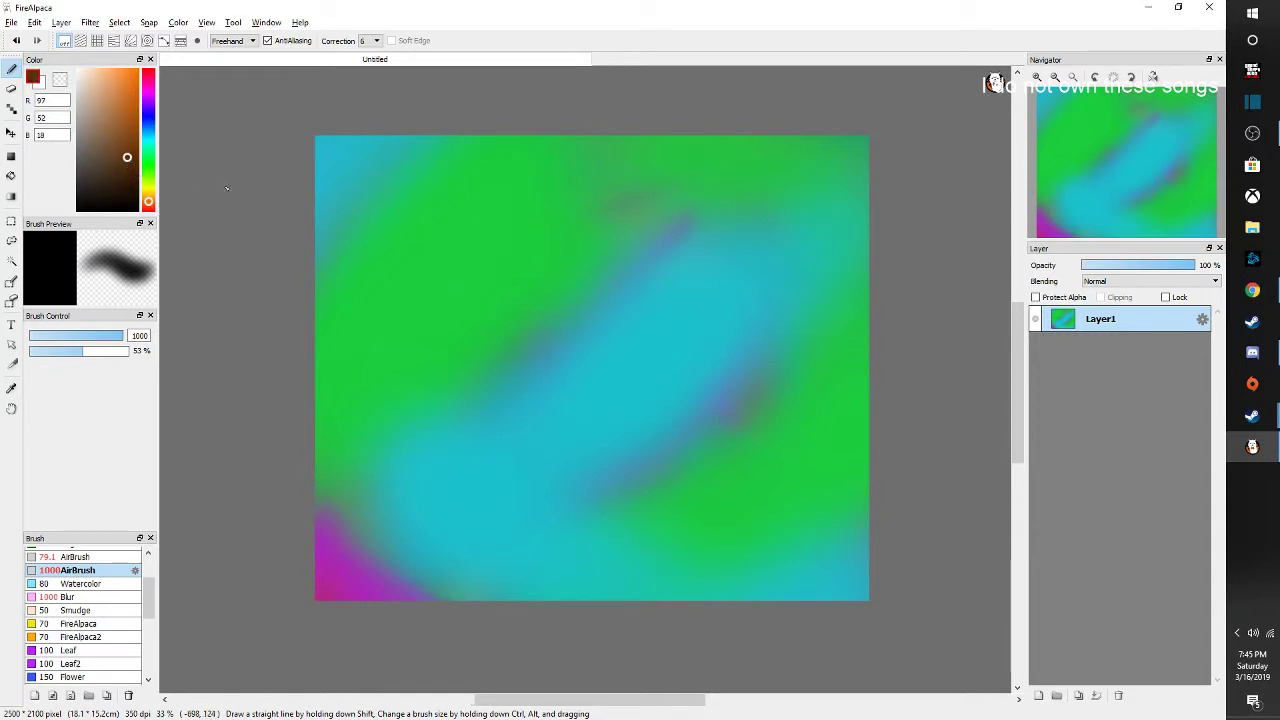
{"action": "mouse_move", "coordinate": [355, 429]}
{"action": "left_mouse_down"}
{"action": "mouse_move", "coordinate": [305, 200]}
{"action": "mouse_move", "coordinate": [265, 150]}
{"action": "mouse_move", "coordinate": [690, 120]}
{"action": "mouse_move", "coordinate": [880, 140]}
{"action": "left_mouse_up"}
{"action": "mouse_move", "coordinate": [919, 231]}
{"action": "left_mouse_down"}
{"action": "mouse_move", "coordinate": [774, 137]}
{"action": "mouse_move", "coordinate": [880, 190]}
{"action": "mouse_move", "coordinate": [871, 249]}
{"action": "mouse_move", "coordinate": [578, 711]}
{"action": "mouse_move", "coordinate": [101, 501]}
{"action": "mouse_move", "coordinate": [400, 660]}
{"action": "mouse_move", "coordinate": [1117, 420]}
{"action": "mouse_move", "coordinate": [788, 477]}
{"action": "mouse_move", "coordinate": [330, 500]}
{"action": "mouse_move", "coordinate": [236, 334]}
{"action": "left_mouse_up"}
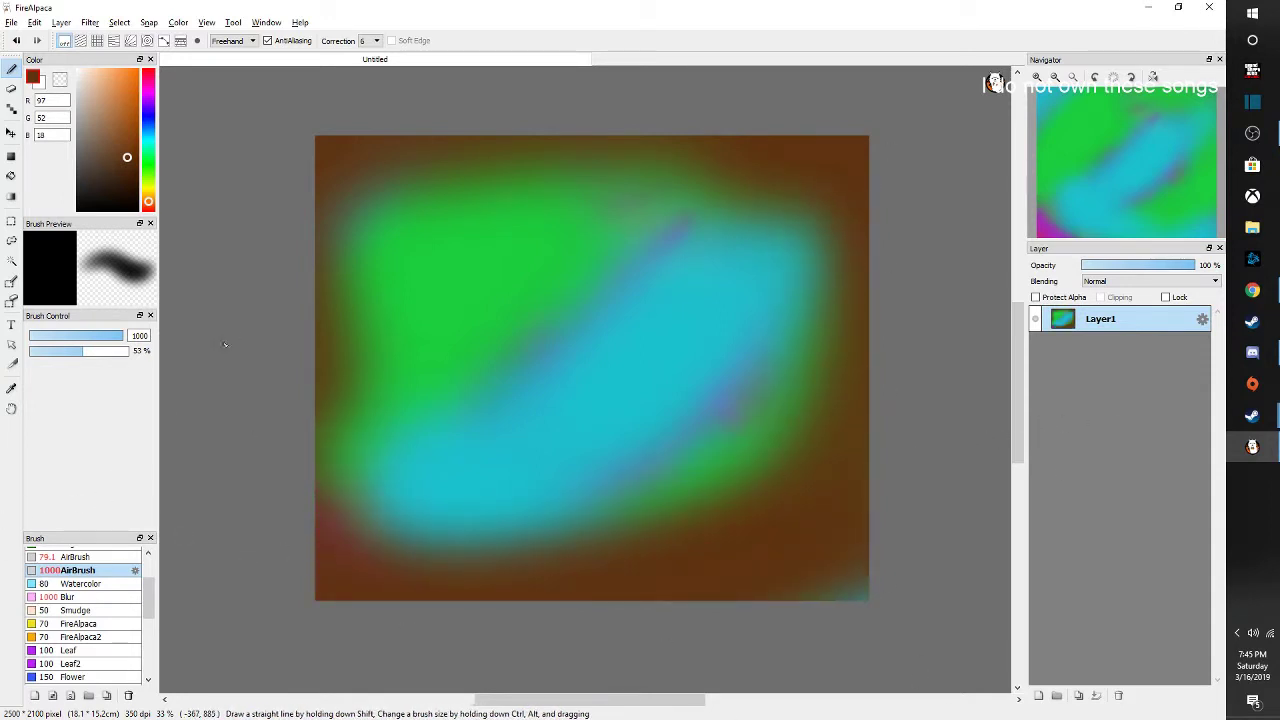
Paint dark teal strokes (RGB 18, 79, 97) with the size 118 AirBrush along the bottom edge, lower corners and upper-left corner
{"action": "left_click", "coordinate": [148, 138]}
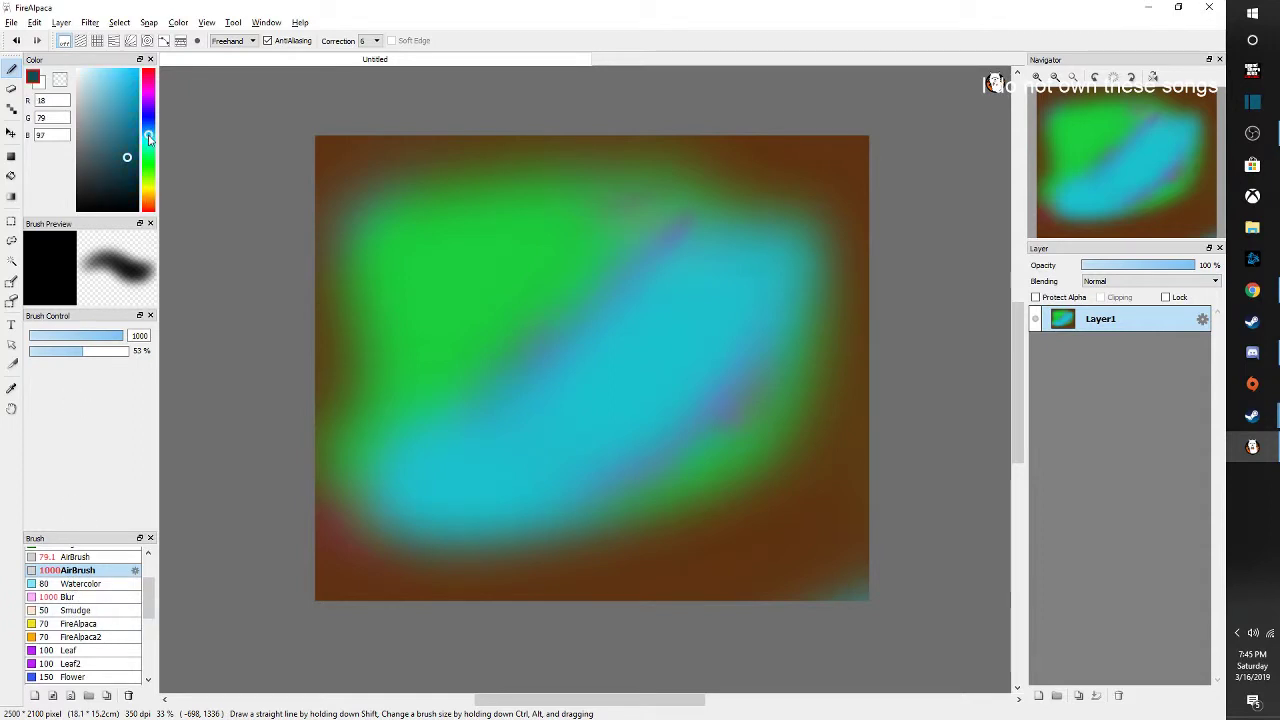
{"action": "left_click_drag", "start_coordinate": [127, 336], "coordinate": [121, 336]}
{"action": "left_click_drag", "start_coordinate": [590, 372], "coordinate": [805, 527]}
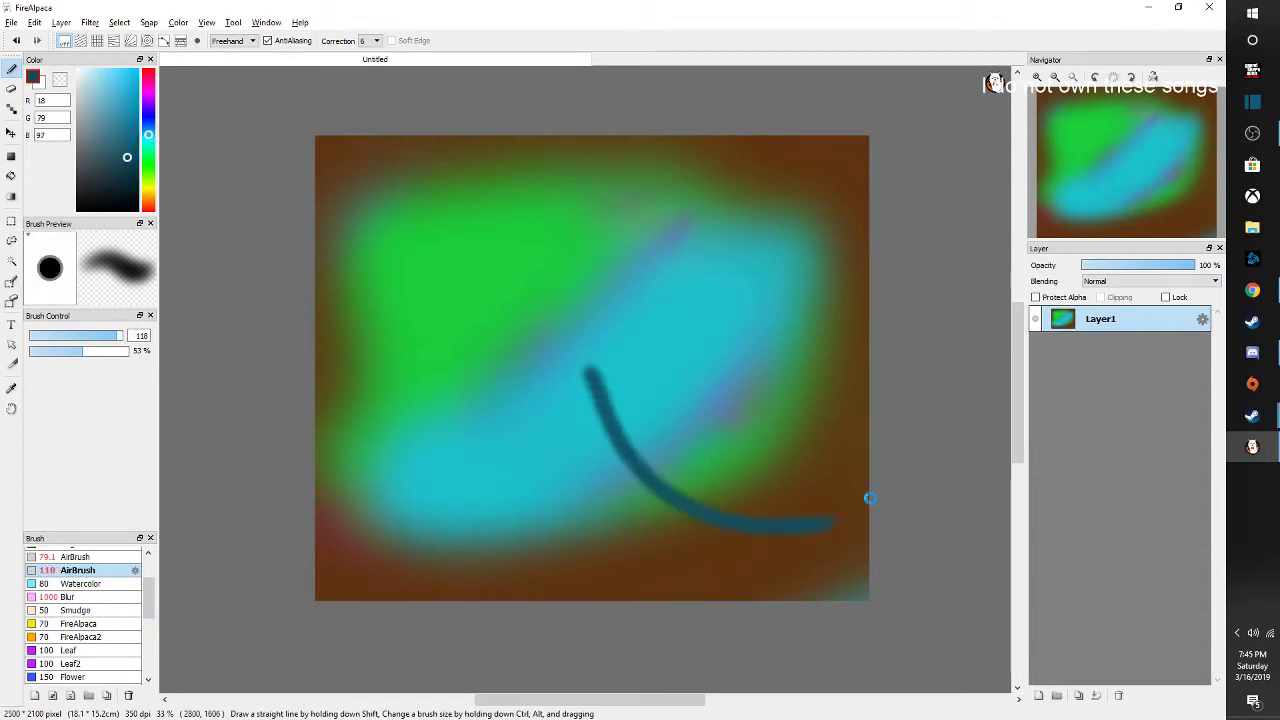
{"action": "key", "text": "ctrl+z"}
{"action": "left_click_drag", "start_coordinate": [822, 484], "coordinate": [712, 586]}
{"action": "mouse_move", "coordinate": [866, 474]}
{"action": "left_mouse_down"}
{"action": "mouse_move", "coordinate": [765, 558]}
{"action": "mouse_move", "coordinate": [993, 400]}
{"action": "left_mouse_up"}
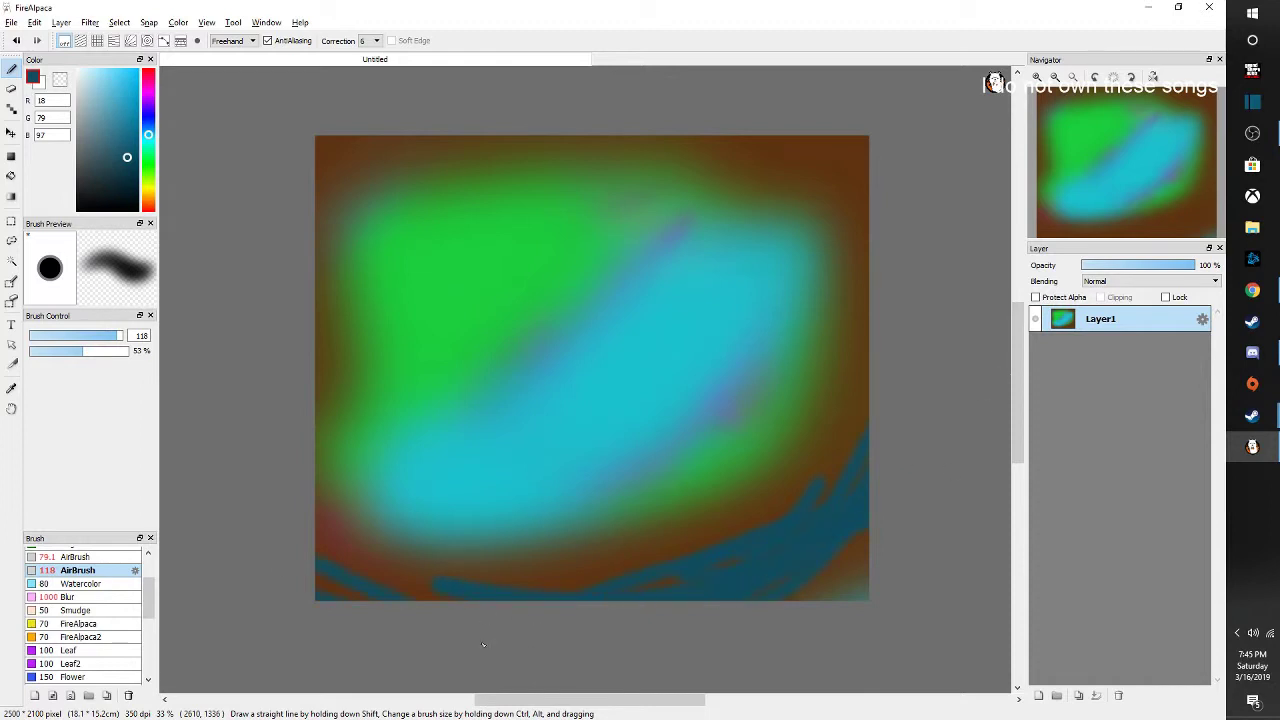
{"action": "mouse_move", "coordinate": [342, 534]}
{"action": "left_mouse_down"}
{"action": "mouse_move", "coordinate": [311, 248]}
{"action": "mouse_move", "coordinate": [530, 137]}
{"action": "left_mouse_up"}
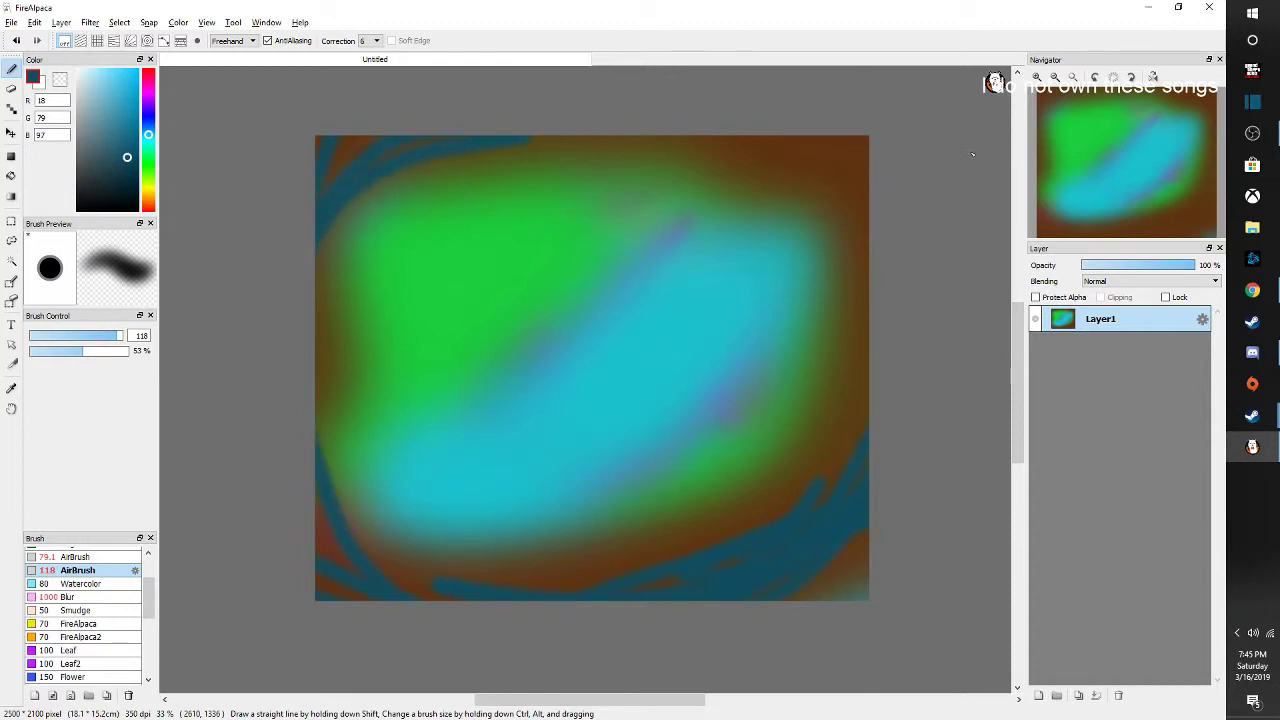
Paint more dark teal AirBrush strokes across the upper-right corner, down the right side and beneath the cyan band's lower-left end
{"action": "left_click_drag", "start_coordinate": [900, 343], "coordinate": [747, 571]}
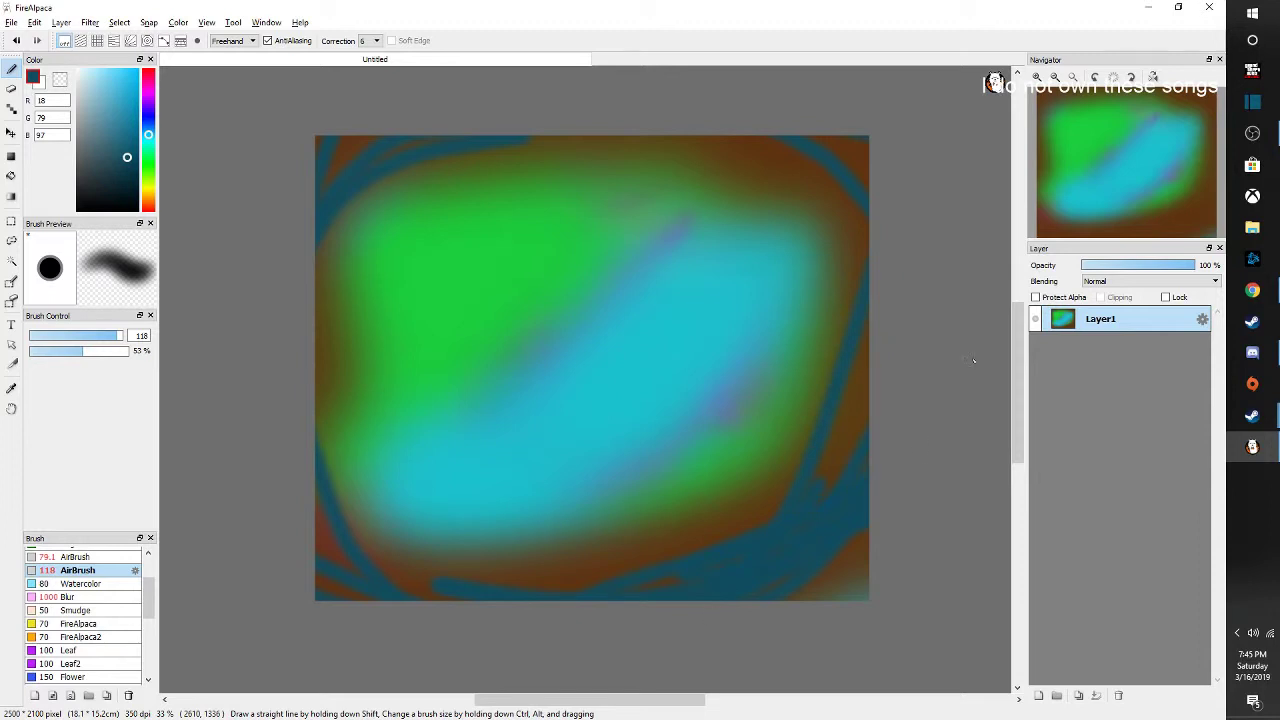
{"action": "left_click_drag", "start_coordinate": [530, 558], "coordinate": [416, 524]}
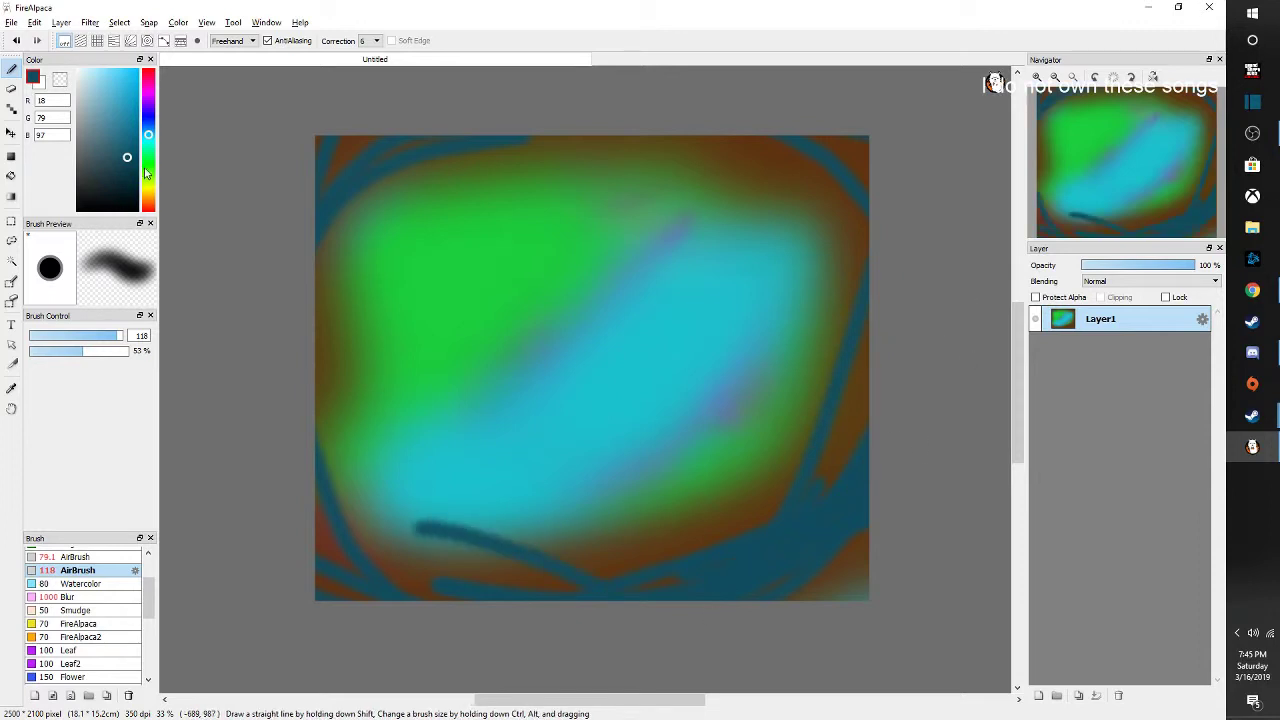
Change the colour to dark green (RGB 48, 97, 18) and paint AirBrush strokes in all four canvas corners
{"action": "left_click", "coordinate": [148, 178]}
{"action": "left_click_drag", "start_coordinate": [300, 200], "coordinate": [335, 150]}
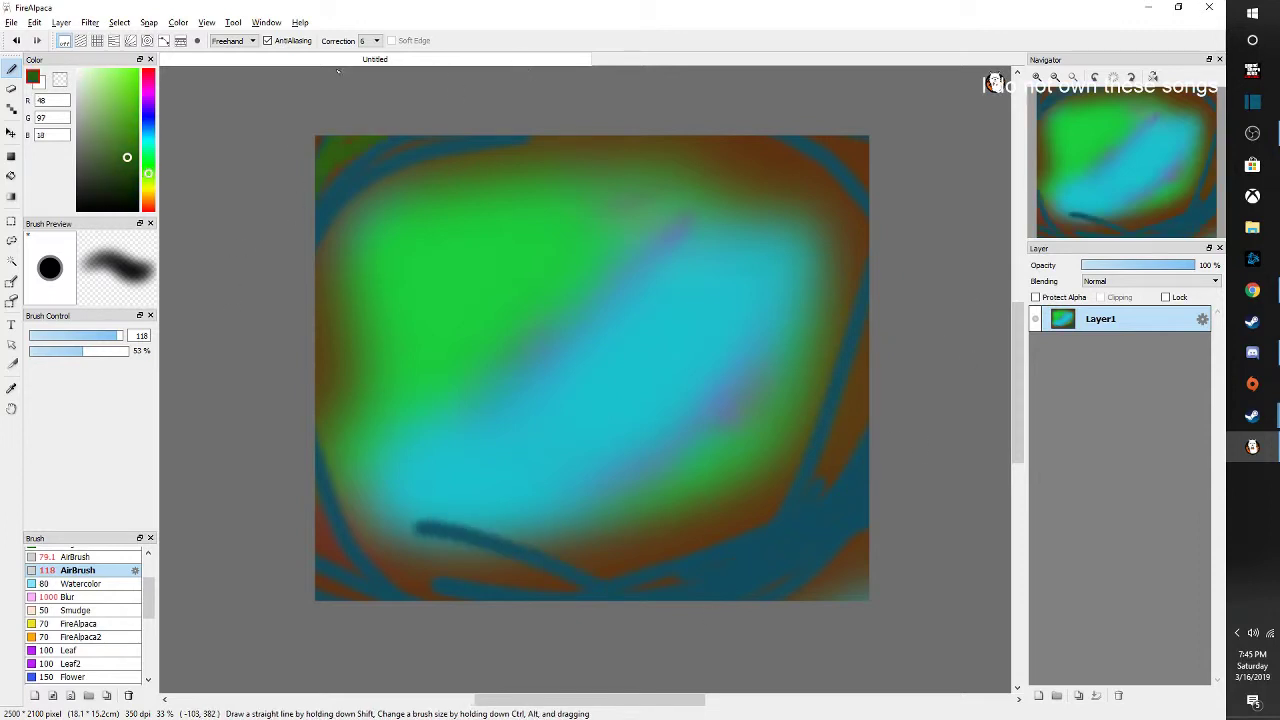
{"action": "left_click_drag", "start_coordinate": [243, 543], "coordinate": [247, 445]}
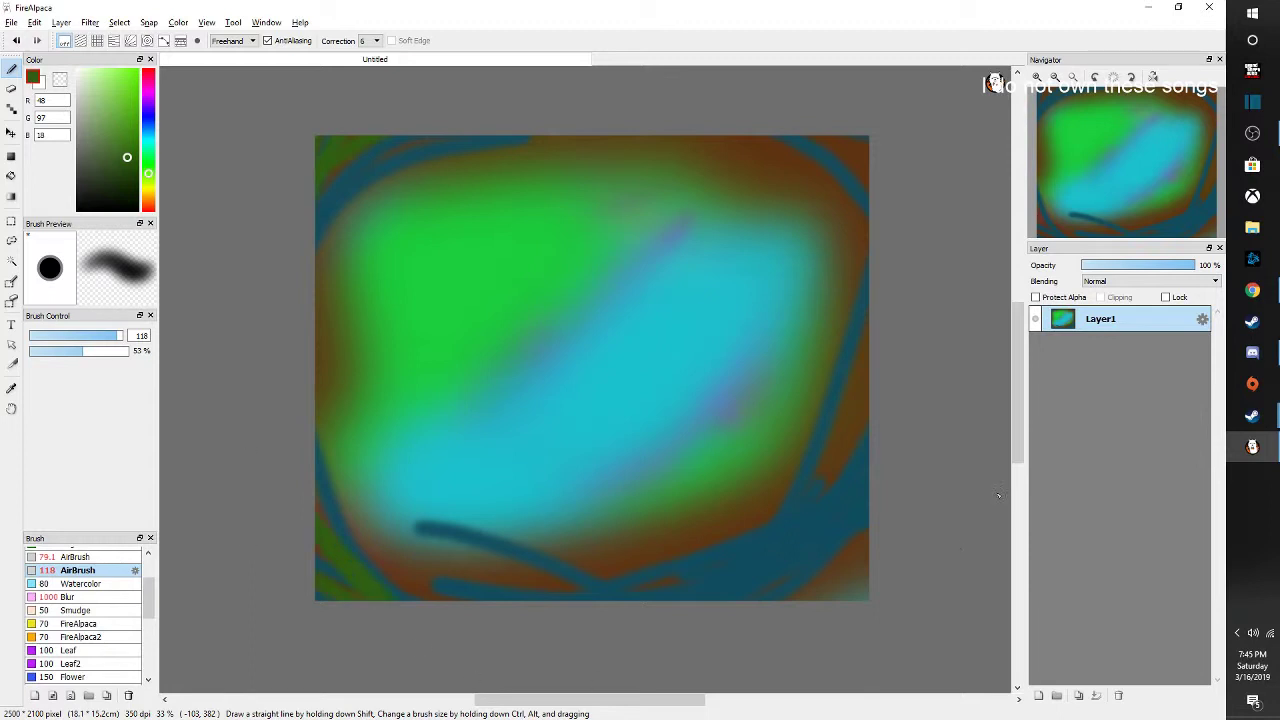
{"action": "left_click_drag", "start_coordinate": [872, 604], "coordinate": [893, 537]}
{"action": "left_click_drag", "start_coordinate": [705, 605], "coordinate": [860, 525]}
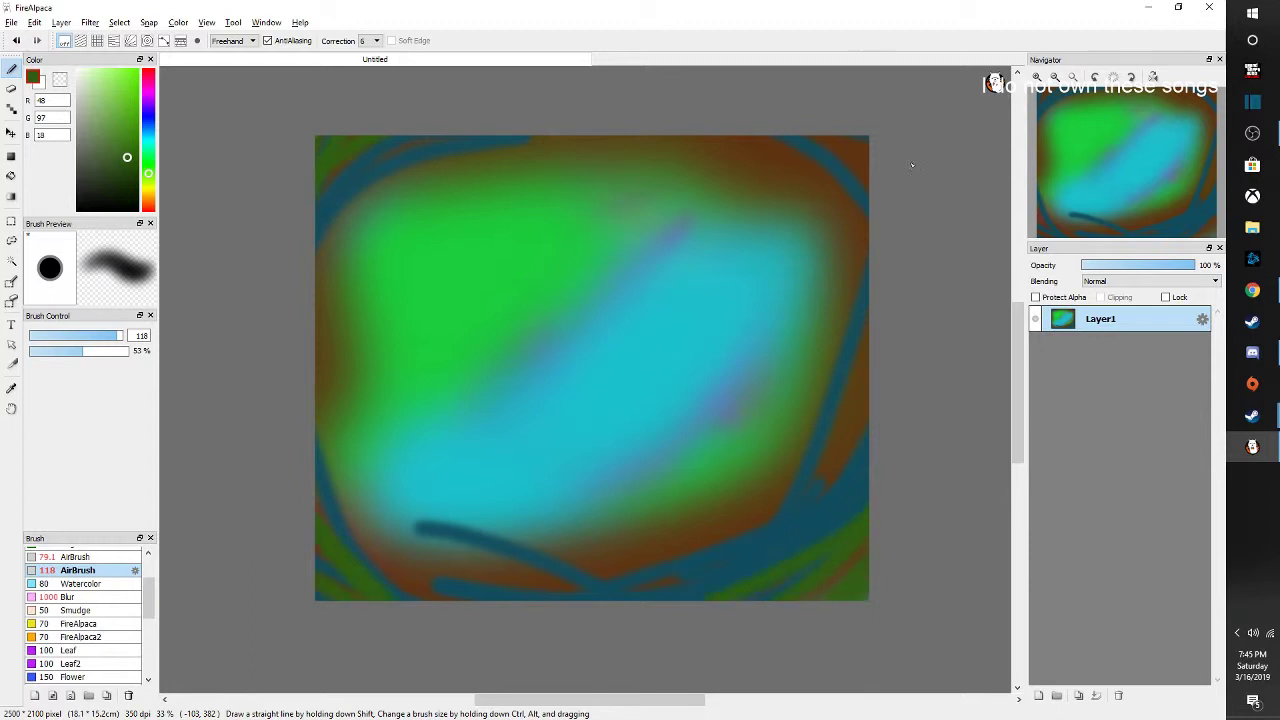
{"action": "mouse_move", "coordinate": [912, 165]}
{"action": "left_mouse_down"}
{"action": "mouse_move", "coordinate": [766, 103]}
{"action": "mouse_move", "coordinate": [890, 188]}
{"action": "left_mouse_up"}
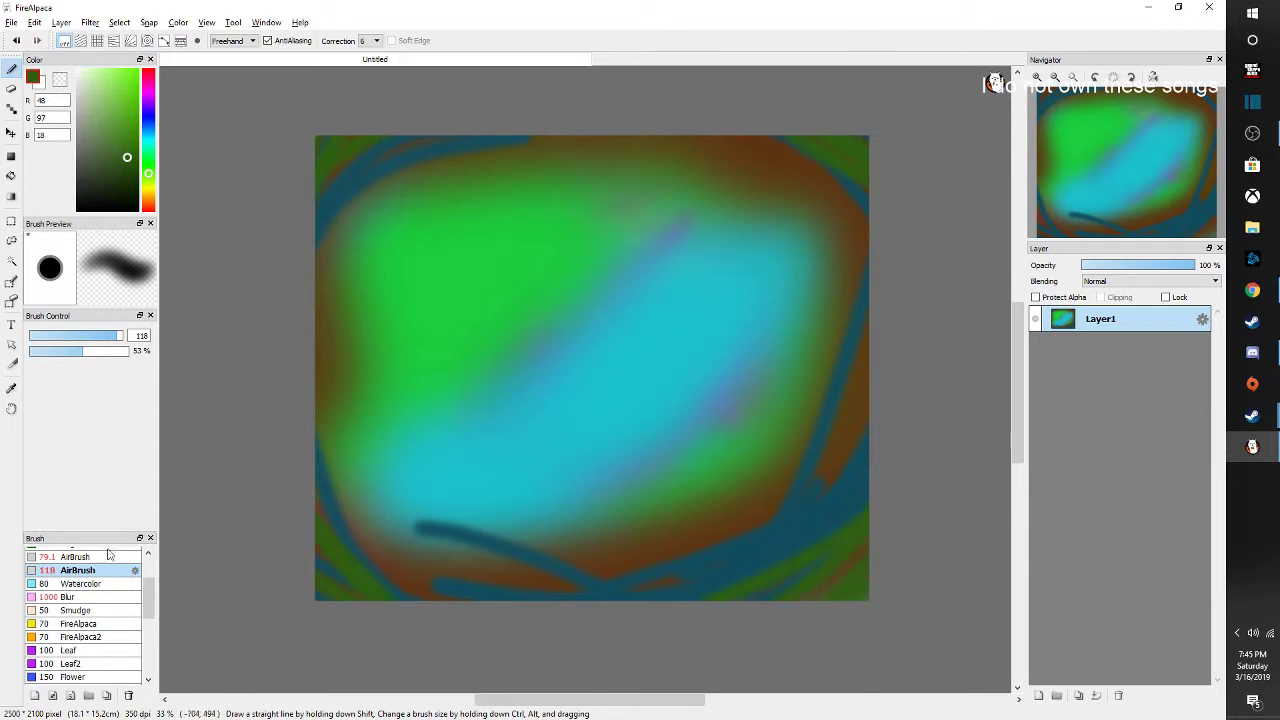
Soften the painted border with the size 1000 Blur brush and scatter size 113 Star2 particles across the canvas
{"action": "left_click", "coordinate": [92, 597]}
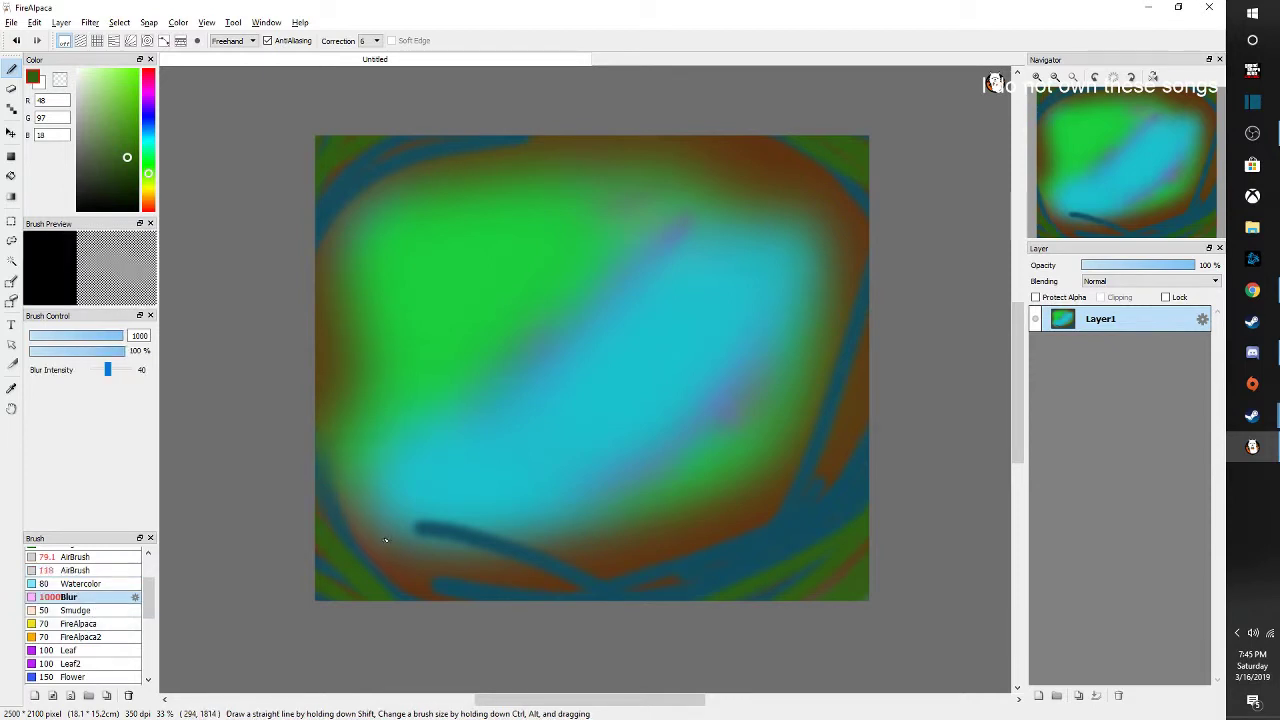
{"action": "mouse_move", "coordinate": [385, 540]}
{"action": "left_mouse_down"}
{"action": "mouse_move", "coordinate": [528, 547]}
{"action": "mouse_move", "coordinate": [583, 577]}
{"action": "mouse_move", "coordinate": [285, 595]}
{"action": "mouse_move", "coordinate": [388, 580]}
{"action": "mouse_move", "coordinate": [537, 591]}
{"action": "mouse_move", "coordinate": [782, 582]}
{"action": "left_mouse_up"}
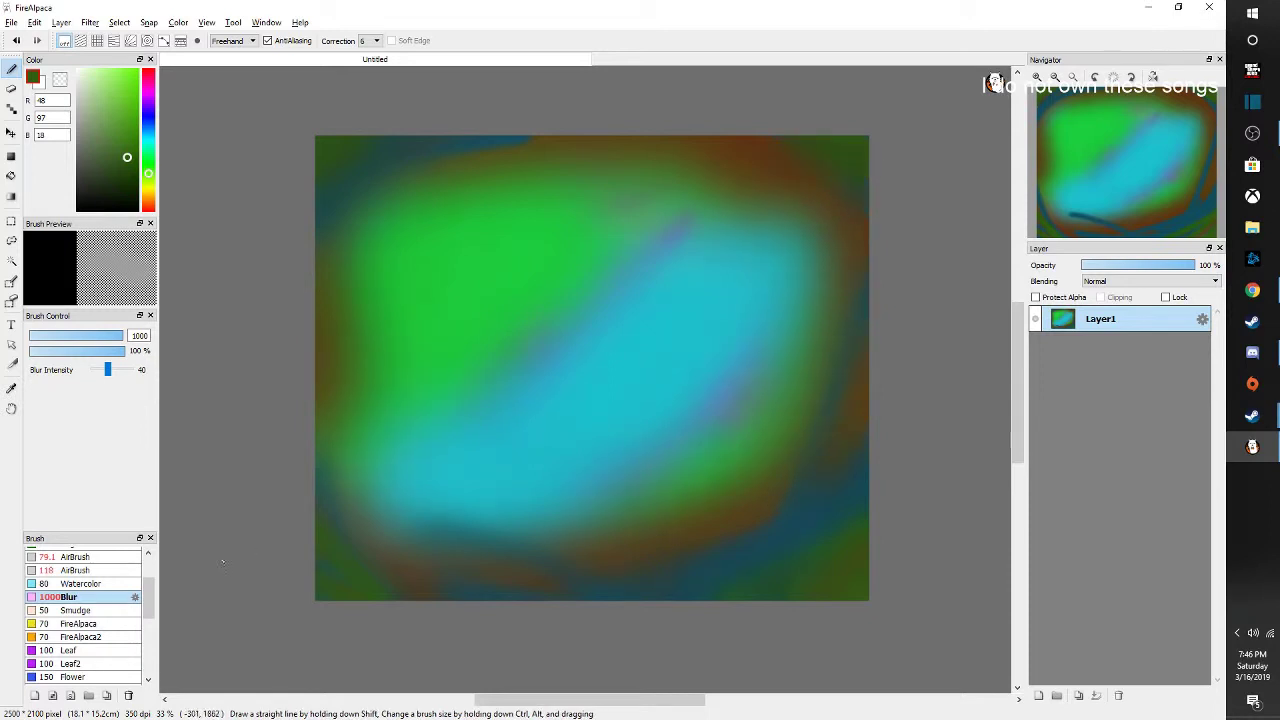
{"action": "scroll", "coordinate": [85, 623], "scroll_direction": "down", "scroll_amount": 3}
{"action": "scroll", "coordinate": [85, 622], "scroll_direction": "down", "scroll_amount": 2}
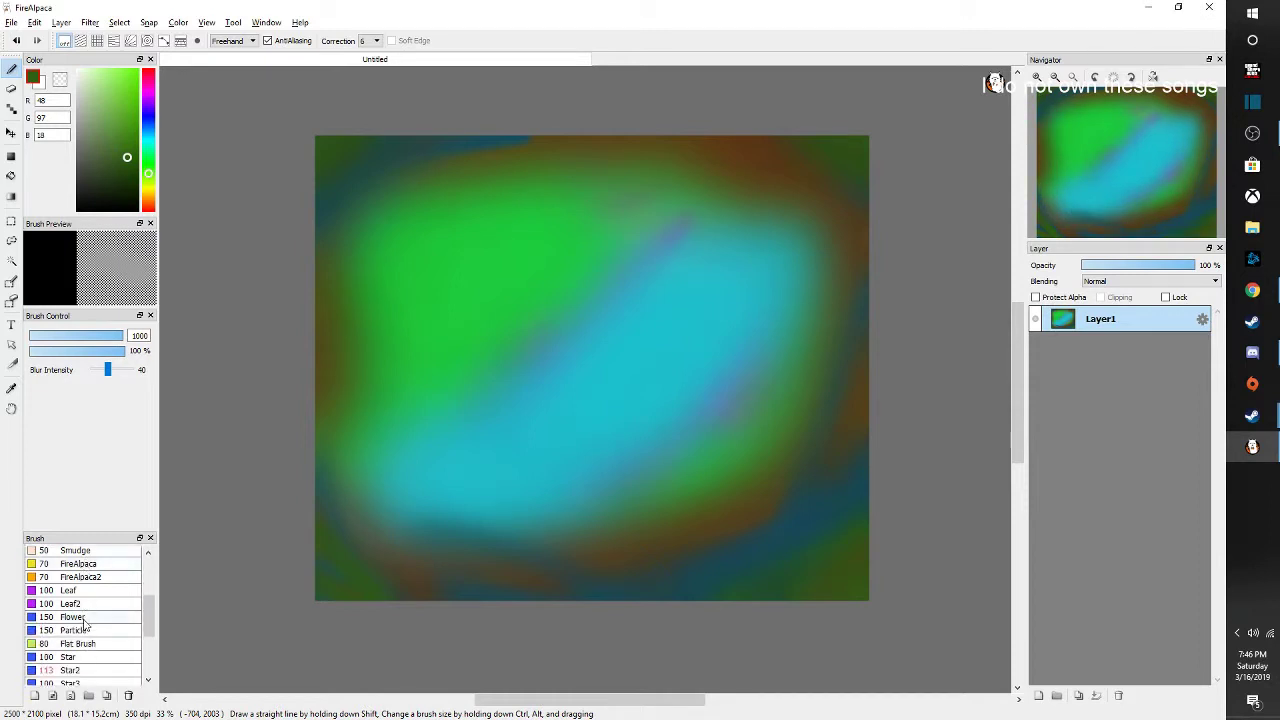
{"action": "left_click", "coordinate": [80, 651]}
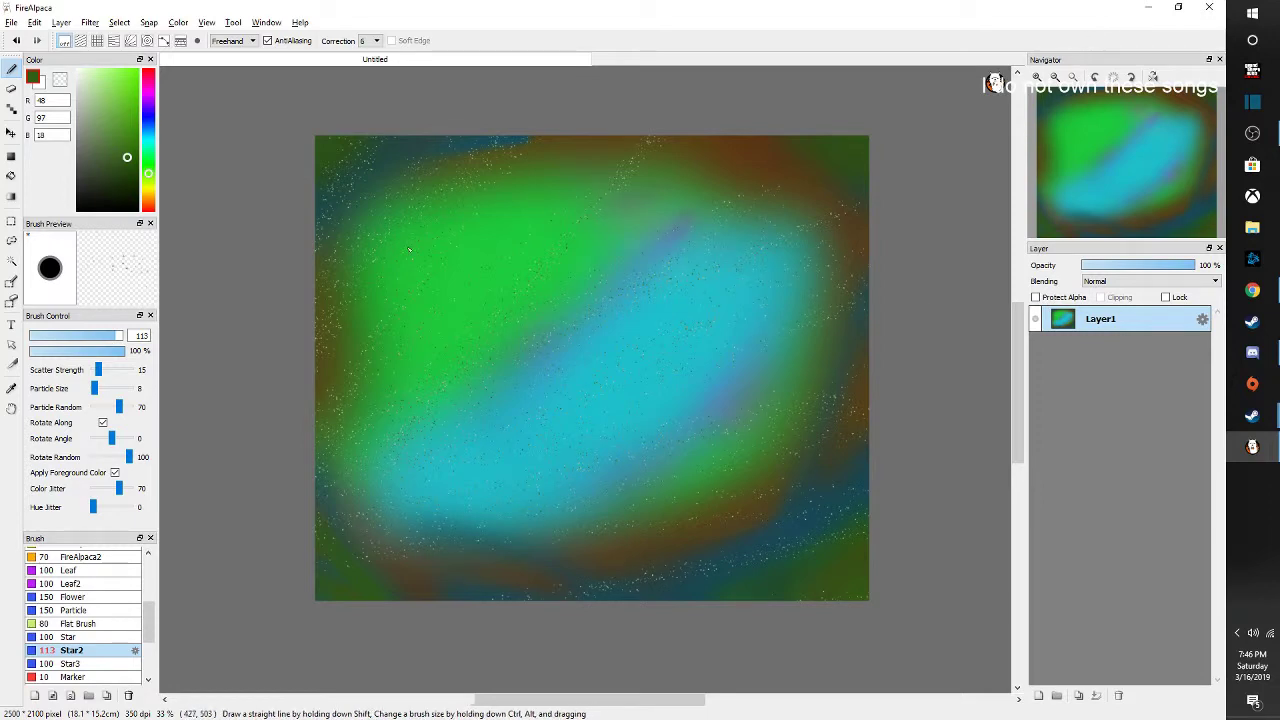
Change the colour to blue (RGB 19, 125, 203) and scribble size 118 AirBrush zigzags from the upper-left to the lower-right corner
{"action": "mouse_move", "coordinate": [148, 173]}
{"action": "left_mouse_down"}
{"action": "mouse_move", "coordinate": [148, 118]}
{"action": "mouse_move", "coordinate": [148, 132]}
{"action": "mouse_move", "coordinate": [128, 112]}
{"action": "mouse_move", "coordinate": [133, 97]}
{"action": "left_mouse_up"}
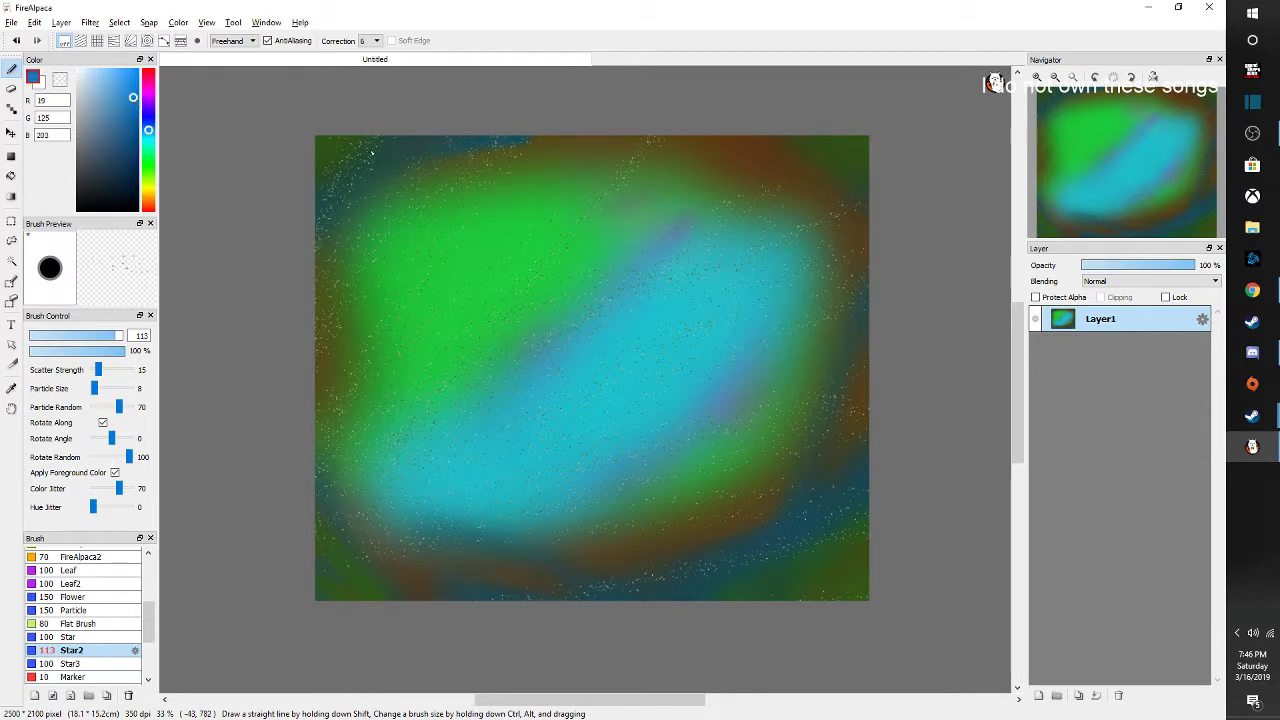
{"action": "scroll", "coordinate": [85, 572], "scroll_direction": "up", "scroll_amount": 2}
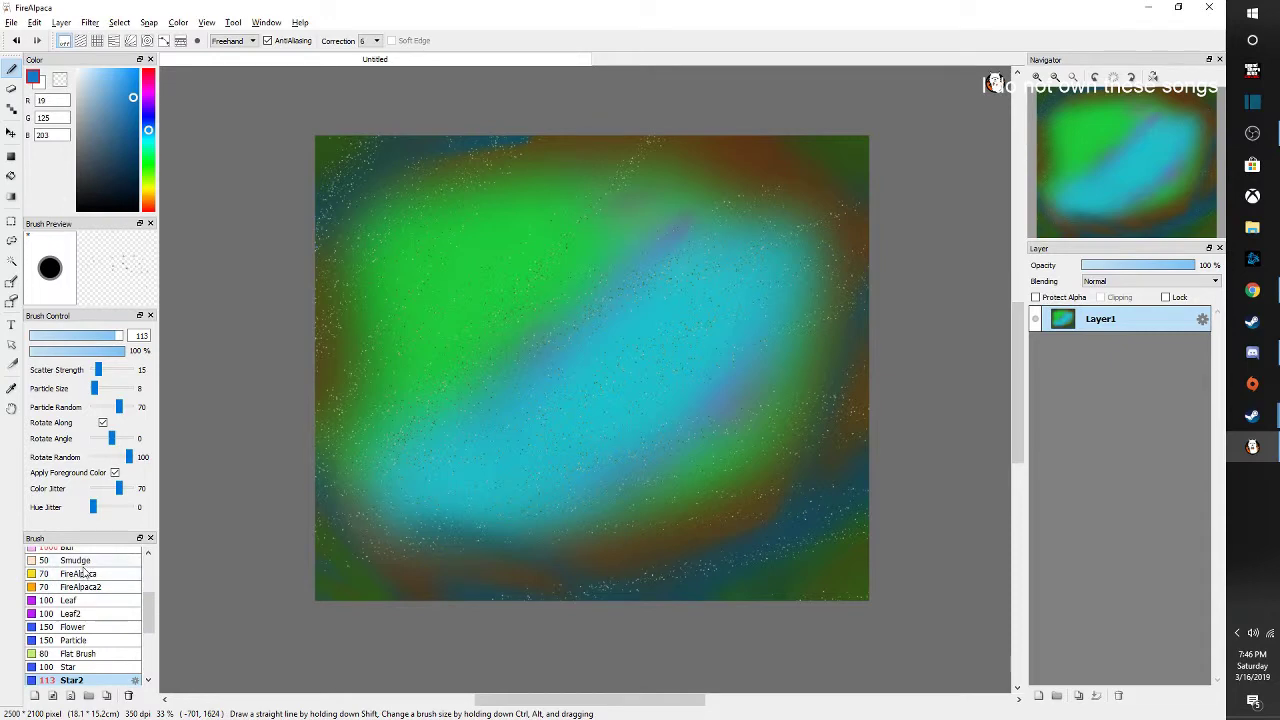
{"action": "scroll", "coordinate": [86, 570], "scroll_direction": "up", "scroll_amount": 3}
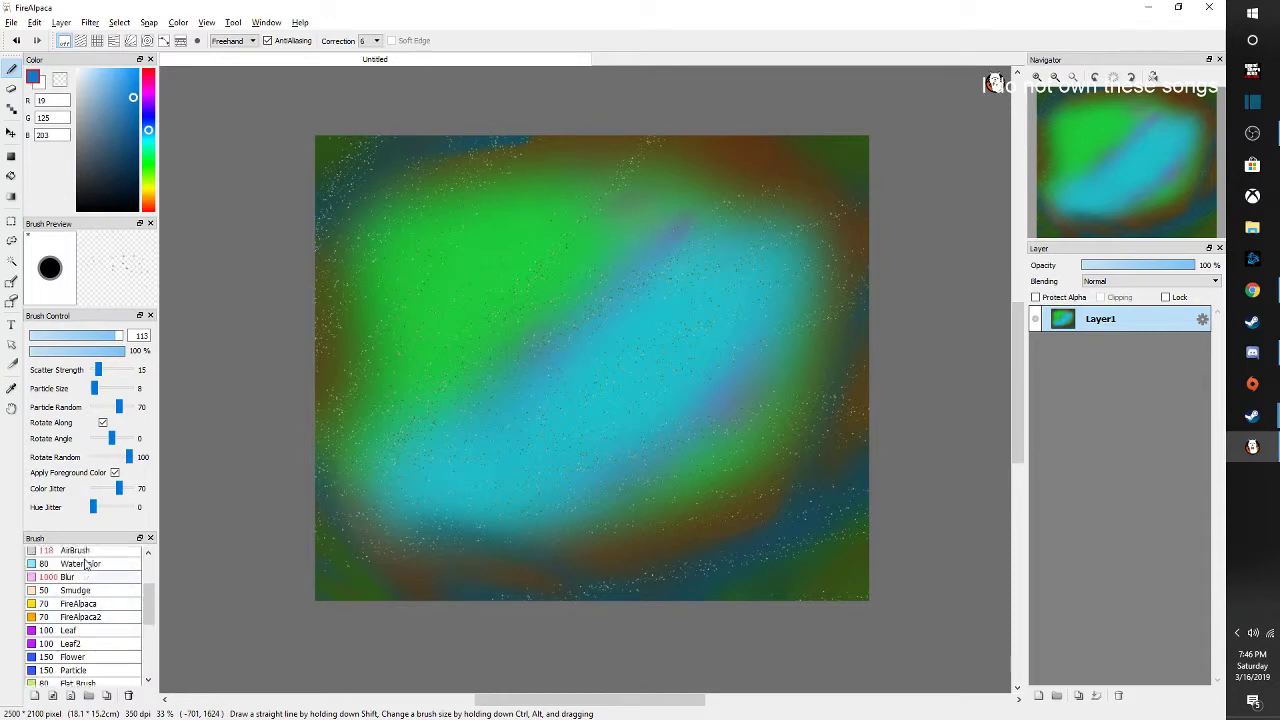
{"action": "left_click", "coordinate": [88, 552]}
{"action": "scroll", "coordinate": [82, 568], "scroll_direction": "up", "scroll_amount": 2}
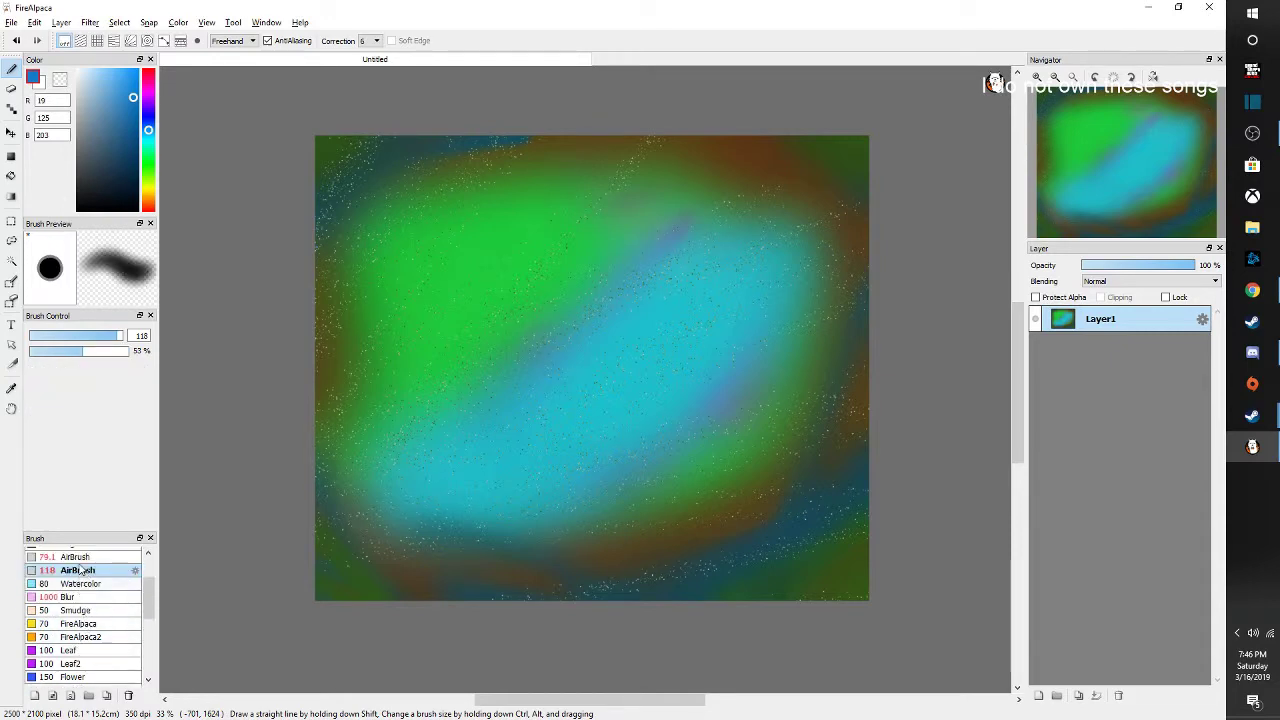
{"action": "mouse_move", "coordinate": [320, 421]}
{"action": "left_mouse_down"}
{"action": "mouse_move", "coordinate": [312, 335]}
{"action": "mouse_move", "coordinate": [384, 131]}
{"action": "mouse_move", "coordinate": [288, 298]}
{"action": "mouse_move", "coordinate": [350, 124]}
{"action": "left_mouse_up"}
{"action": "mouse_move", "coordinate": [321, 205]}
{"action": "left_mouse_down"}
{"action": "mouse_move", "coordinate": [353, 325]}
{"action": "mouse_move", "coordinate": [399, 227]}
{"action": "mouse_move", "coordinate": [464, 145]}
{"action": "mouse_move", "coordinate": [361, 458]}
{"action": "mouse_move", "coordinate": [447, 280]}
{"action": "mouse_move", "coordinate": [513, 238]}
{"action": "mouse_move", "coordinate": [404, 458]}
{"action": "mouse_move", "coordinate": [513, 335]}
{"action": "mouse_move", "coordinate": [549, 365]}
{"action": "mouse_move", "coordinate": [493, 527]}
{"action": "mouse_move", "coordinate": [724, 298]}
{"action": "mouse_move", "coordinate": [631, 567]}
{"action": "mouse_move", "coordinate": [782, 441]}
{"action": "mouse_move", "coordinate": [801, 497]}
{"action": "mouse_move", "coordinate": [751, 613]}
{"action": "mouse_move", "coordinate": [901, 510]}
{"action": "mouse_move", "coordinate": [823, 631]}
{"action": "mouse_move", "coordinate": [911, 425]}
{"action": "mouse_move", "coordinate": [701, 603]}
{"action": "mouse_move", "coordinate": [808, 370]}
{"action": "mouse_move", "coordinate": [604, 616]}
{"action": "mouse_move", "coordinate": [668, 462]}
{"action": "mouse_move", "coordinate": [766, 299]}
{"action": "mouse_move", "coordinate": [496, 505]}
{"action": "mouse_move", "coordinate": [700, 280]}
{"action": "mouse_move", "coordinate": [542, 391]}
{"action": "mouse_move", "coordinate": [436, 445]}
{"action": "mouse_move", "coordinate": [536, 170]}
{"action": "mouse_move", "coordinate": [390, 385]}
{"action": "left_mouse_up"}
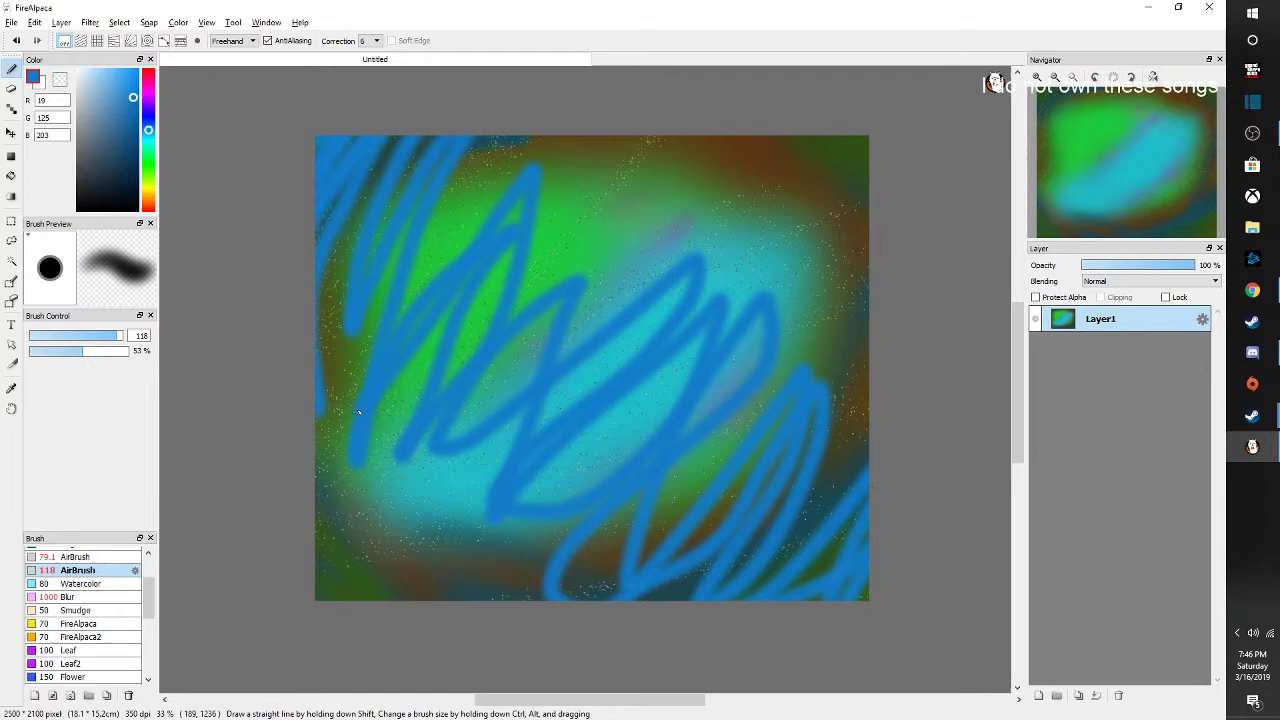
Change the colour to bright green (RGB 35, 255, 41) and paint AirBrush zigzags across the whole canvas over the blue strokes
{"action": "left_click", "coordinate": [148, 163]}
{"action": "left_click", "coordinate": [137, 69]}
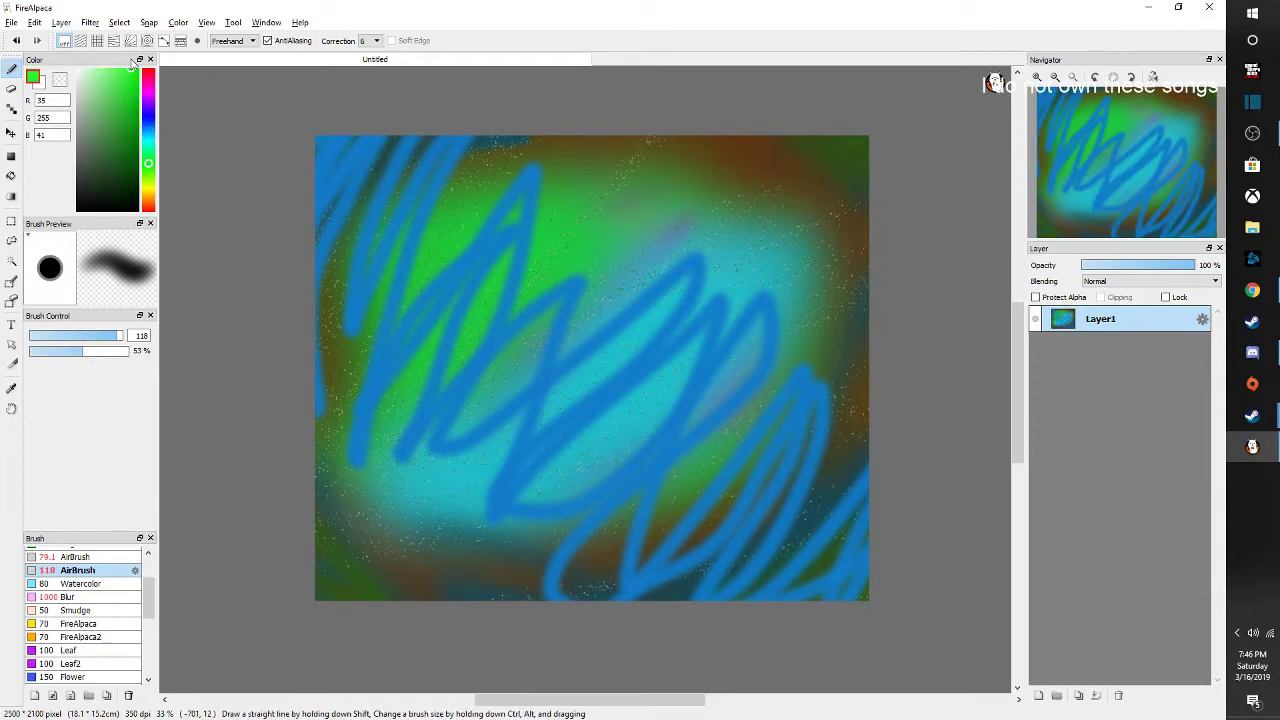
{"action": "mouse_move", "coordinate": [308, 500]}
{"action": "left_mouse_down"}
{"action": "mouse_move", "coordinate": [358, 588]}
{"action": "mouse_move", "coordinate": [382, 604]}
{"action": "left_mouse_up"}
{"action": "mouse_move", "coordinate": [377, 527]}
{"action": "left_mouse_down"}
{"action": "mouse_move", "coordinate": [318, 355]}
{"action": "mouse_move", "coordinate": [322, 240]}
{"action": "mouse_move", "coordinate": [618, 558]}
{"action": "mouse_move", "coordinate": [792, 510]}
{"action": "mouse_move", "coordinate": [745, 280]}
{"action": "mouse_move", "coordinate": [760, 140]}
{"action": "mouse_move", "coordinate": [530, 213]}
{"action": "mouse_move", "coordinate": [818, 582]}
{"action": "mouse_move", "coordinate": [752, 548]}
{"action": "left_mouse_up"}
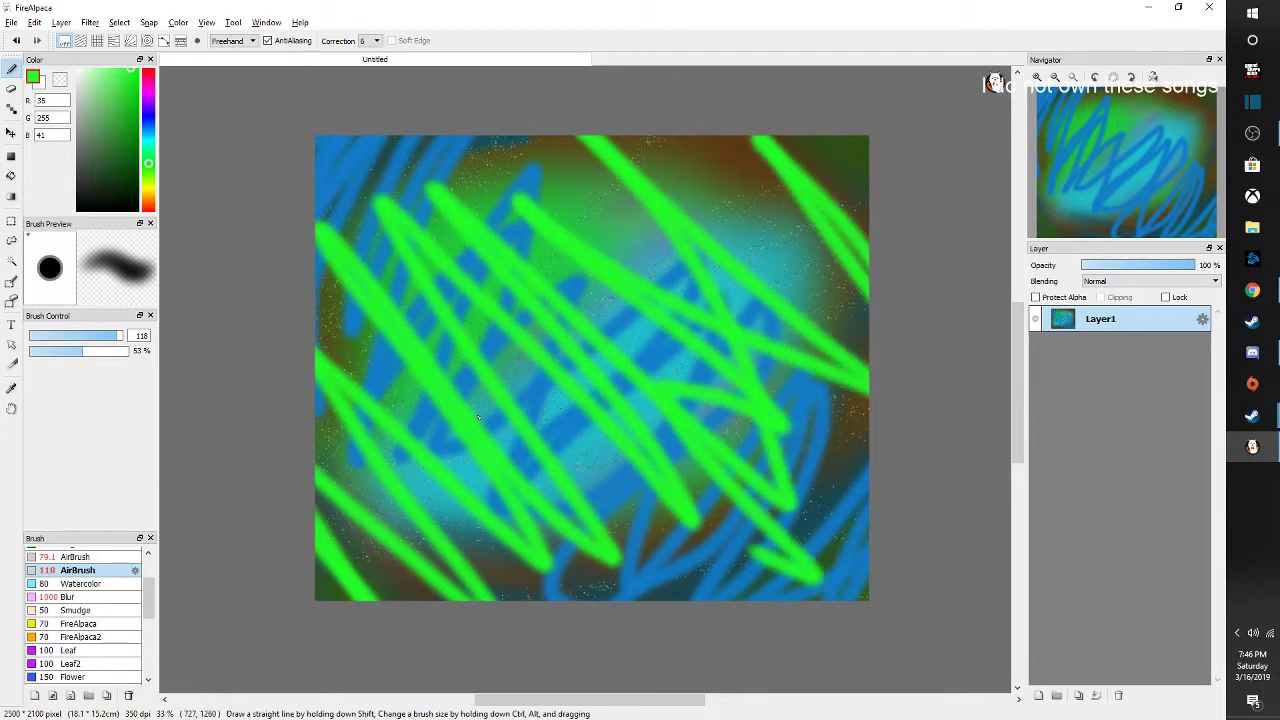
Blur the green and blue strokes along the left side and upper-left area with the size 1000 Blur brush
{"action": "left_click", "coordinate": [75, 610]}
{"action": "left_click", "coordinate": [67, 596]}
{"action": "mouse_move", "coordinate": [297, 553]}
{"action": "left_mouse_down"}
{"action": "mouse_move", "coordinate": [335, 570]}
{"action": "mouse_move", "coordinate": [350, 500]}
{"action": "mouse_move", "coordinate": [318, 460]}
{"action": "mouse_move", "coordinate": [322, 362]}
{"action": "mouse_move", "coordinate": [345, 235]}
{"action": "mouse_move", "coordinate": [385, 200]}
{"action": "mouse_move", "coordinate": [520, 135]}
{"action": "mouse_move", "coordinate": [770, 142]}
{"action": "mouse_move", "coordinate": [857, 177]}
{"action": "mouse_move", "coordinate": [674, 187]}
{"action": "mouse_move", "coordinate": [768, 150]}
{"action": "mouse_move", "coordinate": [620, 175]}
{"action": "mouse_move", "coordinate": [538, 216]}
{"action": "mouse_move", "coordinate": [420, 357]}
{"action": "mouse_move", "coordinate": [394, 420]}
{"action": "left_mouse_up"}
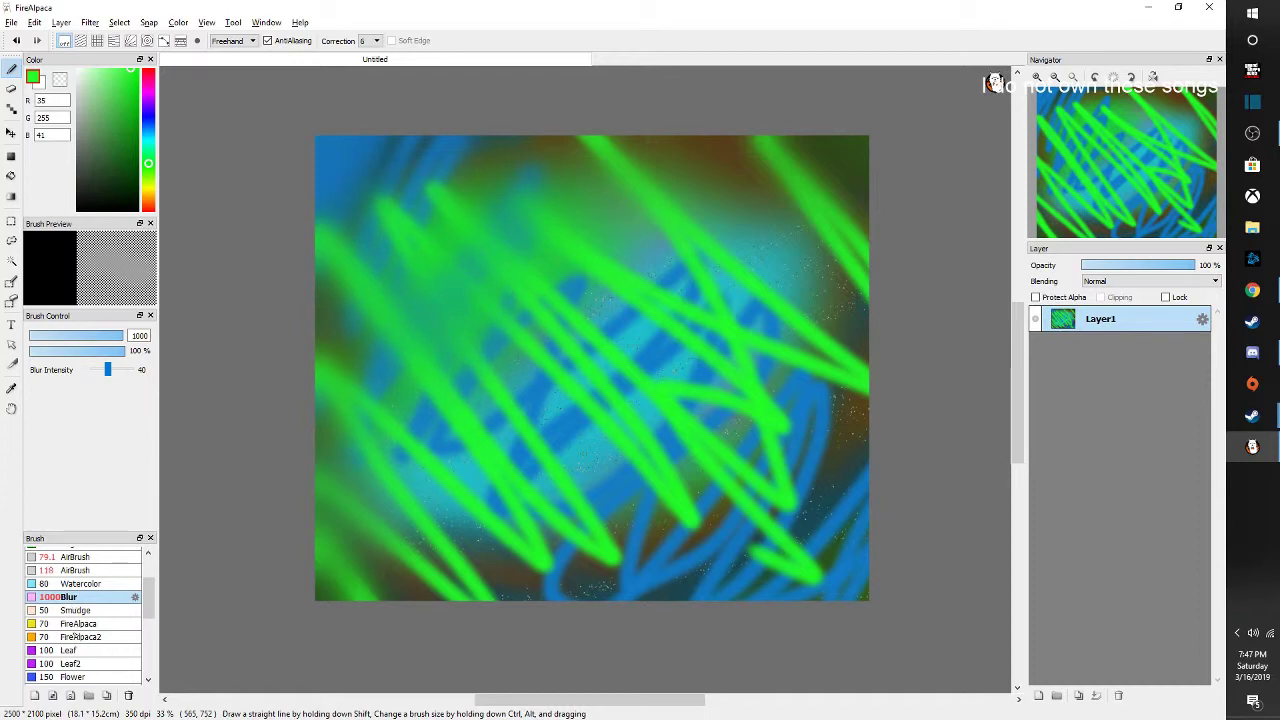
Scatter green-tinted Star2 particles at size 113 over the blurred upper-left area and the middle of the canvas
{"action": "left_click", "coordinate": [71, 664]}
{"action": "scroll", "coordinate": [84, 678], "scroll_direction": "down", "scroll_amount": 4}
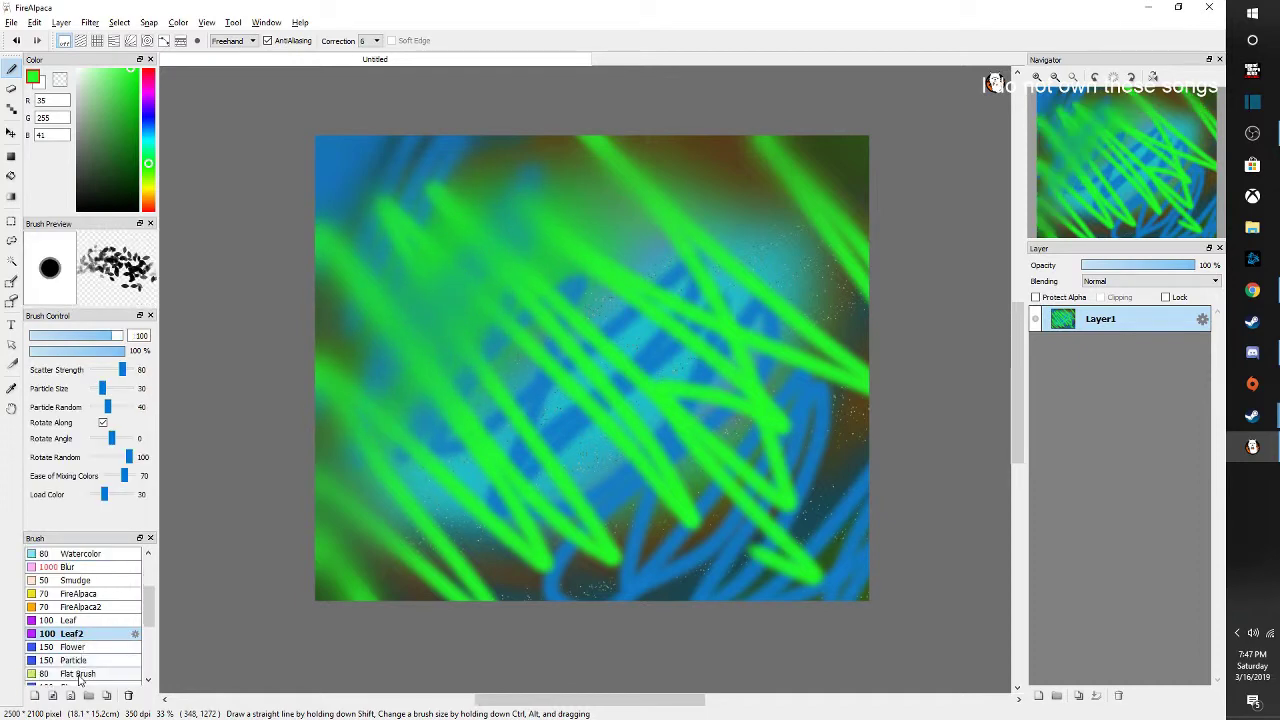
{"action": "left_click", "coordinate": [72, 680]}
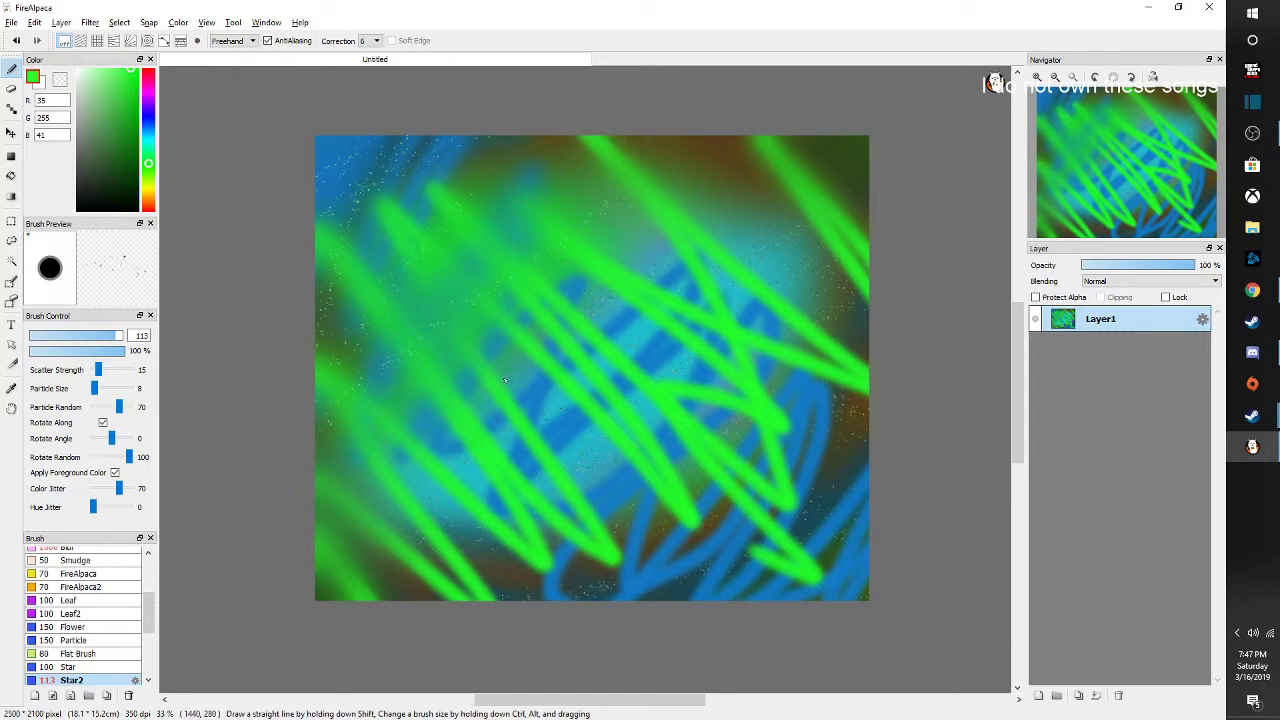
Blur the zigzag strokes and particles through the centre, right side and bottom of the canvas with the size 1000 Blur brush
{"action": "scroll", "coordinate": [88, 596], "scroll_direction": "up", "scroll_amount": 3}
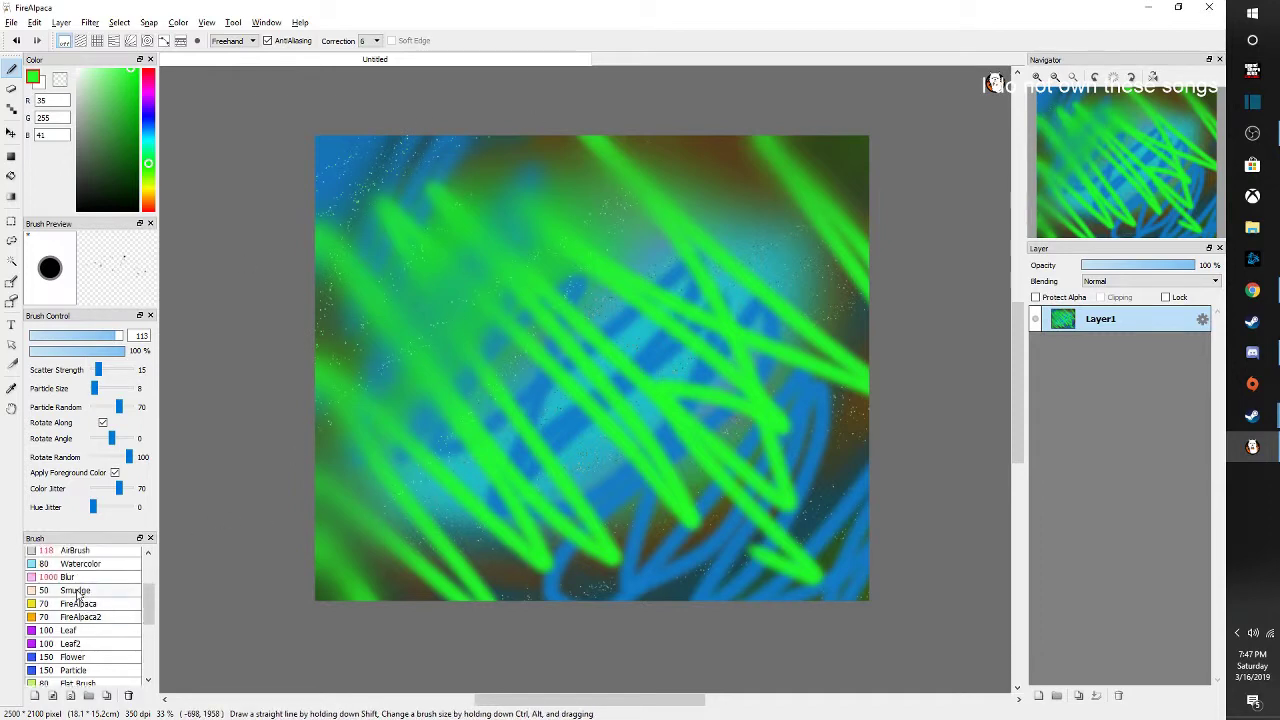
{"action": "left_click", "coordinate": [67, 577]}
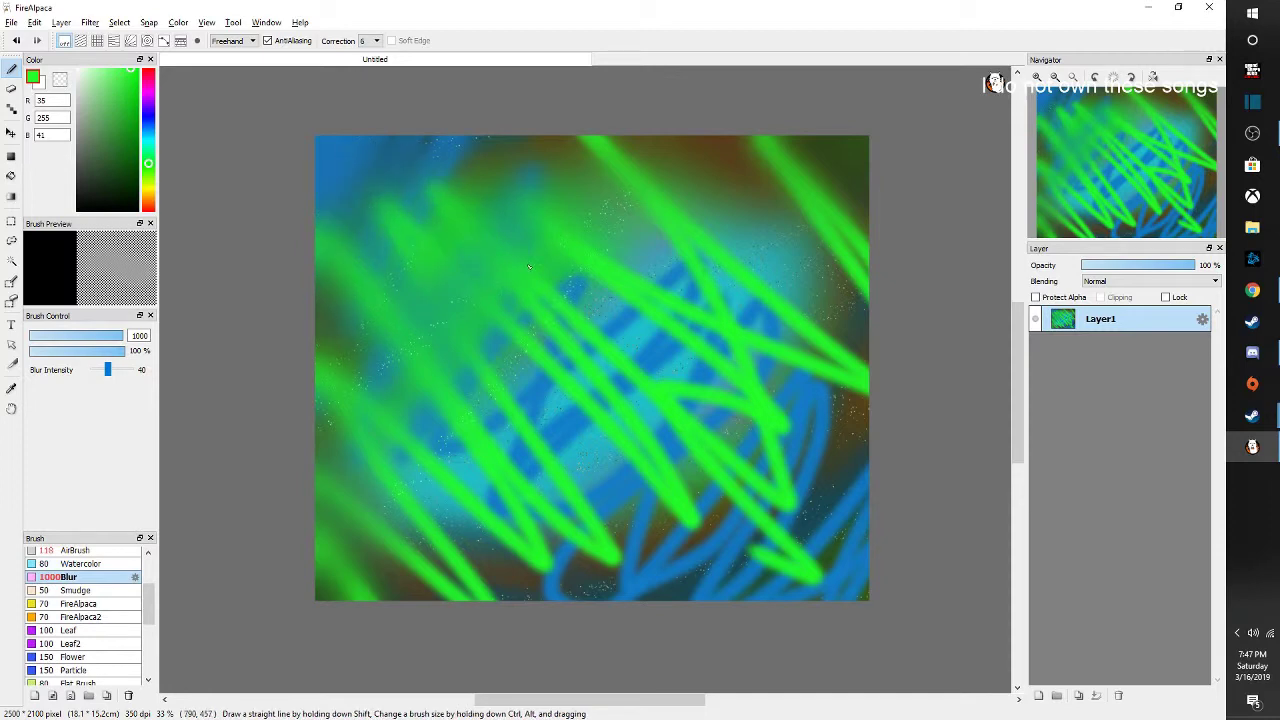
{"action": "mouse_move", "coordinate": [529, 267]}
{"action": "left_mouse_down"}
{"action": "mouse_move", "coordinate": [588, 543]}
{"action": "mouse_move", "coordinate": [407, 565]}
{"action": "mouse_move", "coordinate": [466, 488]}
{"action": "mouse_move", "coordinate": [843, 218]}
{"action": "mouse_move", "coordinate": [780, 314]}
{"action": "mouse_move", "coordinate": [621, 464]}
{"action": "left_mouse_up"}
{"action": "mouse_move", "coordinate": [533, 563]}
{"action": "left_mouse_down"}
{"action": "mouse_move", "coordinate": [780, 427]}
{"action": "mouse_move", "coordinate": [730, 360]}
{"action": "left_mouse_up"}
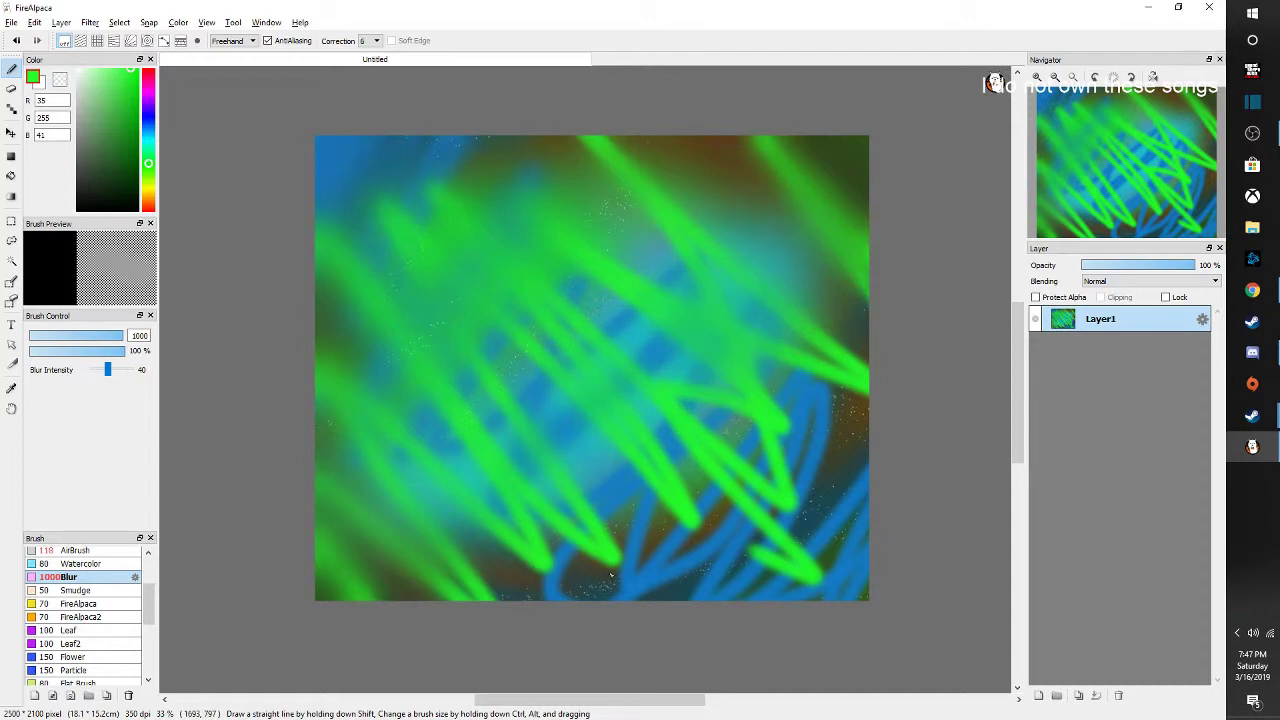
{"action": "mouse_move", "coordinate": [710, 551]}
{"action": "left_mouse_down"}
{"action": "mouse_move", "coordinate": [899, 383]}
{"action": "mouse_move", "coordinate": [831, 517]}
{"action": "mouse_move", "coordinate": [780, 577]}
{"action": "mouse_move", "coordinate": [875, 505]}
{"action": "mouse_move", "coordinate": [714, 571]}
{"action": "left_mouse_up"}
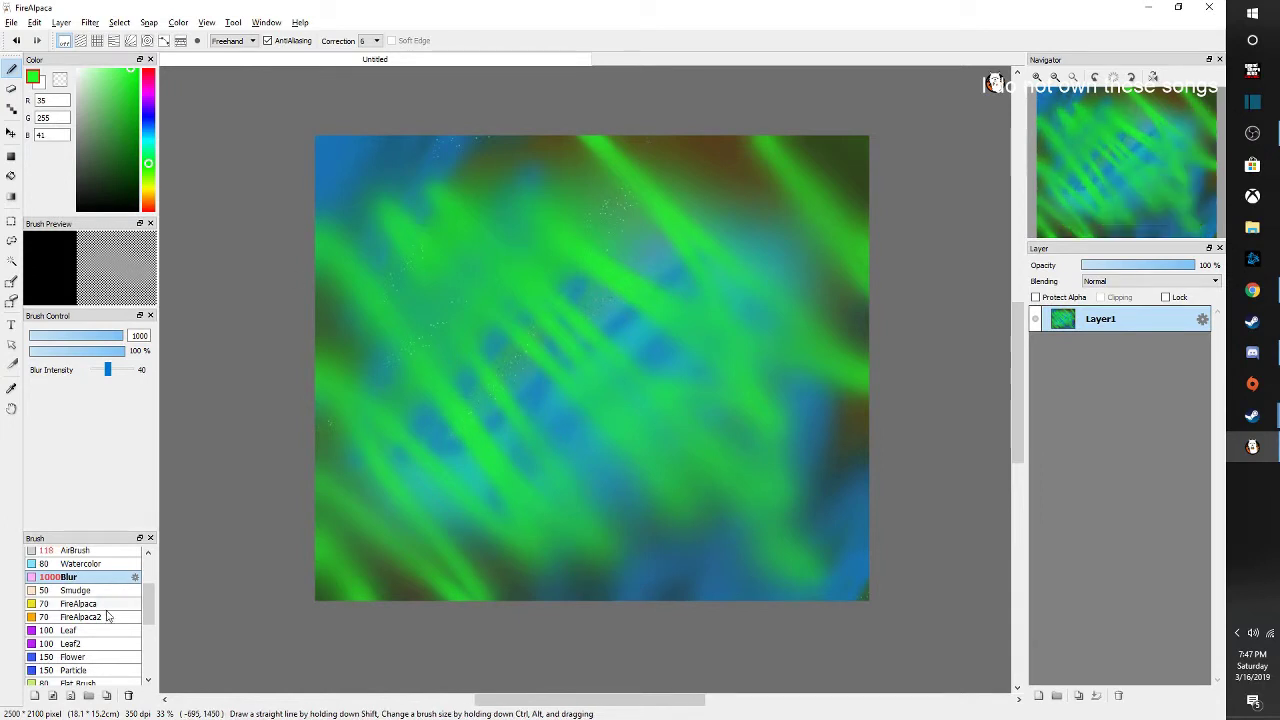
Scatter size 113 Star2 particles over the blurred lower and right parts of the canvas
{"action": "scroll", "coordinate": [85, 665], "scroll_direction": "down", "scroll_amount": 1}
{"action": "left_click", "coordinate": [72, 670]}
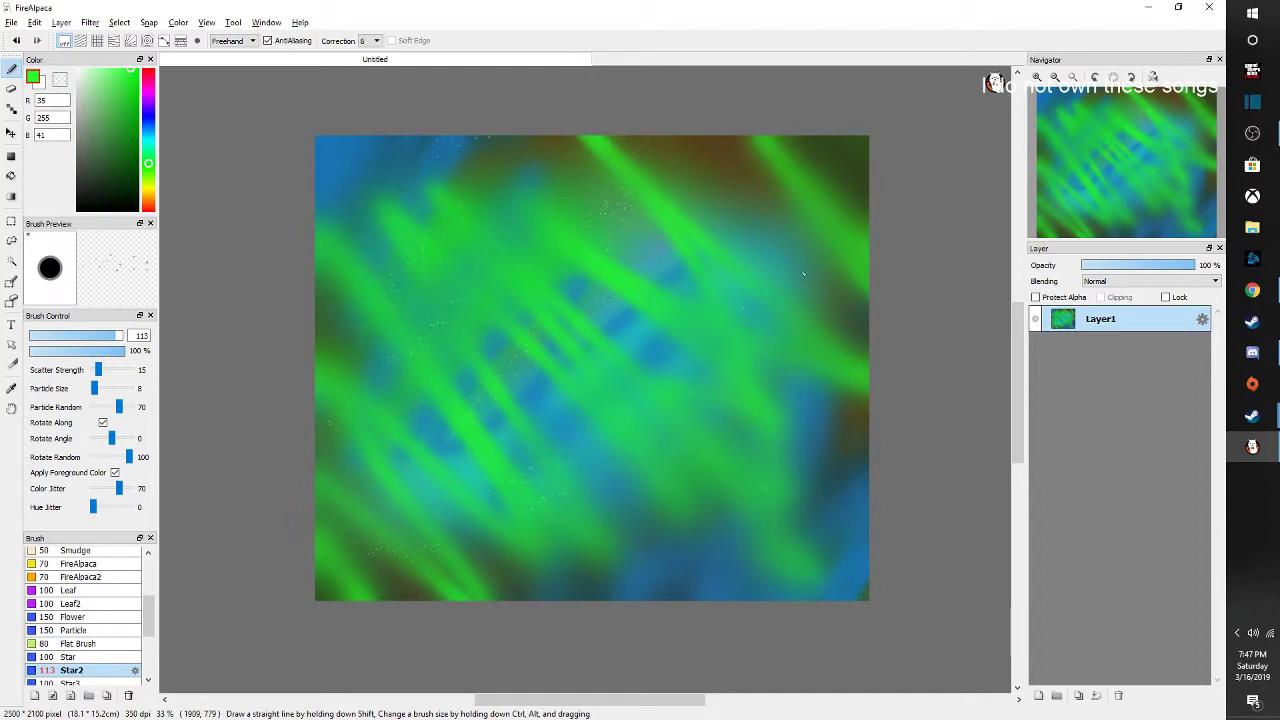
{"action": "mouse_move", "coordinate": [803, 273]}
{"action": "left_mouse_down"}
{"action": "mouse_move", "coordinate": [785, 388]}
{"action": "mouse_move", "coordinate": [740, 490]}
{"action": "left_mouse_up"}
{"action": "mouse_move", "coordinate": [364, 532]}
{"action": "left_mouse_down"}
{"action": "mouse_move", "coordinate": [640, 420]}
{"action": "mouse_move", "coordinate": [800, 225]}
{"action": "left_mouse_up"}
Blend the new star particles into the background with the size 1000 Blur brush
{"action": "scroll", "coordinate": [118, 567], "scroll_direction": "up", "scroll_amount": 1}
{"action": "left_click", "coordinate": [68, 557]}
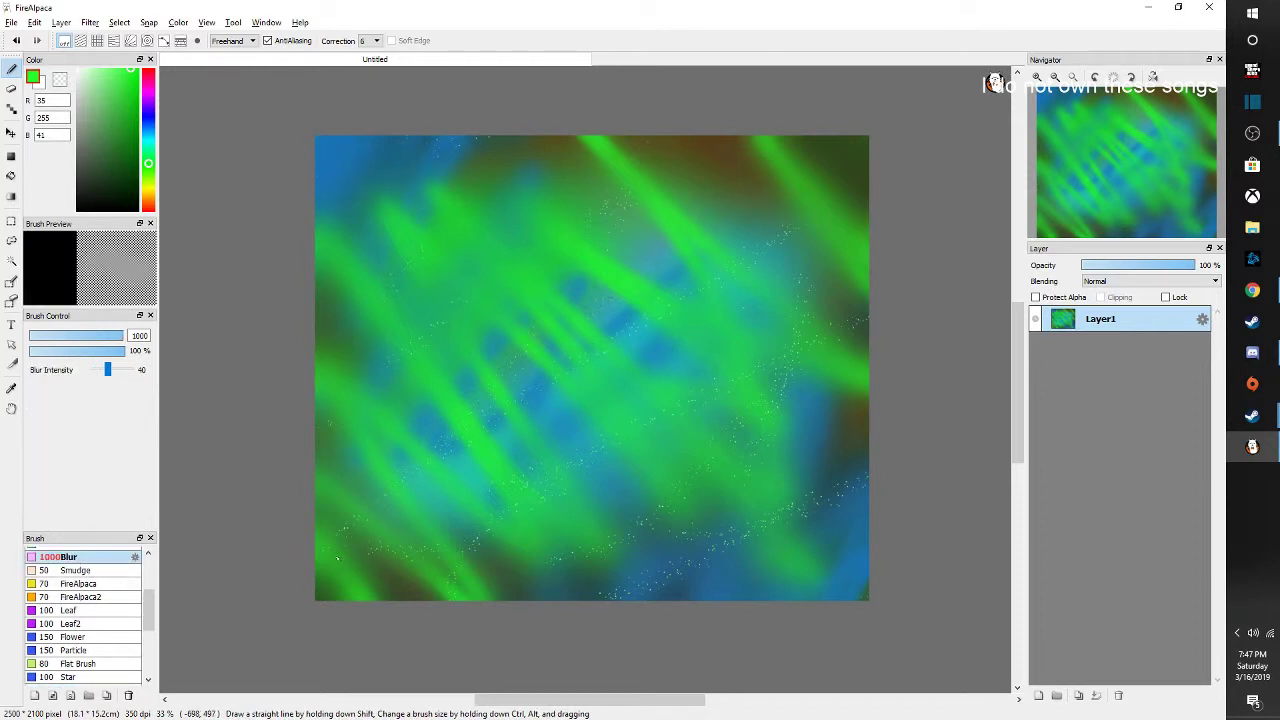
{"action": "mouse_move", "coordinate": [749, 282]}
{"action": "left_mouse_down"}
{"action": "mouse_move", "coordinate": [781, 321]}
{"action": "mouse_move", "coordinate": [783, 417]}
{"action": "mouse_move", "coordinate": [725, 495]}
{"action": "mouse_move", "coordinate": [600, 539]}
{"action": "mouse_move", "coordinate": [603, 576]}
{"action": "left_mouse_up"}
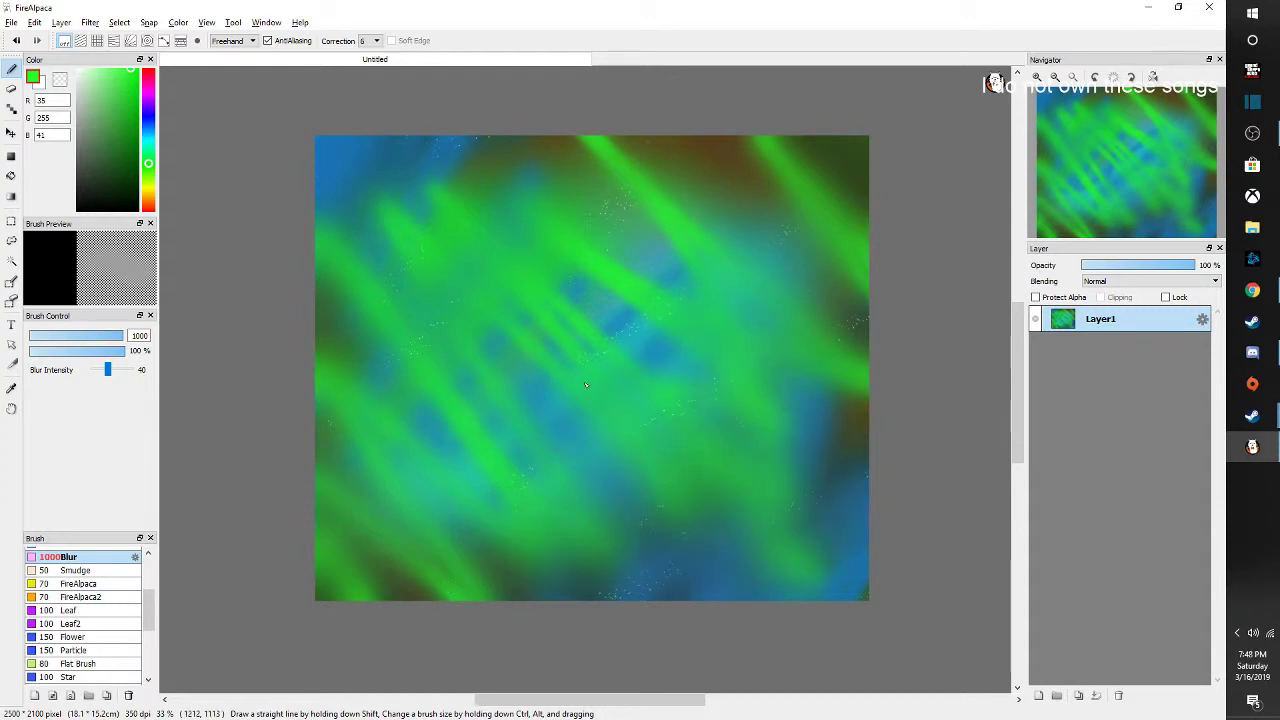
Change the colour to bright cyan (RGB 35, 248, 255) and scribble a diagonal band across the centre with the size 118 AirBrush
{"action": "left_click_drag", "start_coordinate": [149, 136], "coordinate": [148, 143]}
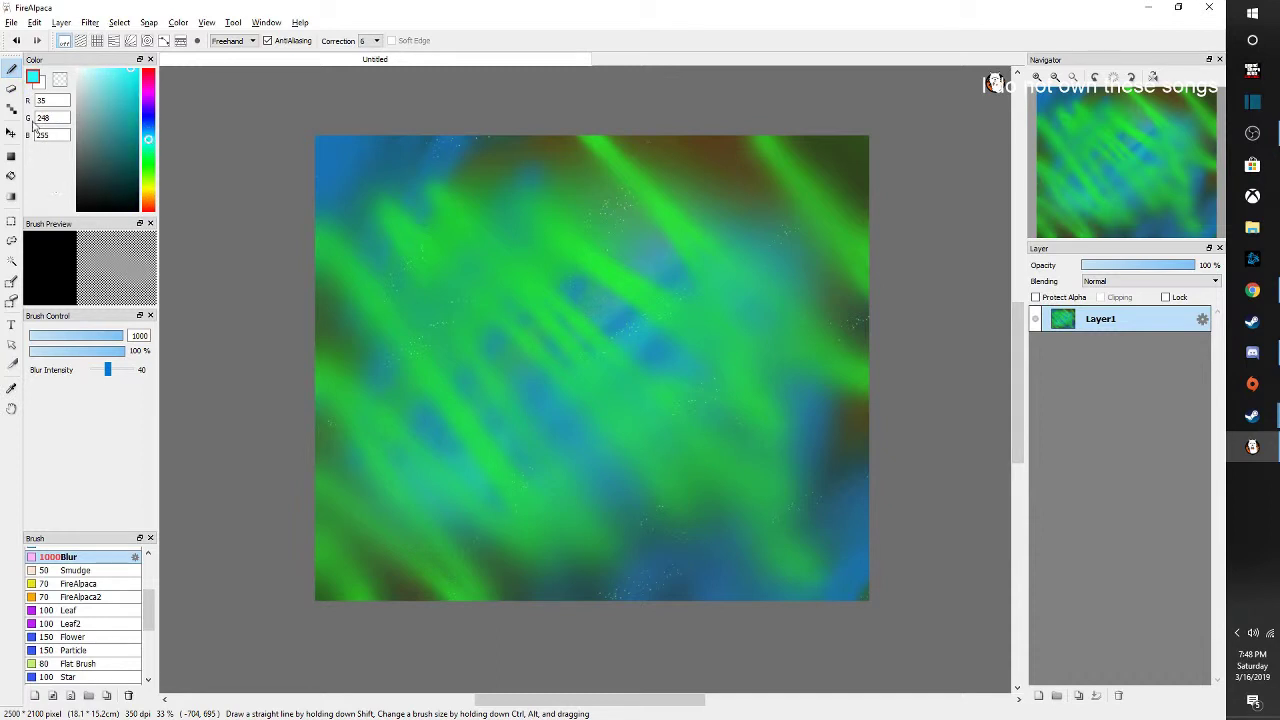
{"action": "scroll", "coordinate": [80, 565], "scroll_direction": "up", "scroll_amount": 3}
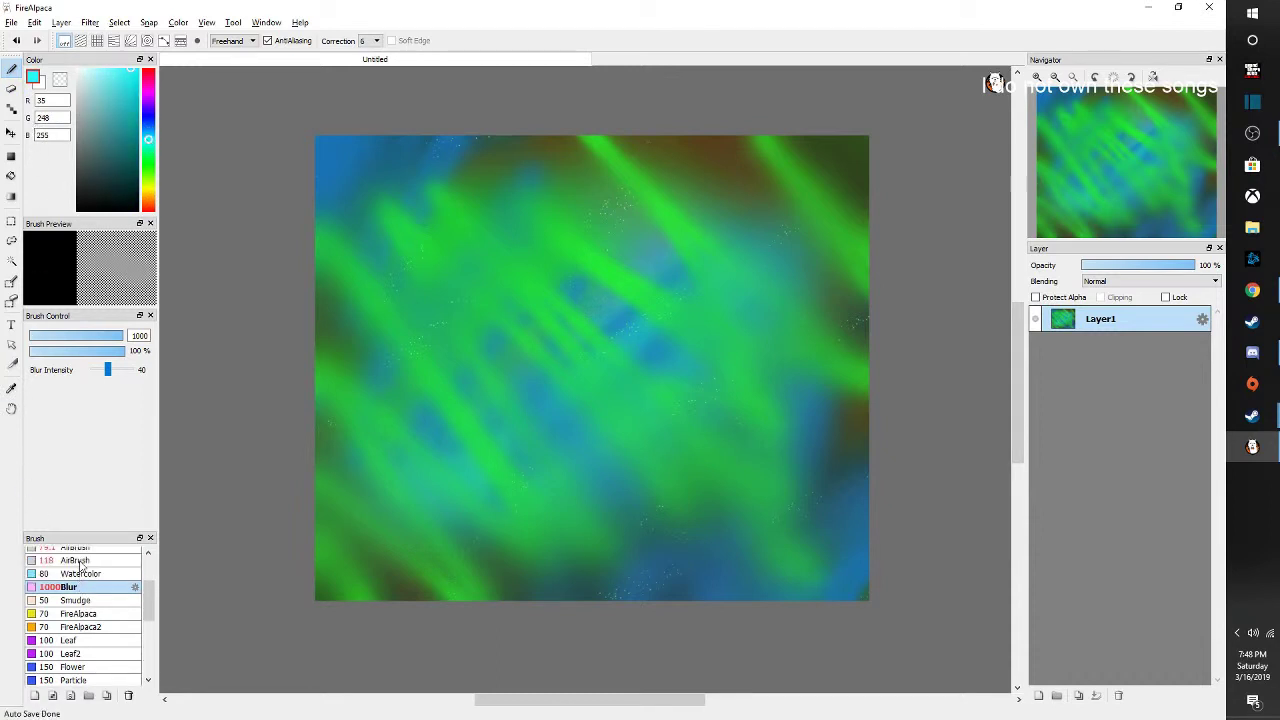
{"action": "left_click", "coordinate": [80, 561]}
{"action": "left_click", "coordinate": [89, 570]}
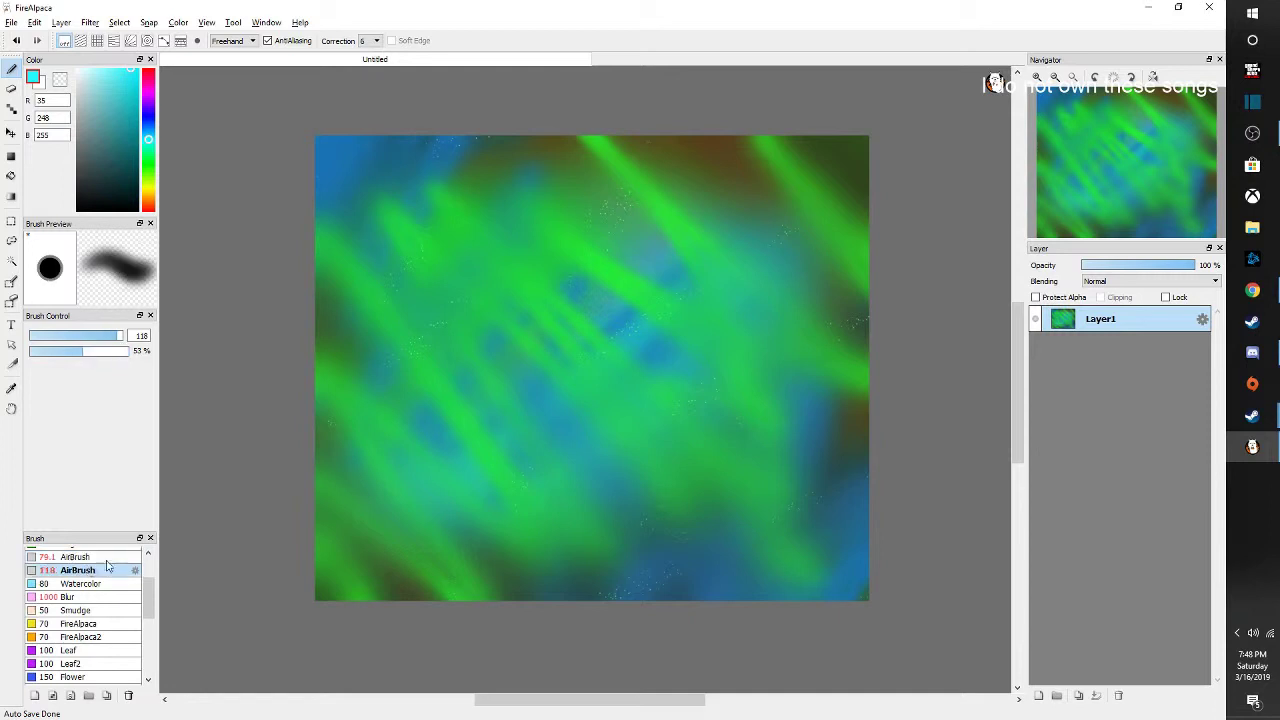
{"action": "mouse_move", "coordinate": [630, 320]}
{"action": "left_mouse_down"}
{"action": "mouse_move", "coordinate": [525, 405]}
{"action": "mouse_move", "coordinate": [522, 440]}
{"action": "mouse_move", "coordinate": [638, 367]}
{"action": "mouse_move", "coordinate": [607, 333]}
{"action": "mouse_move", "coordinate": [465, 465]}
{"action": "mouse_move", "coordinate": [661, 341]}
{"action": "mouse_move", "coordinate": [479, 455]}
{"action": "mouse_move", "coordinate": [628, 340]}
{"action": "mouse_move", "coordinate": [483, 480]}
{"action": "mouse_move", "coordinate": [682, 288]}
{"action": "mouse_move", "coordinate": [518, 427]}
{"action": "mouse_move", "coordinate": [582, 350]}
{"action": "mouse_move", "coordinate": [625, 455]}
{"action": "mouse_move", "coordinate": [564, 360]}
{"action": "mouse_move", "coordinate": [748, 295]}
{"action": "mouse_move", "coordinate": [493, 410]}
{"action": "mouse_move", "coordinate": [776, 235]}
{"action": "mouse_move", "coordinate": [427, 521]}
{"action": "mouse_move", "coordinate": [684, 352]}
{"action": "left_mouse_up"}
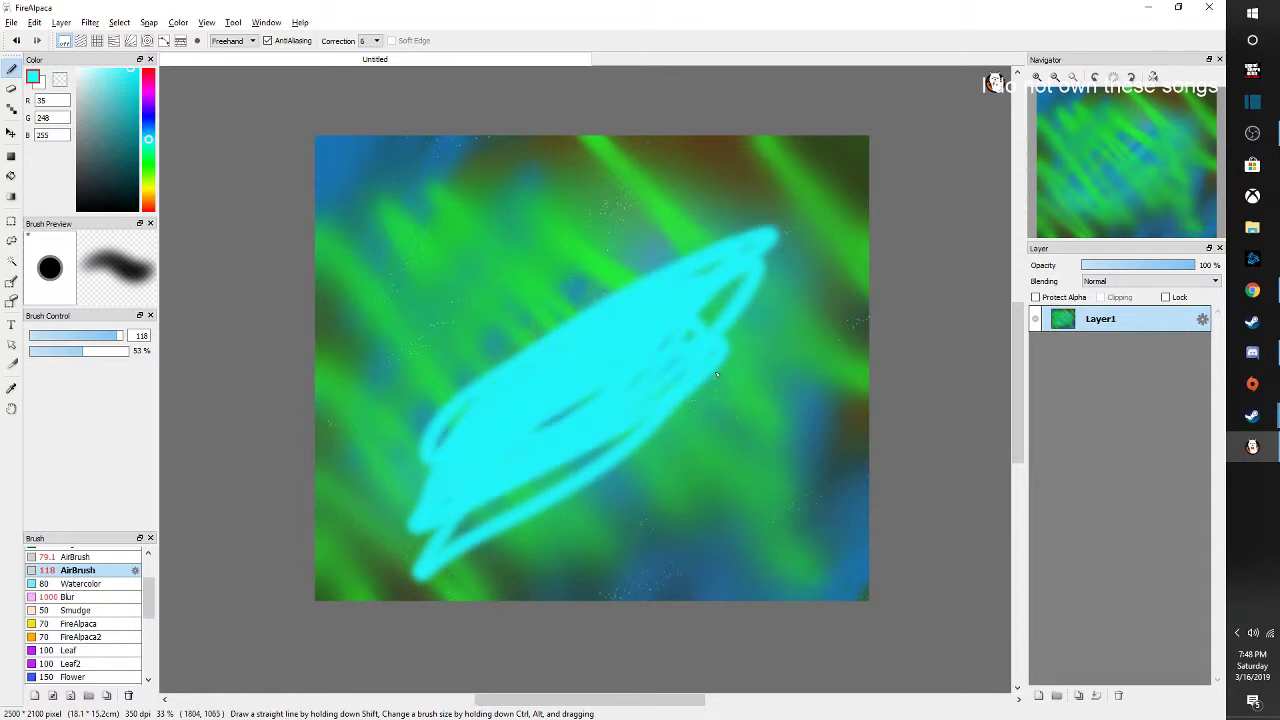
Lower the AirBrush opacity to 29% and paint mint green (RGB 35, 255, 132) inside the cyan diagonal band
{"action": "left_click_drag", "start_coordinate": [80, 356], "coordinate": [57, 356]}
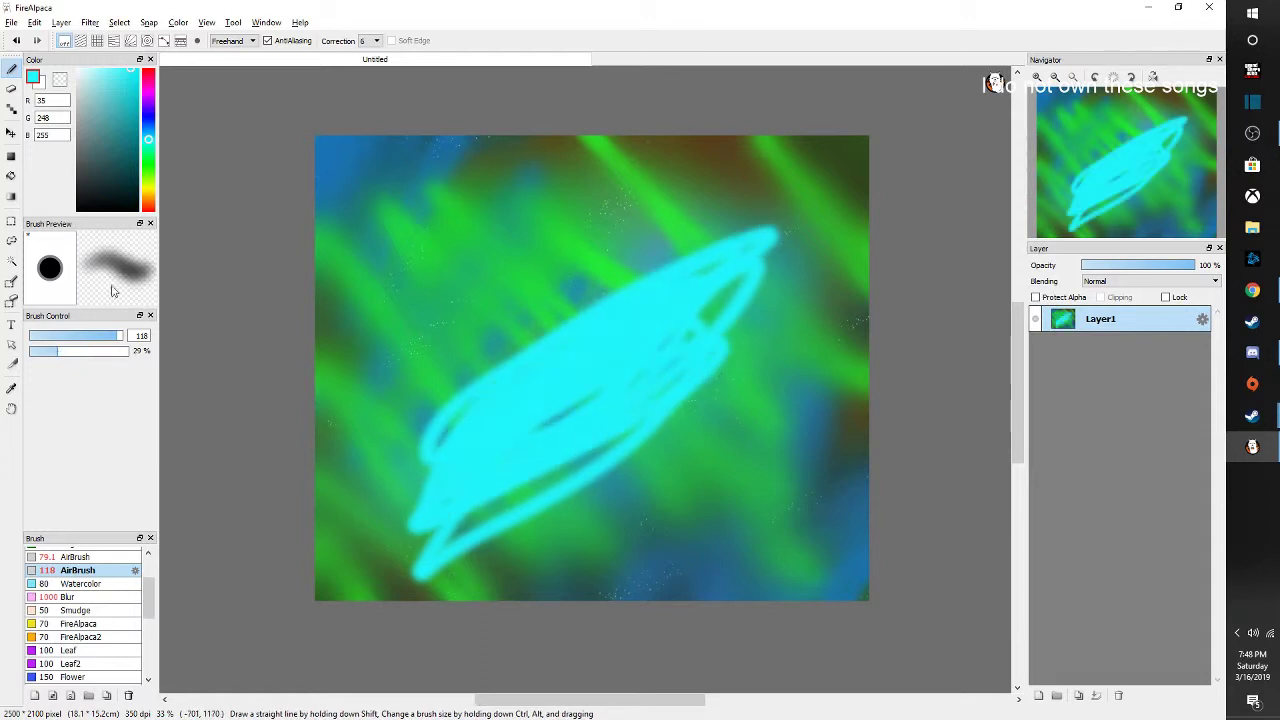
{"action": "left_click", "coordinate": [149, 156]}
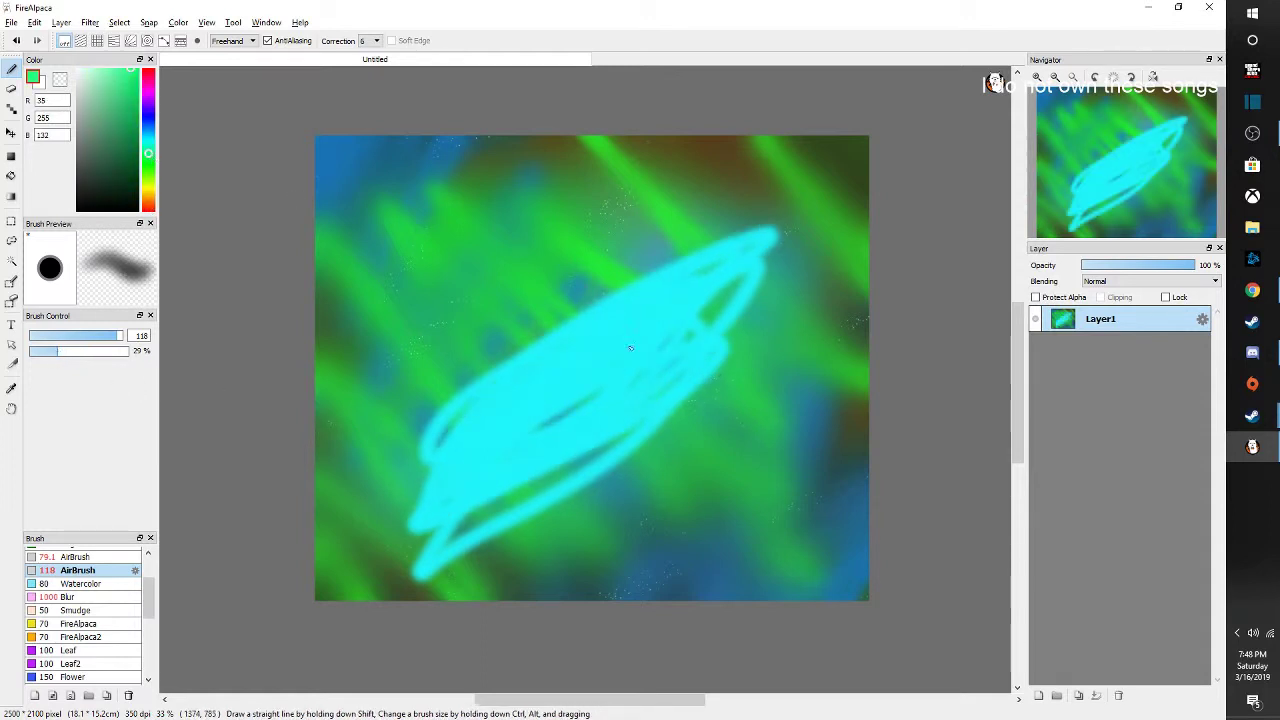
{"action": "left_click_drag", "start_coordinate": [621, 358], "coordinate": [460, 475]}
{"action": "left_click_drag", "start_coordinate": [710, 316], "coordinate": [525, 462]}
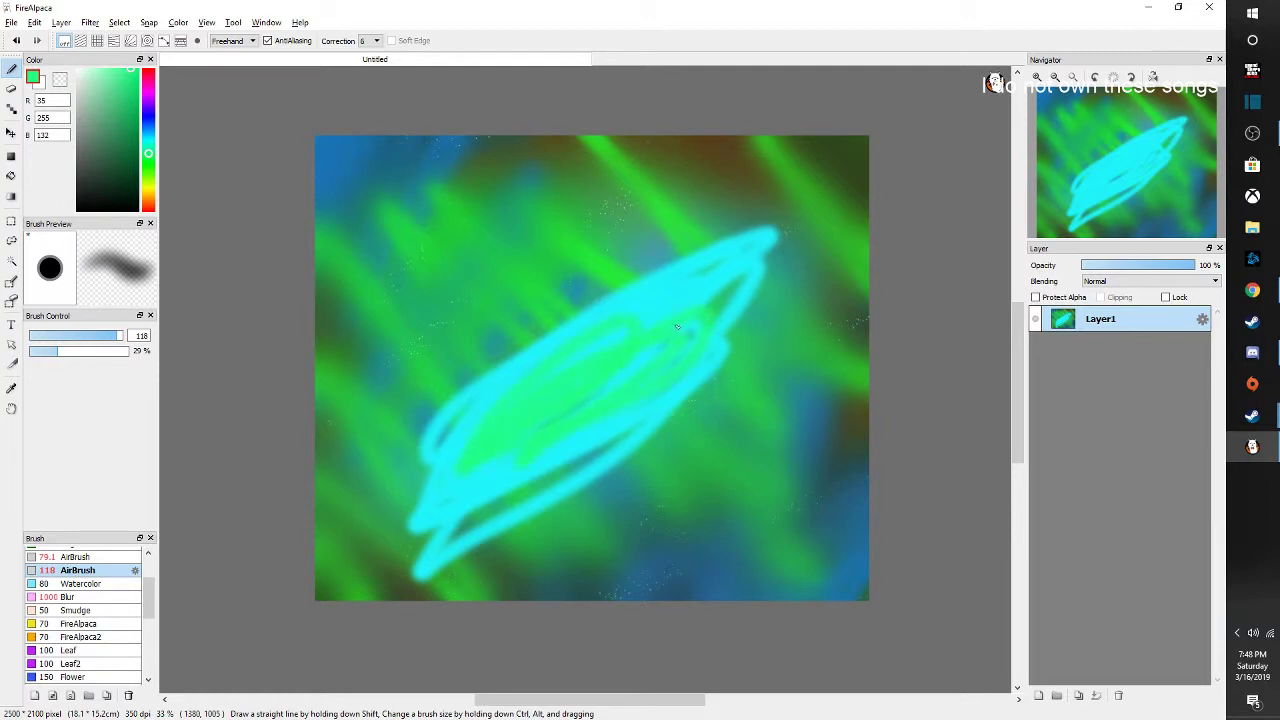
Scribble muted mauve AirBrush loops over the cyan diagonal band and paint grey-green (RGB 105, 157, 121) strokes inside it
{"action": "left_click", "coordinate": [148, 88]}
{"action": "left_click", "coordinate": [102, 137]}
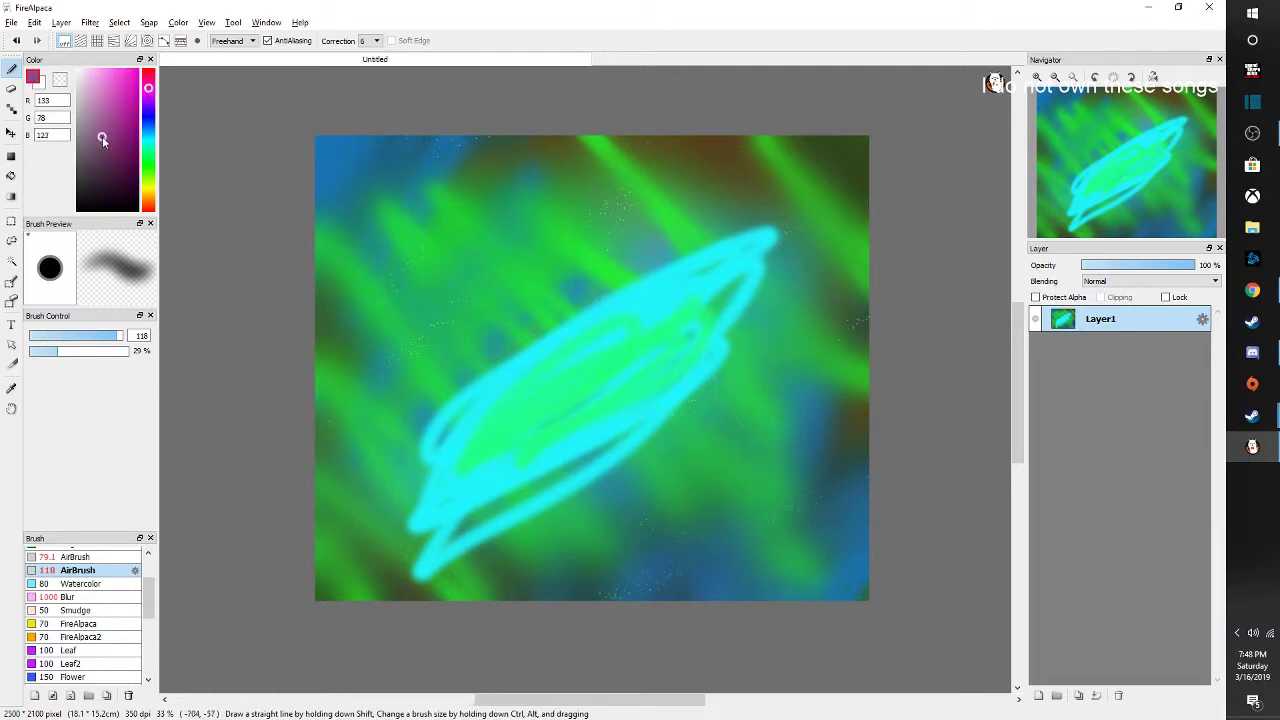
{"action": "left_click_drag", "start_coordinate": [102, 137], "coordinate": [96, 123]}
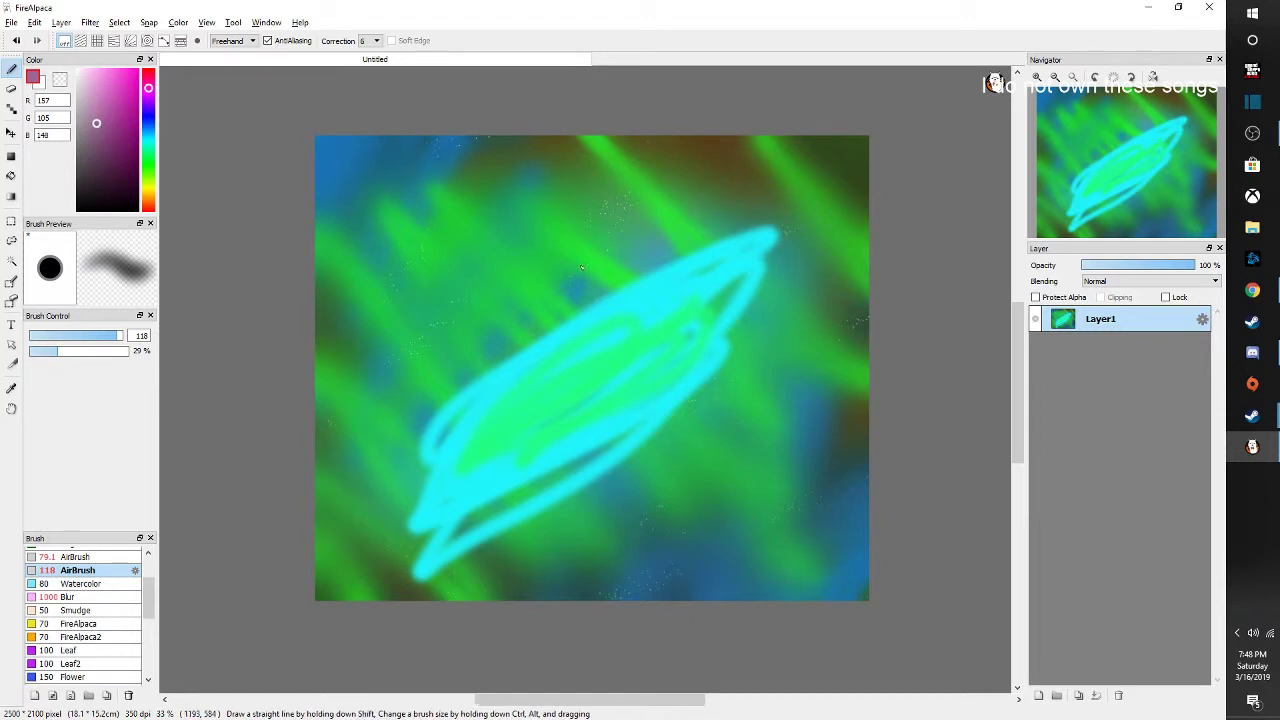
{"action": "mouse_move", "coordinate": [612, 280]}
{"action": "left_mouse_down"}
{"action": "mouse_move", "coordinate": [770, 329]}
{"action": "mouse_move", "coordinate": [468, 427]}
{"action": "mouse_move", "coordinate": [562, 498]}
{"action": "mouse_move", "coordinate": [552, 329]}
{"action": "mouse_move", "coordinate": [841, 326]}
{"action": "mouse_move", "coordinate": [774, 280]}
{"action": "mouse_move", "coordinate": [864, 255]}
{"action": "mouse_move", "coordinate": [465, 377]}
{"action": "mouse_move", "coordinate": [832, 240]}
{"action": "mouse_move", "coordinate": [431, 461]}
{"action": "mouse_move", "coordinate": [792, 334]}
{"action": "mouse_move", "coordinate": [625, 248]}
{"action": "left_mouse_up"}
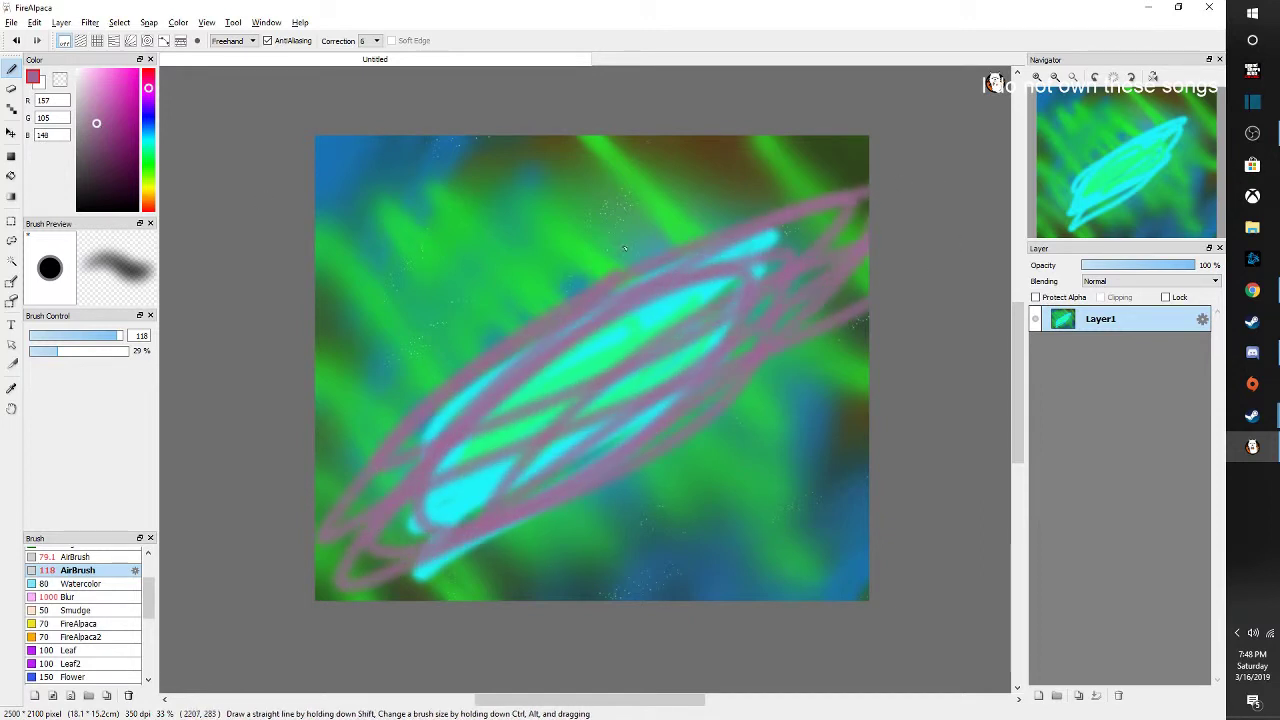
{"action": "left_click", "coordinate": [148, 157]}
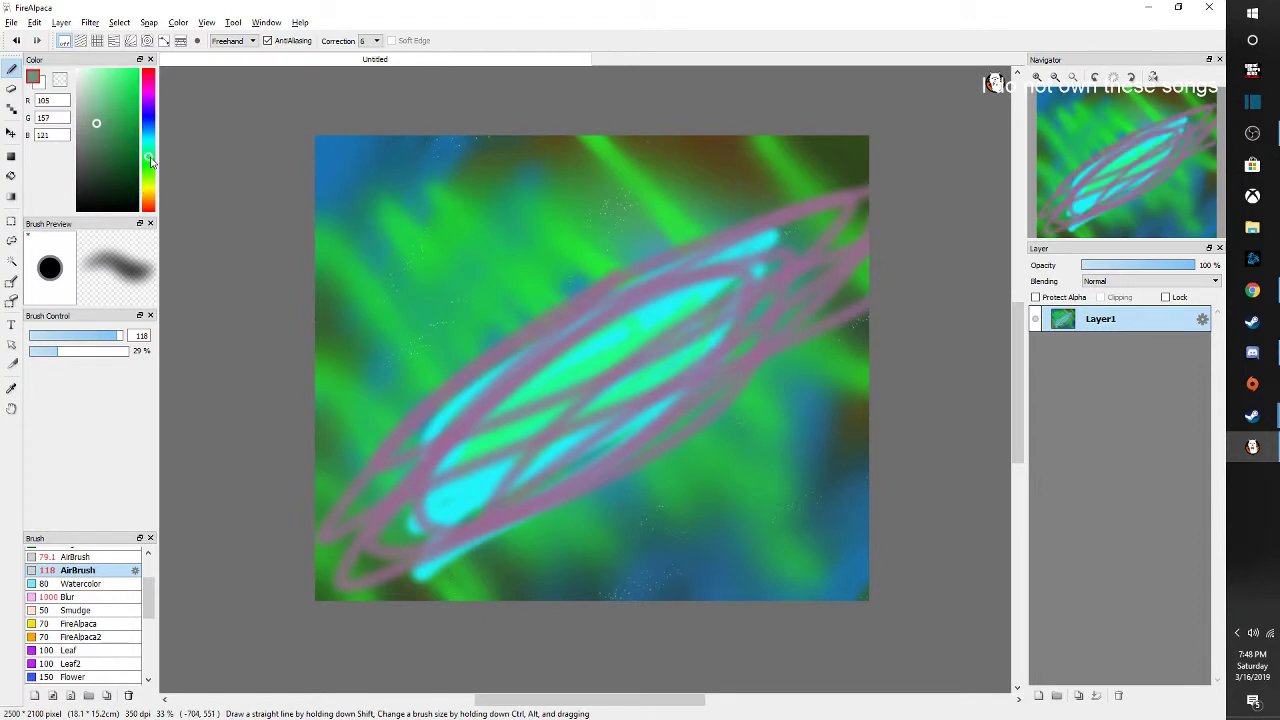
{"action": "mouse_move", "coordinate": [612, 355]}
{"action": "left_mouse_down"}
{"action": "mouse_move", "coordinate": [470, 445]}
{"action": "mouse_move", "coordinate": [703, 346]}
{"action": "mouse_move", "coordinate": [608, 378]}
{"action": "mouse_move", "coordinate": [639, 328]}
{"action": "left_mouse_up"}
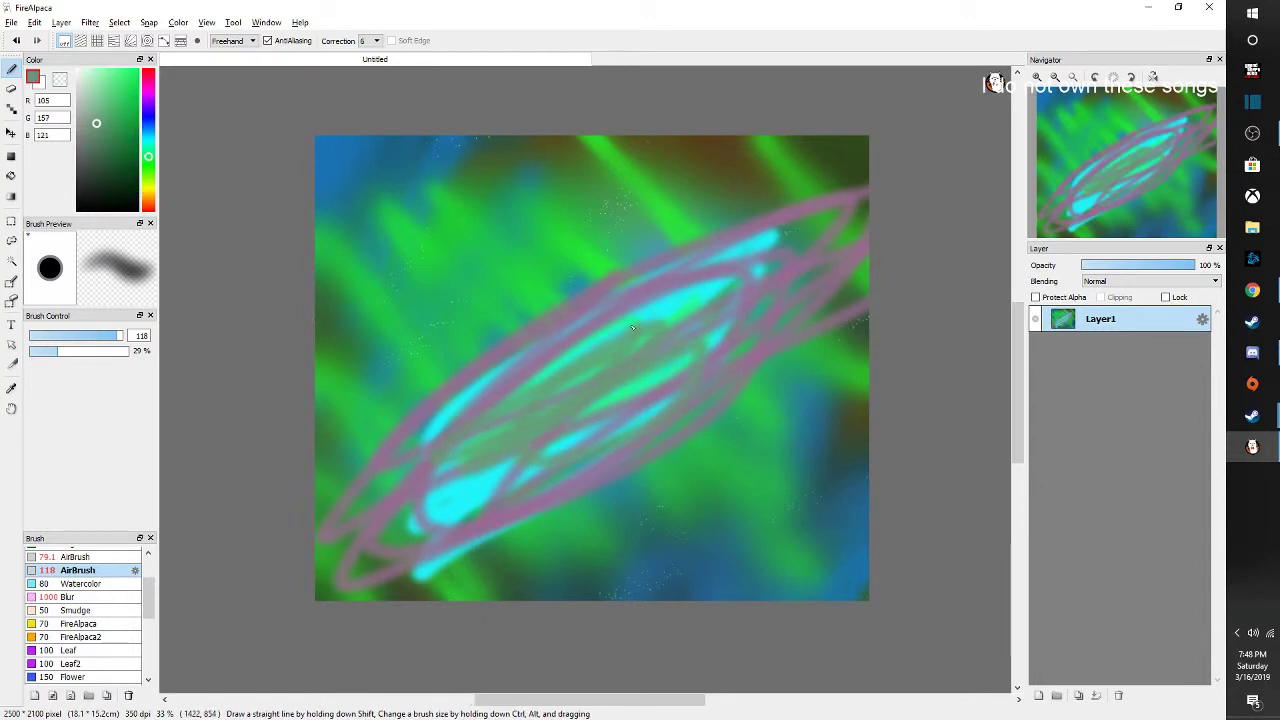
Scatter size 113 Star2 particles around the diagonal band and soften the band with the size 1000 Blur brush
{"action": "scroll", "coordinate": [72, 625], "scroll_direction": "down", "scroll_amount": 2}
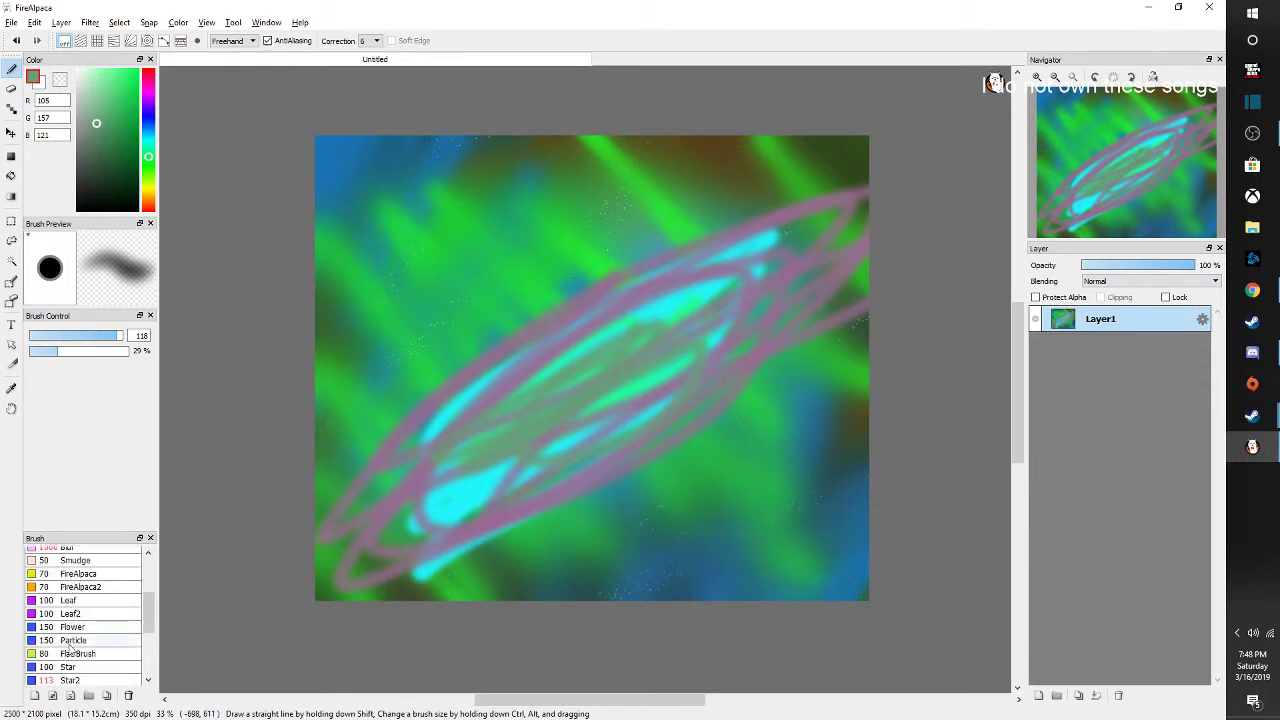
{"action": "left_click", "coordinate": [70, 680]}
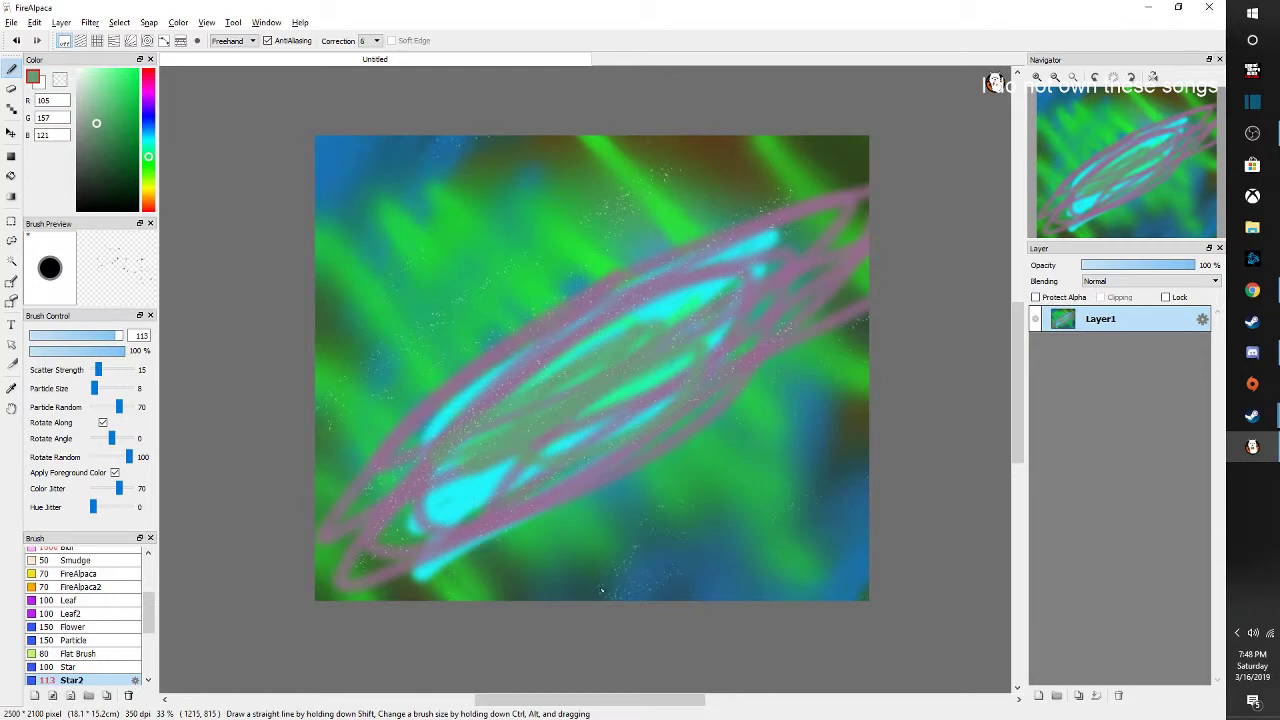
{"action": "scroll", "coordinate": [72, 596], "scroll_direction": "up", "scroll_amount": 1}
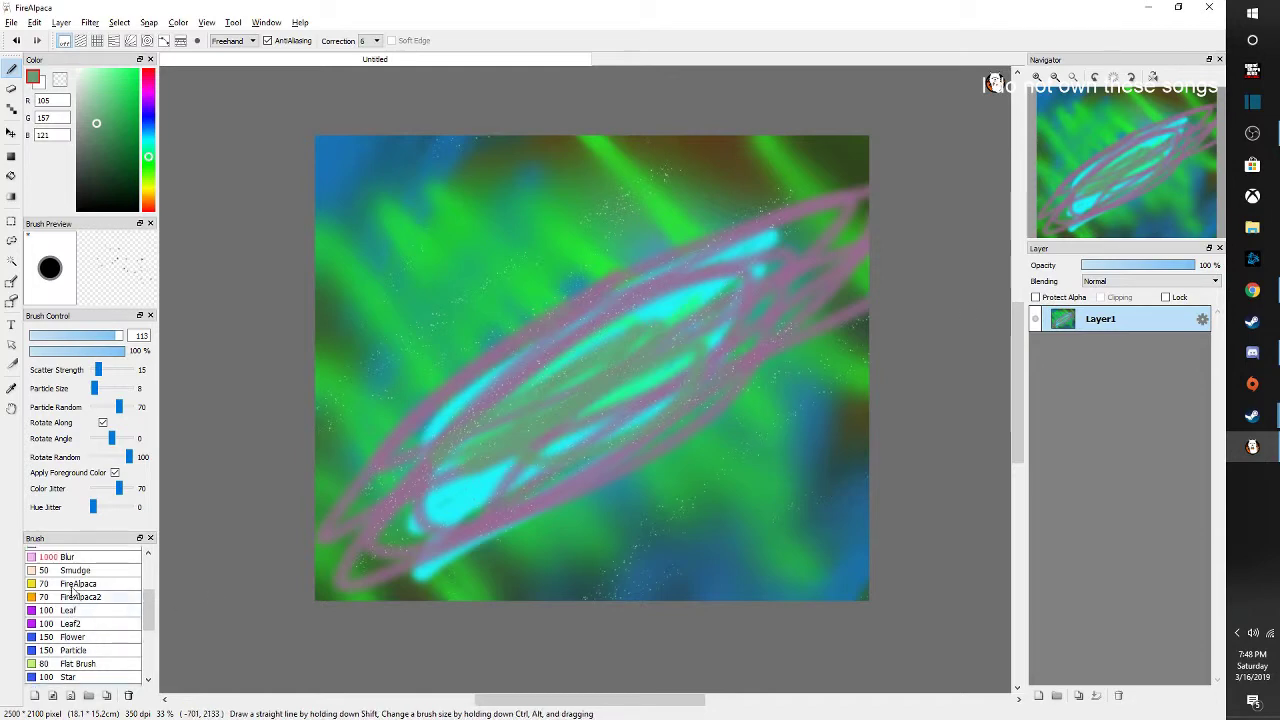
{"action": "left_click", "coordinate": [62, 556]}
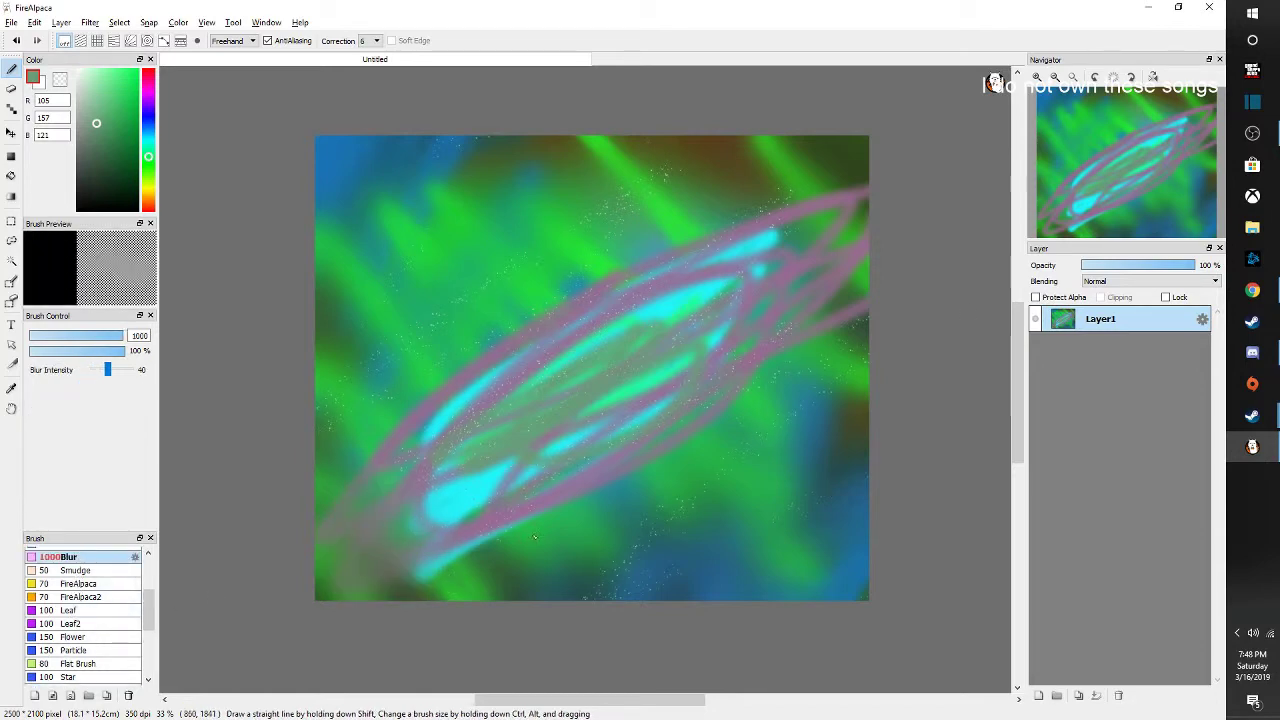
{"action": "mouse_move", "coordinate": [535, 537]}
{"action": "left_mouse_down"}
{"action": "mouse_move", "coordinate": [634, 454]}
{"action": "mouse_move", "coordinate": [440, 477]}
{"action": "mouse_move", "coordinate": [383, 446]}
{"action": "mouse_move", "coordinate": [625, 283]}
{"action": "left_mouse_up"}
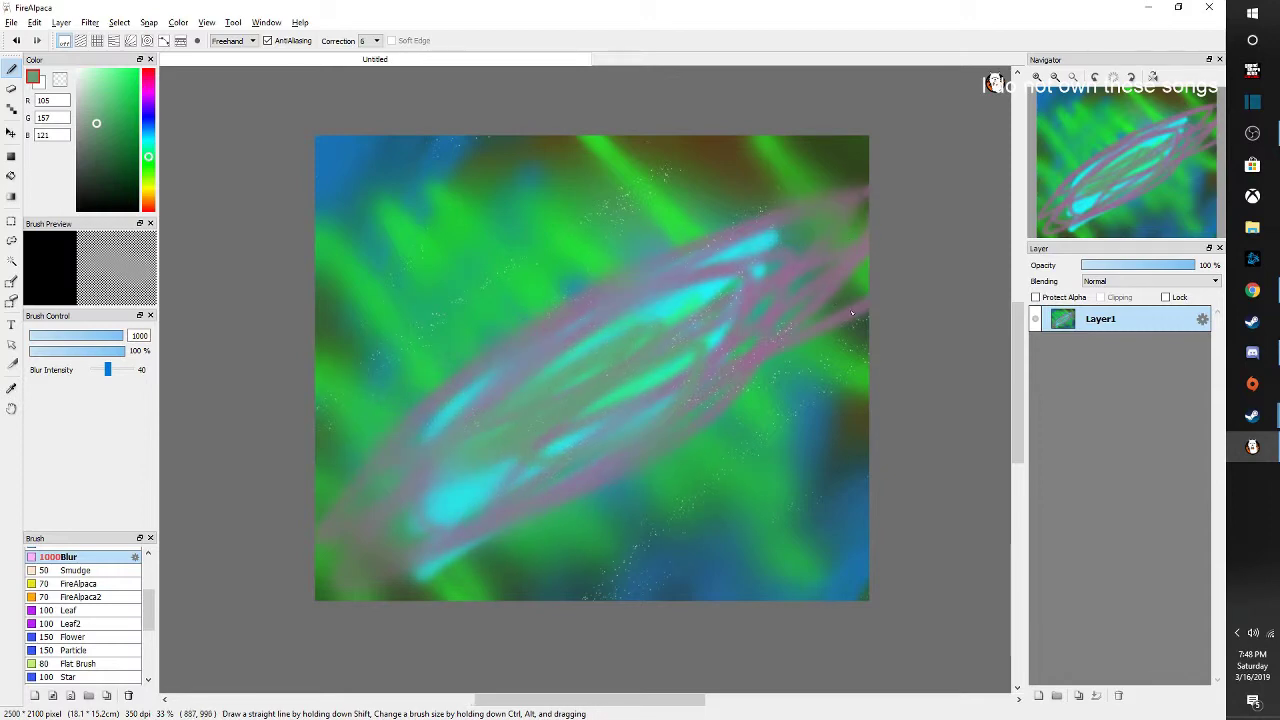
{"action": "left_click_drag", "start_coordinate": [847, 216], "coordinate": [613, 319]}
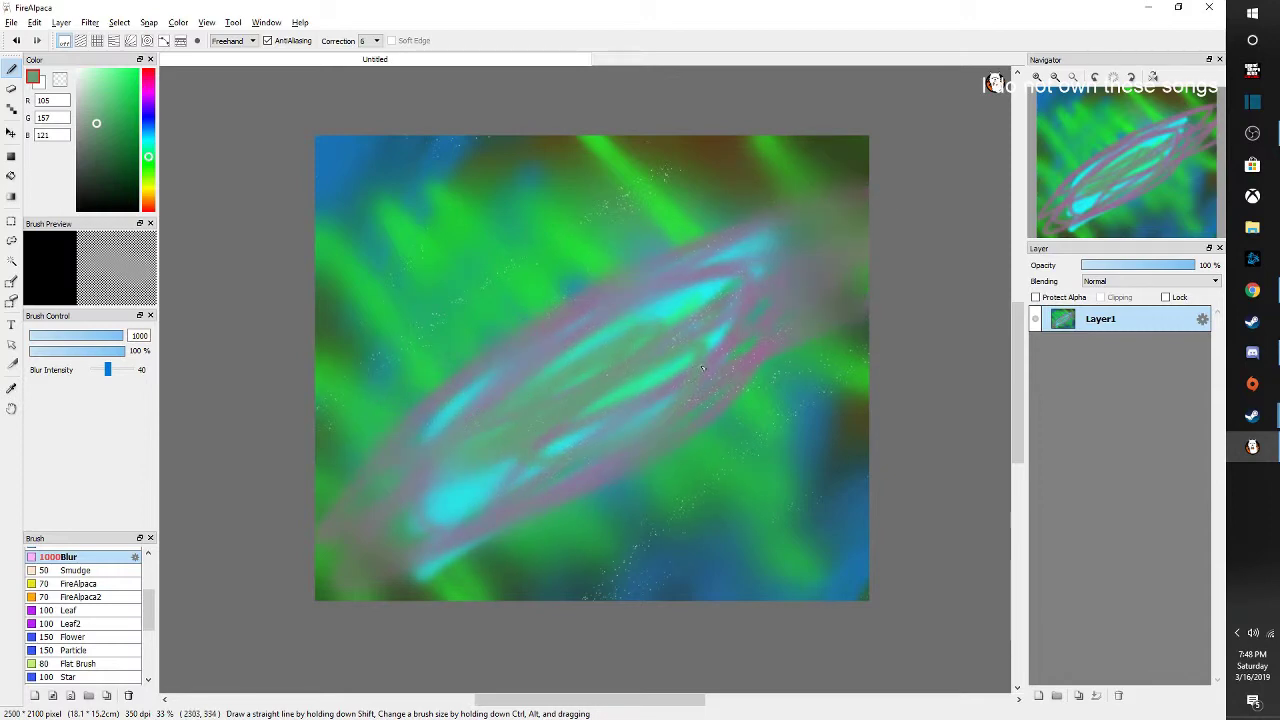
{"action": "left_click_drag", "start_coordinate": [702, 368], "coordinate": [687, 367]}
{"action": "left_click_drag", "start_coordinate": [455, 434], "coordinate": [687, 408]}
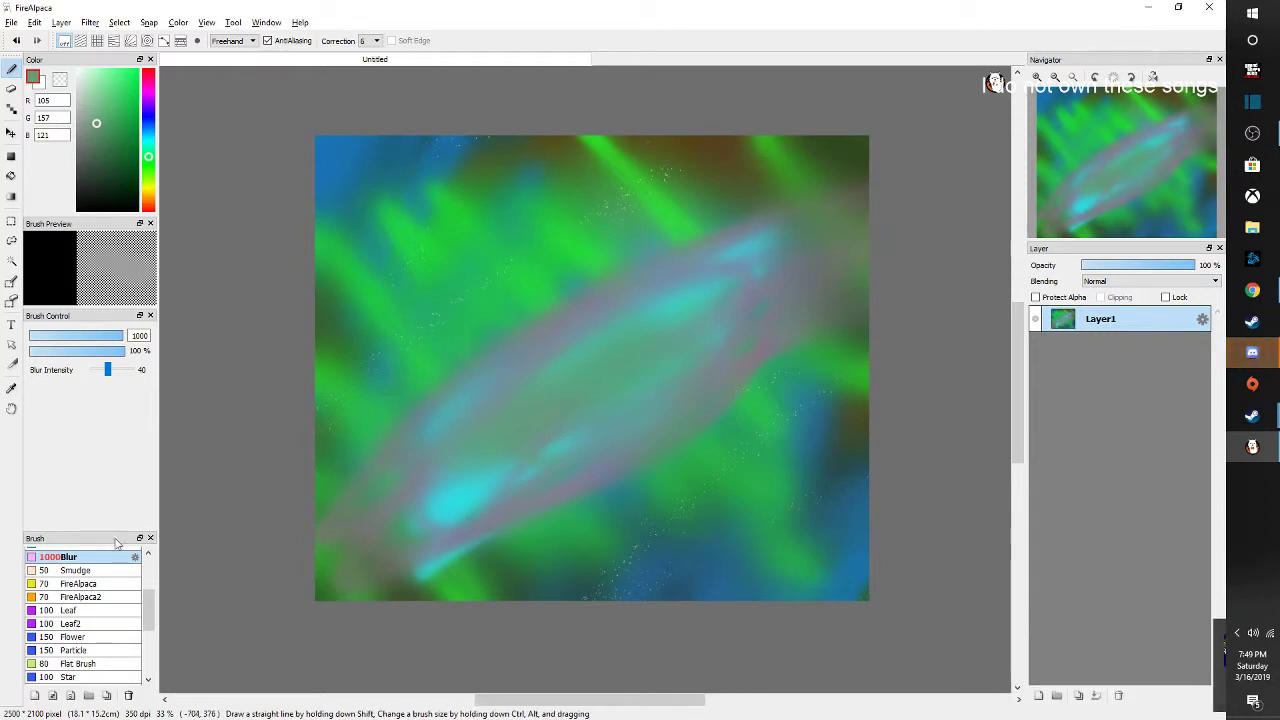
Scatter size 100 Star particles across the canvas and change the colour to dark grey (RGB 64, 70, 65)
{"action": "left_click", "coordinate": [93, 664]}
{"action": "left_click", "coordinate": [93, 677]}
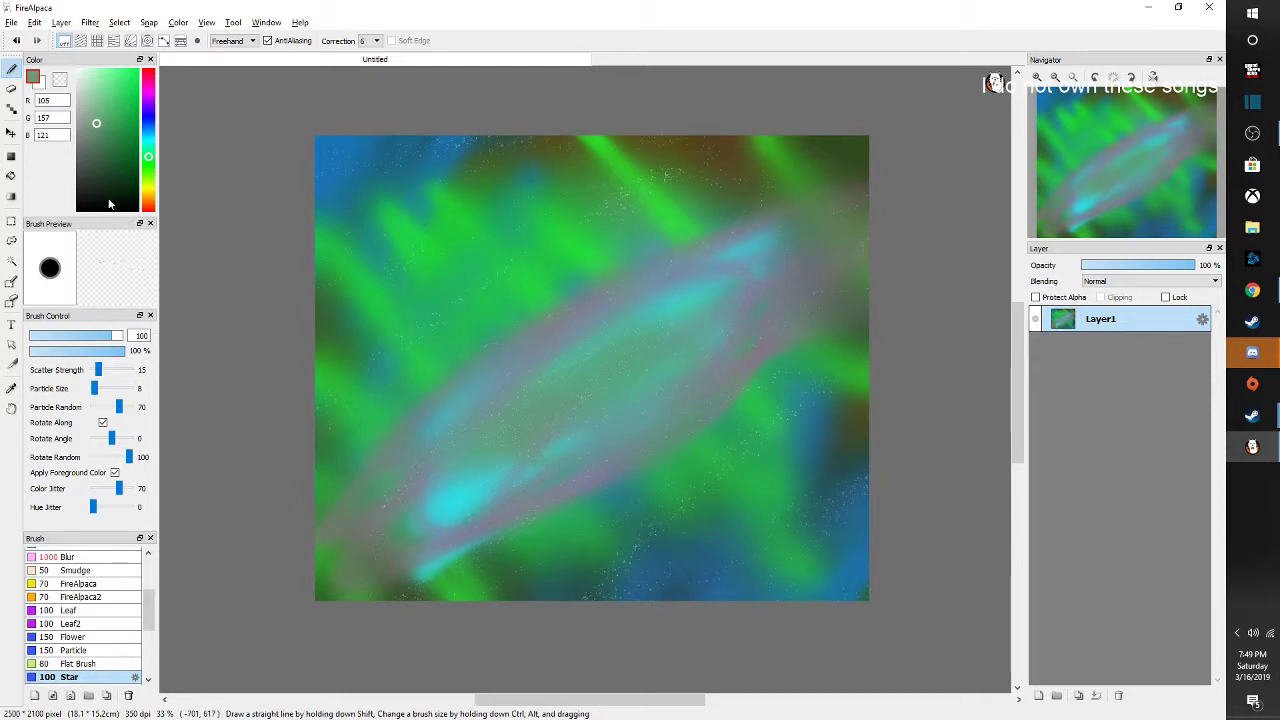
{"action": "left_click_drag", "start_coordinate": [101, 191], "coordinate": [82, 175]}
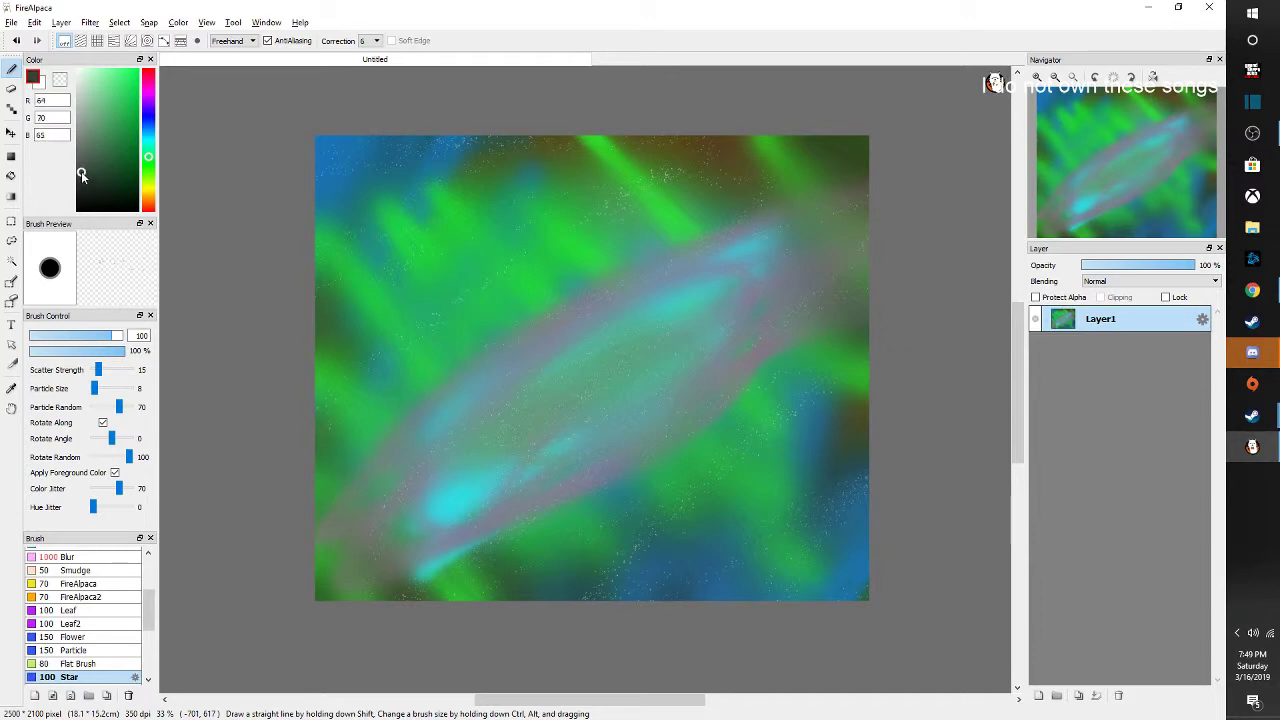
{"action": "scroll", "coordinate": [70, 568], "scroll_direction": "up", "scroll_amount": 3}
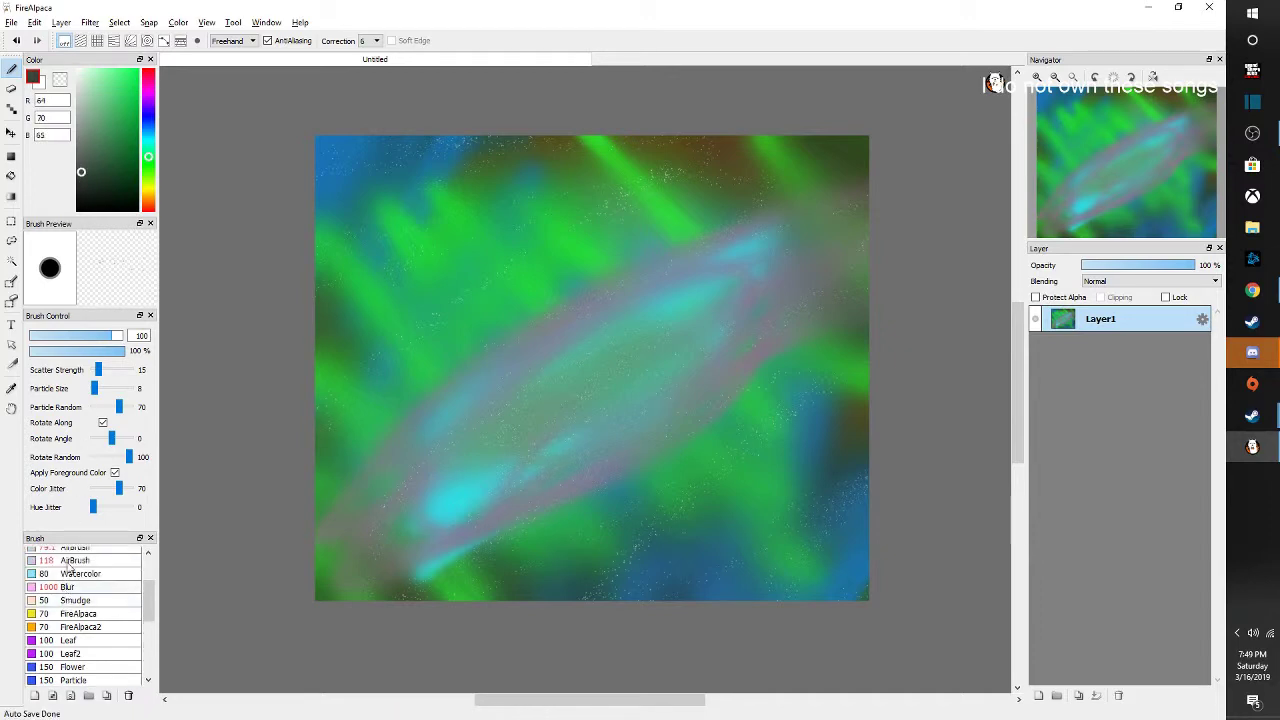
{"action": "left_click", "coordinate": [67, 563]}
{"action": "double_click", "coordinate": [67, 564]}
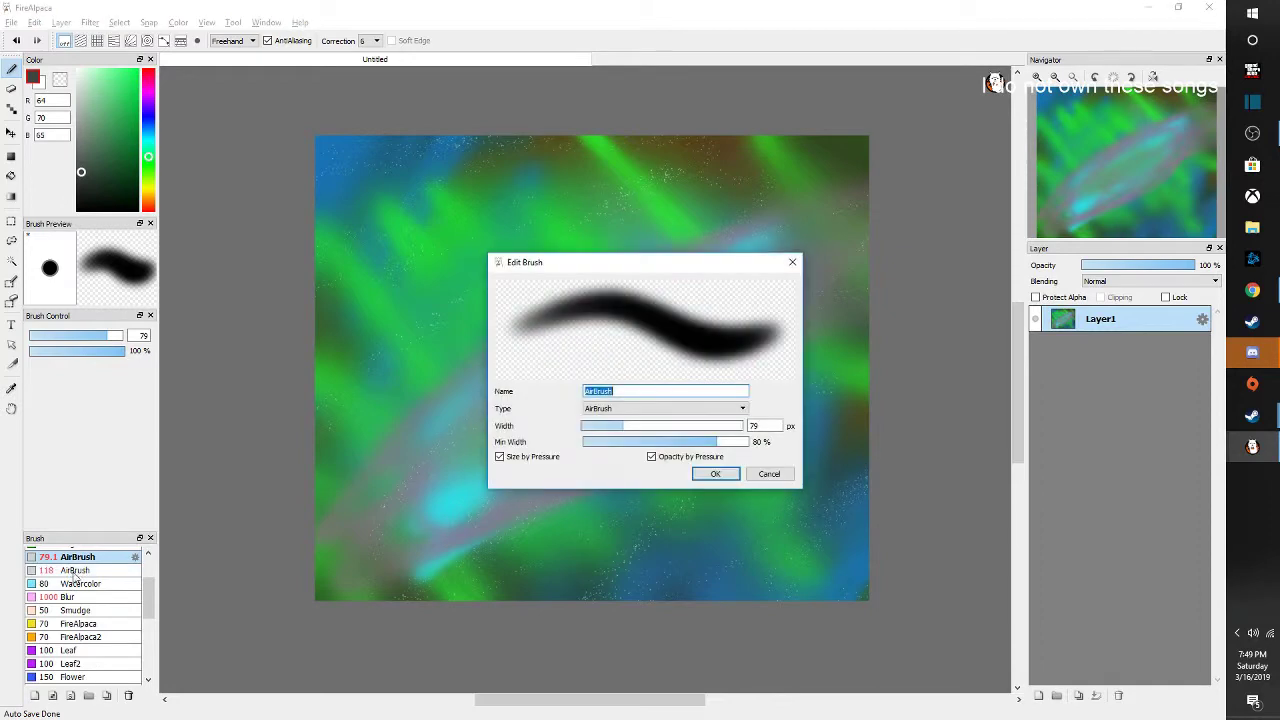
{"action": "left_click", "coordinate": [769, 474]}
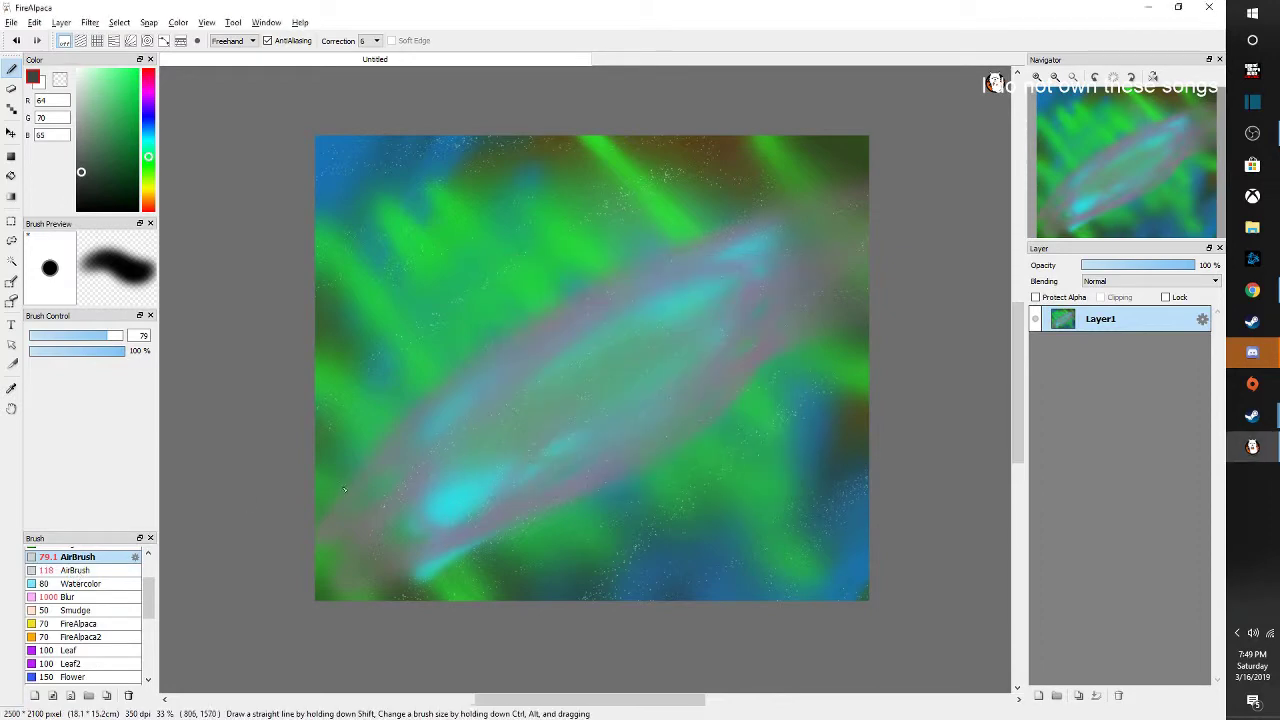
Set the larger AirBrush to size 1000 and 12% opacity and darken the canvas edges and corners with dark grey
{"action": "left_click", "coordinate": [84, 568]}
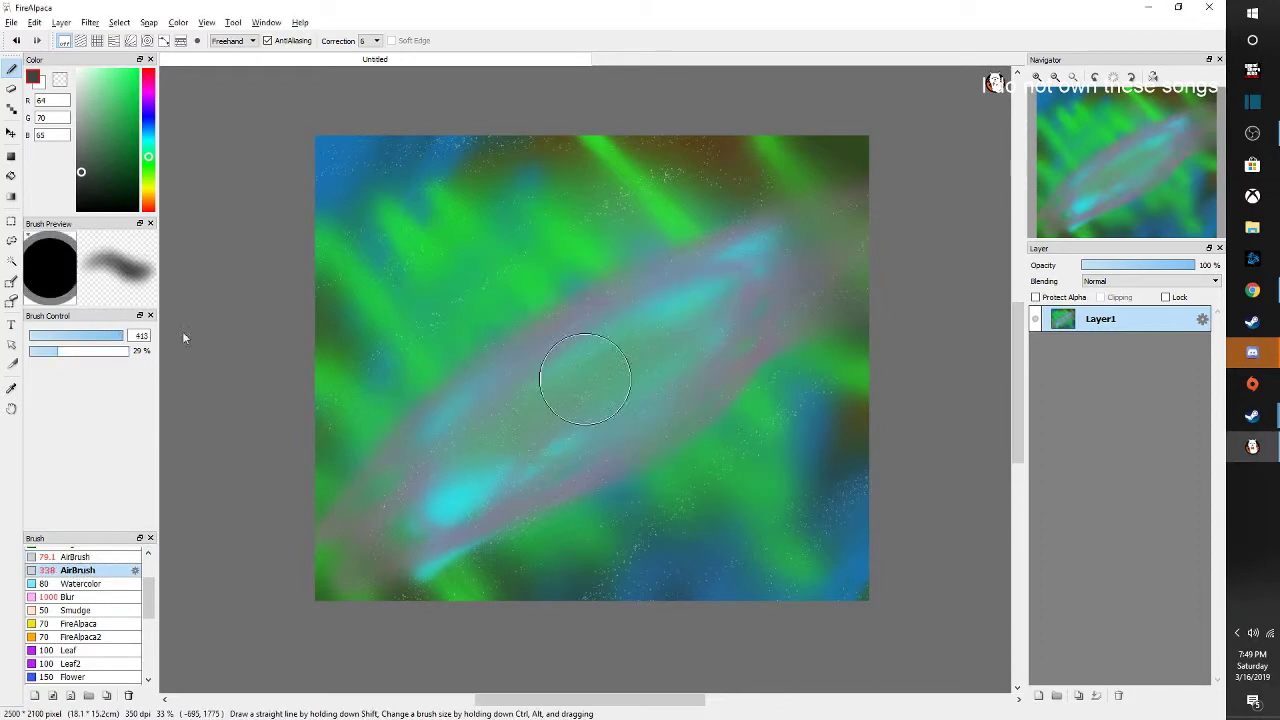
{"action": "left_click_drag", "start_coordinate": [121, 336], "coordinate": [182, 331]}
{"action": "left_click", "coordinate": [41, 351]}
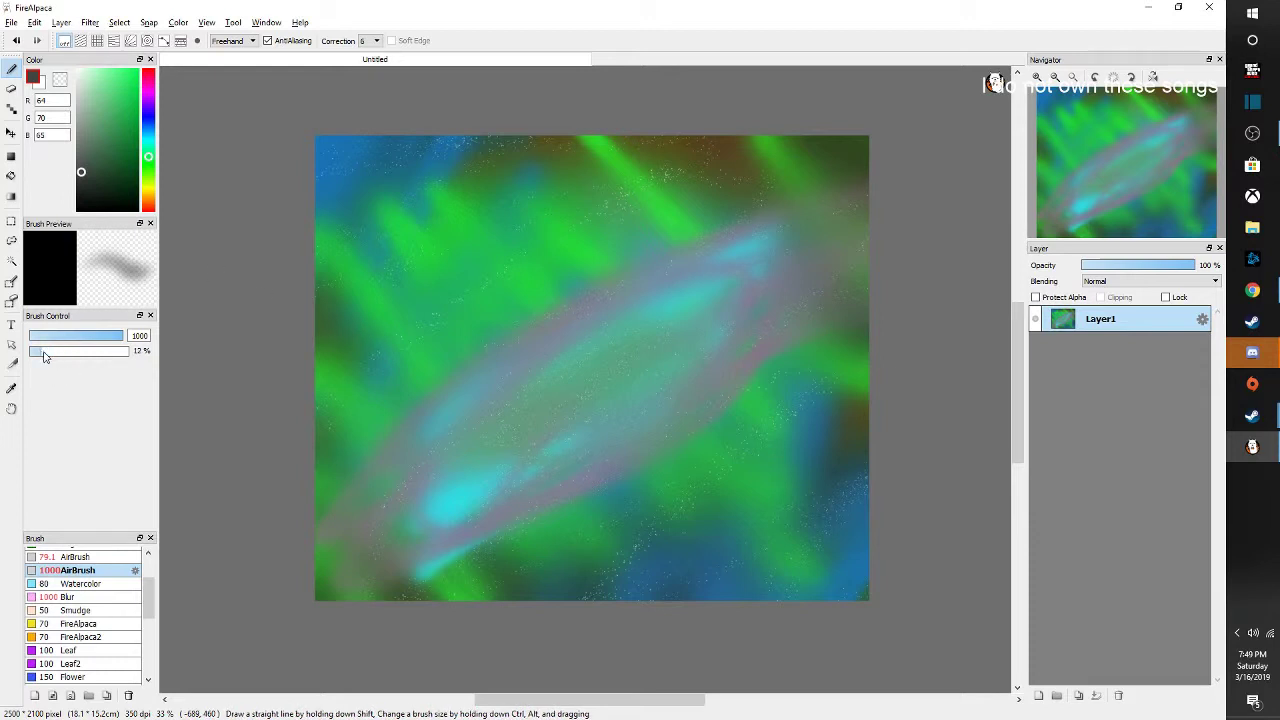
{"action": "mouse_move", "coordinate": [207, 315]}
{"action": "left_mouse_down"}
{"action": "mouse_move", "coordinate": [343, 163]}
{"action": "mouse_move", "coordinate": [306, 477]}
{"action": "mouse_move", "coordinate": [280, 300]}
{"action": "mouse_move", "coordinate": [330, 172]}
{"action": "mouse_move", "coordinate": [560, 140]}
{"action": "mouse_move", "coordinate": [900, 330]}
{"action": "mouse_move", "coordinate": [860, 620]}
{"action": "mouse_move", "coordinate": [848, 602]}
{"action": "left_mouse_up"}
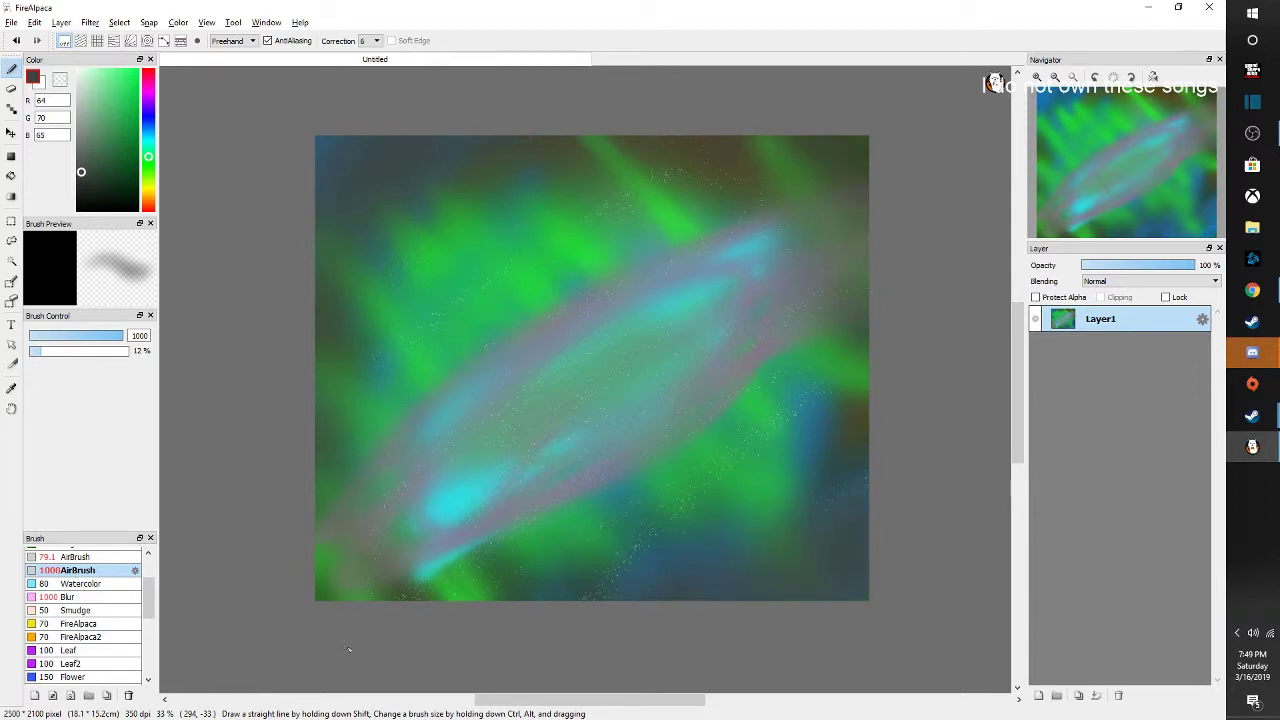
{"action": "mouse_move", "coordinate": [349, 649]}
{"action": "left_mouse_down"}
{"action": "mouse_move", "coordinate": [943, 431]}
{"action": "mouse_move", "coordinate": [951, 340]}
{"action": "mouse_move", "coordinate": [834, 263]}
{"action": "mouse_move", "coordinate": [191, 624]}
{"action": "left_mouse_up"}
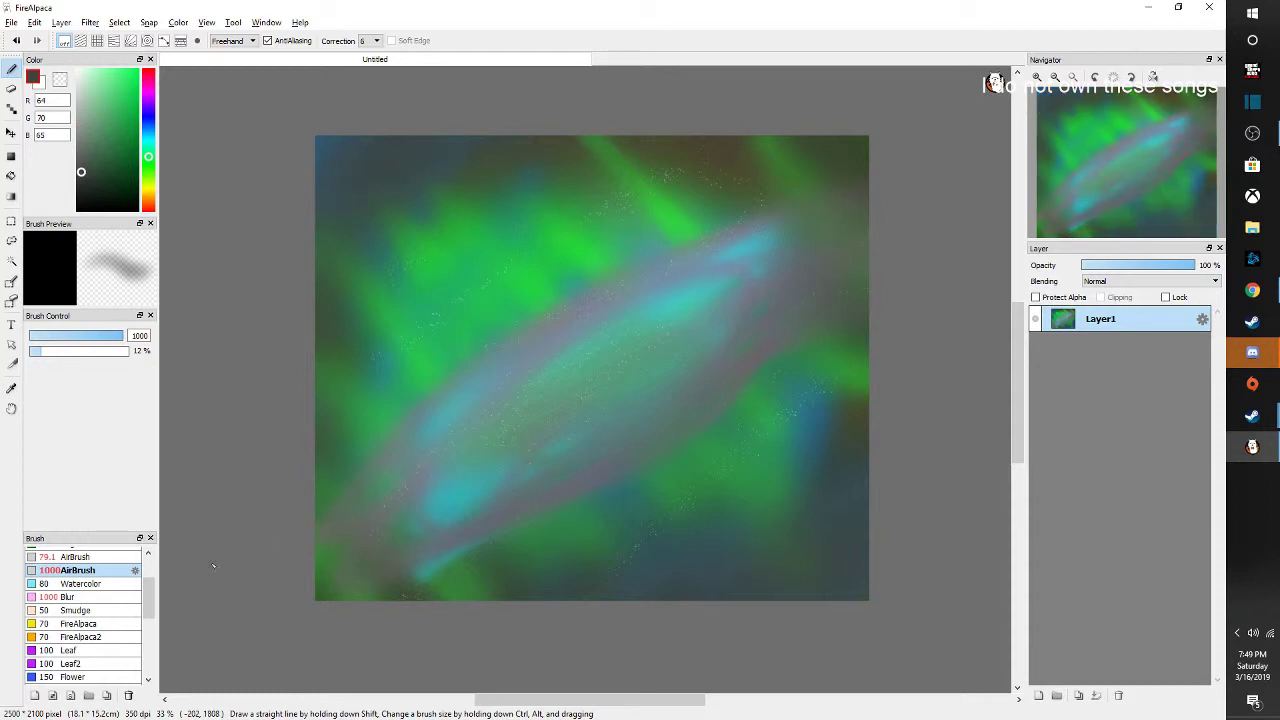
Scatter size 100 Star particles over the darkened edges and corners of the canvas
{"action": "left_click", "coordinate": [91, 599]}
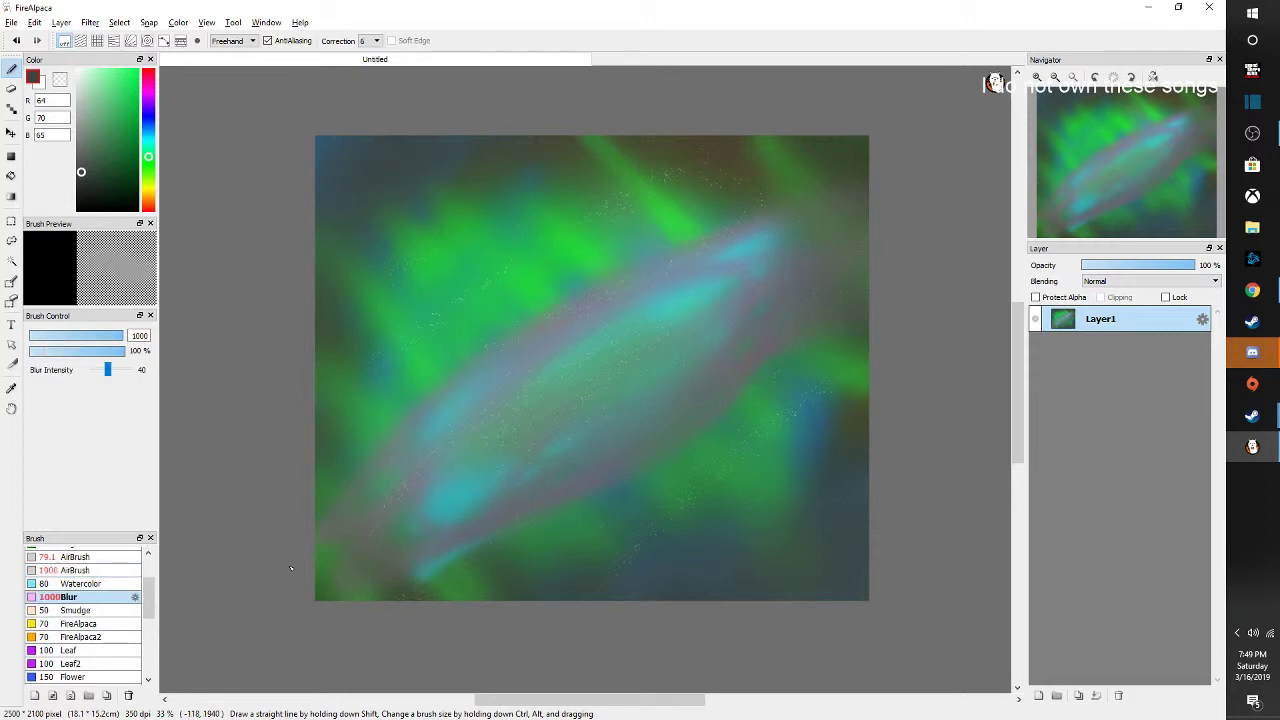
{"action": "left_click", "coordinate": [100, 663]}
{"action": "scroll", "coordinate": [100, 665], "scroll_direction": "down", "scroll_amount": 3}
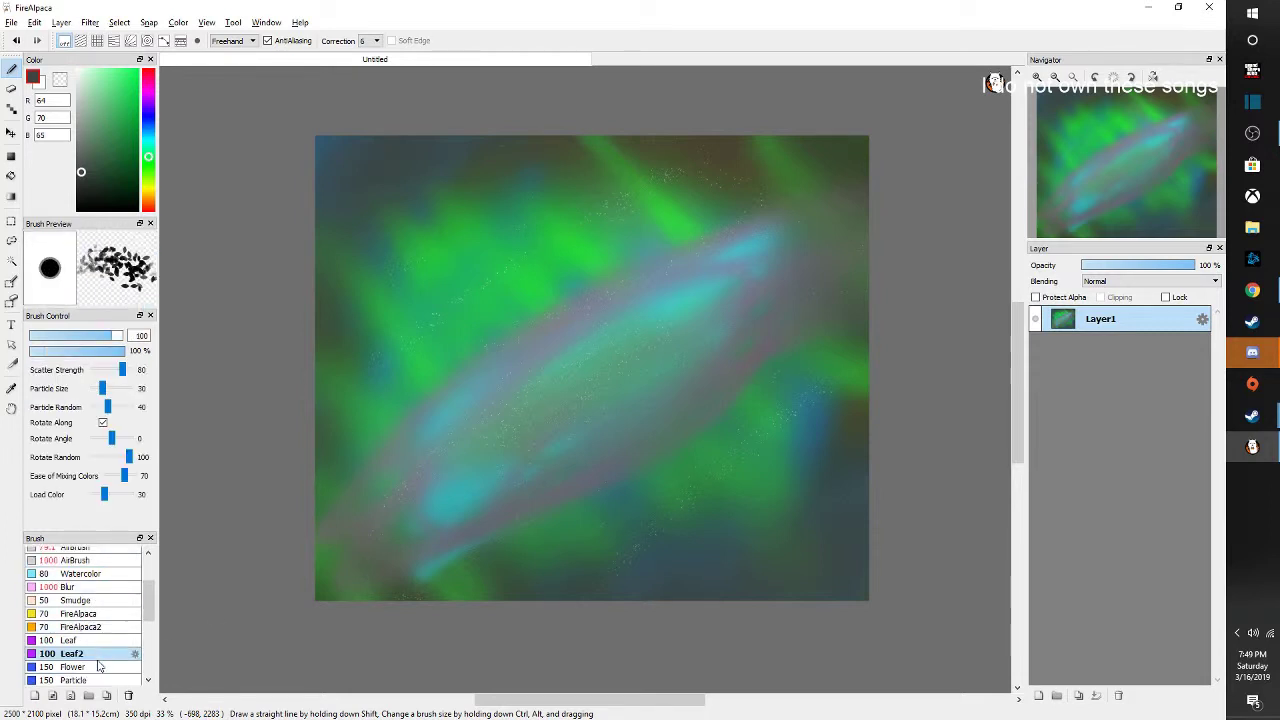
{"action": "left_click", "coordinate": [92, 678]}
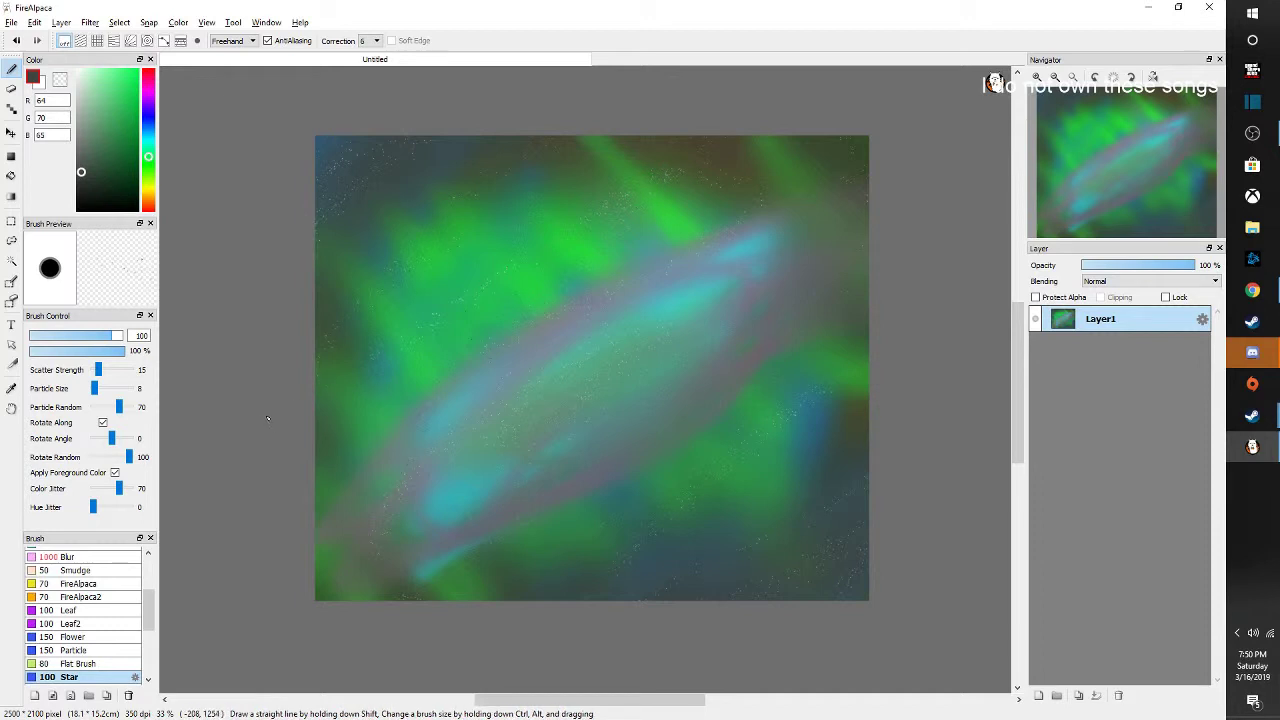
Change the colour to green (RGB 50, 164, 84) and wash it over the diagonal band with the size 1000 AirBrush
{"action": "left_click_drag", "start_coordinate": [116, 189], "coordinate": [120, 121]}
{"action": "scroll", "coordinate": [78, 600], "scroll_direction": "up", "scroll_amount": 2}
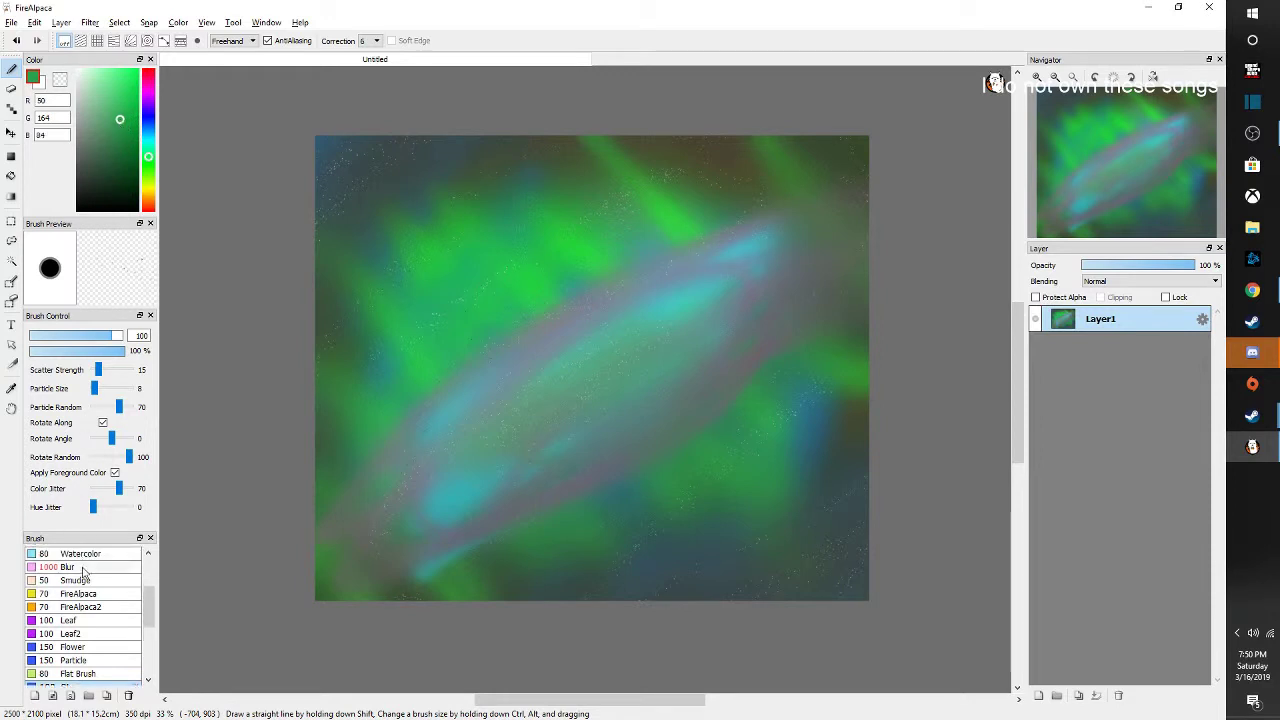
{"action": "left_click", "coordinate": [78, 573]}
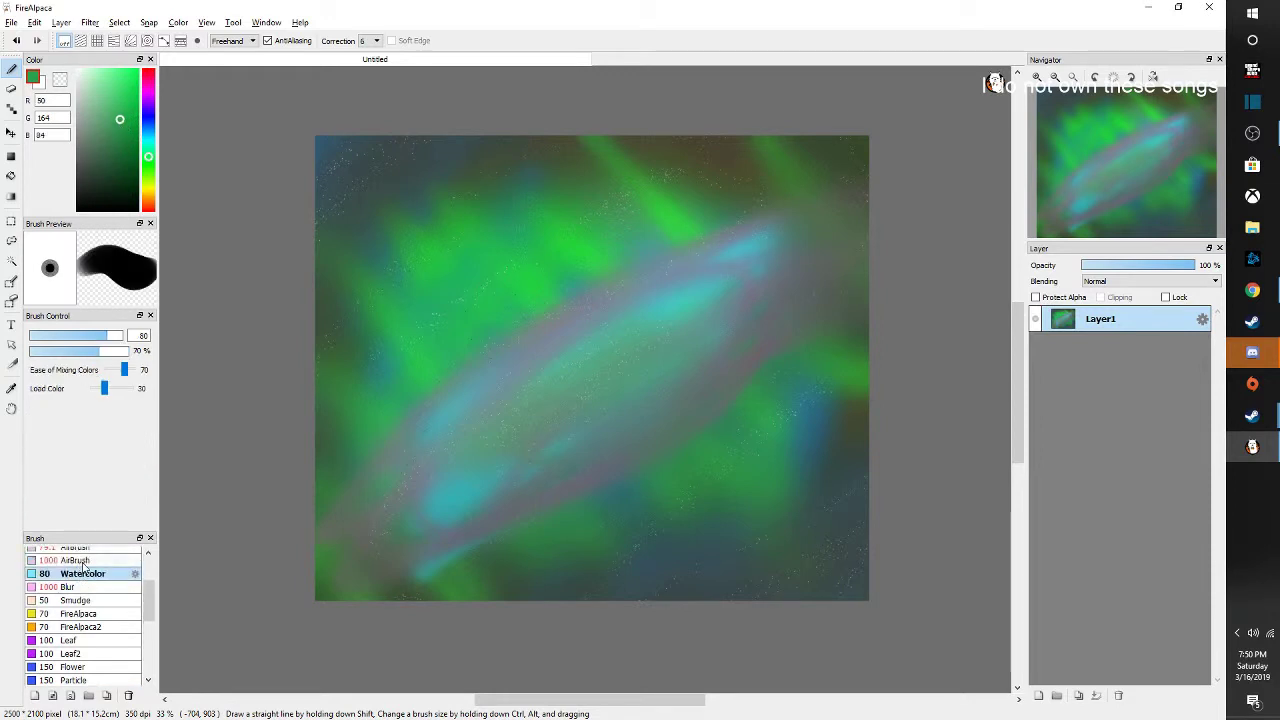
{"action": "left_click", "coordinate": [78, 561]}
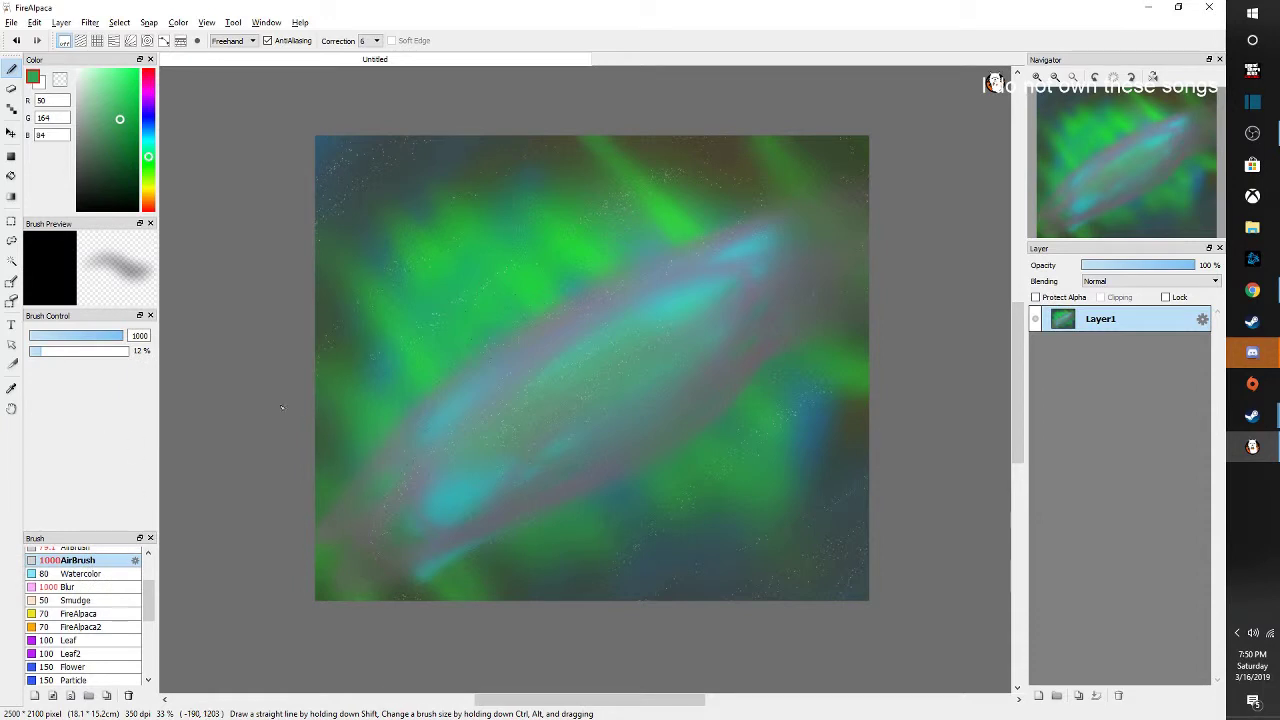
{"action": "mouse_move", "coordinate": [865, 274]}
{"action": "left_mouse_down"}
{"action": "mouse_move", "coordinate": [651, 236]}
{"action": "mouse_move", "coordinate": [406, 398]}
{"action": "mouse_move", "coordinate": [315, 505]}
{"action": "mouse_move", "coordinate": [306, 566]}
{"action": "mouse_move", "coordinate": [397, 580]}
{"action": "mouse_move", "coordinate": [667, 464]}
{"action": "mouse_move", "coordinate": [798, 271]}
{"action": "mouse_move", "coordinate": [785, 230]}
{"action": "left_mouse_up"}
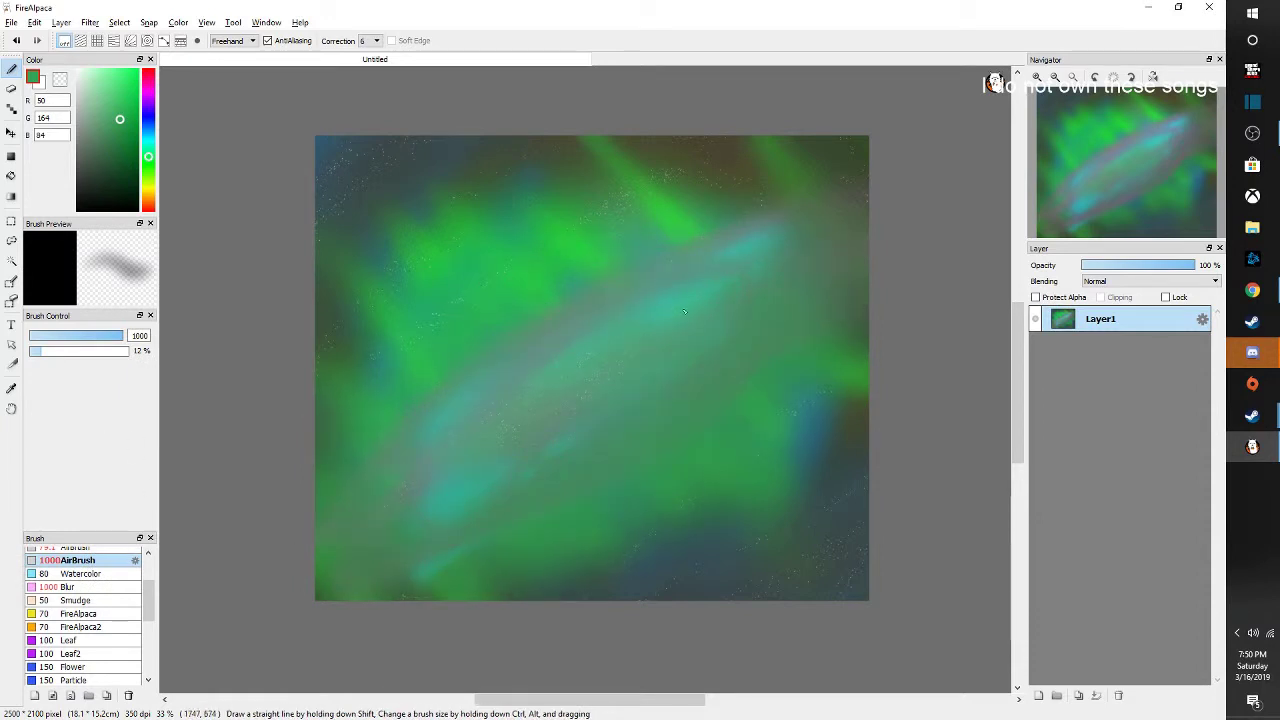
{"action": "key", "text": "ctrl+z"}
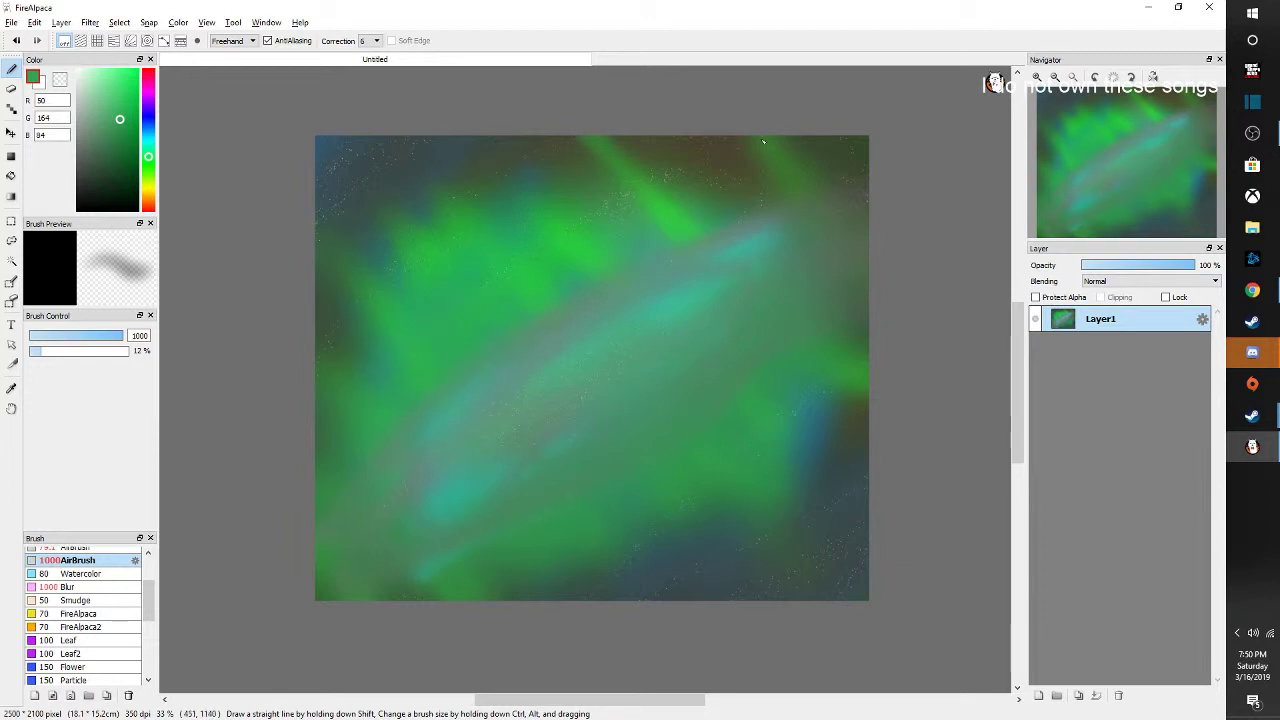
{"action": "left_click_drag", "start_coordinate": [763, 141], "coordinate": [757, 189]}
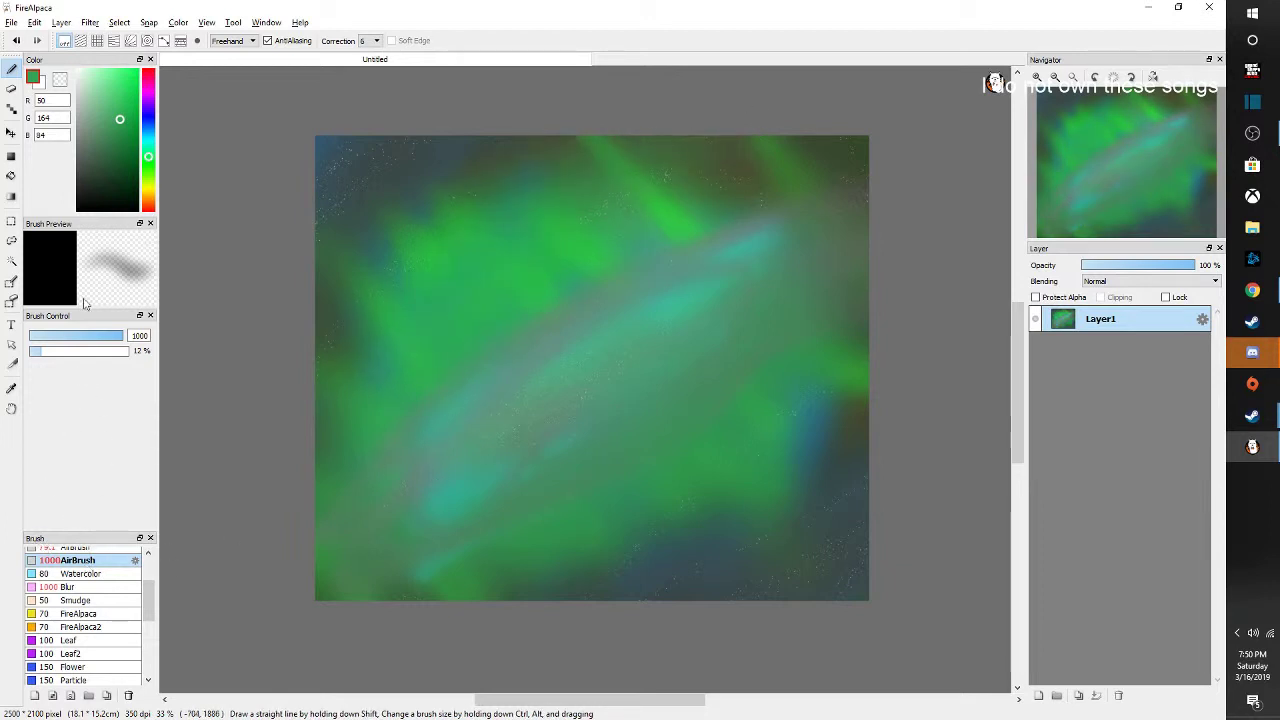
Change the colour to magenta (RGB 155, 27, 129) and paint it along the centre of the diagonal band with the AirBrush
{"action": "left_click_drag", "start_coordinate": [150, 150], "coordinate": [128, 124]}
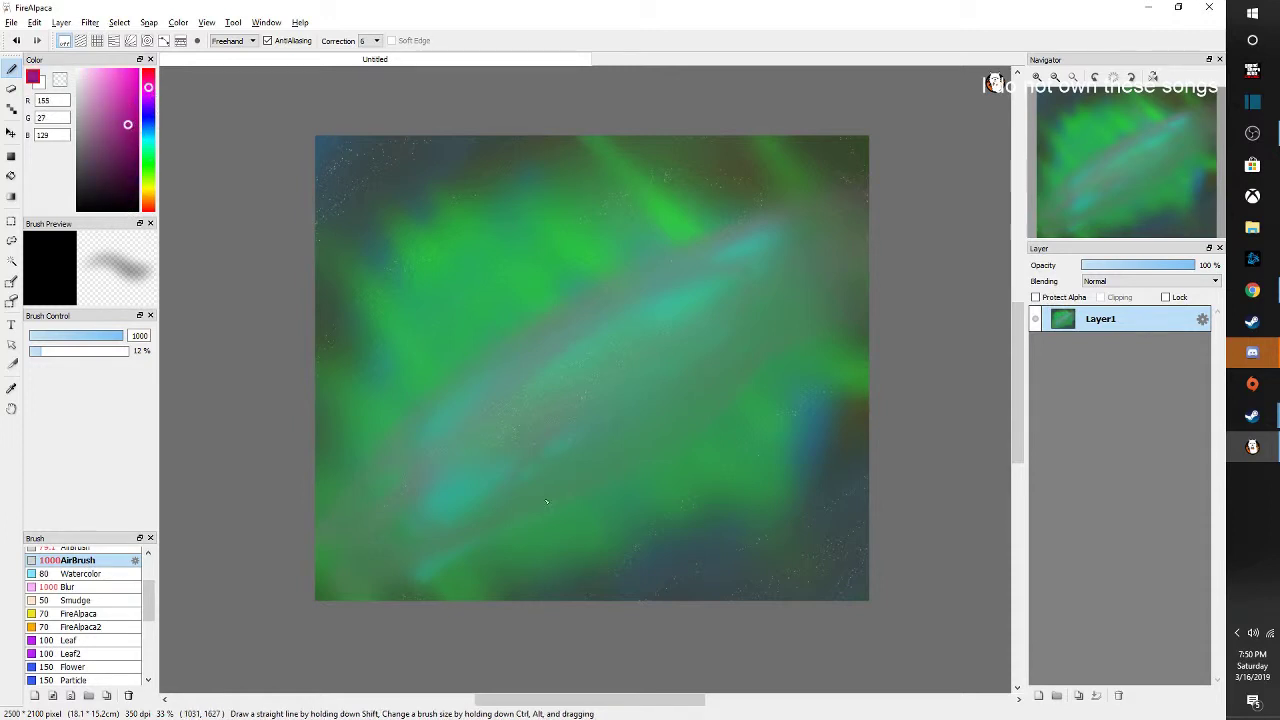
{"action": "mouse_move", "coordinate": [505, 552]}
{"action": "left_mouse_down"}
{"action": "mouse_move", "coordinate": [620, 450]}
{"action": "mouse_move", "coordinate": [600, 320]}
{"action": "mouse_move", "coordinate": [400, 490]}
{"action": "mouse_move", "coordinate": [510, 430]}
{"action": "left_mouse_up"}
{"action": "left_click_drag", "start_coordinate": [580, 380], "coordinate": [733, 219]}
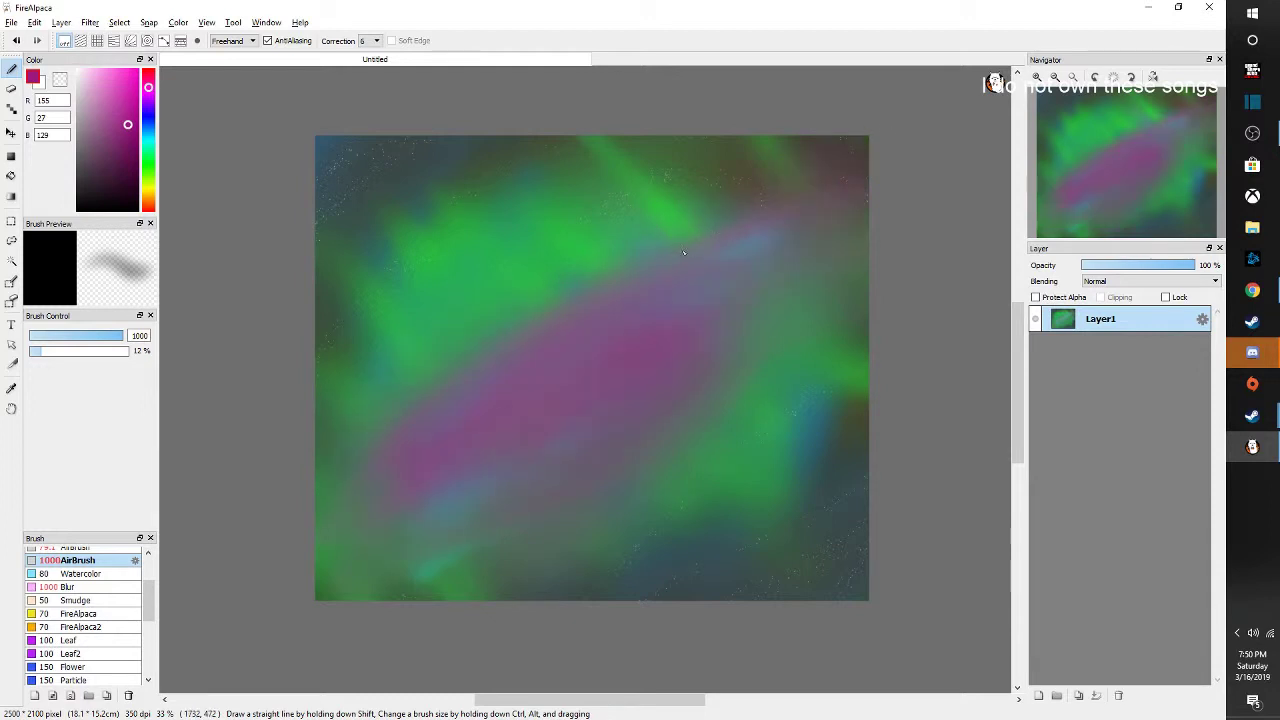
Change the colour to teal (RGB 27, 143, 155) and scatter size 100 Star particles over the magenta band
{"action": "left_click", "coordinate": [148, 137]}
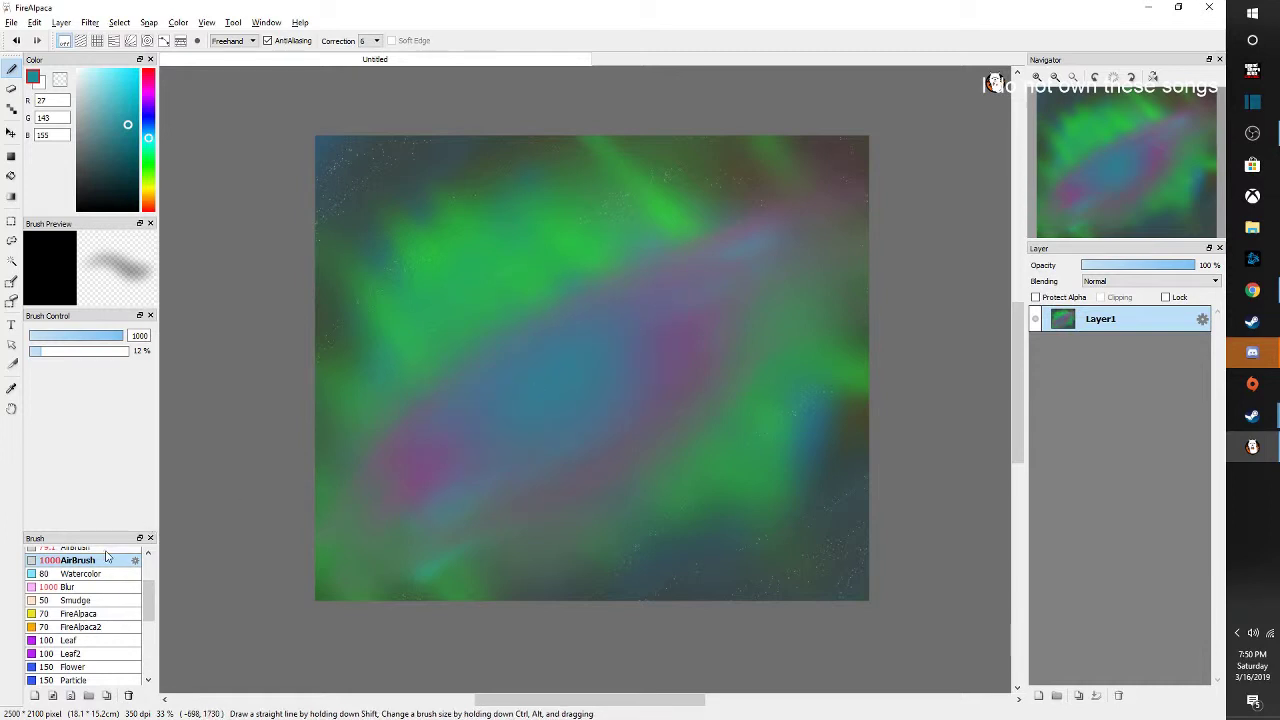
{"action": "scroll", "coordinate": [80, 622], "scroll_direction": "down", "scroll_amount": 3}
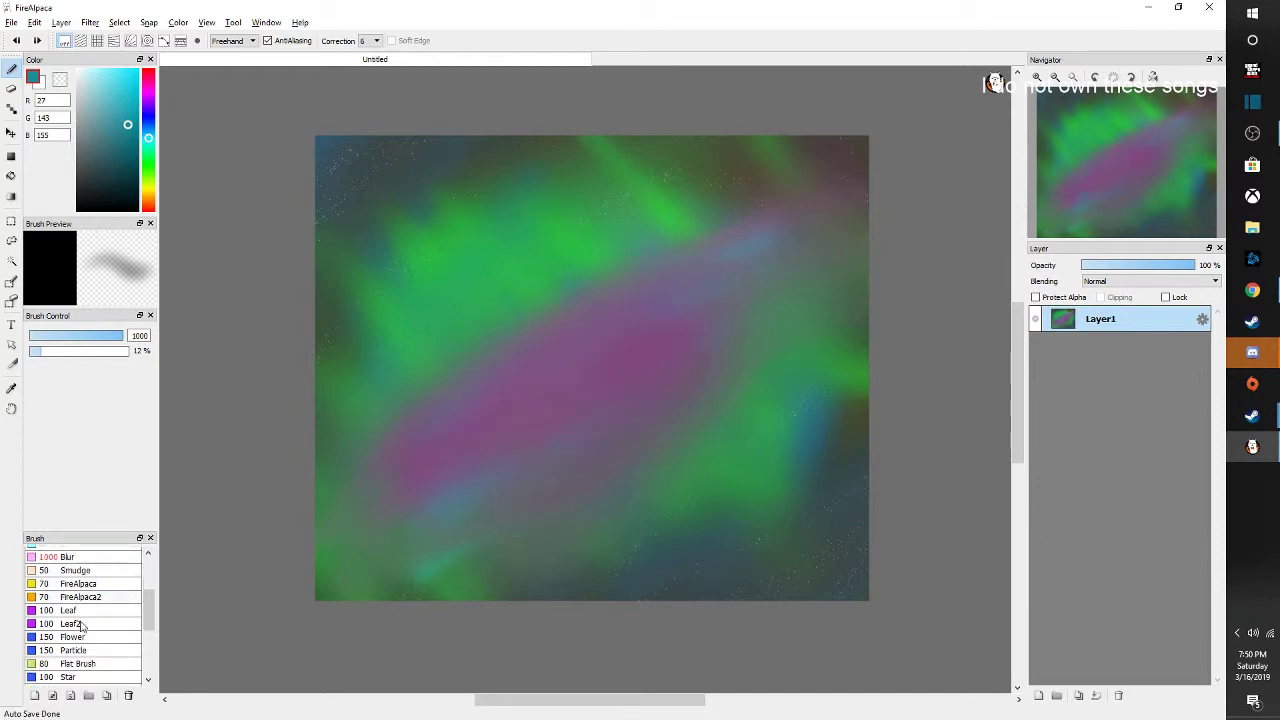
{"action": "left_click", "coordinate": [90, 648]}
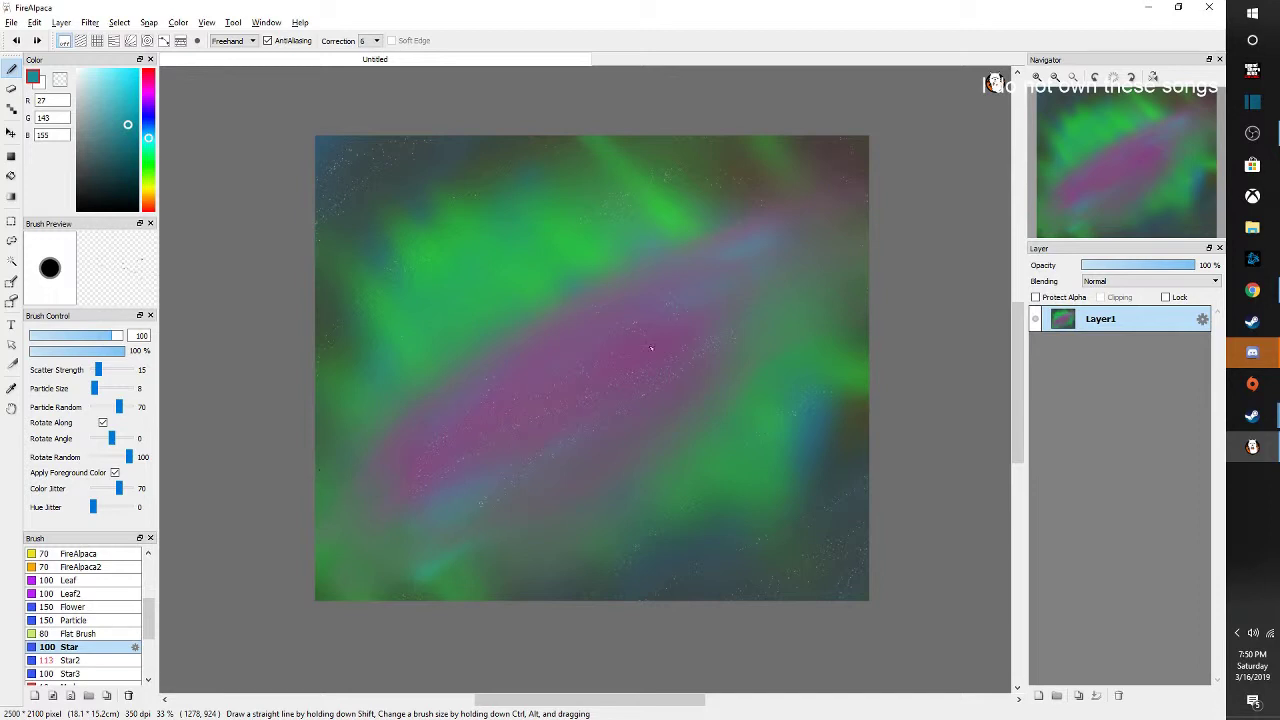
Paint teal (RGB 27, 143, 155) over the centre of the magenta band with the size 1000 AirBrush
{"action": "scroll", "coordinate": [85, 600], "scroll_direction": "up", "scroll_amount": 3}
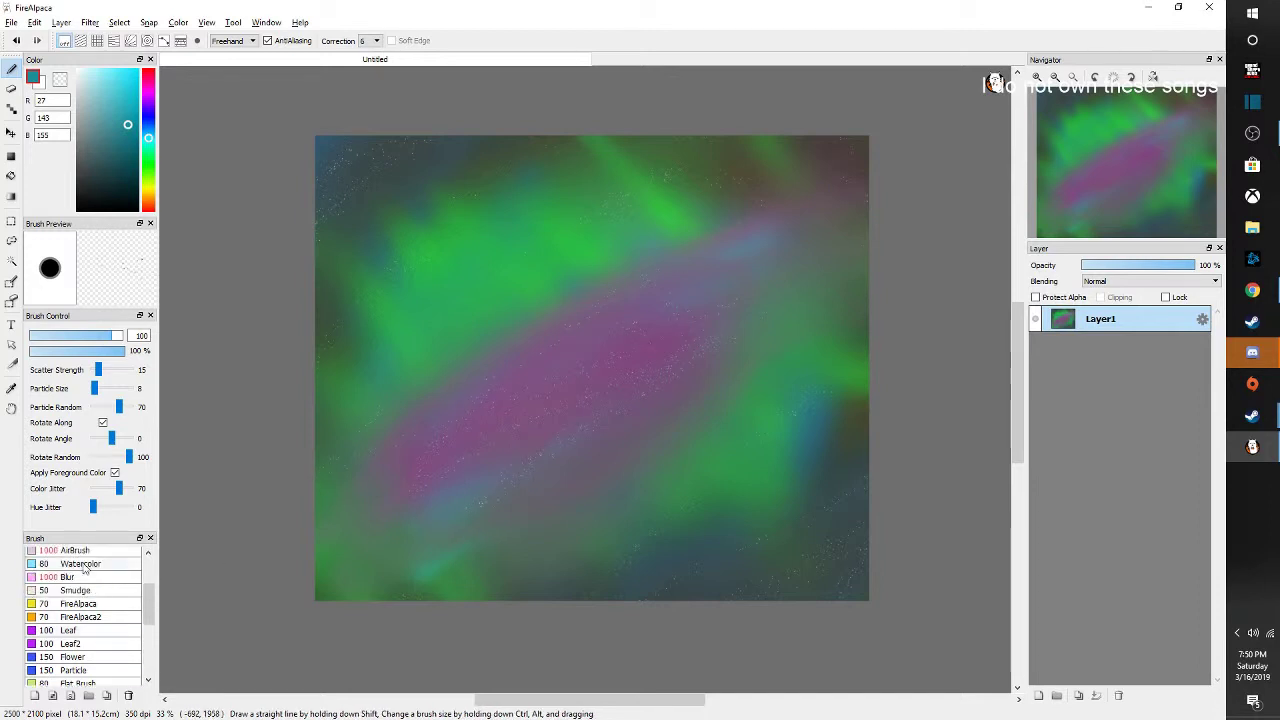
{"action": "left_click", "coordinate": [80, 553]}
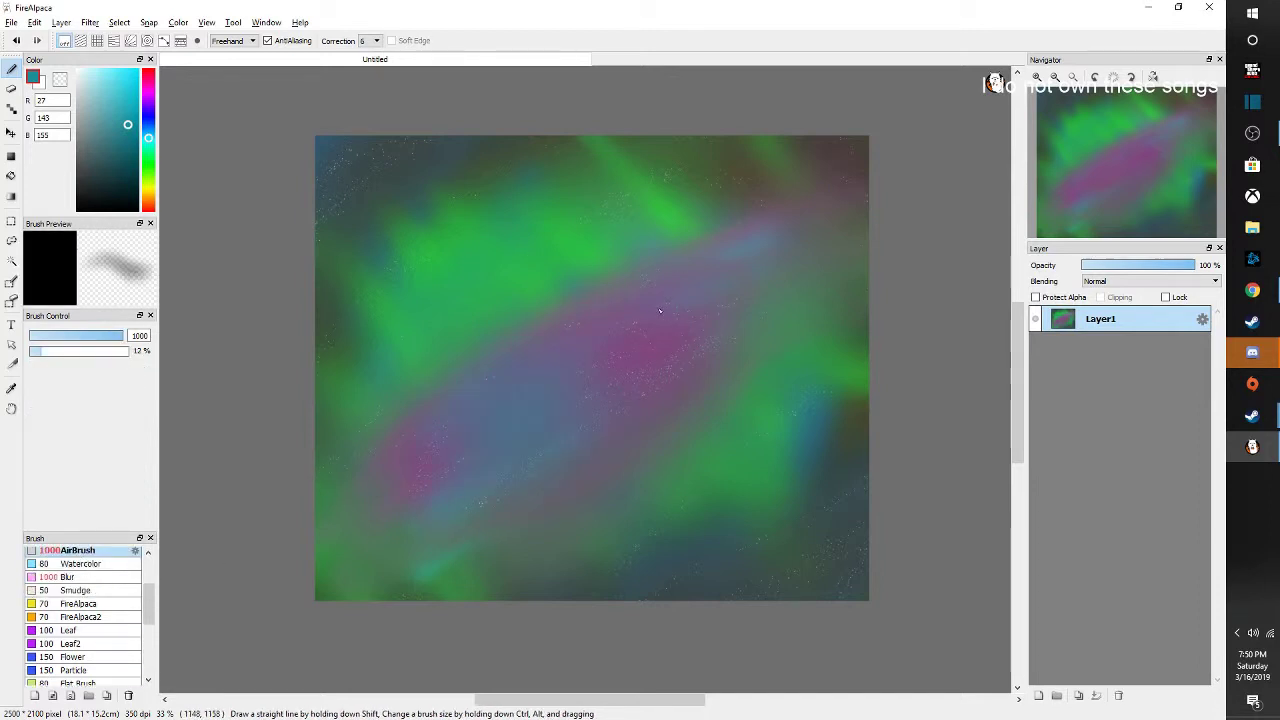
{"action": "left_click_drag", "start_coordinate": [660, 310], "coordinate": [513, 445]}
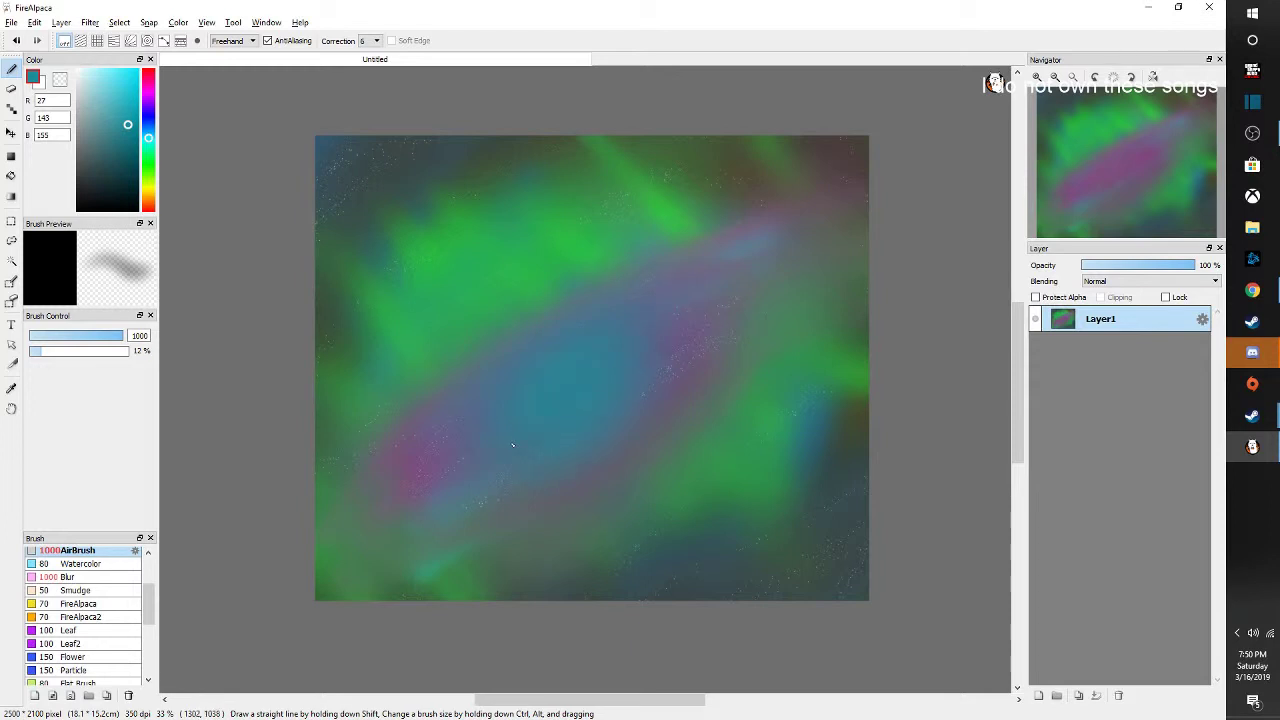
{"action": "scroll", "coordinate": [569, 438], "scroll_direction": "down", "scroll_amount": 1}
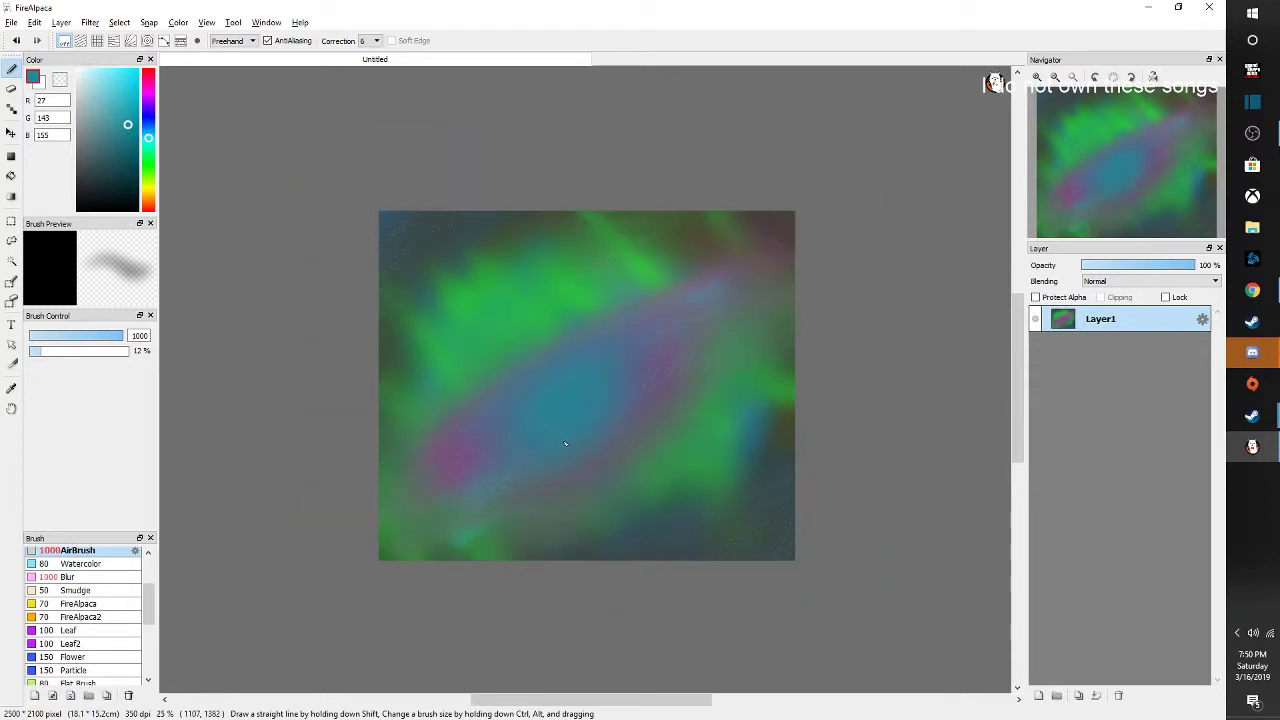
{"action": "scroll", "coordinate": [569, 438], "scroll_direction": "up", "scroll_amount": 2}
{"action": "scroll", "coordinate": [569, 438], "scroll_direction": "down", "scroll_amount": 4}
{"action": "scroll", "coordinate": [565, 443], "scroll_direction": "up", "scroll_amount": 1}
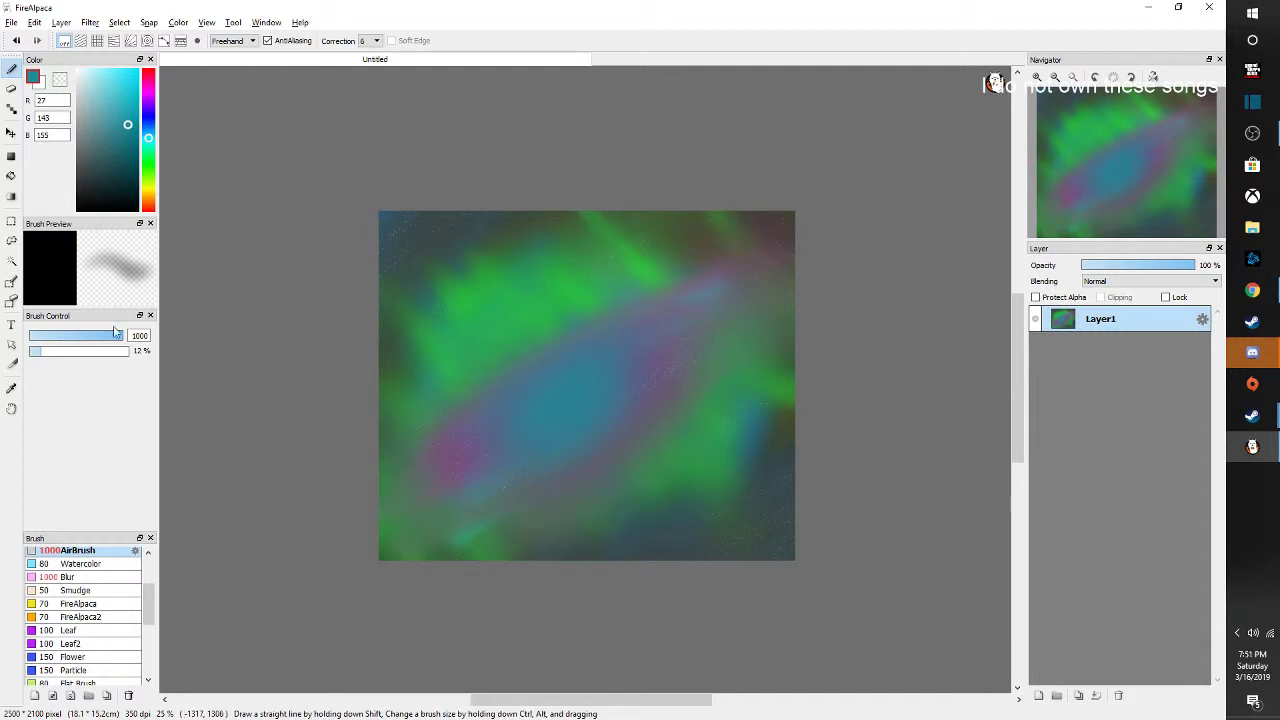
Tint the canvas corners with the AirBrush in rust (RGB 145, 46, 10), followed by pure red (RGB 255, 0, 0)
{"action": "left_click_drag", "start_coordinate": [98, 187], "coordinate": [85, 175]}
{"action": "mouse_move", "coordinate": [148, 138]}
{"action": "left_mouse_down"}
{"action": "mouse_move", "coordinate": [152, 118]}
{"action": "mouse_move", "coordinate": [160, 206]}
{"action": "mouse_move", "coordinate": [135, 132]}
{"action": "left_mouse_up"}
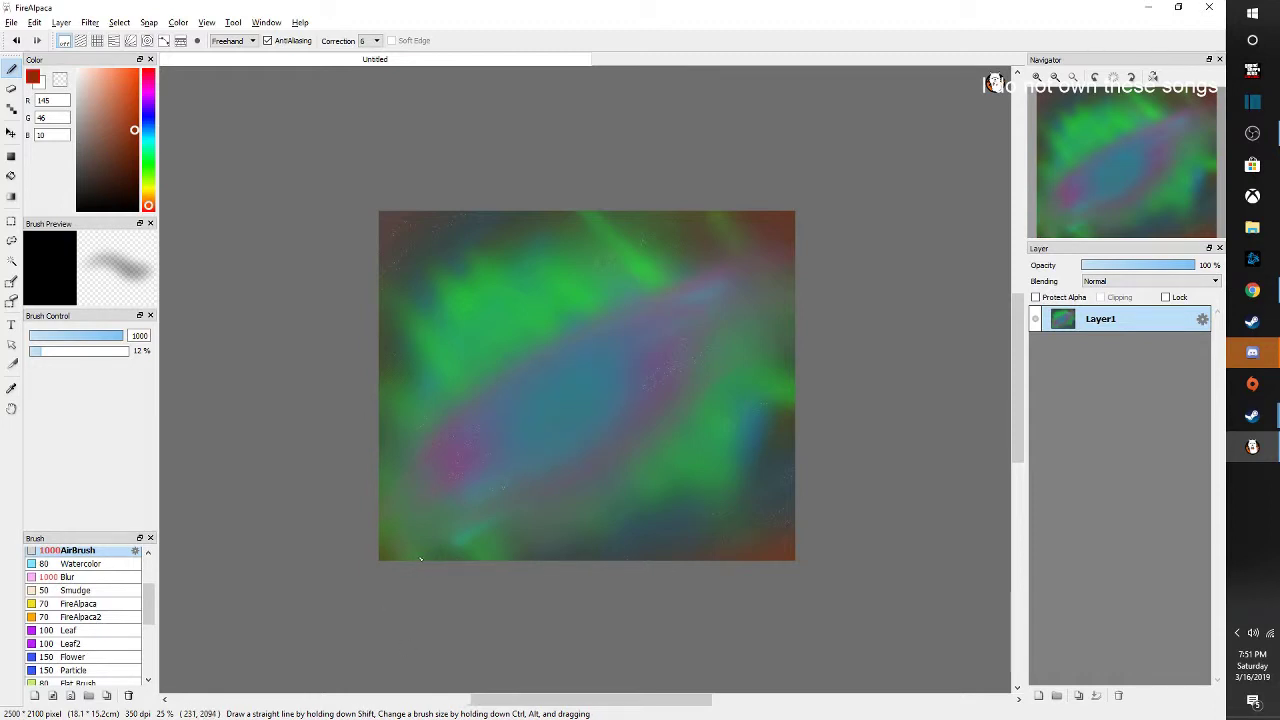
{"action": "mouse_move", "coordinate": [148, 140]}
{"action": "left_mouse_down"}
{"action": "mouse_move", "coordinate": [185, 66]}
{"action": "mouse_move", "coordinate": [200, 124]}
{"action": "mouse_move", "coordinate": [222, 42]}
{"action": "left_mouse_up"}
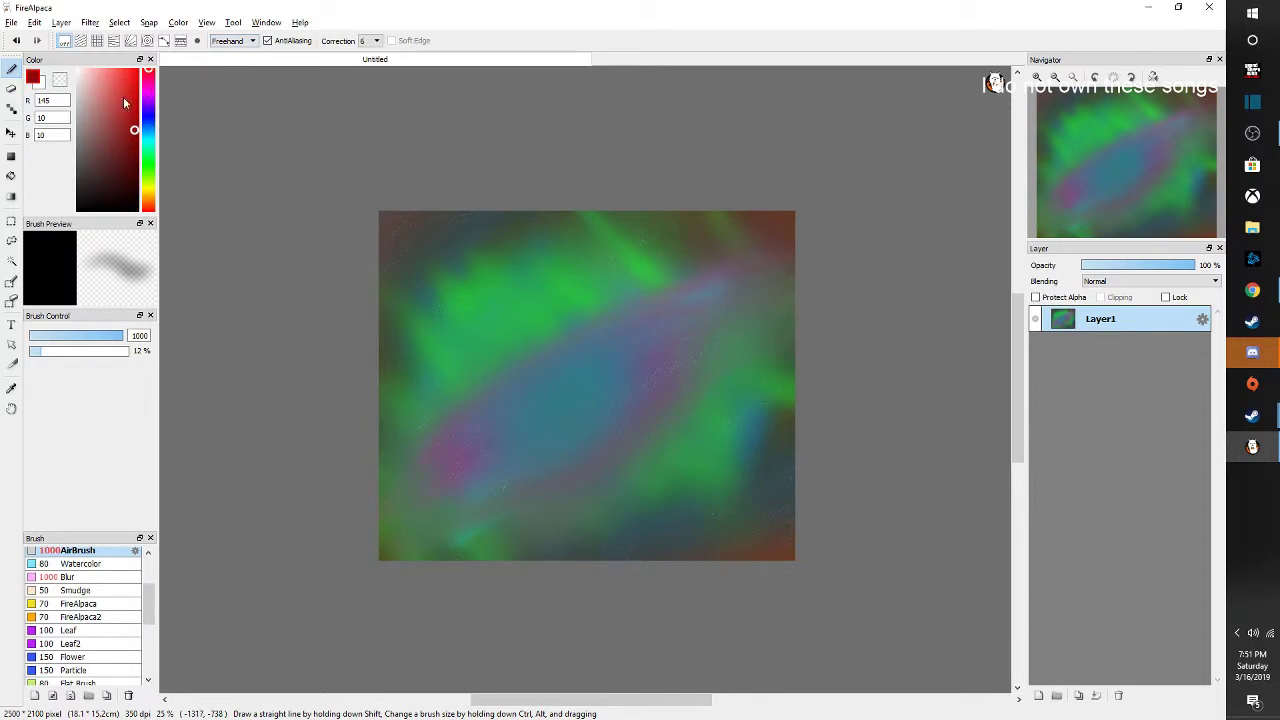
{"action": "left_click_drag", "start_coordinate": [123, 97], "coordinate": [142, 66]}
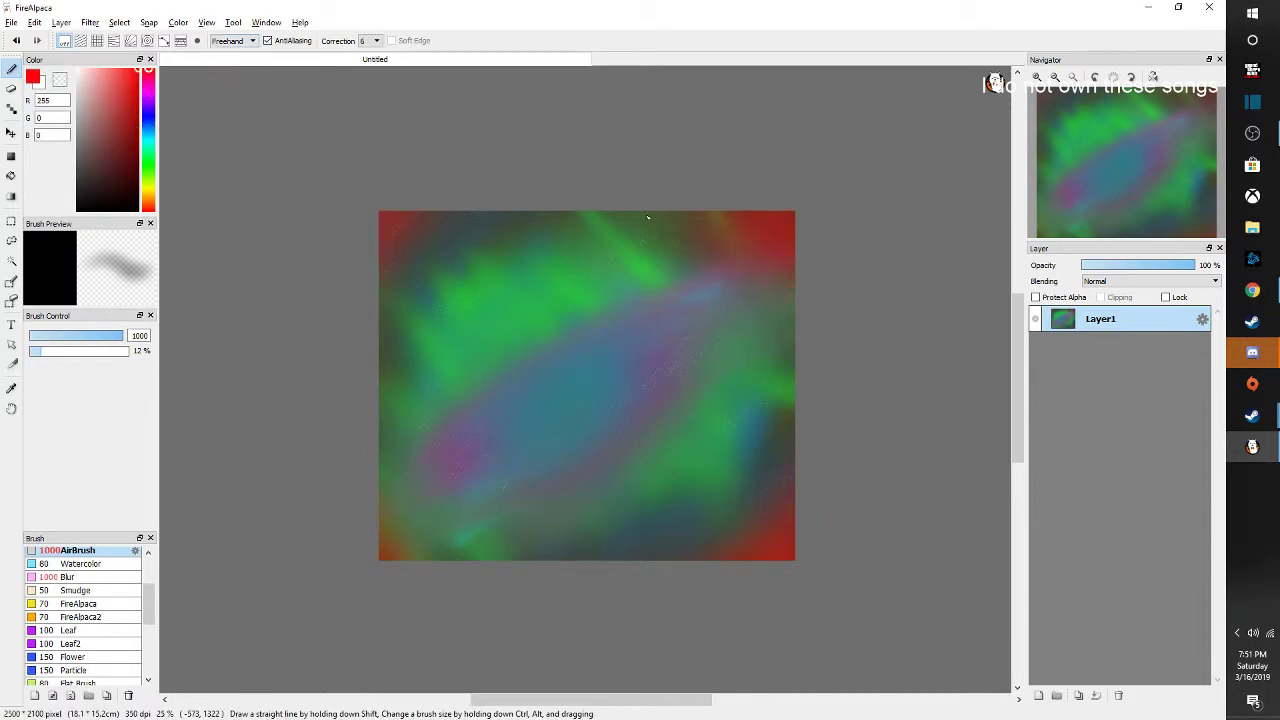
{"action": "key", "text": "ctrl+z"}
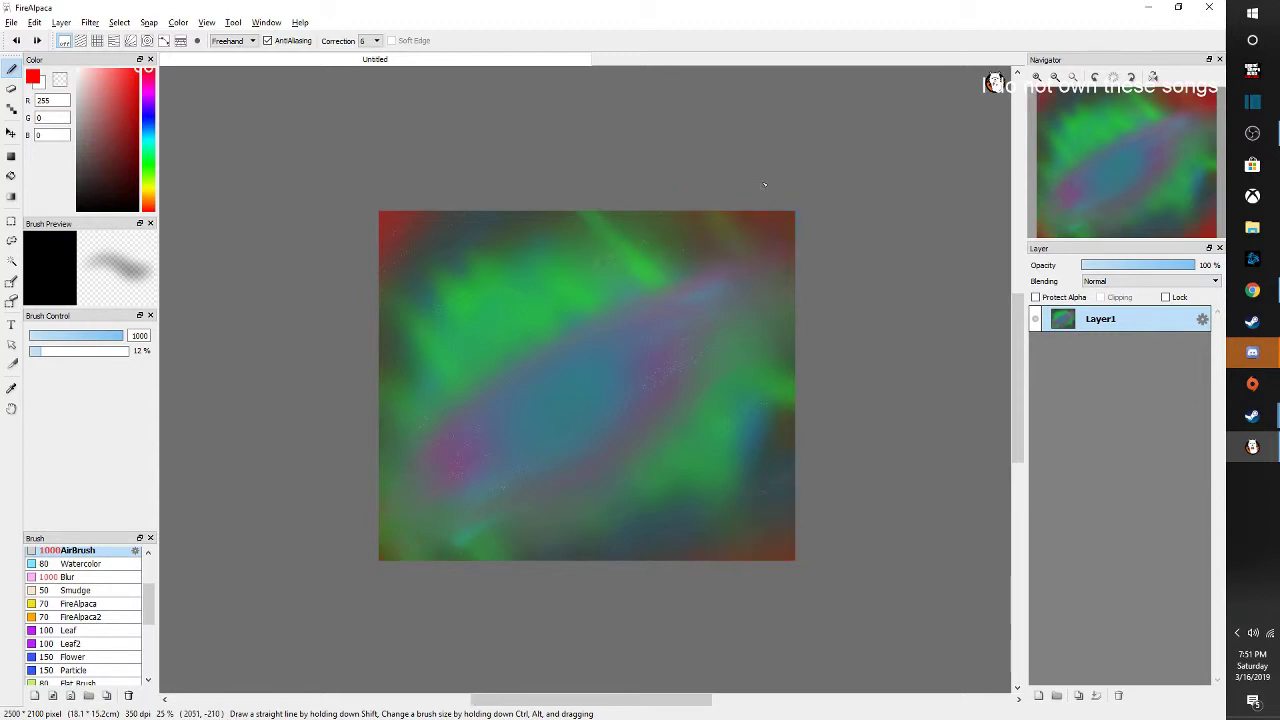
{"action": "left_click_drag", "start_coordinate": [963, 377], "coordinate": [665, 648]}
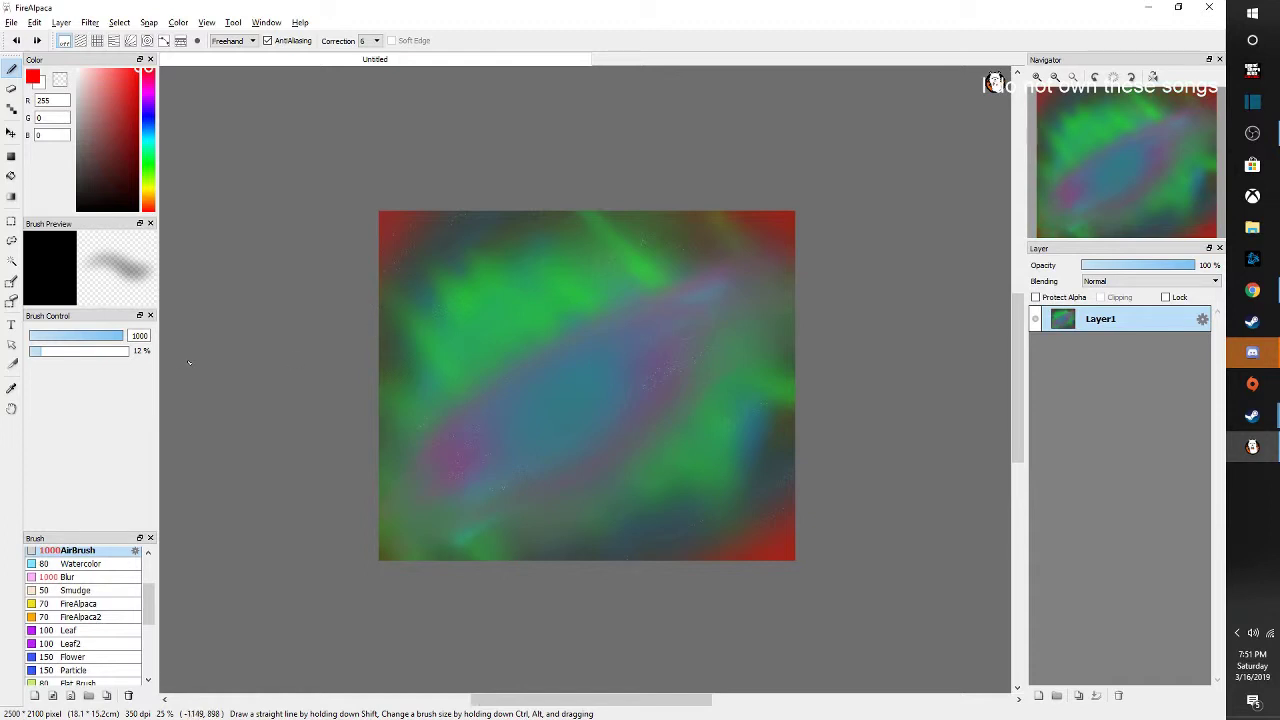
Scatter size 113 Star2 particles in red over the centre of the diagonal band
{"action": "left_click", "coordinate": [560, 402]}
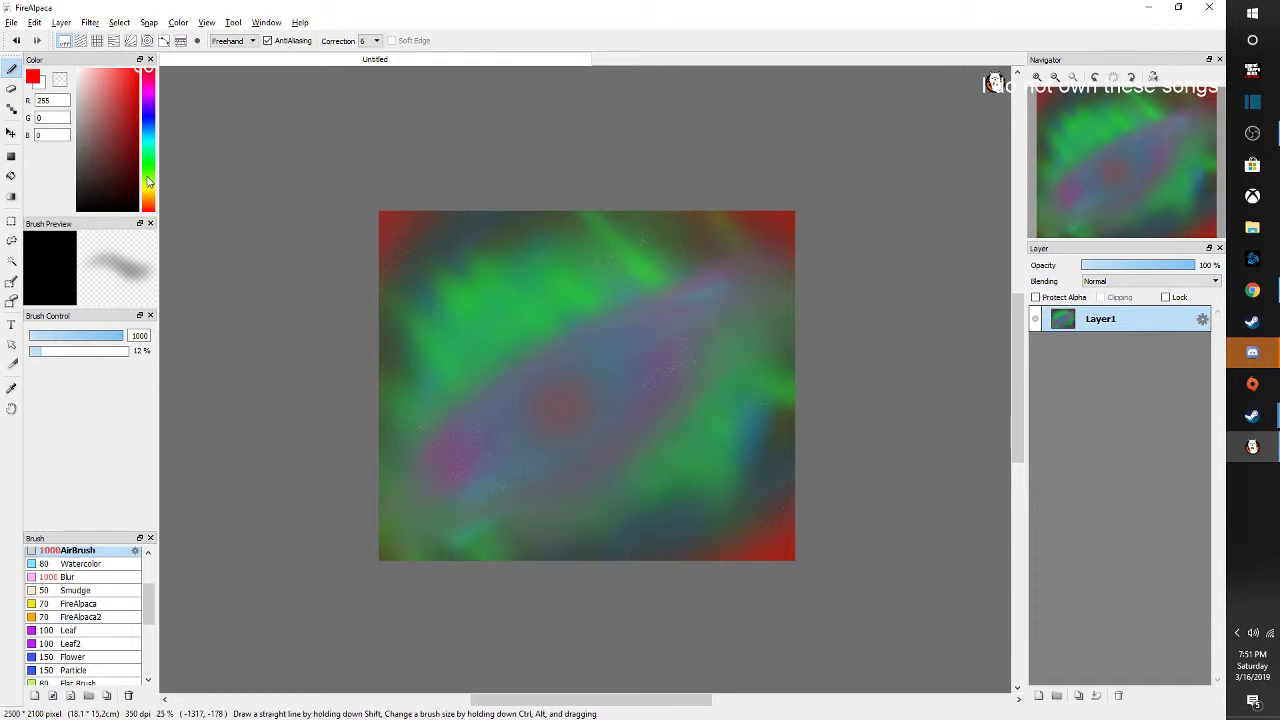
{"action": "scroll", "coordinate": [86, 640], "scroll_direction": "down", "scroll_amount": 2}
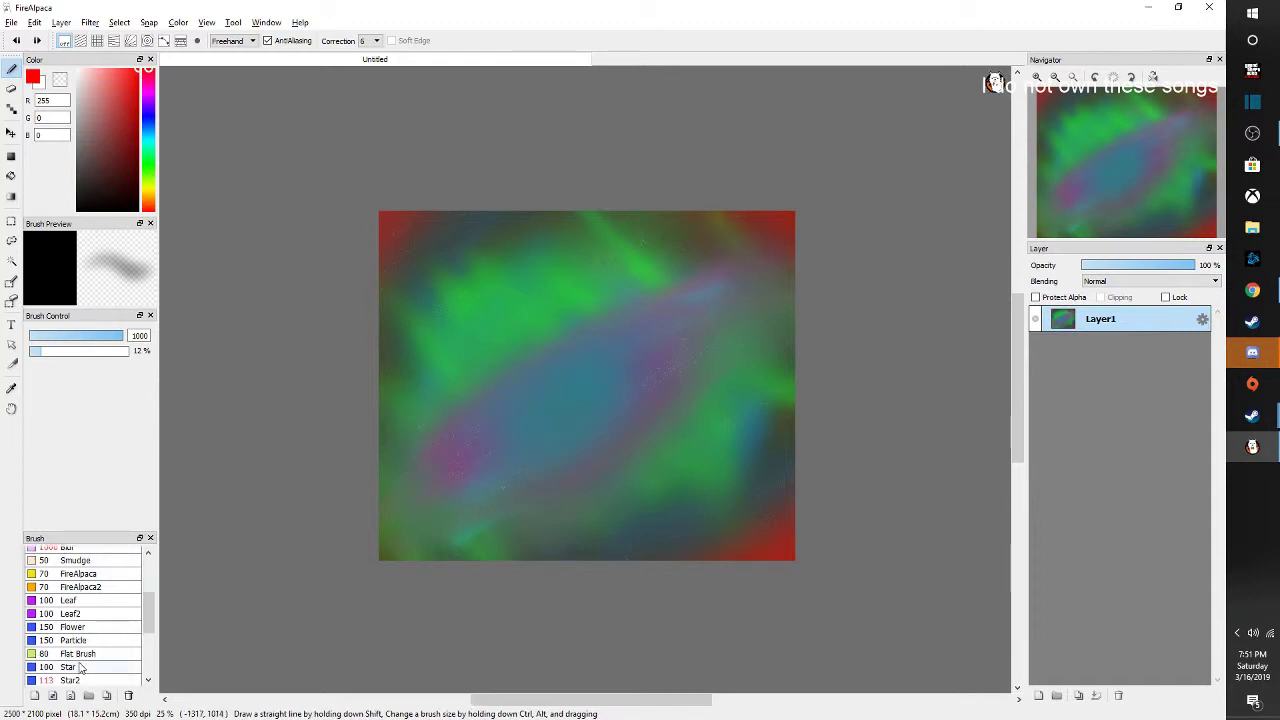
{"action": "left_click", "coordinate": [84, 681]}
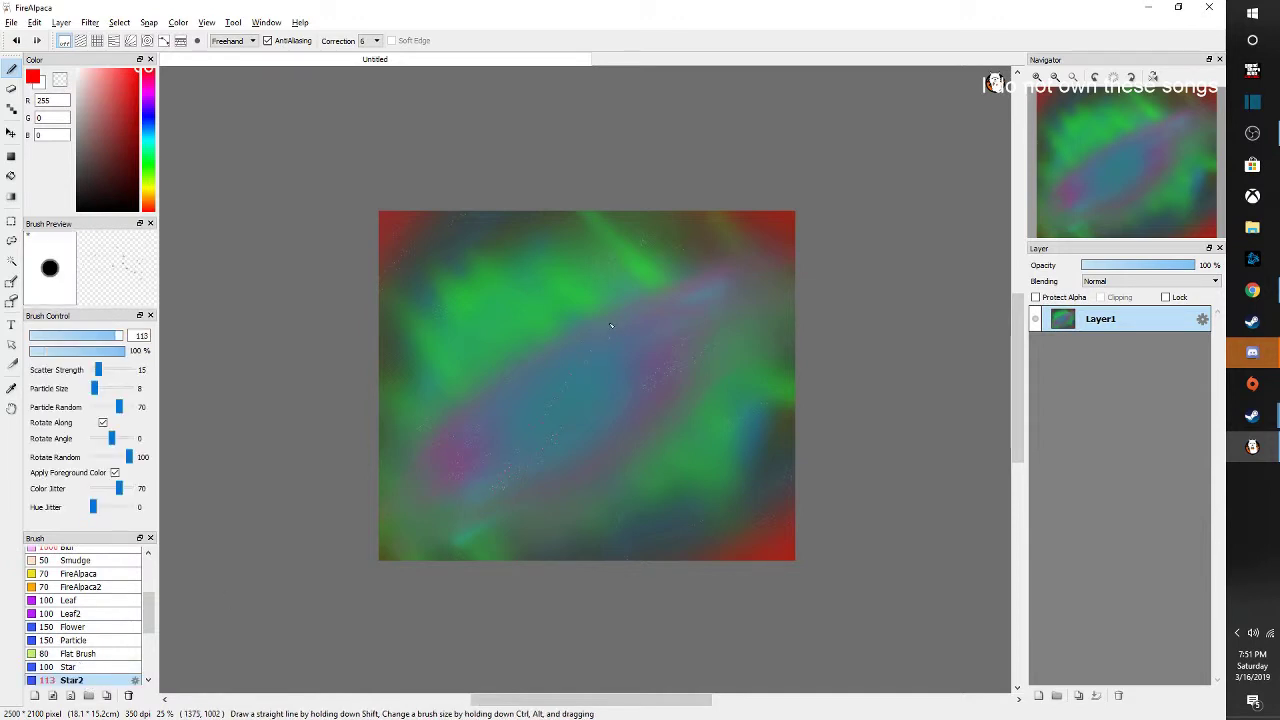
Brush a red glow over the teal centre of the diagonal band with the size 1000 AirBrush, undoing the first stroke
{"action": "scroll", "coordinate": [123, 549], "scroll_direction": "up", "scroll_amount": 2}
{"action": "left_click", "coordinate": [99, 554]}
{"action": "left_click_drag", "start_coordinate": [578, 380], "coordinate": [445, 501]}
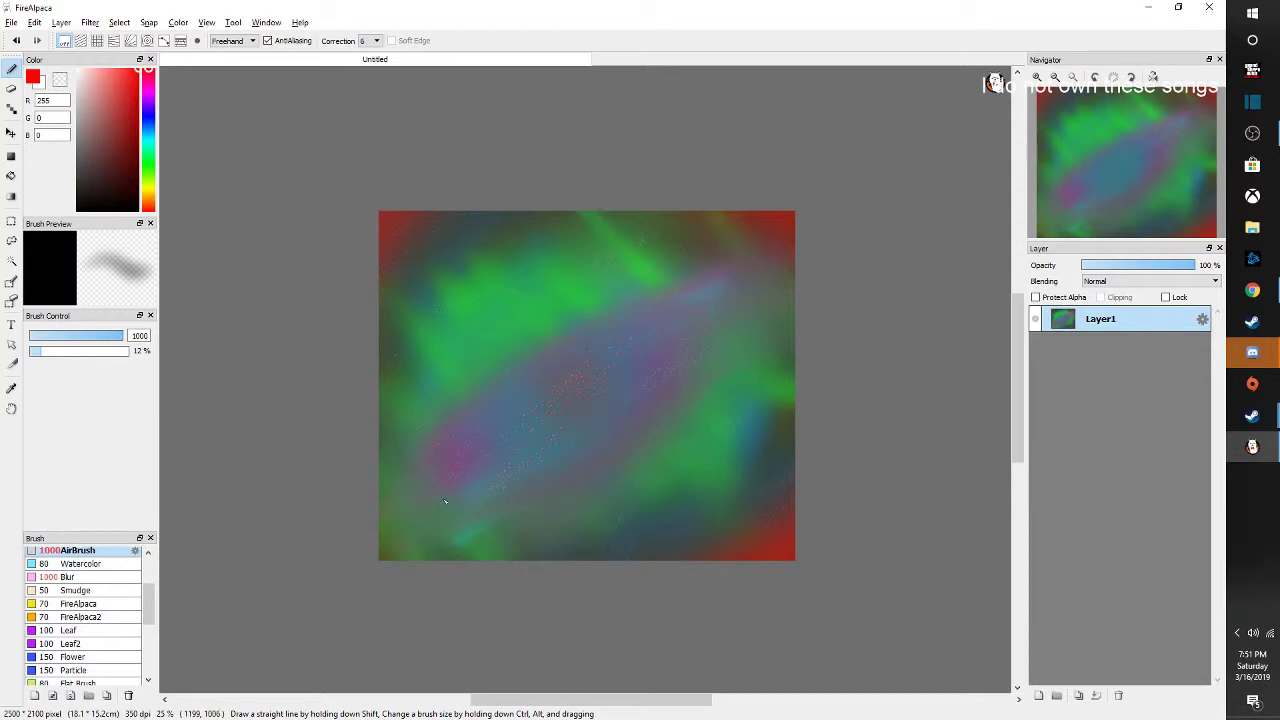
{"action": "key", "text": "ctrl+z"}
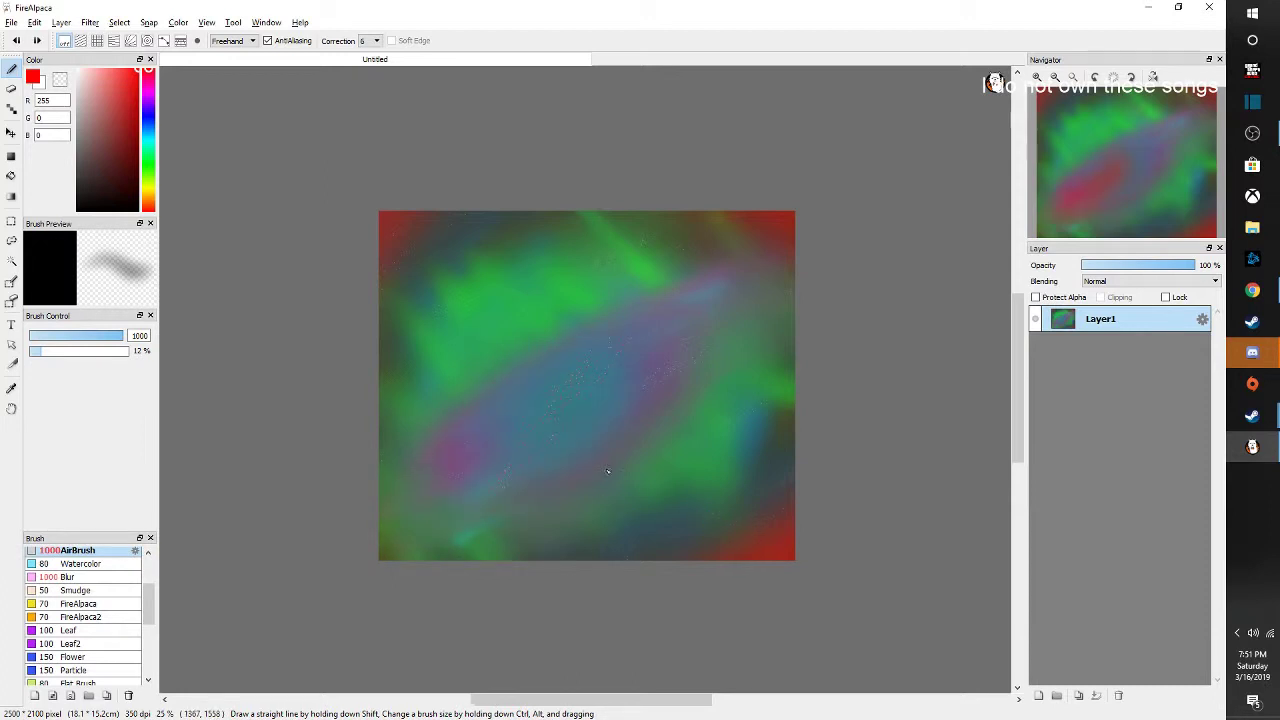
{"action": "left_click_drag", "start_coordinate": [525, 436], "coordinate": [631, 363]}
{"action": "scroll", "coordinate": [523, 541], "scroll_direction": "down", "scroll_amount": 1}
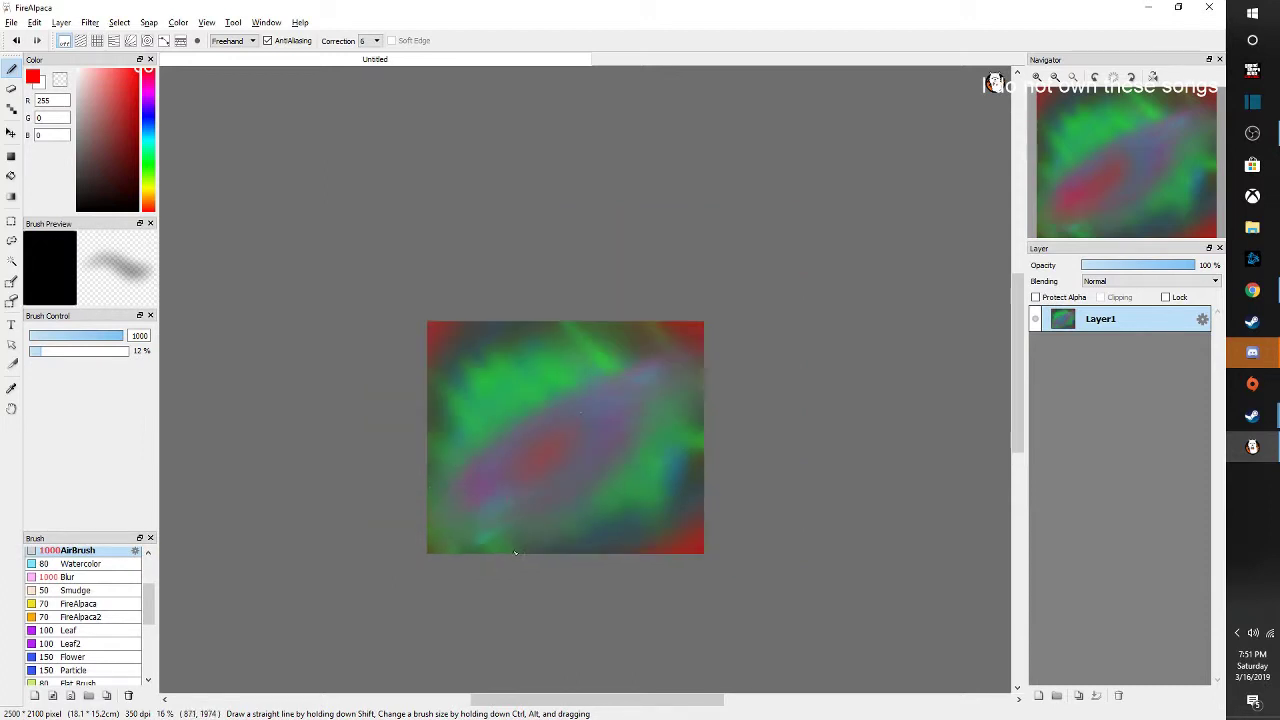
{"action": "scroll", "coordinate": [490, 570], "scroll_direction": "up", "scroll_amount": 1}
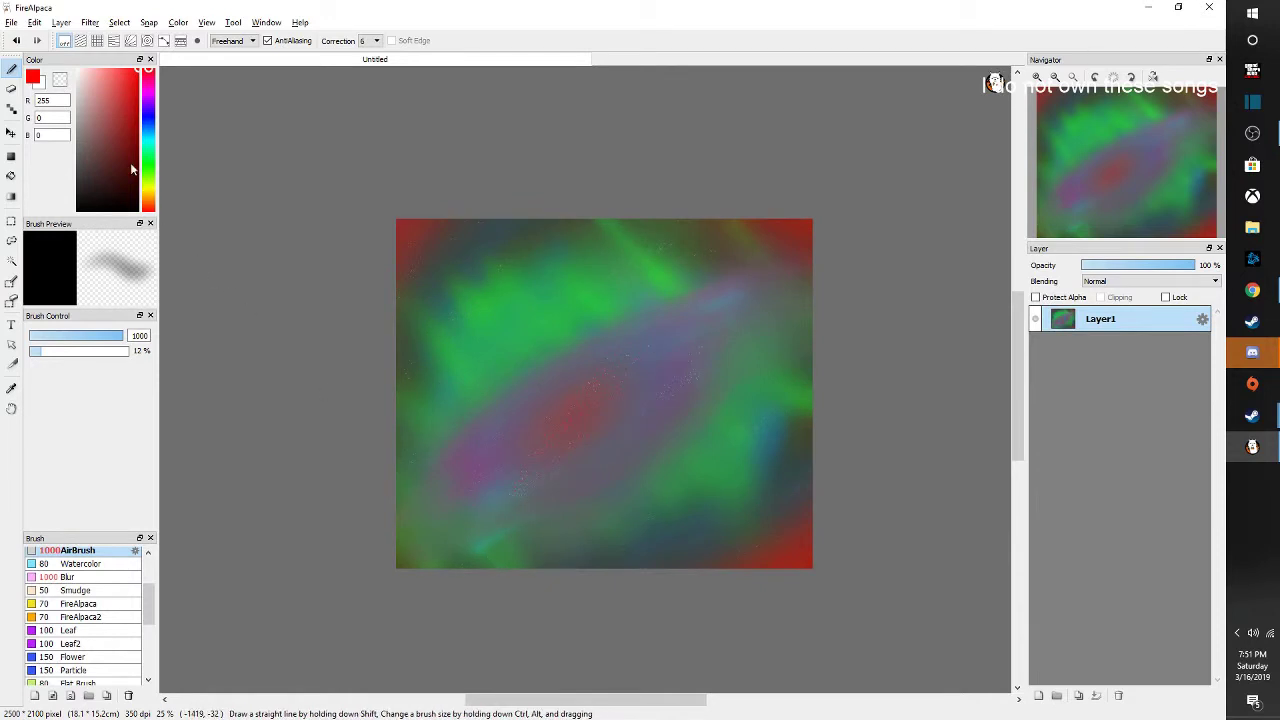
Change the colour to cyan (RGB 0, 226, 255) and soften the band's red centre with the AirBrush
{"action": "left_click", "coordinate": [148, 138]}
{"action": "left_click_drag", "start_coordinate": [571, 414], "coordinate": [598, 405]}
{"action": "scroll", "coordinate": [462, 458], "scroll_direction": "down", "scroll_amount": 2}
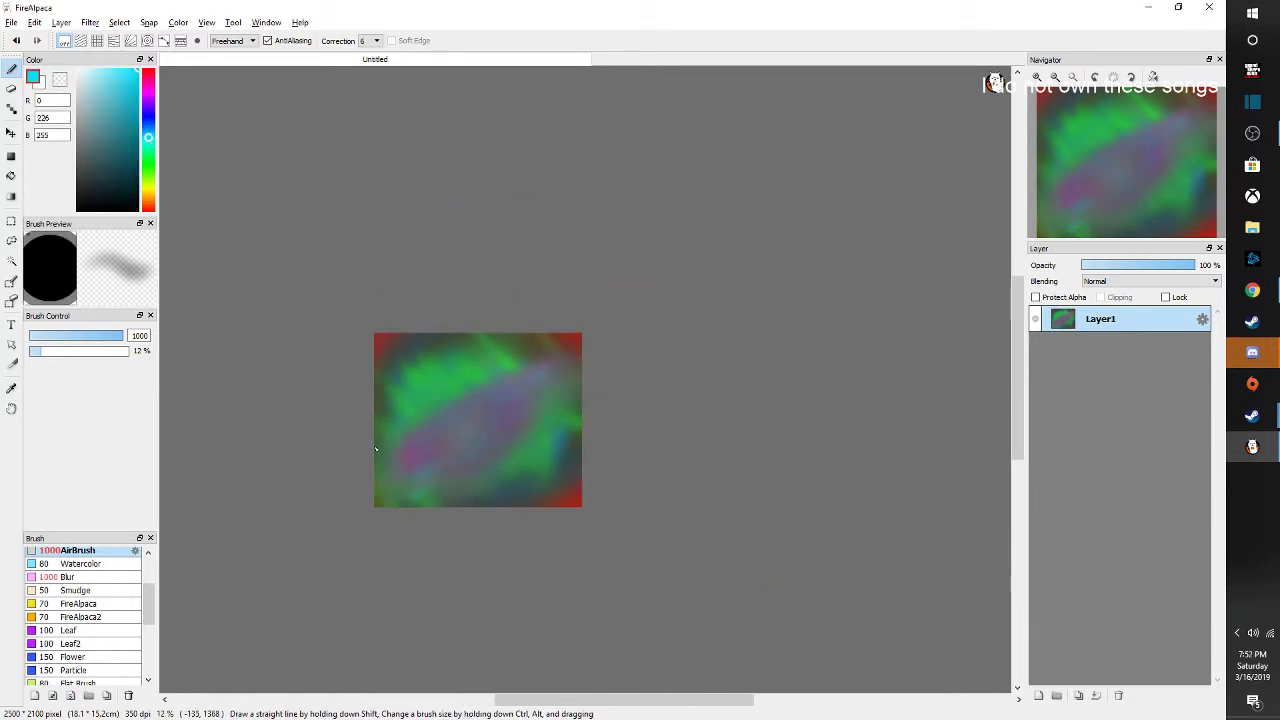
{"action": "scroll", "coordinate": [373, 445], "scroll_direction": "up", "scroll_amount": 2}
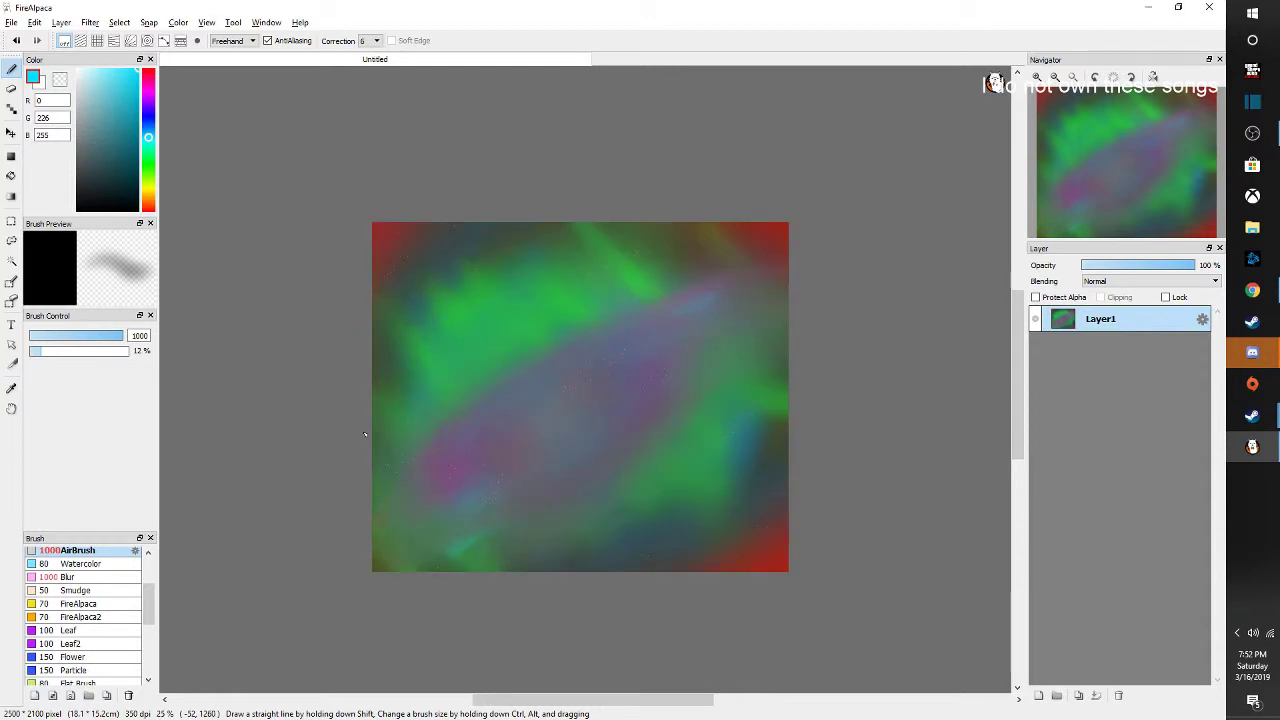
Change the colour to olive yellow (RGB 174, 191, 0) and lower the AirBrush opacity to 7%
{"action": "left_click_drag", "start_coordinate": [148, 172], "coordinate": [151, 192]}
{"action": "left_click_drag", "start_coordinate": [126, 141], "coordinate": [142, 111]}
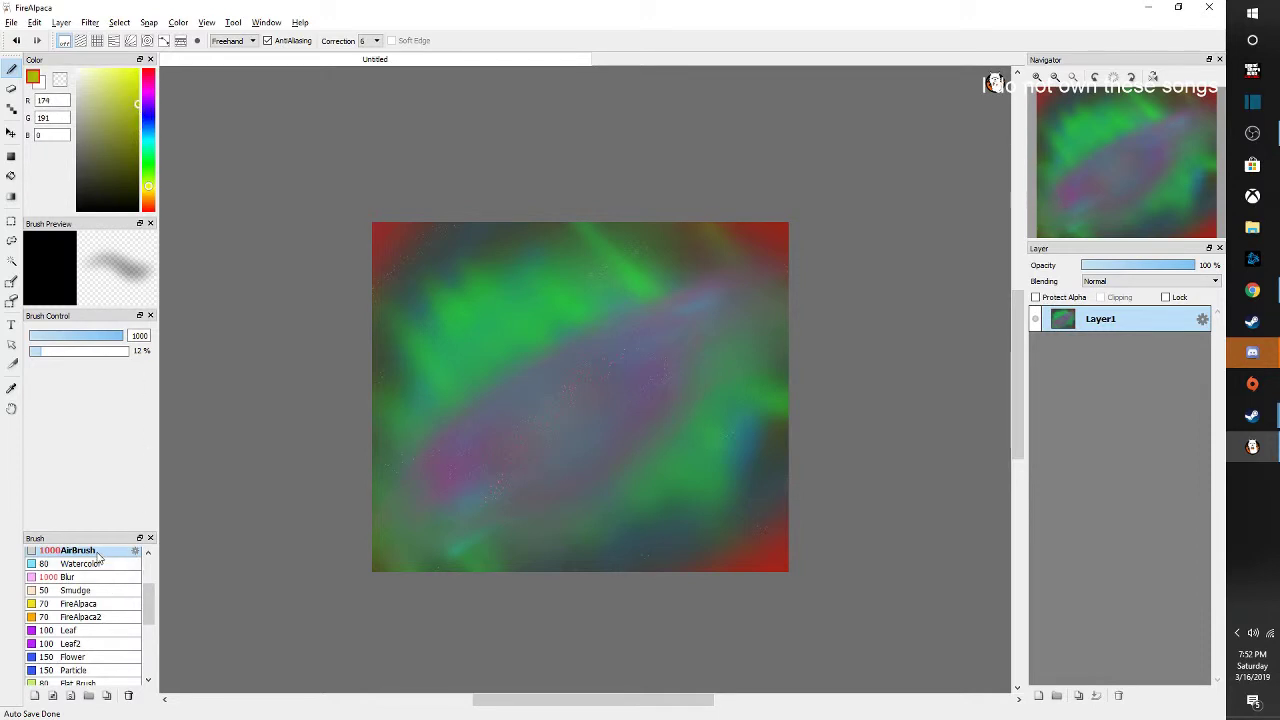
{"action": "left_click_drag", "start_coordinate": [38, 355], "coordinate": [34, 354]}
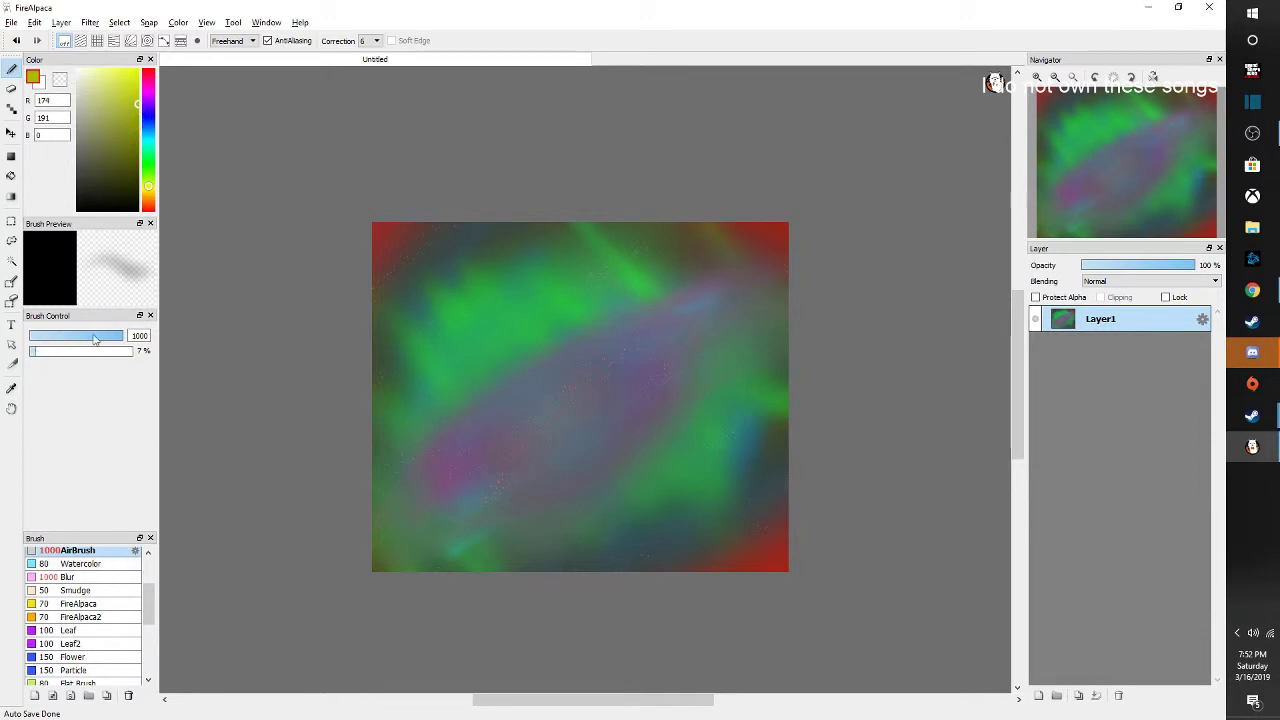
{"action": "mouse_move", "coordinate": [420, 140]}
{"action": "left_mouse_down"}
{"action": "mouse_move", "coordinate": [294, 332]}
{"action": "mouse_move", "coordinate": [400, 175]}
{"action": "mouse_move", "coordinate": [310, 330]}
{"action": "left_mouse_up"}
{"action": "mouse_move", "coordinate": [839, 31]}
{"action": "left_mouse_down"}
{"action": "mouse_move", "coordinate": [506, 491]}
{"action": "mouse_move", "coordinate": [977, 154]}
{"action": "mouse_move", "coordinate": [1046, 145]}
{"action": "mouse_move", "coordinate": [480, 440]}
{"action": "mouse_move", "coordinate": [900, 294]}
{"action": "mouse_move", "coordinate": [532, 481]}
{"action": "mouse_move", "coordinate": [447, 708]}
{"action": "mouse_move", "coordinate": [880, 500]}
{"action": "mouse_move", "coordinate": [220, 637]}
{"action": "mouse_move", "coordinate": [894, 268]}
{"action": "mouse_move", "coordinate": [391, 664]}
{"action": "mouse_move", "coordinate": [515, 560]}
{"action": "mouse_move", "coordinate": [830, 410]}
{"action": "mouse_move", "coordinate": [340, 486]}
{"action": "mouse_move", "coordinate": [921, 94]}
{"action": "mouse_move", "coordinate": [660, 92]}
{"action": "mouse_move", "coordinate": [400, 140]}
{"action": "mouse_move", "coordinate": [395, 115]}
{"action": "left_mouse_up"}
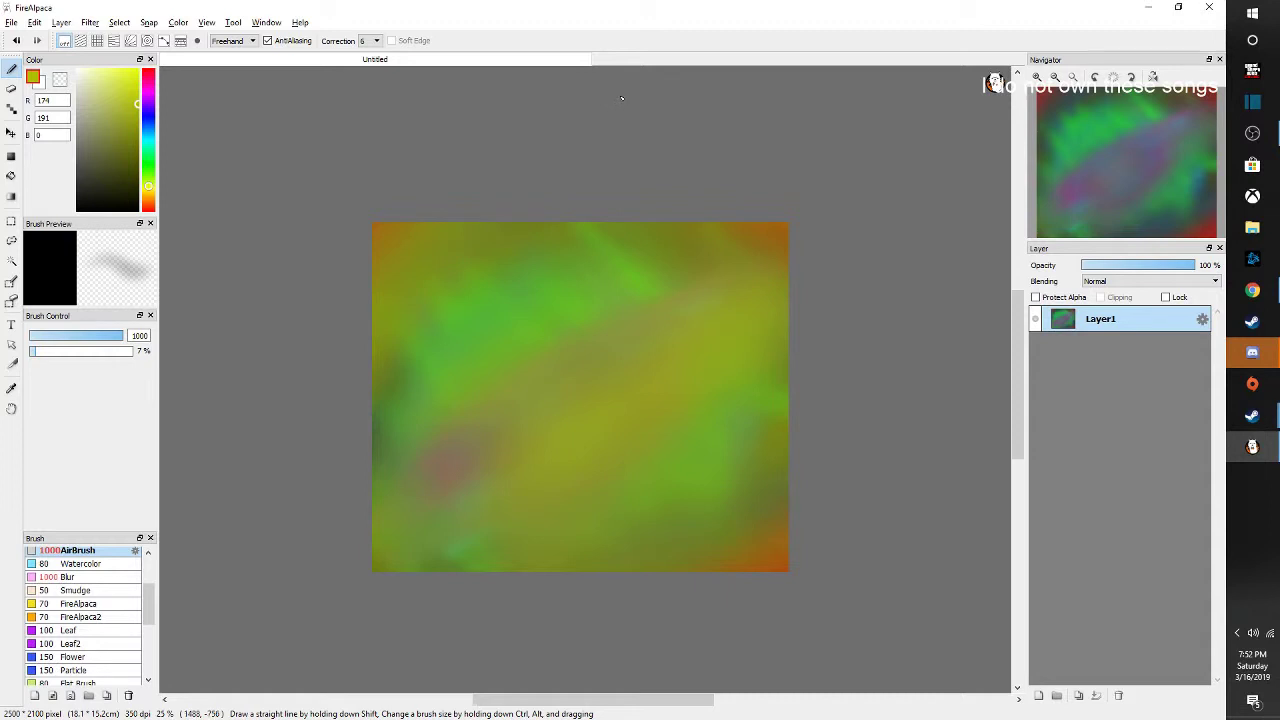
{"action": "key", "text": "ctrl+z"}
Wash olive yellow lightly over the canvas edges and corners with the AirBrush, leaving the diagonal band uncovered
{"action": "mouse_move", "coordinate": [520, 190]}
{"action": "left_mouse_down"}
{"action": "mouse_move", "coordinate": [800, 240]}
{"action": "mouse_move", "coordinate": [400, 530]}
{"action": "mouse_move", "coordinate": [790, 540]}
{"action": "mouse_move", "coordinate": [453, 616]}
{"action": "mouse_move", "coordinate": [857, 303]}
{"action": "mouse_move", "coordinate": [500, 420]}
{"action": "mouse_move", "coordinate": [883, 114]}
{"action": "left_mouse_up"}
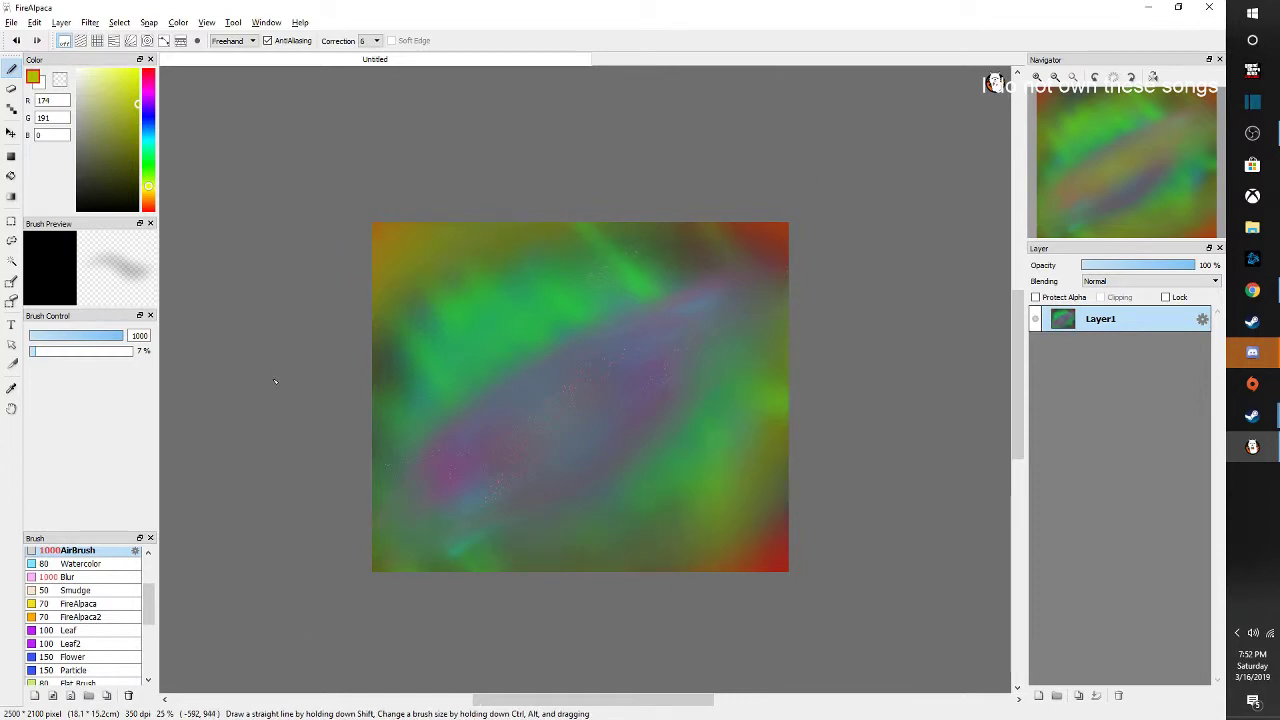
{"action": "scroll", "coordinate": [275, 380], "scroll_direction": "down", "scroll_amount": 2}
{"action": "scroll", "coordinate": [275, 380], "scroll_direction": "up", "scroll_amount": 2}
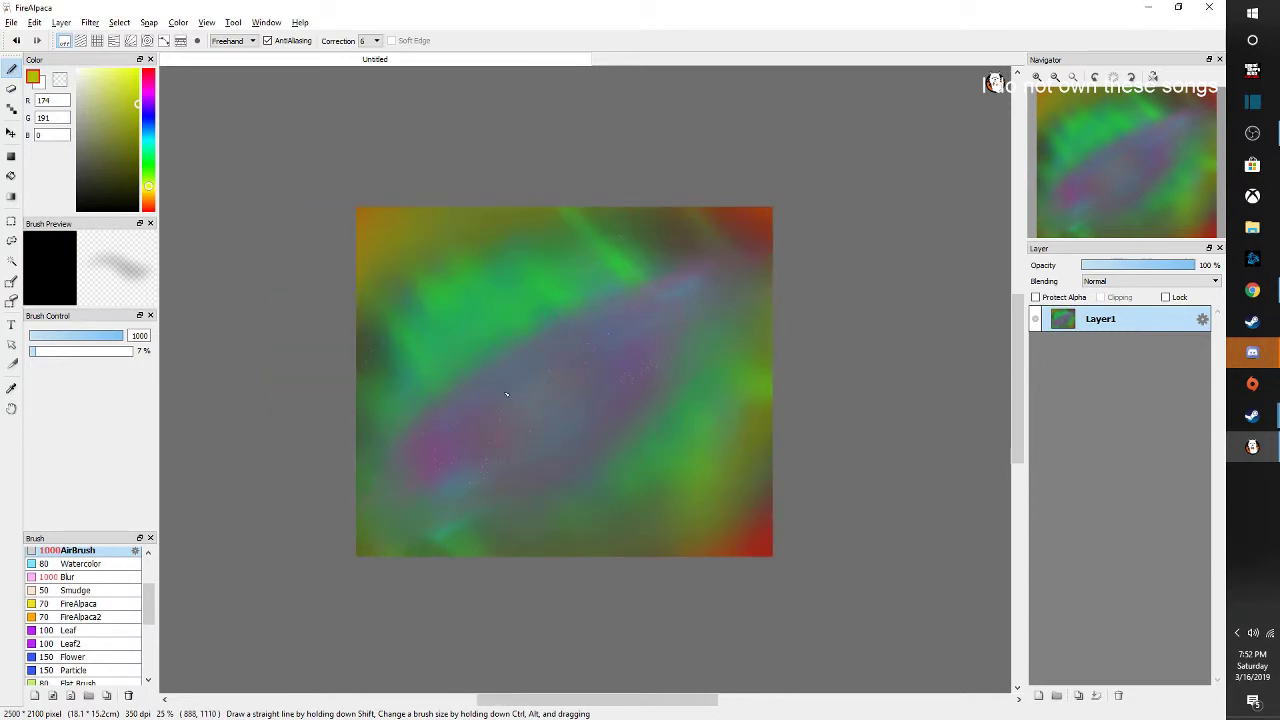
Change the colour to pale blue (RGB 167, 230, 234) and paint a soft glow over the green area above the diagonal band
{"action": "left_click", "coordinate": [148, 146]}
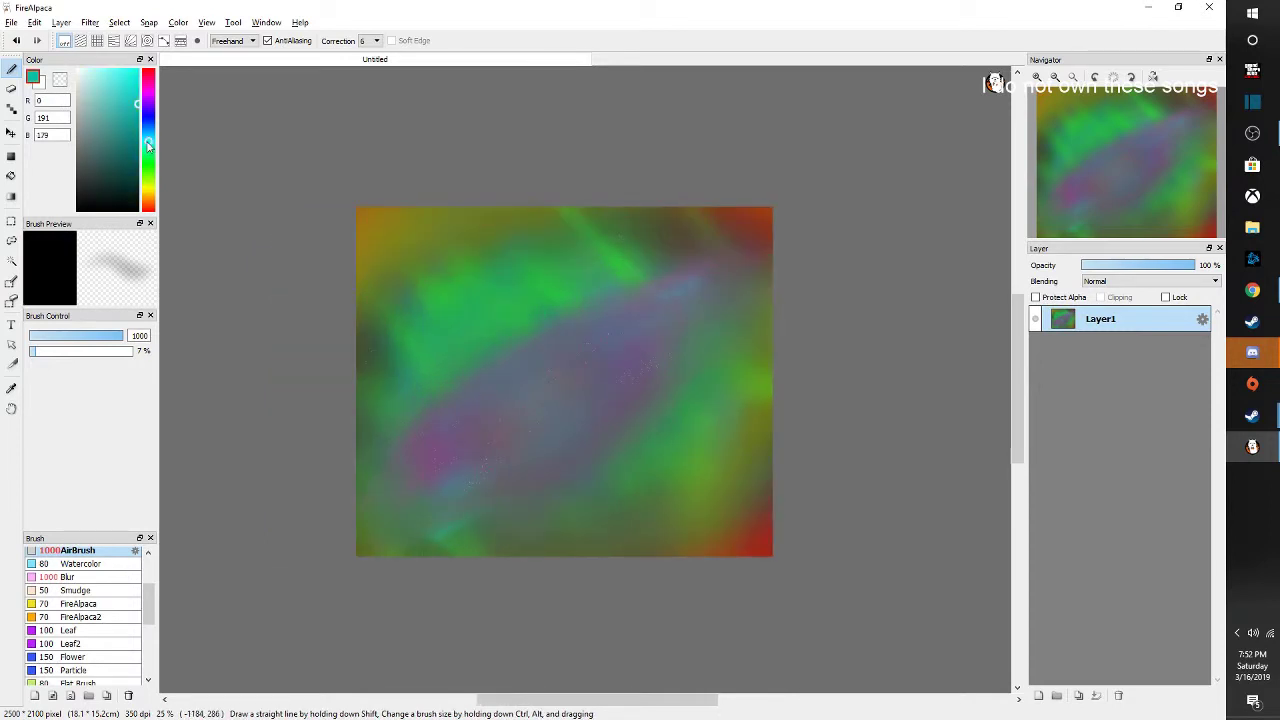
{"action": "left_click_drag", "start_coordinate": [106, 106], "coordinate": [94, 80]}
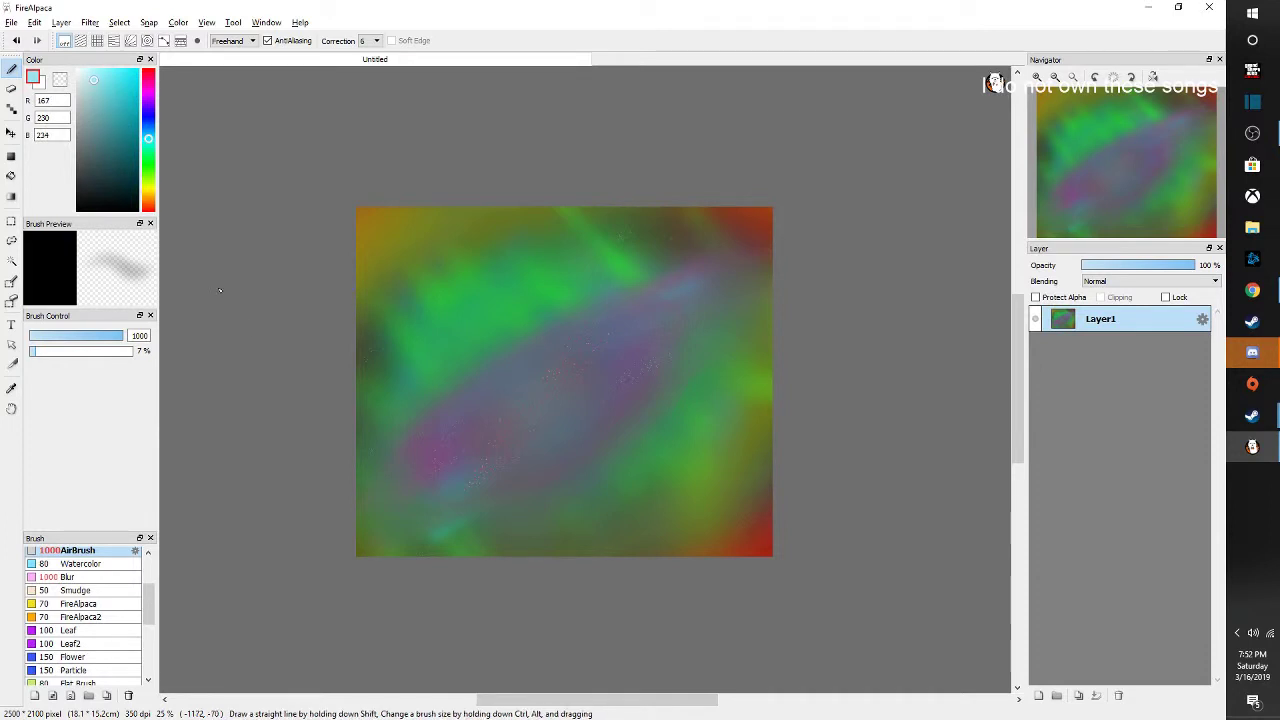
{"action": "mouse_move", "coordinate": [523, 350]}
{"action": "left_mouse_down"}
{"action": "mouse_move", "coordinate": [584, 407]}
{"action": "mouse_move", "coordinate": [395, 239]}
{"action": "mouse_move", "coordinate": [409, 272]}
{"action": "mouse_move", "coordinate": [537, 362]}
{"action": "mouse_move", "coordinate": [431, 244]}
{"action": "mouse_move", "coordinate": [582, 364]}
{"action": "mouse_move", "coordinate": [510, 388]}
{"action": "mouse_move", "coordinate": [565, 313]}
{"action": "left_mouse_up"}
{"action": "mouse_move", "coordinate": [470, 350]}
{"action": "left_mouse_down"}
{"action": "mouse_move", "coordinate": [310, 303]}
{"action": "mouse_move", "coordinate": [515, 302]}
{"action": "mouse_move", "coordinate": [552, 361]}
{"action": "mouse_move", "coordinate": [529, 197]}
{"action": "mouse_move", "coordinate": [523, 373]}
{"action": "mouse_move", "coordinate": [306, 353]}
{"action": "left_mouse_up"}
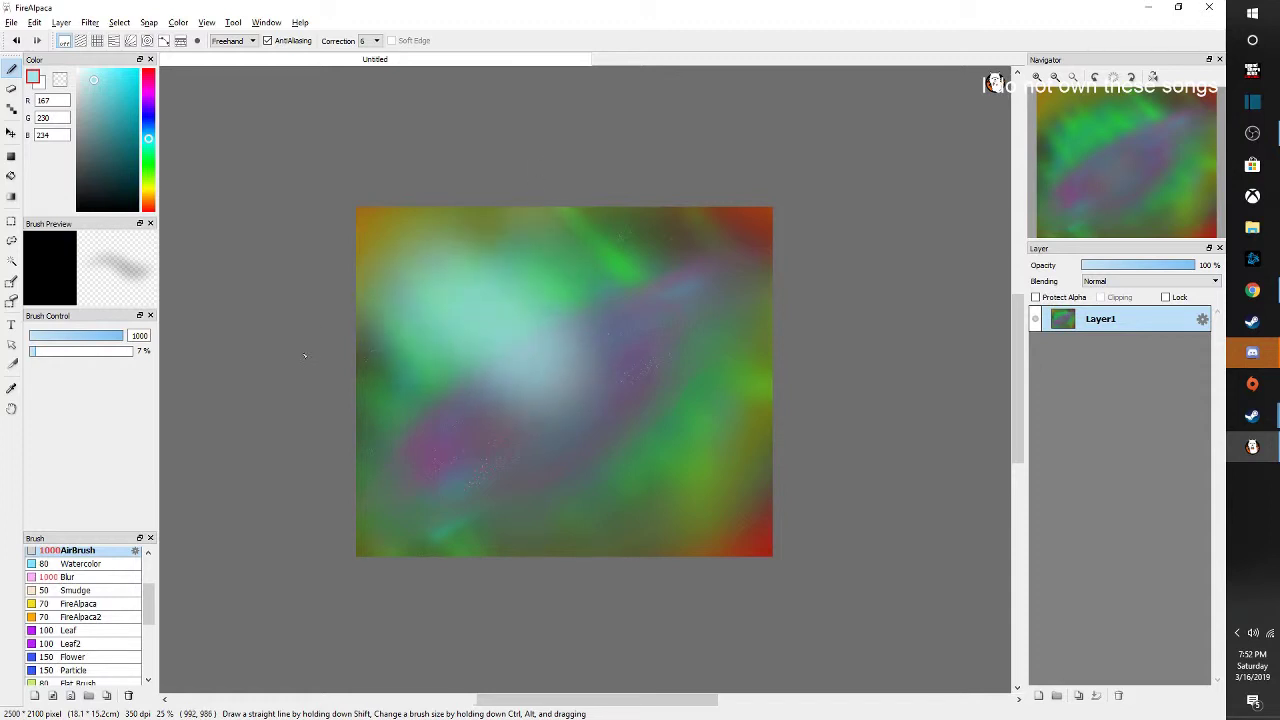
Paint a second pale blue glow below the diagonal band near the canvas's lower-right corner, undoing and redoing the overly strong stroke
{"action": "left_click_drag", "start_coordinate": [646, 446], "coordinate": [607, 567]}
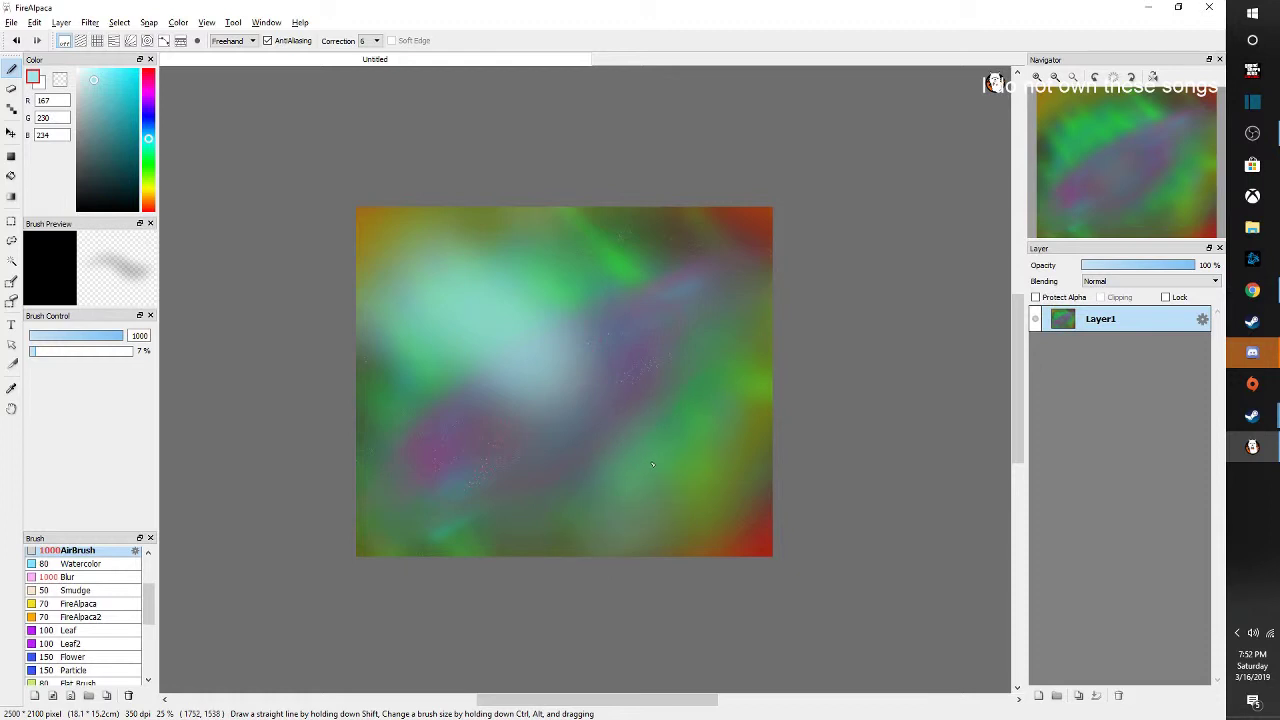
{"action": "mouse_move", "coordinate": [652, 465]}
{"action": "left_mouse_down"}
{"action": "mouse_move", "coordinate": [770, 583]}
{"action": "mouse_move", "coordinate": [676, 438]}
{"action": "mouse_move", "coordinate": [790, 602]}
{"action": "mouse_move", "coordinate": [710, 470]}
{"action": "mouse_move", "coordinate": [651, 438]}
{"action": "mouse_move", "coordinate": [619, 534]}
{"action": "mouse_move", "coordinate": [562, 610]}
{"action": "mouse_move", "coordinate": [676, 440]}
{"action": "mouse_move", "coordinate": [940, 444]}
{"action": "left_mouse_up"}
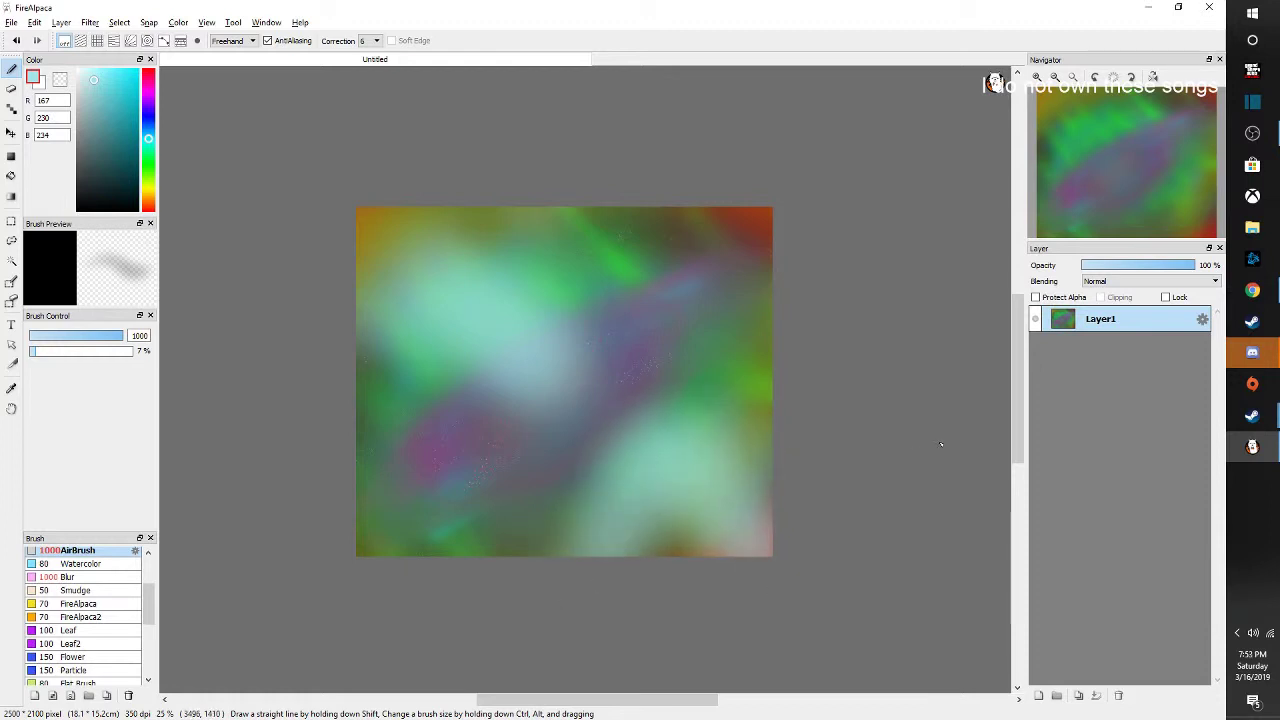
{"action": "key", "text": "ctrl+z"}
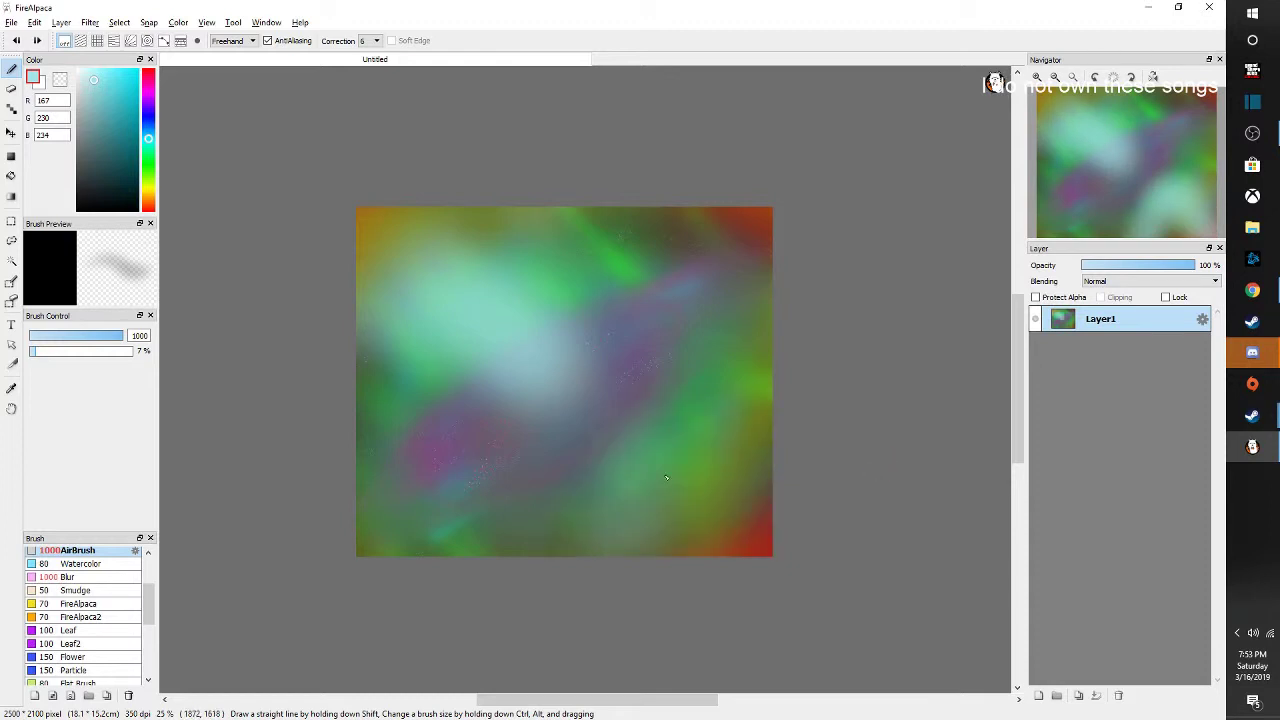
{"action": "mouse_move", "coordinate": [670, 440]}
{"action": "left_mouse_down"}
{"action": "mouse_move", "coordinate": [612, 568]}
{"action": "mouse_move", "coordinate": [686, 435]}
{"action": "mouse_move", "coordinate": [886, 501]}
{"action": "mouse_move", "coordinate": [665, 444]}
{"action": "mouse_move", "coordinate": [720, 522]}
{"action": "mouse_move", "coordinate": [644, 429]}
{"action": "mouse_move", "coordinate": [768, 566]}
{"action": "left_mouse_up"}
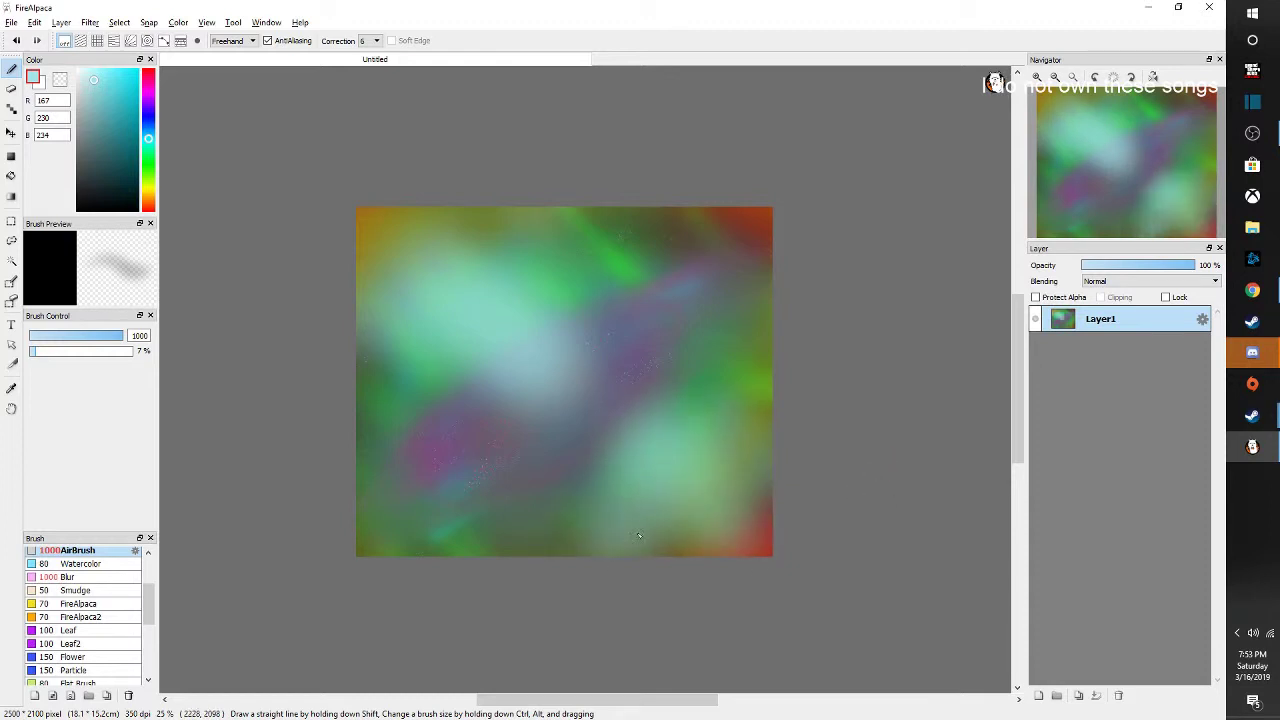
Change the colour to dark grey (RGB 89, 94, 95) and mute the canvas edges and corners with the AirBrush
{"action": "left_click", "coordinate": [81, 161]}
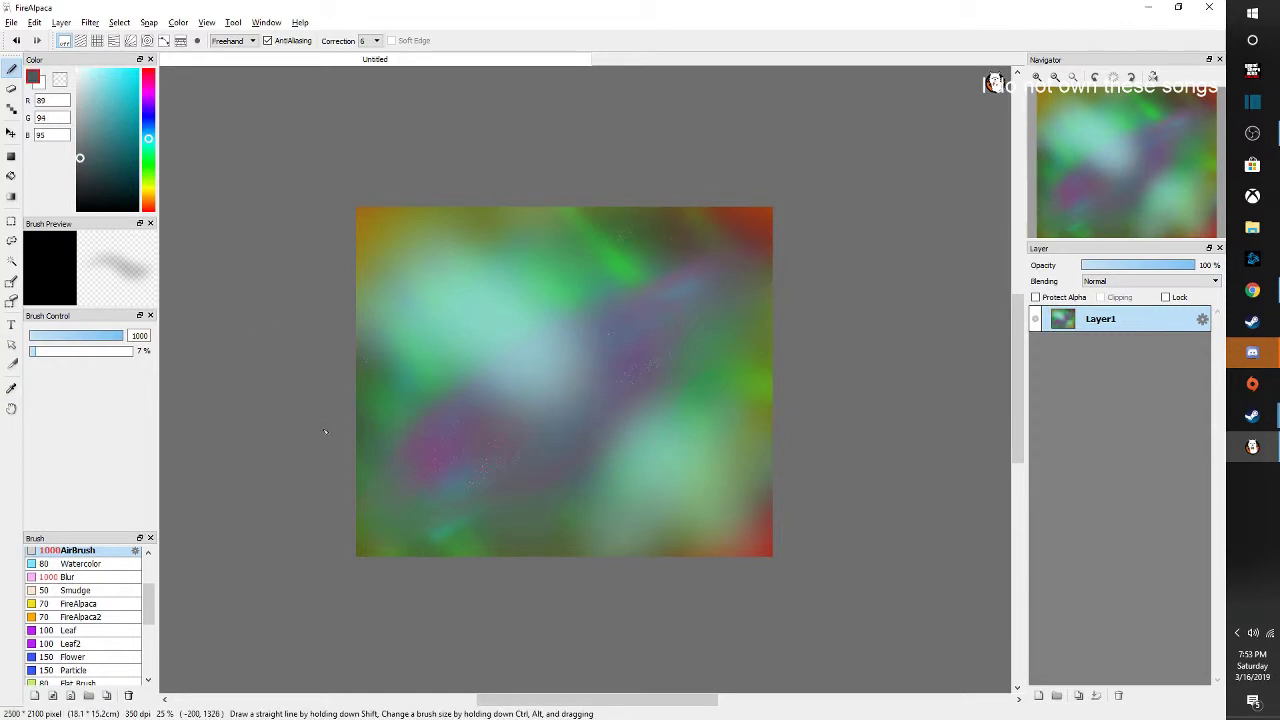
{"action": "left_click_drag", "start_coordinate": [319, 422], "coordinate": [604, 95]}
{"action": "left_click_drag", "start_coordinate": [613, 217], "coordinate": [176, 296]}
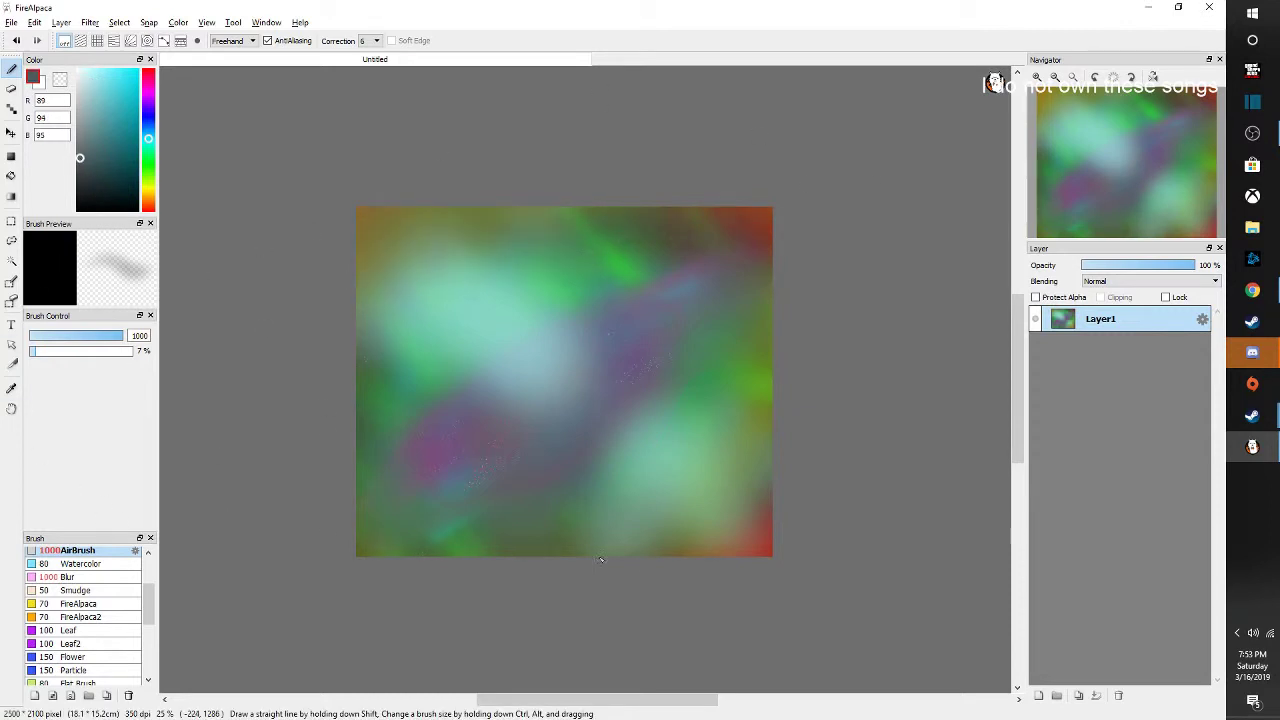
{"action": "left_click_drag", "start_coordinate": [600, 560], "coordinate": [944, 320]}
{"action": "mouse_move", "coordinate": [806, 418]}
{"action": "left_mouse_down"}
{"action": "mouse_move", "coordinate": [814, 354]}
{"action": "mouse_move", "coordinate": [613, 623]}
{"action": "left_mouse_up"}
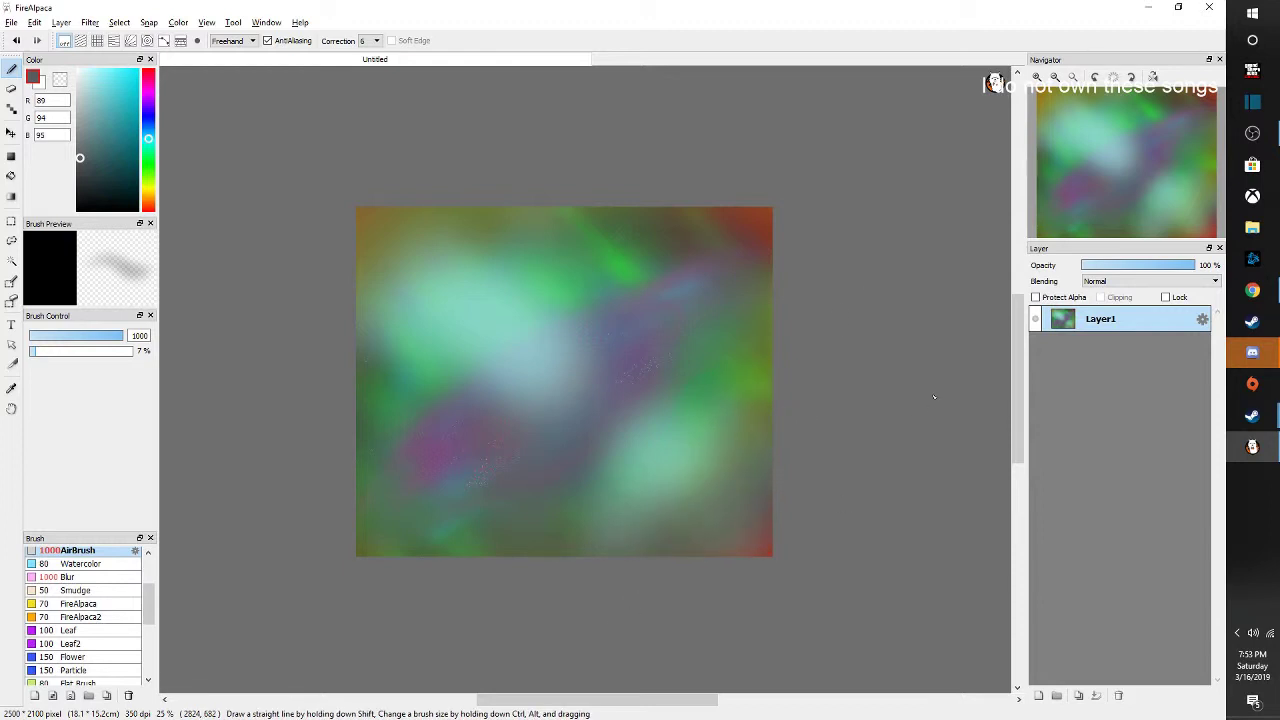
{"action": "scroll", "coordinate": [934, 397], "scroll_direction": "down", "scroll_amount": 3}
{"action": "scroll", "coordinate": [681, 375], "scroll_direction": "down", "scroll_amount": 2}
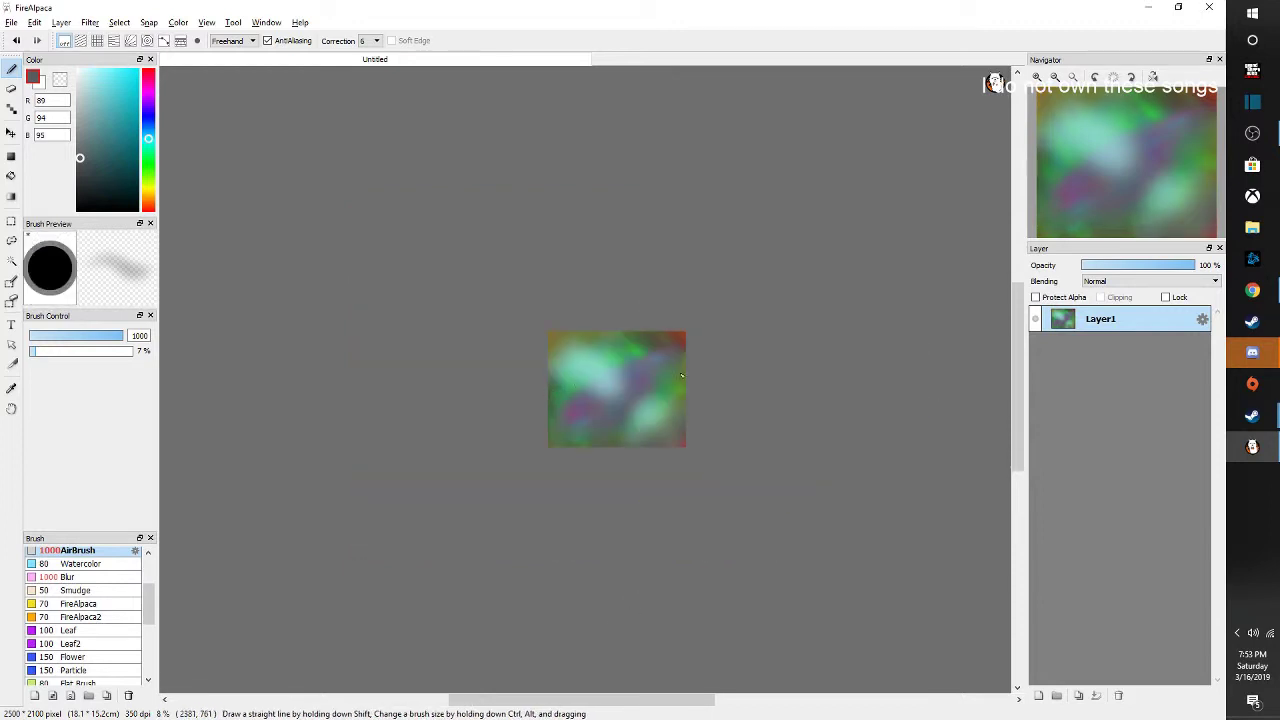
Switch to the Pen brush and change the colour to green (RGB 39, 157, 30)
{"action": "scroll", "coordinate": [681, 375], "scroll_direction": "up", "scroll_amount": 5}
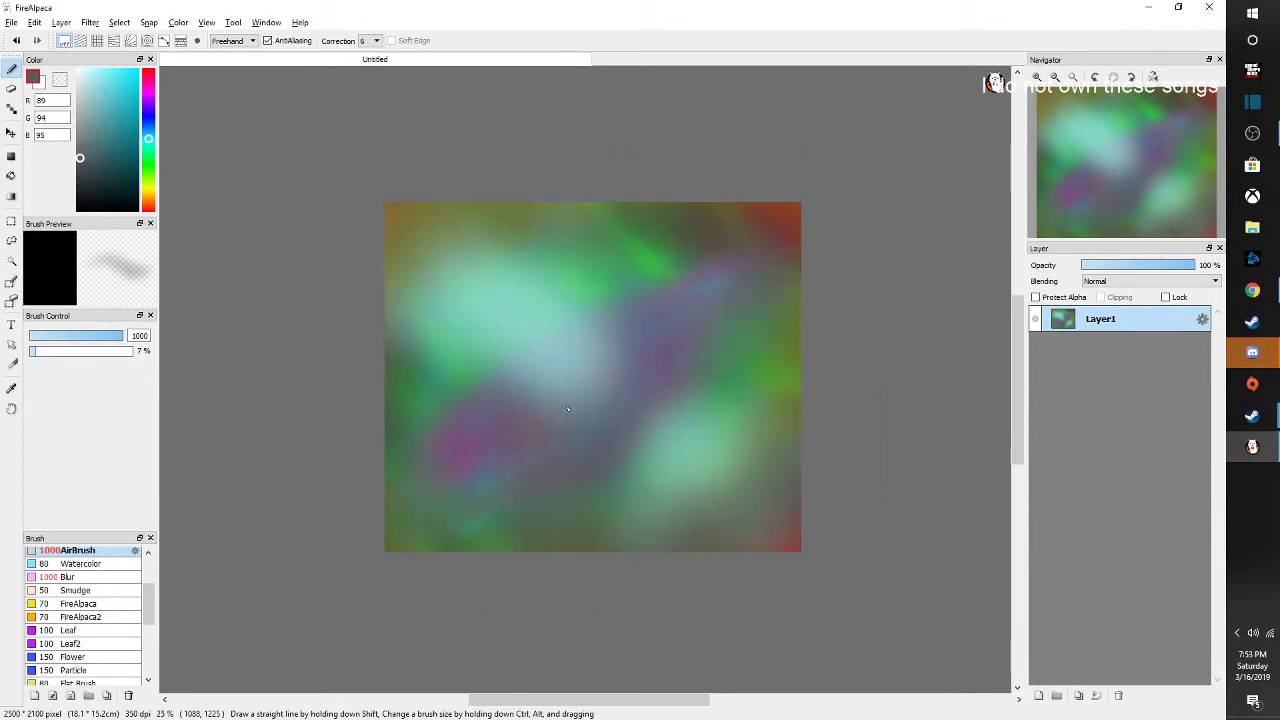
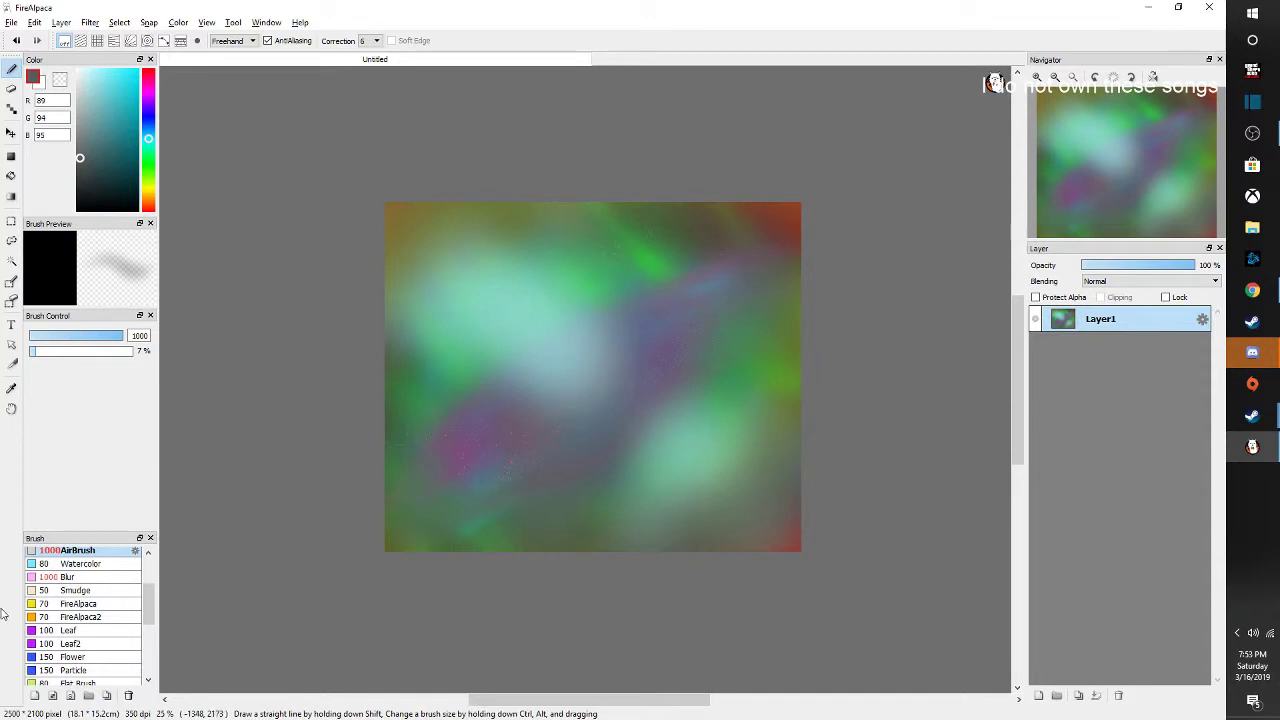
{"action": "scroll", "coordinate": [80, 600], "scroll_direction": "up", "scroll_amount": 6}
{"action": "left_click", "coordinate": [74, 578]}
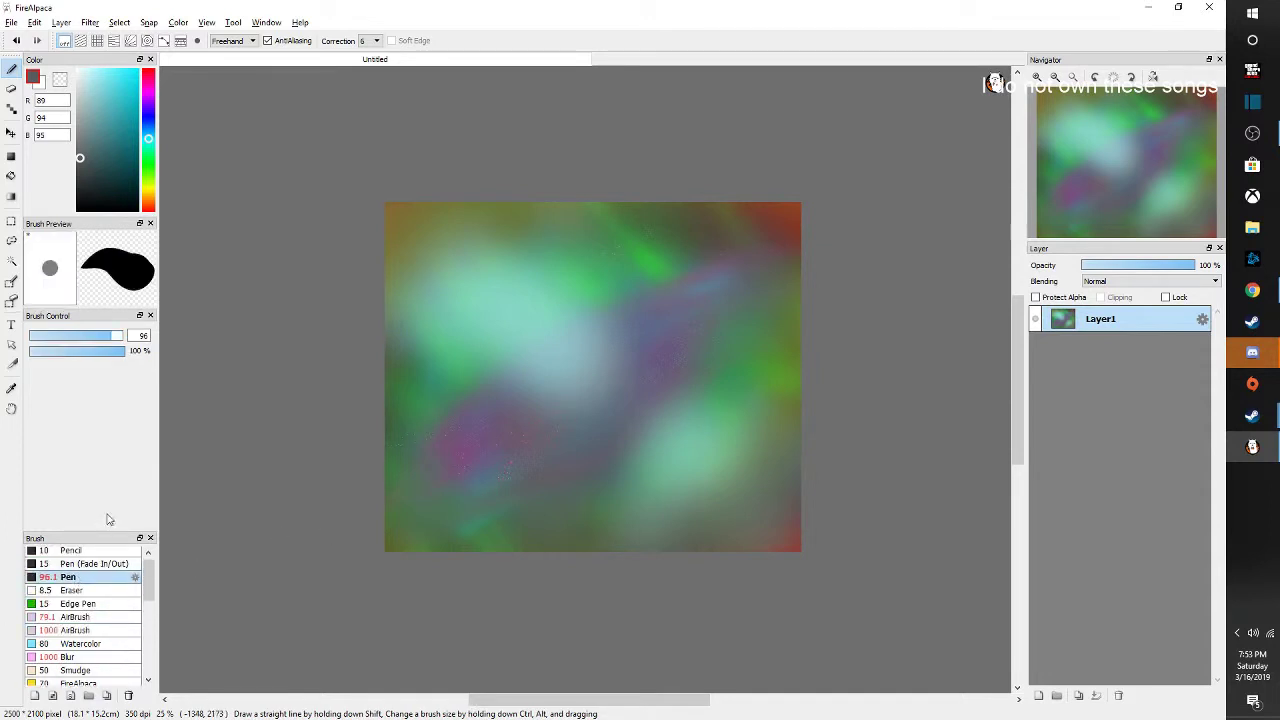
{"action": "left_click", "coordinate": [149, 160]}
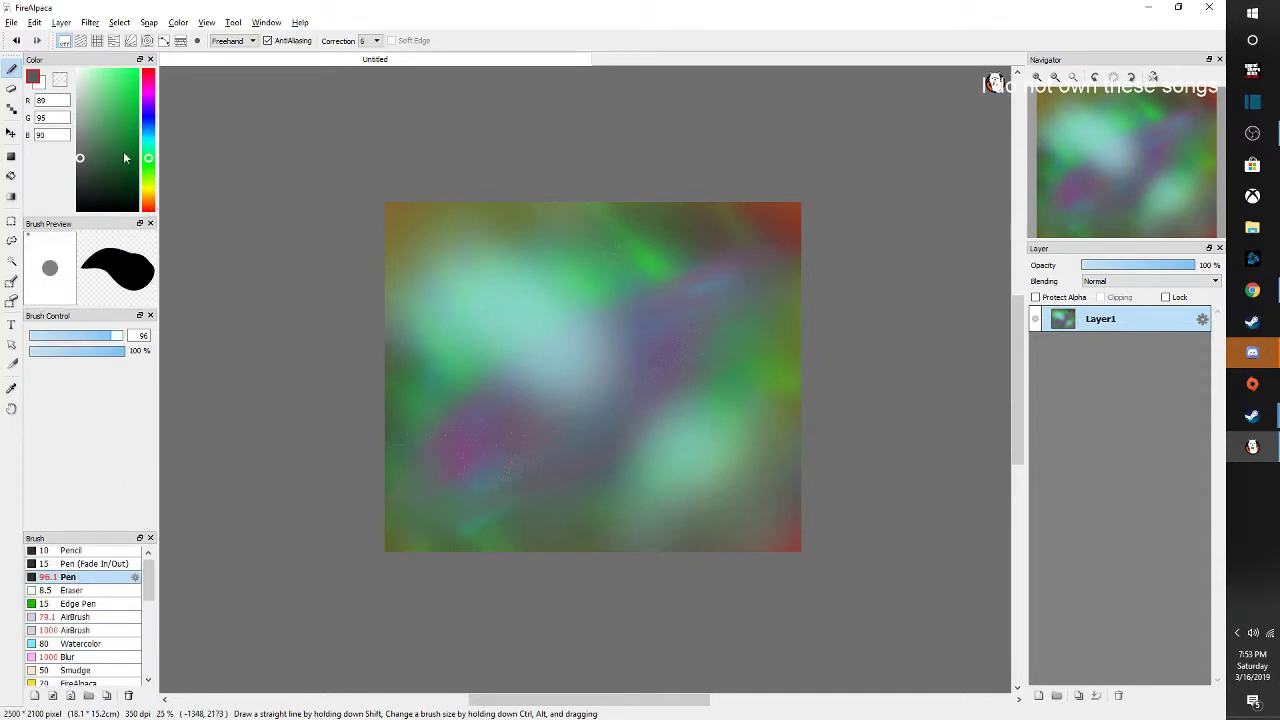
{"action": "left_click", "coordinate": [128, 108]}
{"action": "left_click_drag", "start_coordinate": [151, 167], "coordinate": [152, 172]}
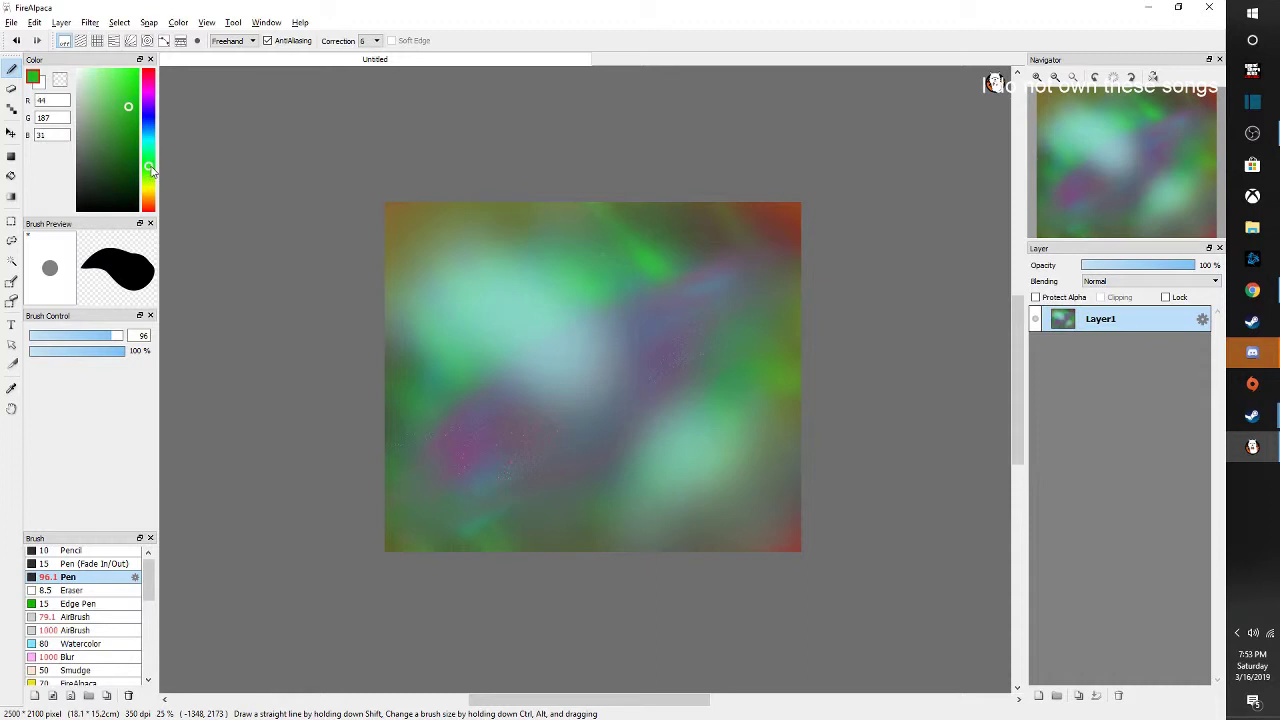
{"action": "left_click", "coordinate": [135, 134]}
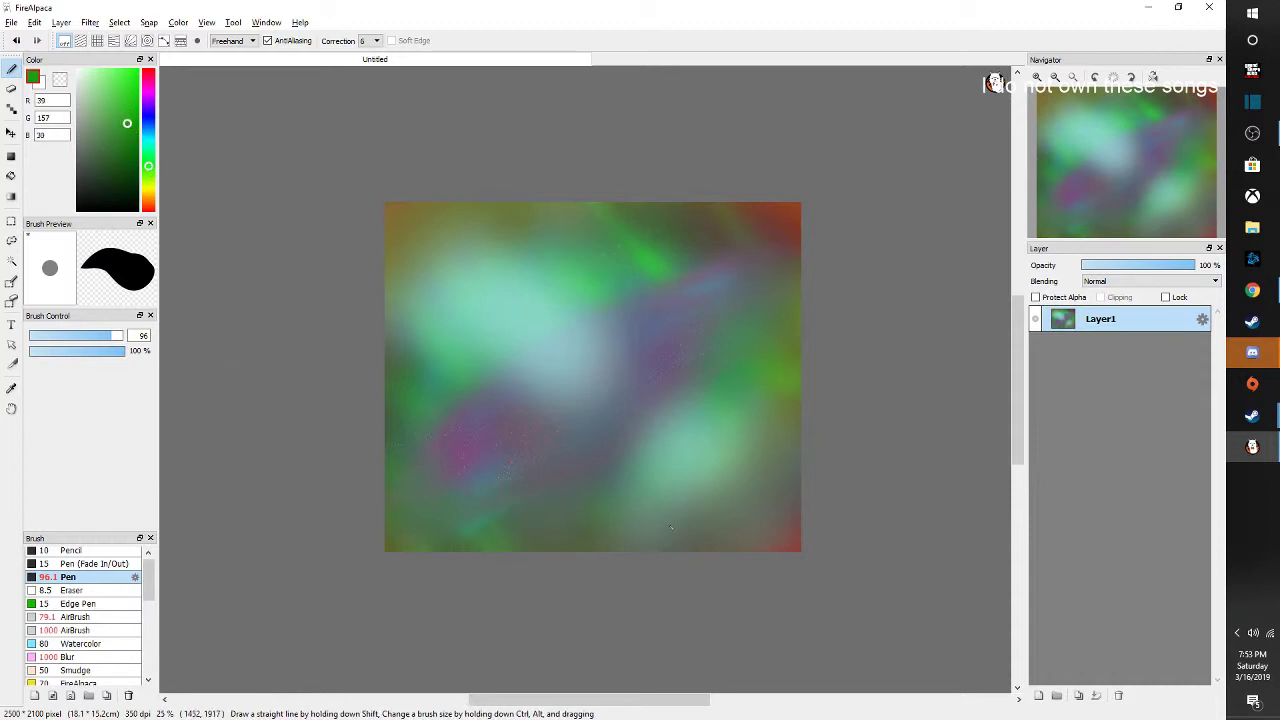
Try short green strokes near the canvas's lower edge, undoing the first and reducing the Pen size to 38
{"action": "left_click_drag", "start_coordinate": [543, 530], "coordinate": [580, 546]}
{"action": "key", "text": "ctrl+z"}
{"action": "left_click", "coordinate": [90, 340]}
{"action": "left_click_drag", "start_coordinate": [522, 481], "coordinate": [576, 505]}
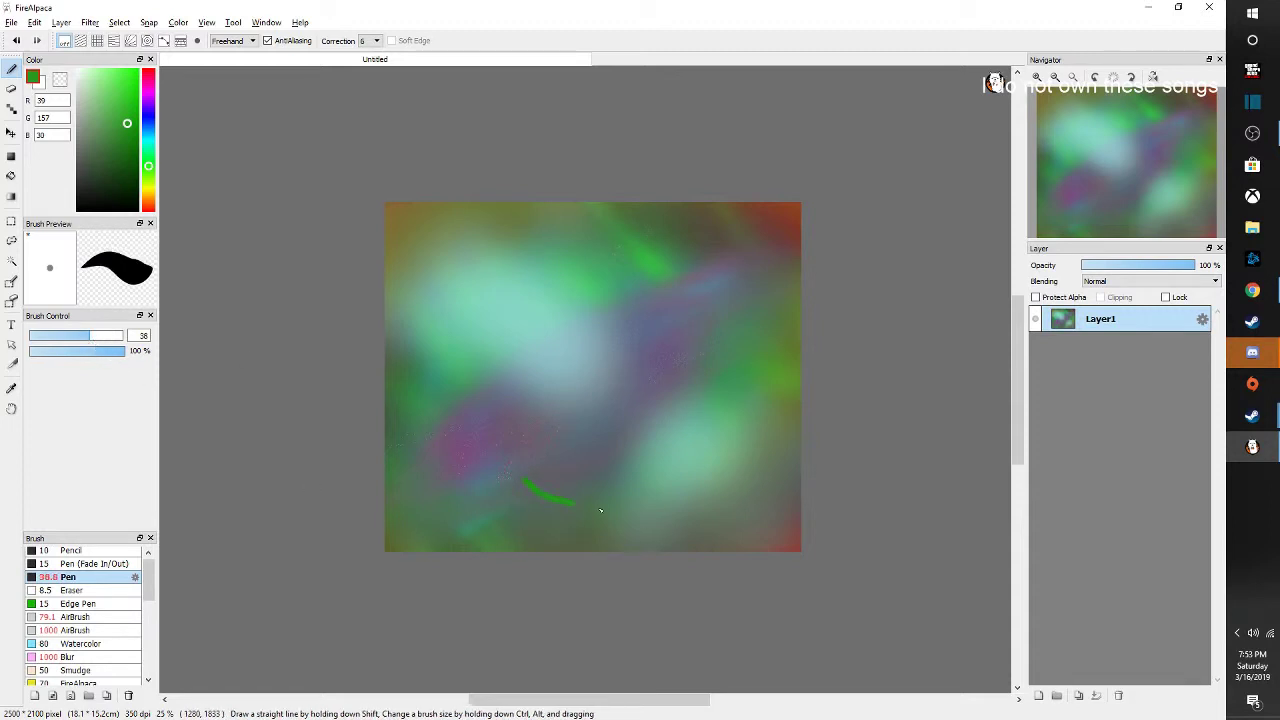
Handwrite the artist's first name in green over the pale glow near the canvas's lower-right corner
{"action": "scroll", "coordinate": [600, 535], "scroll_direction": "up", "scroll_amount": 5}
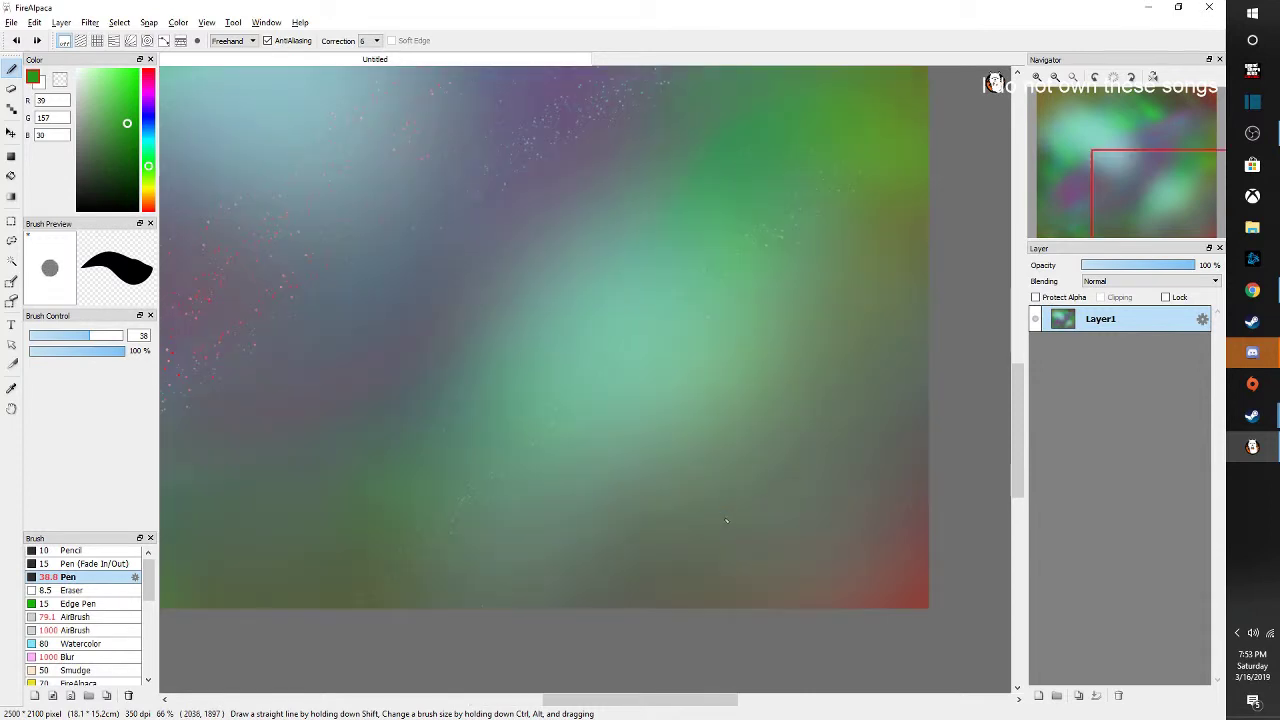
{"action": "scroll", "coordinate": [450, 545], "scroll_direction": "down", "scroll_amount": 1}
{"action": "scroll", "coordinate": [429, 545], "scroll_direction": "up", "scroll_amount": 1}
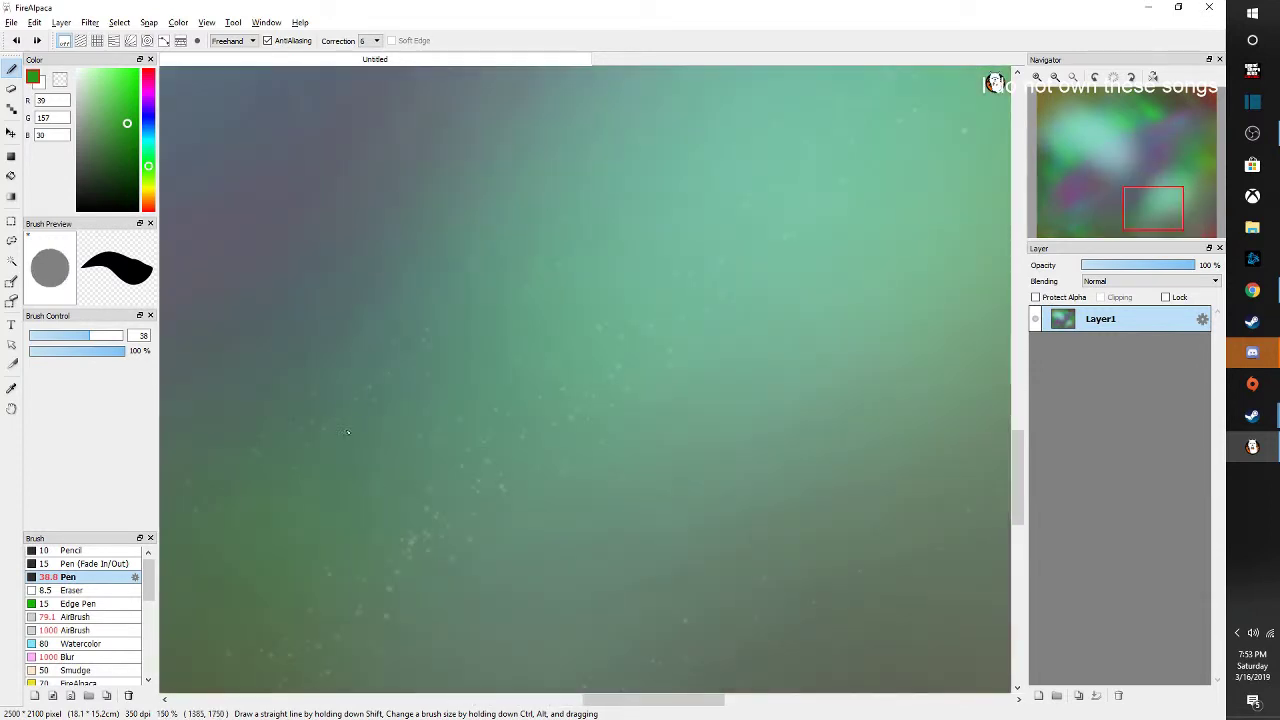
{"action": "mouse_move", "coordinate": [337, 349]}
{"action": "left_mouse_down"}
{"action": "mouse_move", "coordinate": [266, 414]}
{"action": "mouse_move", "coordinate": [430, 338]}
{"action": "mouse_move", "coordinate": [405, 456]}
{"action": "left_mouse_up"}
{"action": "left_click_drag", "start_coordinate": [426, 392], "coordinate": [555, 360]}
{"action": "mouse_move", "coordinate": [445, 455]}
{"action": "left_mouse_down"}
{"action": "mouse_move", "coordinate": [577, 430]}
{"action": "mouse_move", "coordinate": [420, 478]}
{"action": "mouse_move", "coordinate": [680, 370]}
{"action": "mouse_move", "coordinate": [708, 478]}
{"action": "left_mouse_up"}
{"action": "mouse_move", "coordinate": [752, 380]}
{"action": "left_mouse_down"}
{"action": "mouse_move", "coordinate": [795, 470]}
{"action": "mouse_move", "coordinate": [882, 382]}
{"action": "mouse_move", "coordinate": [950, 410]}
{"action": "left_mouse_up"}
{"action": "scroll", "coordinate": [600, 455], "scroll_direction": "down", "scroll_amount": 2}
{"action": "scroll", "coordinate": [610, 465], "scroll_direction": "up", "scroll_amount": 3}
{"action": "scroll", "coordinate": [625, 478], "scroll_direction": "down", "scroll_amount": 2}
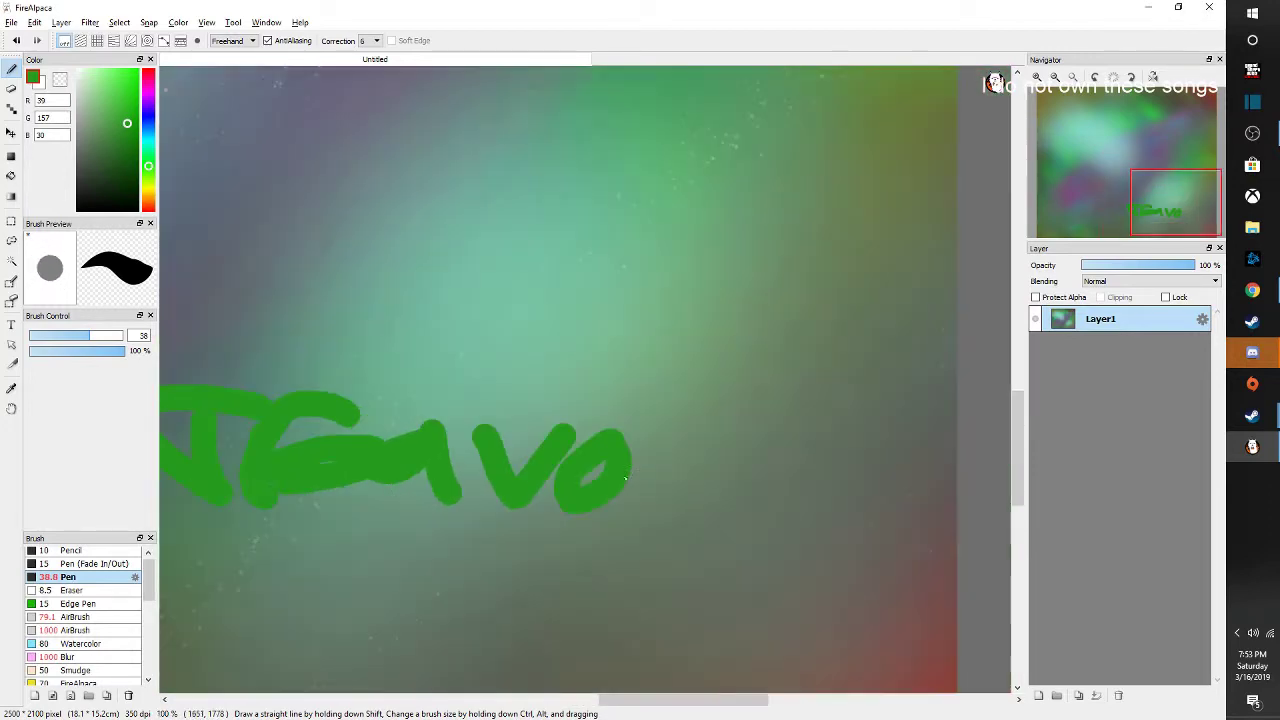
{"action": "scroll", "coordinate": [655, 482], "scroll_direction": "up", "scroll_amount": 2}
{"action": "left_click_drag", "start_coordinate": [645, 425], "coordinate": [766, 388]}
{"action": "scroll", "coordinate": [598, 445], "scroll_direction": "down", "scroll_amount": 4}
{"action": "scroll", "coordinate": [382, 487], "scroll_direction": "up", "scroll_amount": 2}
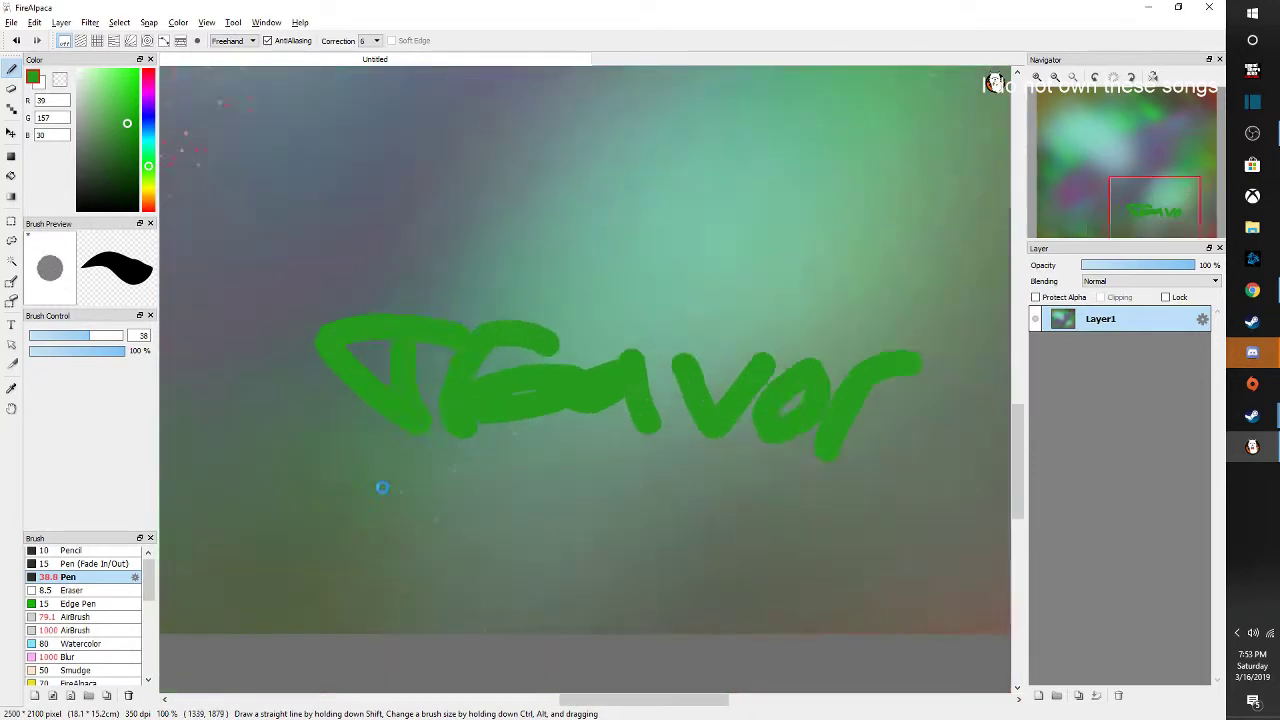
Handwrite the artist's surname in green directly beneath the first name
{"action": "scroll", "coordinate": [382, 487], "scroll_direction": "up", "scroll_amount": 1}
{"action": "left_click_drag", "start_coordinate": [418, 448], "coordinate": [318, 472]}
{"action": "left_click_drag", "start_coordinate": [306, 547], "coordinate": [264, 508]}
{"action": "left_click_drag", "start_coordinate": [450, 472], "coordinate": [416, 580]}
{"action": "mouse_move", "coordinate": [566, 494]}
{"action": "left_mouse_down"}
{"action": "mouse_move", "coordinate": [485, 552]}
{"action": "mouse_move", "coordinate": [556, 578]}
{"action": "mouse_move", "coordinate": [512, 602]}
{"action": "left_mouse_up"}
{"action": "mouse_move", "coordinate": [646, 500]}
{"action": "left_mouse_down"}
{"action": "mouse_move", "coordinate": [621, 530]}
{"action": "mouse_move", "coordinate": [610, 625]}
{"action": "left_mouse_up"}
{"action": "left_click_drag", "start_coordinate": [780, 512], "coordinate": [798, 548]}
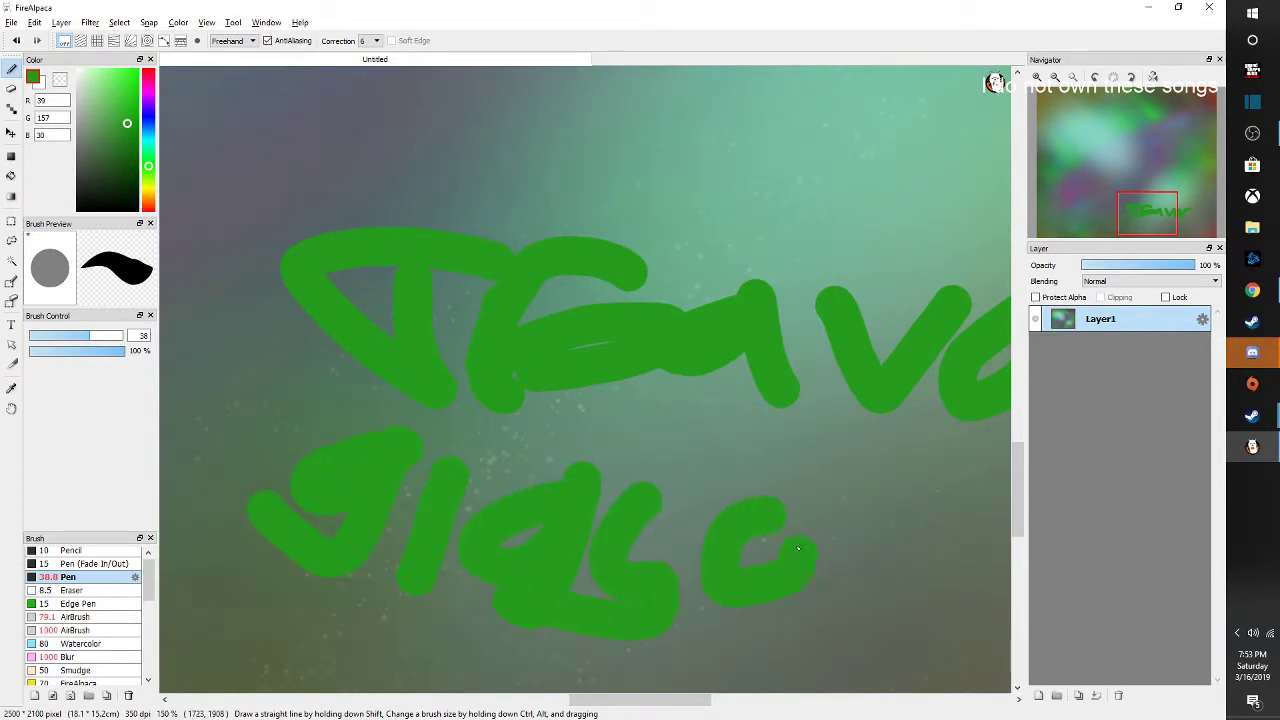
{"action": "mouse_move", "coordinate": [892, 562]}
{"action": "left_mouse_down"}
{"action": "mouse_move", "coordinate": [862, 652]}
{"action": "mouse_move", "coordinate": [905, 578]}
{"action": "left_mouse_up"}
{"action": "scroll", "coordinate": [905, 578], "scroll_direction": "down", "scroll_amount": 3}
{"action": "scroll", "coordinate": [659, 535], "scroll_direction": "up", "scroll_amount": 4}
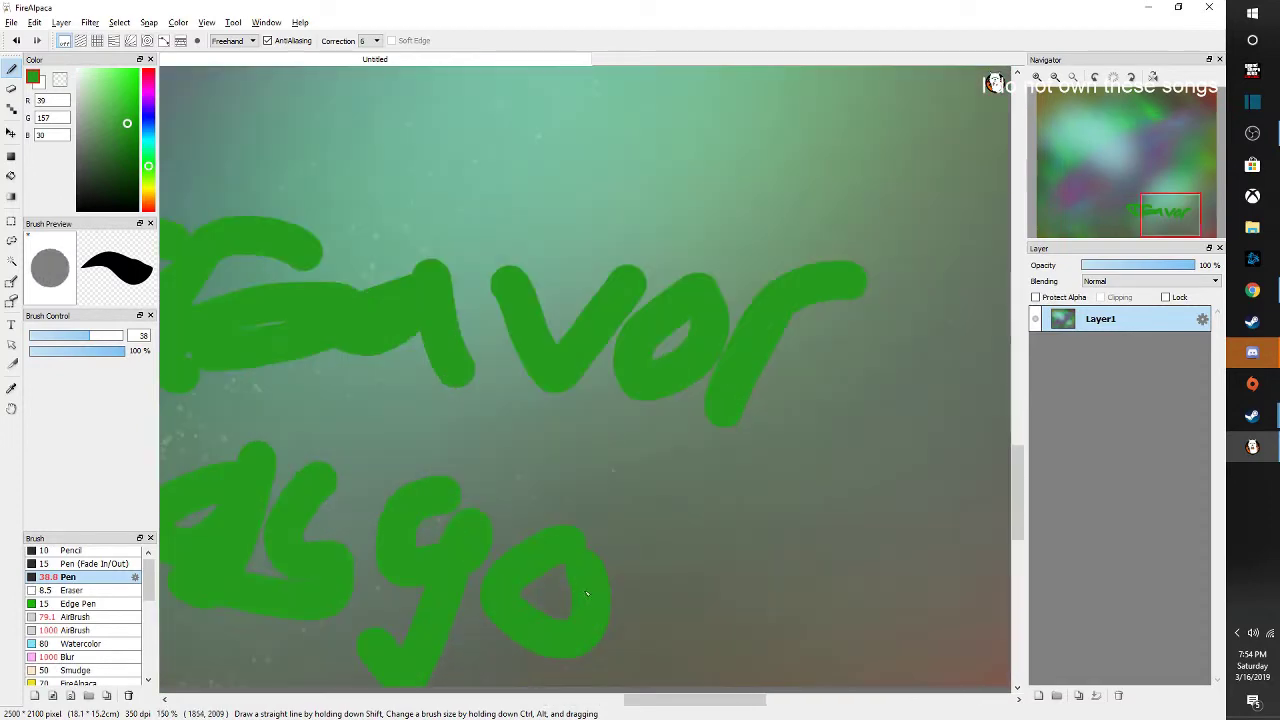
{"action": "scroll", "coordinate": [659, 537], "scroll_direction": "down", "scroll_amount": 5}
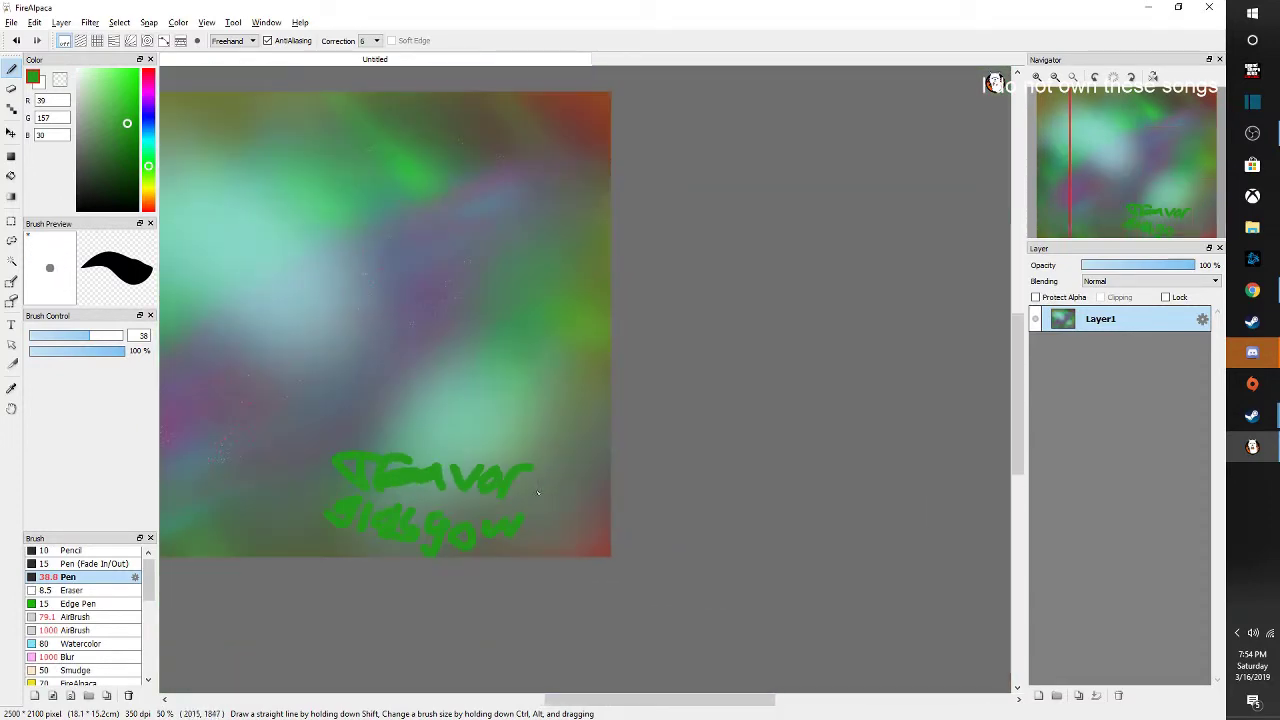
Draw a curved green flourish beneath the signature along the canvas's lower edge
{"action": "scroll", "coordinate": [431, 518], "scroll_direction": "up", "scroll_amount": 2}
{"action": "left_click_drag", "start_coordinate": [372, 495], "coordinate": [558, 545]}
{"action": "scroll", "coordinate": [558, 545], "scroll_direction": "down", "scroll_amount": 4}
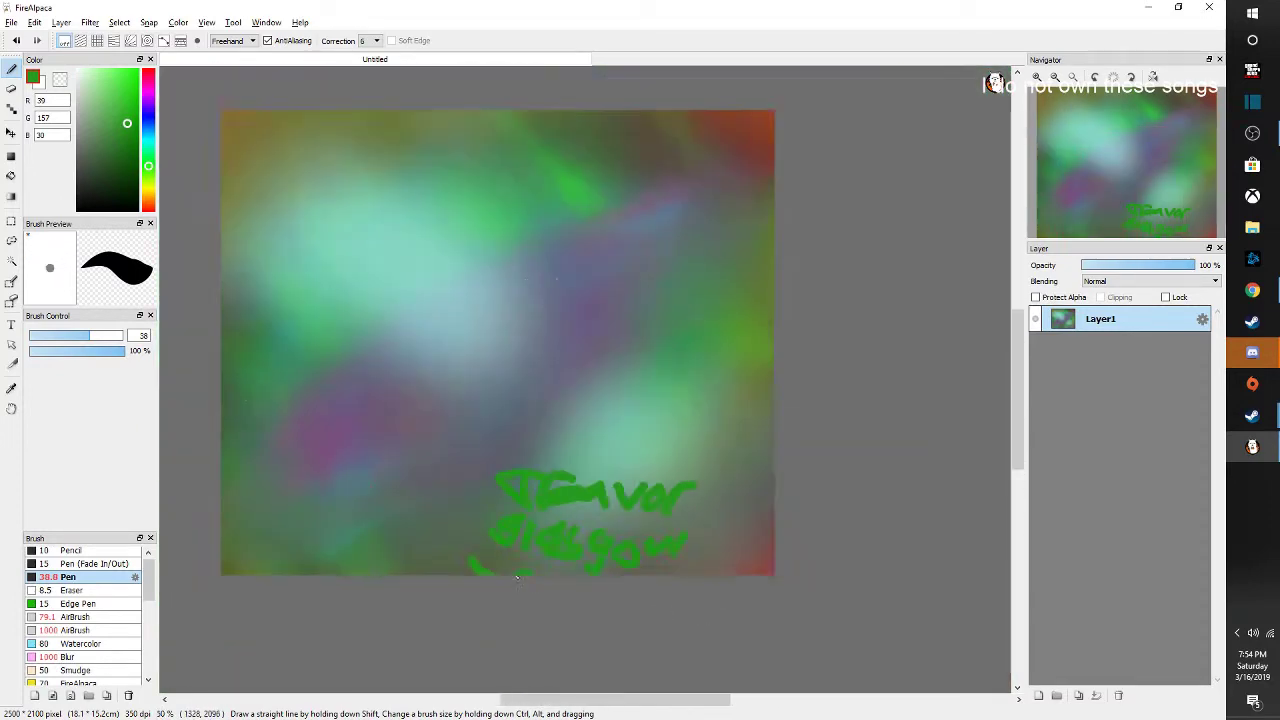
{"action": "scroll", "coordinate": [559, 572], "scroll_direction": "up", "scroll_amount": 4}
{"action": "scroll", "coordinate": [751, 534], "scroll_direction": "down", "scroll_amount": 4}
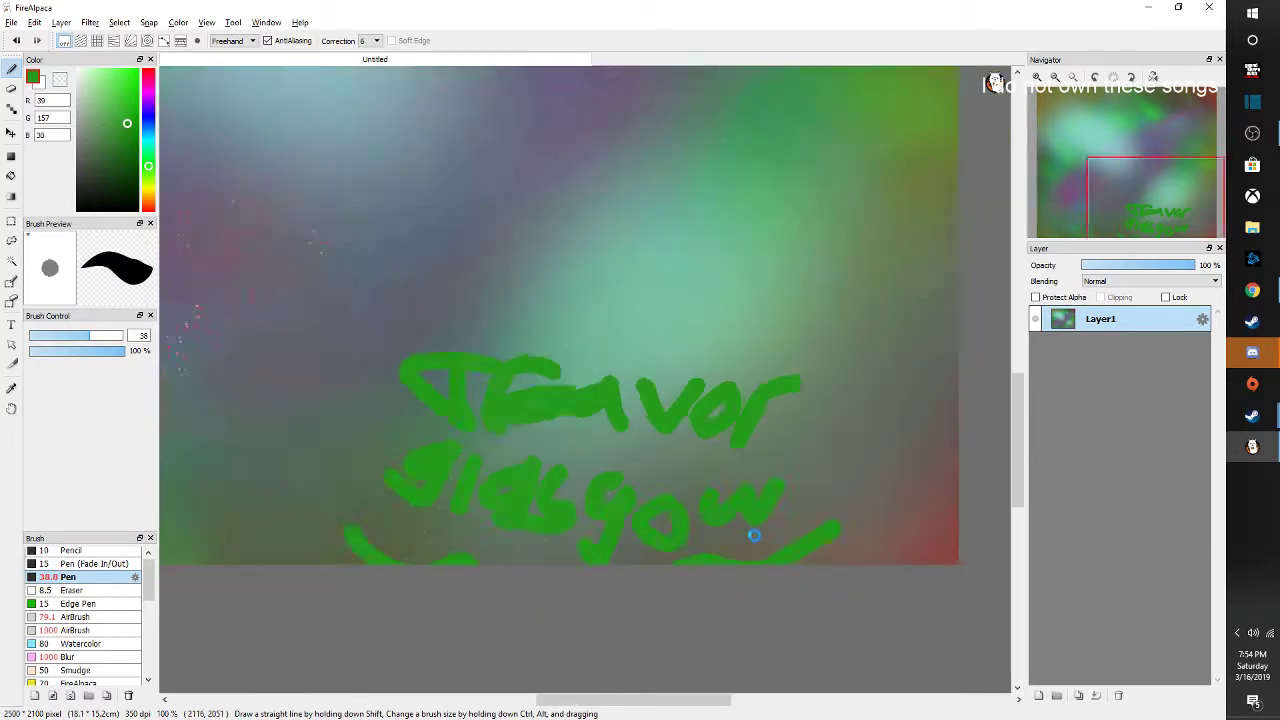
{"action": "scroll", "coordinate": [735, 532], "scroll_direction": "down", "scroll_amount": 1}
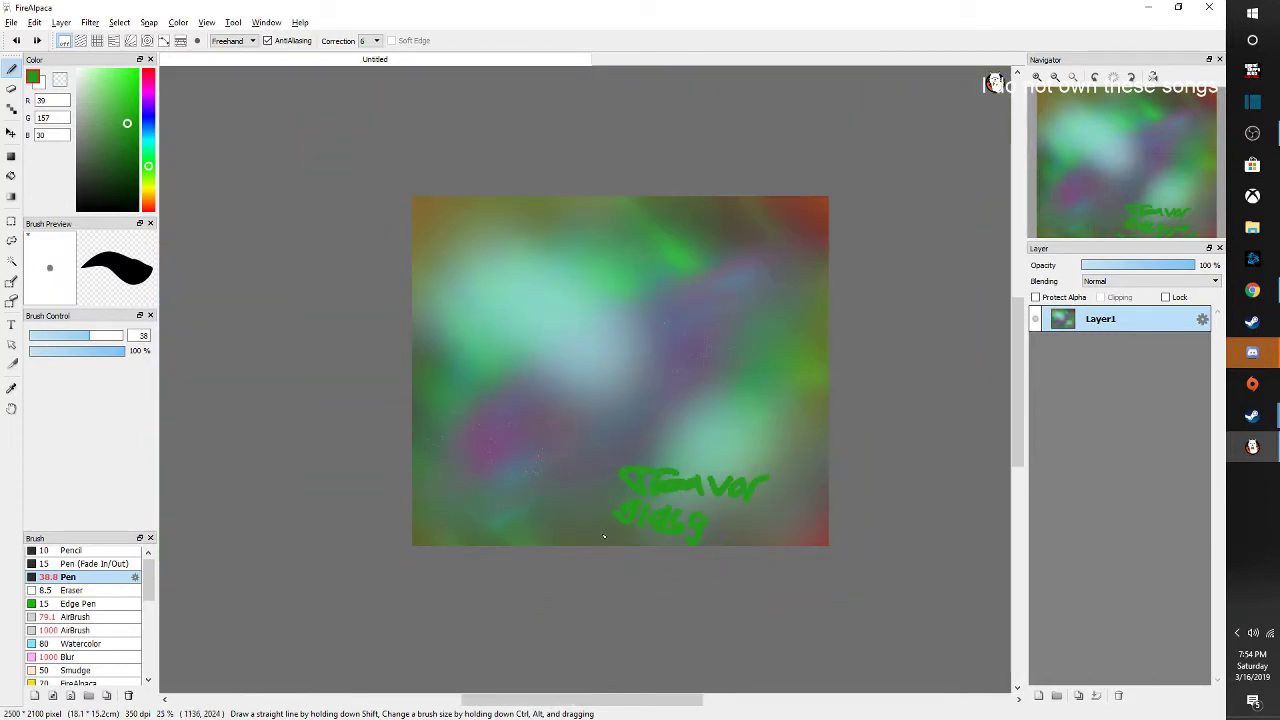
Undo the flourish and all strokes of the green signature
{"action": "key", "text": "ctrl+z"}
{"action": "key", "text": "ctrl+z"}
{"action": "key", "text": "ctrl+z"}
{"action": "key", "text": "ctrl+z"}
{"action": "key", "text": "ctrl+z"}
{"action": "key", "text": "ctrl+z"}
{"action": "key", "text": "ctrl+z"}
{"action": "key", "text": "ctrl+z"}
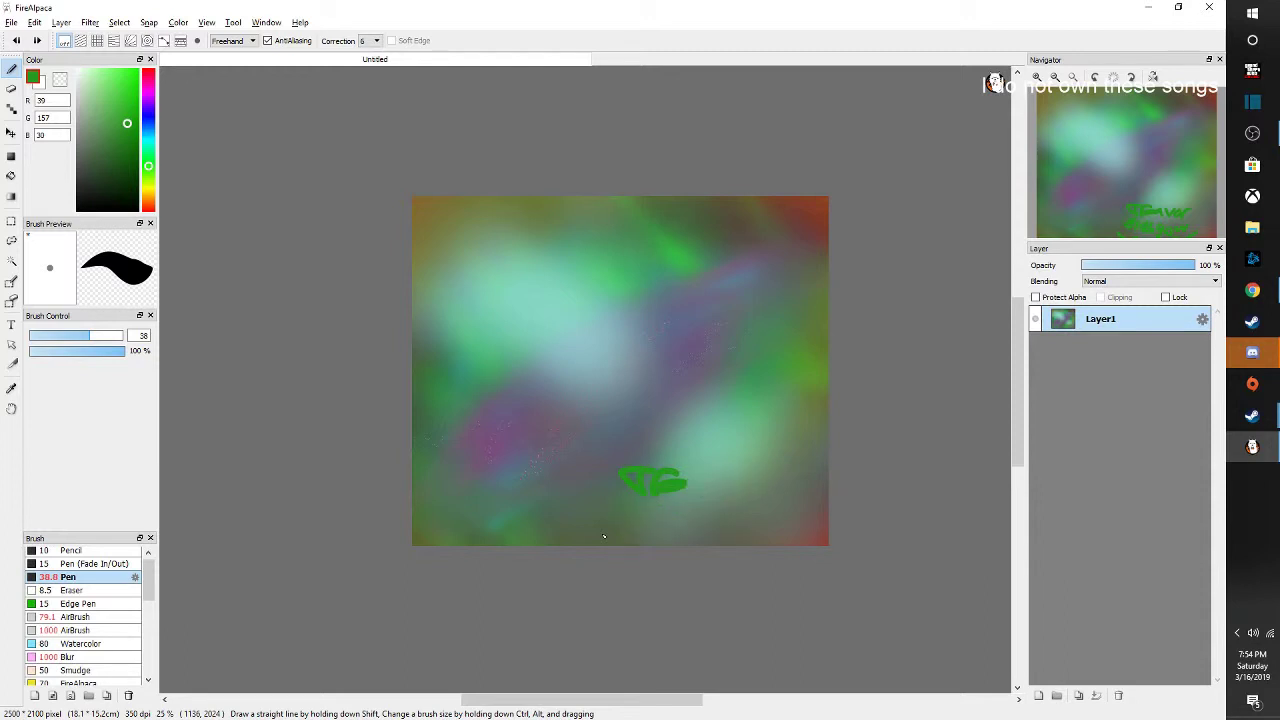
Reduce the Pen size to 25 and handwrite the artist's first name in green closer to the lower-right corner
{"action": "scroll", "coordinate": [722, 530], "scroll_direction": "up", "scroll_amount": 6}
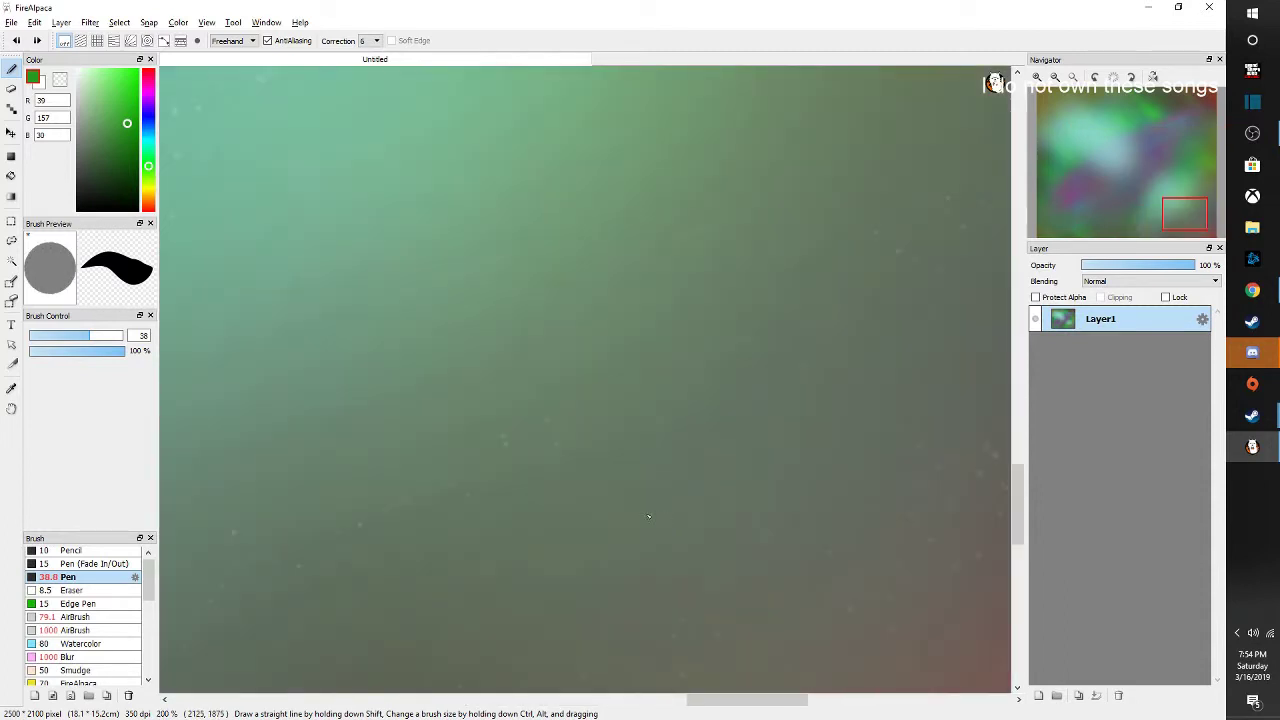
{"action": "left_click_drag", "start_coordinate": [88, 336], "coordinate": [68, 336]}
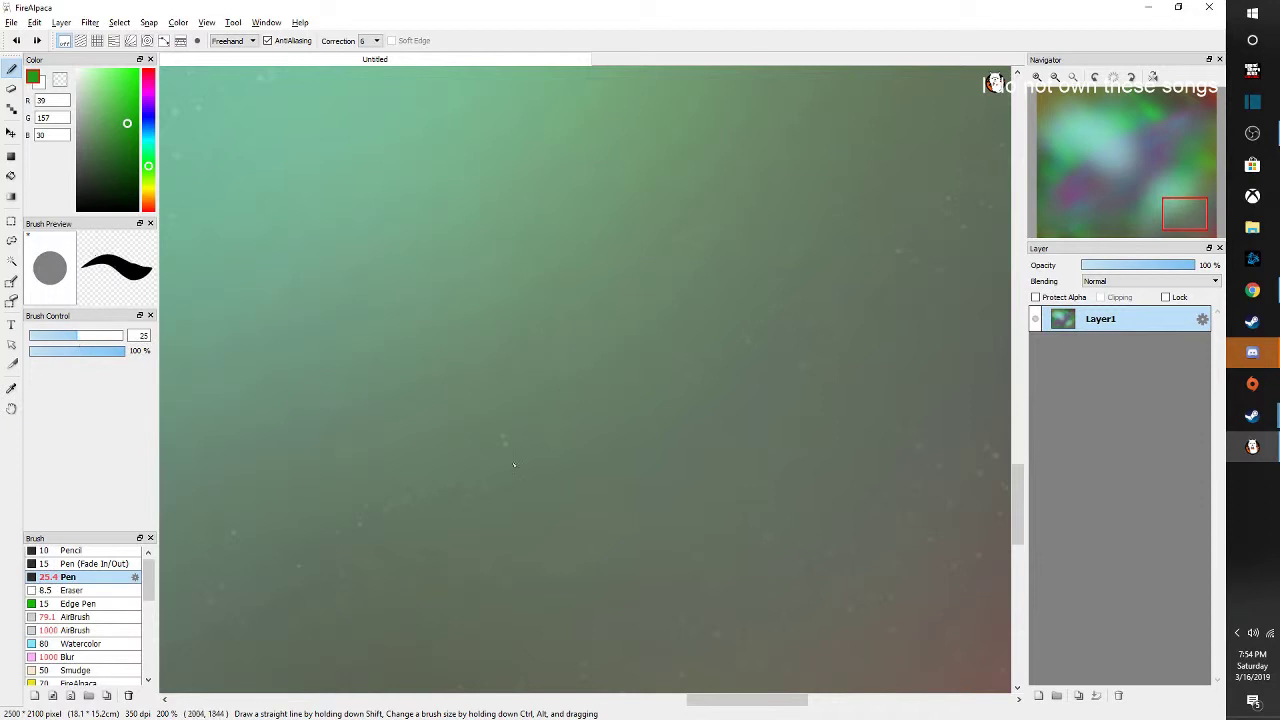
{"action": "mouse_move", "coordinate": [510, 398]}
{"action": "left_mouse_down"}
{"action": "mouse_move", "coordinate": [498, 458]}
{"action": "mouse_move", "coordinate": [655, 420]}
{"action": "left_mouse_up"}
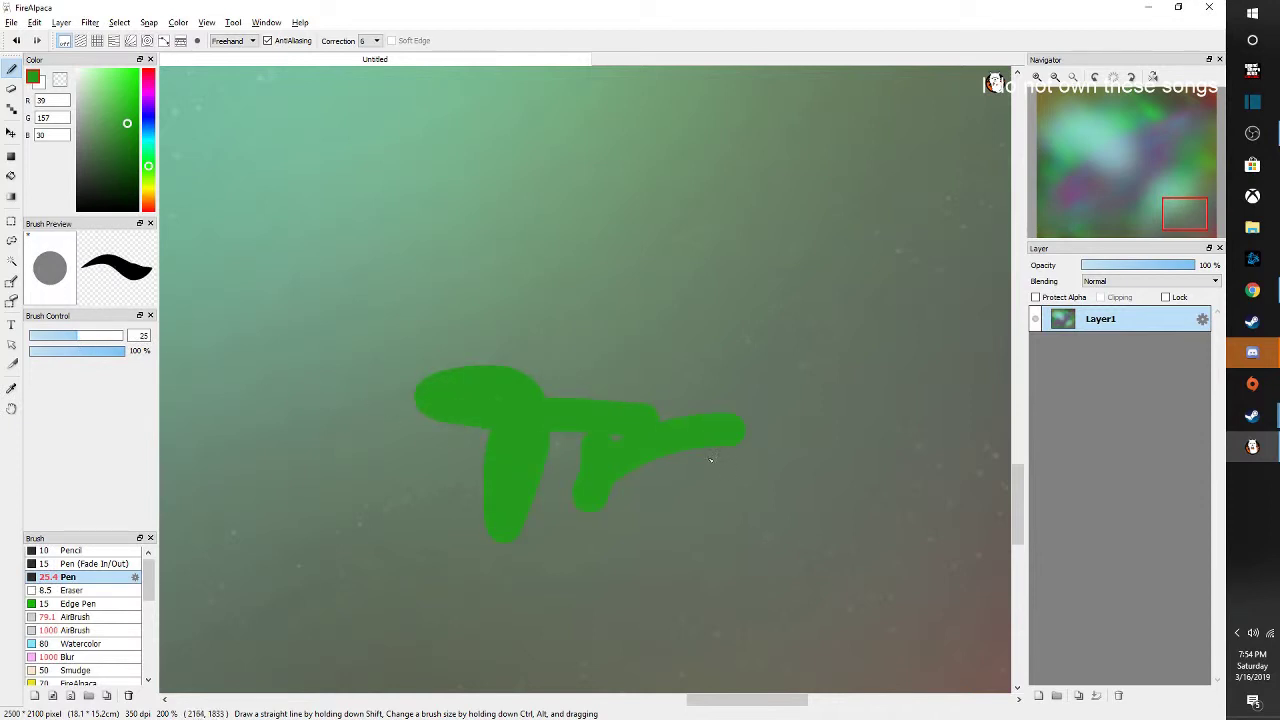
{"action": "scroll", "coordinate": [707, 484], "scroll_direction": "down", "scroll_amount": 4}
{"action": "scroll", "coordinate": [409, 416], "scroll_direction": "up", "scroll_amount": 6}
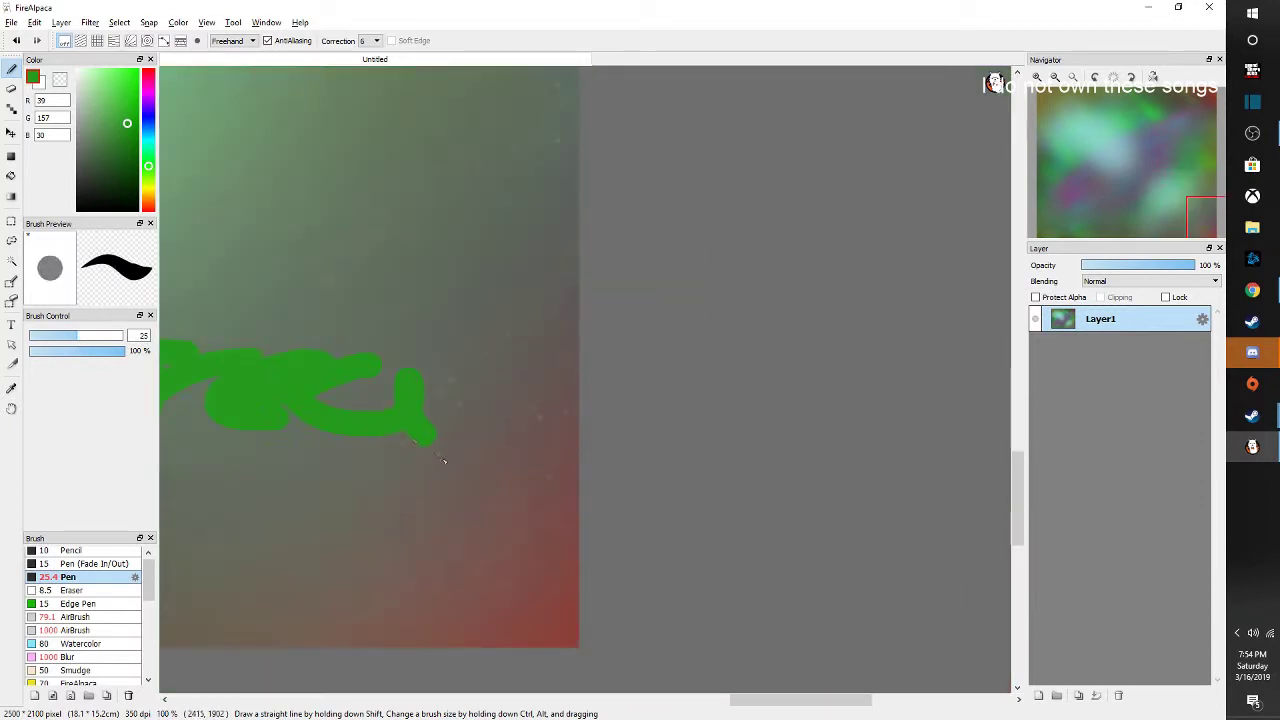
{"action": "mouse_move", "coordinate": [497, 338]}
{"action": "left_mouse_down"}
{"action": "mouse_move", "coordinate": [540, 497]}
{"action": "mouse_move", "coordinate": [617, 407]}
{"action": "left_mouse_up"}
{"action": "left_click", "coordinate": [719, 415]}
{"action": "mouse_move", "coordinate": [720, 416]}
{"action": "left_mouse_down"}
{"action": "mouse_move", "coordinate": [732, 477]}
{"action": "mouse_move", "coordinate": [734, 420]}
{"action": "mouse_move", "coordinate": [809, 416]}
{"action": "mouse_move", "coordinate": [813, 502]}
{"action": "mouse_move", "coordinate": [845, 455]}
{"action": "left_mouse_up"}
{"action": "scroll", "coordinate": [854, 467], "scroll_direction": "down", "scroll_amount": 5}
{"action": "scroll", "coordinate": [701, 479], "scroll_direction": "up", "scroll_amount": 1}
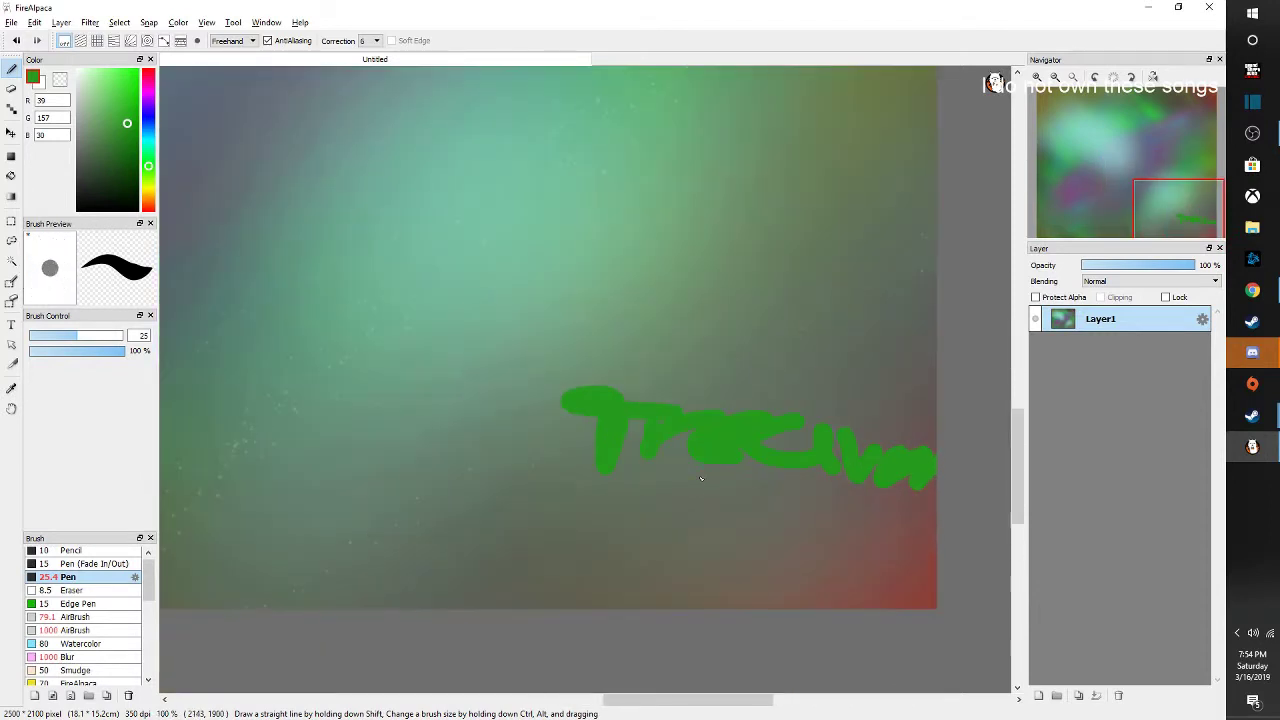
Undo every stroke of the second green signature attempt
{"action": "key", "text": "ctrl+z"}
{"action": "key", "text": "ctrl+z"}
{"action": "key", "text": "ctrl+z"}
{"action": "key", "text": "ctrl+z"}
{"action": "key", "text": "ctrl+z"}
{"action": "key", "text": "ctrl+z"}
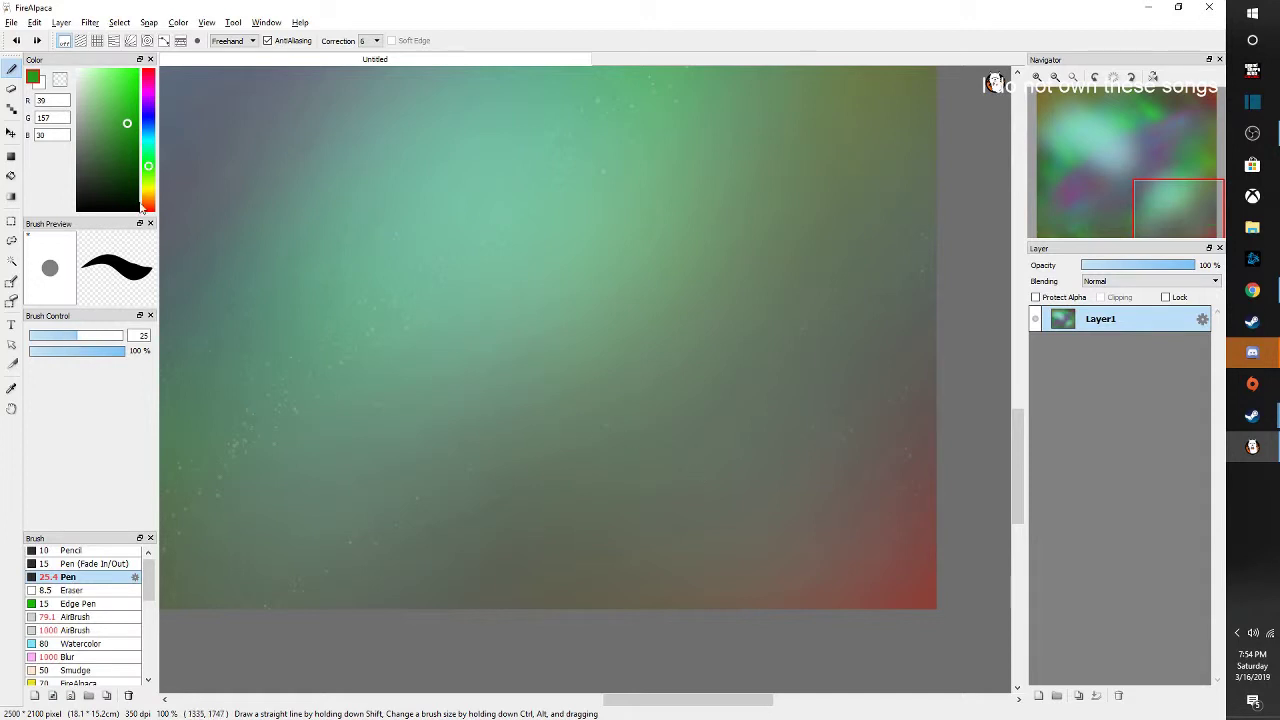
Set the colour to black and use the size 10 Pencil to handwrite the artist's first name near the lower-right corner
{"action": "left_click_drag", "start_coordinate": [128, 187], "coordinate": [60, 228]}
{"action": "left_click", "coordinate": [88, 550]}
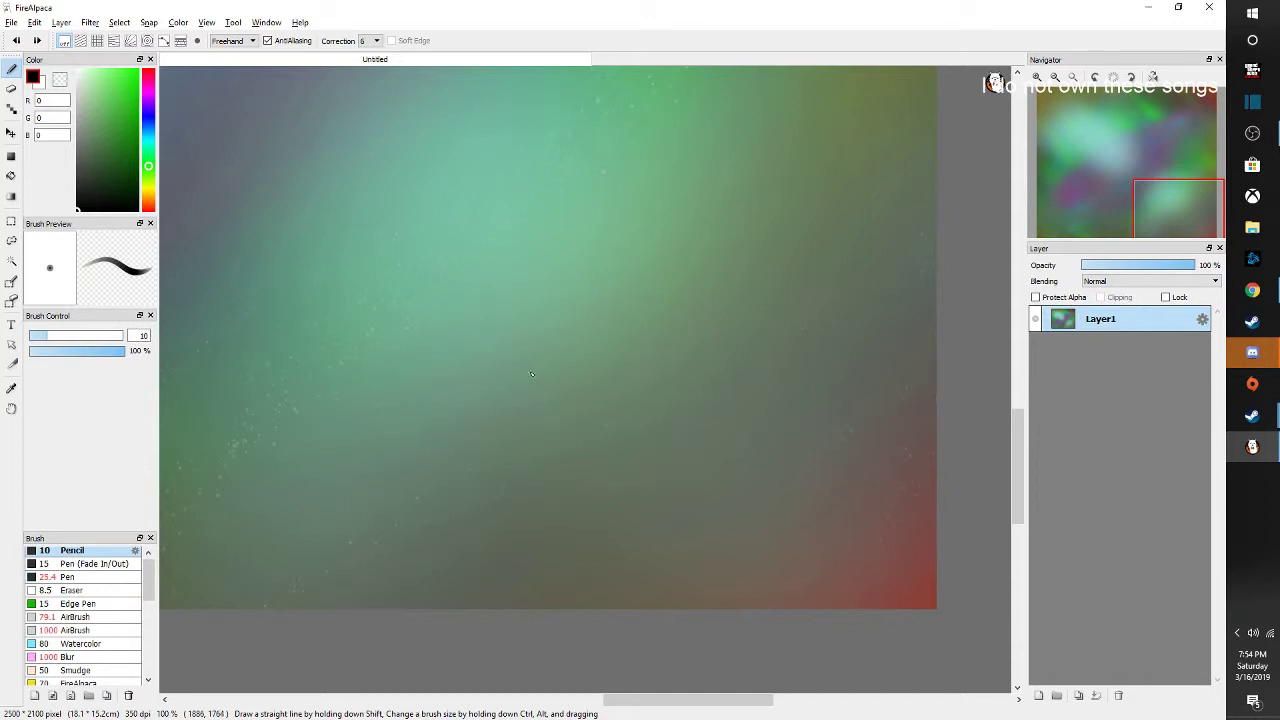
{"action": "scroll", "coordinate": [532, 374], "scroll_direction": "up", "scroll_amount": 2}
{"action": "mouse_move", "coordinate": [460, 377]}
{"action": "left_mouse_down"}
{"action": "mouse_move", "coordinate": [497, 455]}
{"action": "mouse_move", "coordinate": [516, 388]}
{"action": "mouse_move", "coordinate": [600, 369]}
{"action": "left_mouse_up"}
{"action": "left_click_drag", "start_coordinate": [532, 420], "coordinate": [655, 385]}
{"action": "mouse_move", "coordinate": [595, 456]}
{"action": "left_mouse_down"}
{"action": "mouse_move", "coordinate": [605, 425]}
{"action": "mouse_move", "coordinate": [705, 510]}
{"action": "left_mouse_up"}
{"action": "mouse_move", "coordinate": [773, 437]}
{"action": "left_mouse_down"}
{"action": "mouse_move", "coordinate": [763, 456]}
{"action": "mouse_move", "coordinate": [801, 521]}
{"action": "left_mouse_up"}
{"action": "mouse_move", "coordinate": [814, 435]}
{"action": "left_mouse_down"}
{"action": "mouse_move", "coordinate": [835, 482]}
{"action": "mouse_move", "coordinate": [912, 459]}
{"action": "left_mouse_up"}
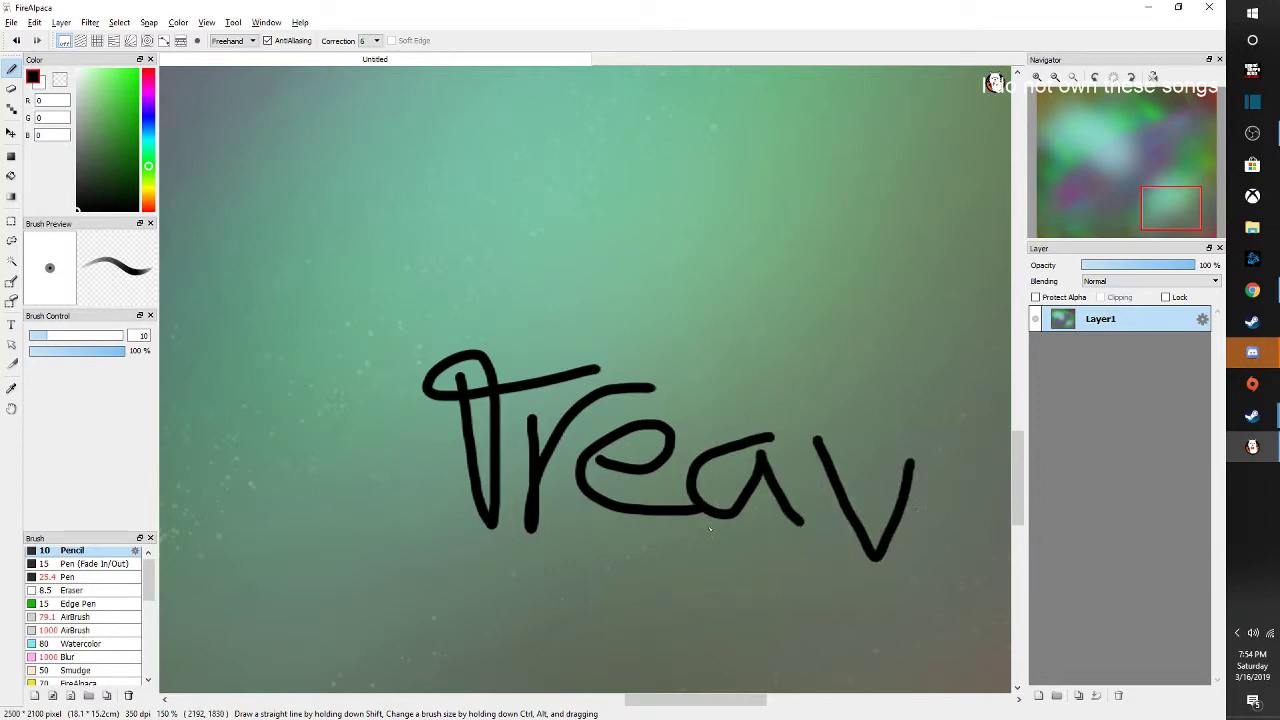
{"action": "scroll", "coordinate": [777, 503], "scroll_direction": "up", "scroll_amount": 1}
{"action": "mouse_move", "coordinate": [777, 503]}
{"action": "left_mouse_down"}
{"action": "mouse_move", "coordinate": [790, 498]}
{"action": "mouse_move", "coordinate": [842, 565]}
{"action": "mouse_move", "coordinate": [932, 484]}
{"action": "left_mouse_up"}
Handwrite the first three letters of the surname in black beneath the first name
{"action": "scroll", "coordinate": [571, 502], "scroll_direction": "down", "scroll_amount": 3}
{"action": "scroll", "coordinate": [571, 502], "scroll_direction": "up", "scroll_amount": 4}
{"action": "left_click_drag", "start_coordinate": [440, 518], "coordinate": [385, 665]}
{"action": "scroll", "coordinate": [525, 527], "scroll_direction": "down", "scroll_amount": 3}
{"action": "scroll", "coordinate": [524, 565], "scroll_direction": "up", "scroll_amount": 4}
{"action": "left_click_drag", "start_coordinate": [540, 448], "coordinate": [527, 690]}
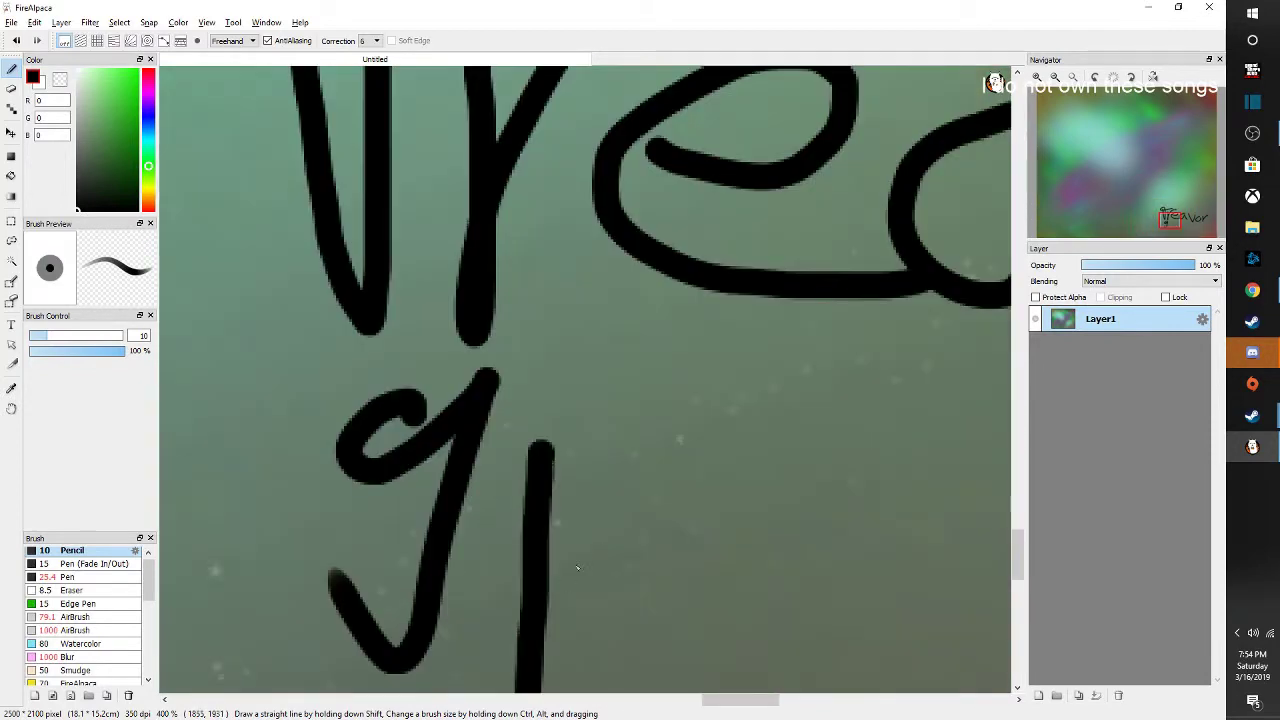
{"action": "mouse_move", "coordinate": [664, 520]}
{"action": "left_mouse_down"}
{"action": "mouse_move", "coordinate": [600, 610]}
{"action": "mouse_move", "coordinate": [708, 630]}
{"action": "left_mouse_up"}
Add the surname's fourth and fifth letters, undoing and redrawing them with wider spacing
{"action": "scroll", "coordinate": [620, 494], "scroll_direction": "down", "scroll_amount": 4}
{"action": "scroll", "coordinate": [595, 463], "scroll_direction": "up", "scroll_amount": 4}
{"action": "left_click_drag", "start_coordinate": [600, 462], "coordinate": [405, 565]}
{"action": "left_click_drag", "start_coordinate": [603, 540], "coordinate": [672, 522]}
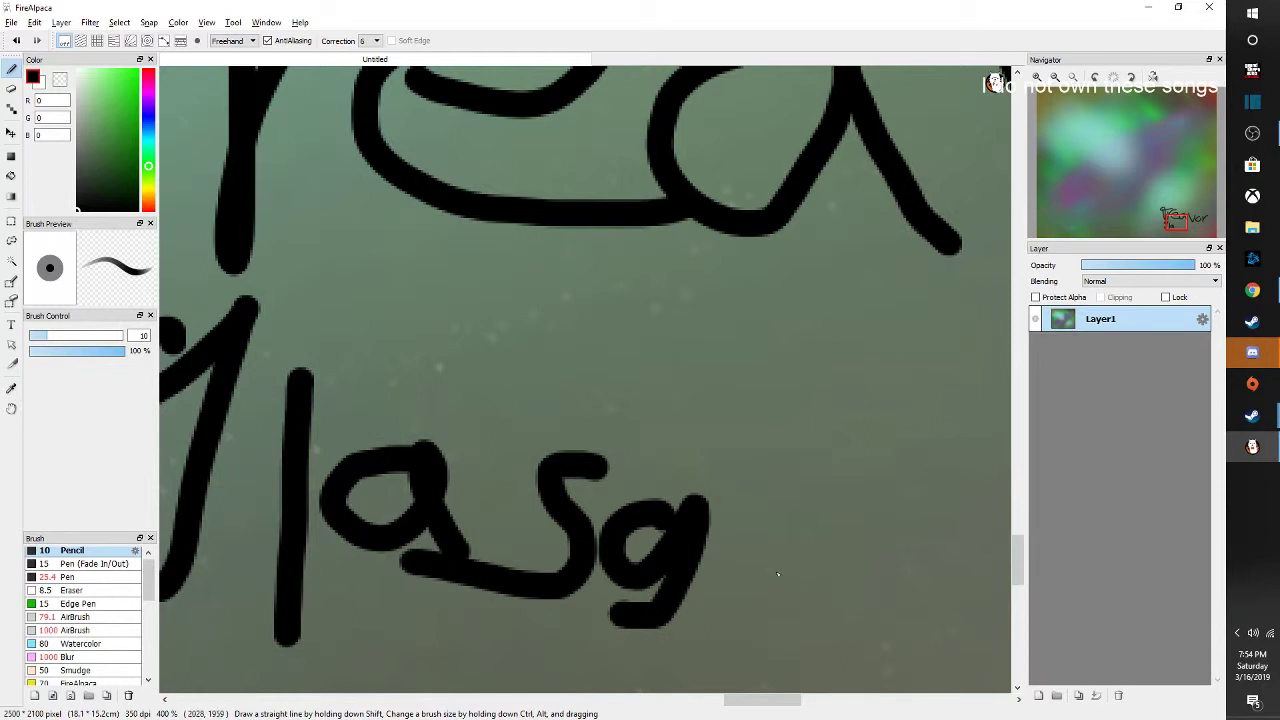
{"action": "key", "text": "ctrl+z"}
{"action": "key", "text": "ctrl+z"}
{"action": "left_click_drag", "start_coordinate": [647, 480], "coordinate": [522, 596]}
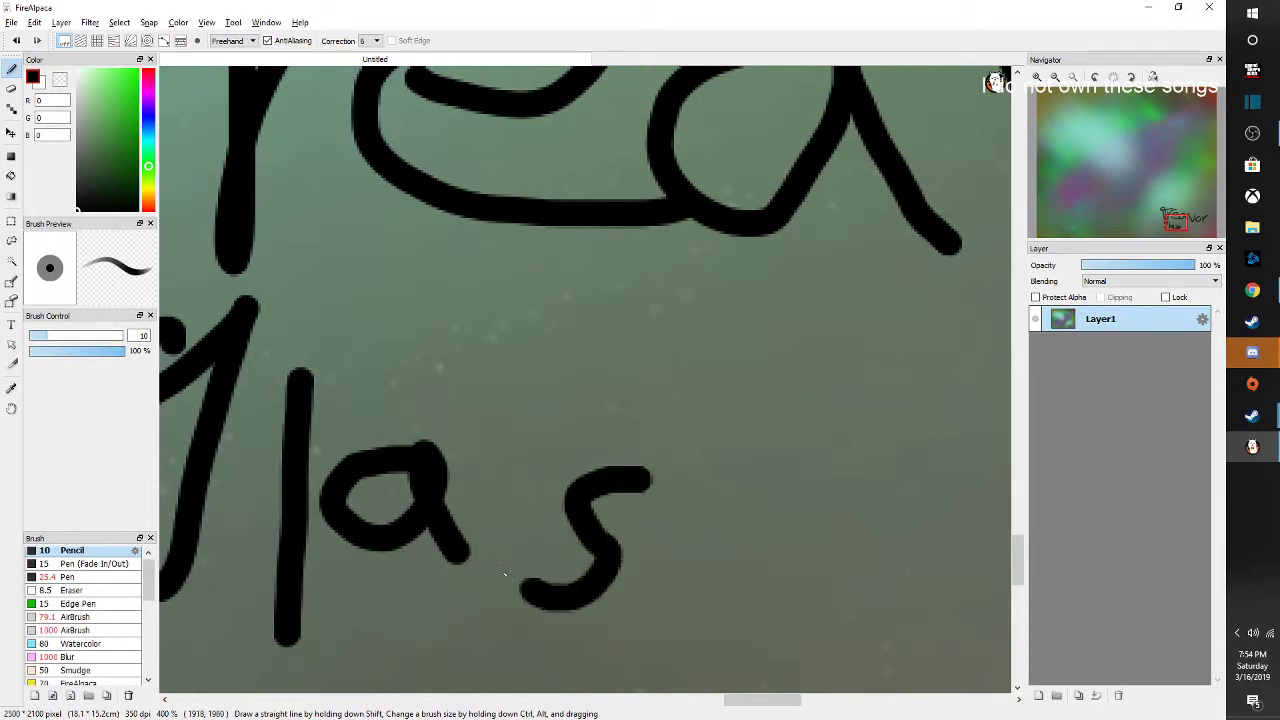
{"action": "mouse_move", "coordinate": [776, 498]}
{"action": "left_mouse_down"}
{"action": "mouse_move", "coordinate": [693, 526]}
{"action": "mouse_move", "coordinate": [668, 650]}
{"action": "left_mouse_up"}
{"action": "key", "text": "ctrl+z"}
{"action": "mouse_move", "coordinate": [736, 535]}
{"action": "left_mouse_down"}
{"action": "mouse_move", "coordinate": [799, 530]}
{"action": "mouse_move", "coordinate": [718, 717]}
{"action": "mouse_move", "coordinate": [636, 675]}
{"action": "left_mouse_up"}
Complete the surname by drawing its last two letters in black
{"action": "scroll", "coordinate": [556, 574], "scroll_direction": "down", "scroll_amount": 2}
{"action": "scroll", "coordinate": [702, 660], "scroll_direction": "up", "scroll_amount": 2}
{"action": "mouse_move", "coordinate": [752, 502]}
{"action": "left_mouse_down"}
{"action": "mouse_move", "coordinate": [700, 608]}
{"action": "mouse_move", "coordinate": [823, 541]}
{"action": "left_mouse_up"}
{"action": "scroll", "coordinate": [823, 541], "scroll_direction": "down", "scroll_amount": 3}
{"action": "scroll", "coordinate": [513, 516], "scroll_direction": "up", "scroll_amount": 3}
{"action": "scroll", "coordinate": [476, 475], "scroll_direction": "up", "scroll_amount": 1}
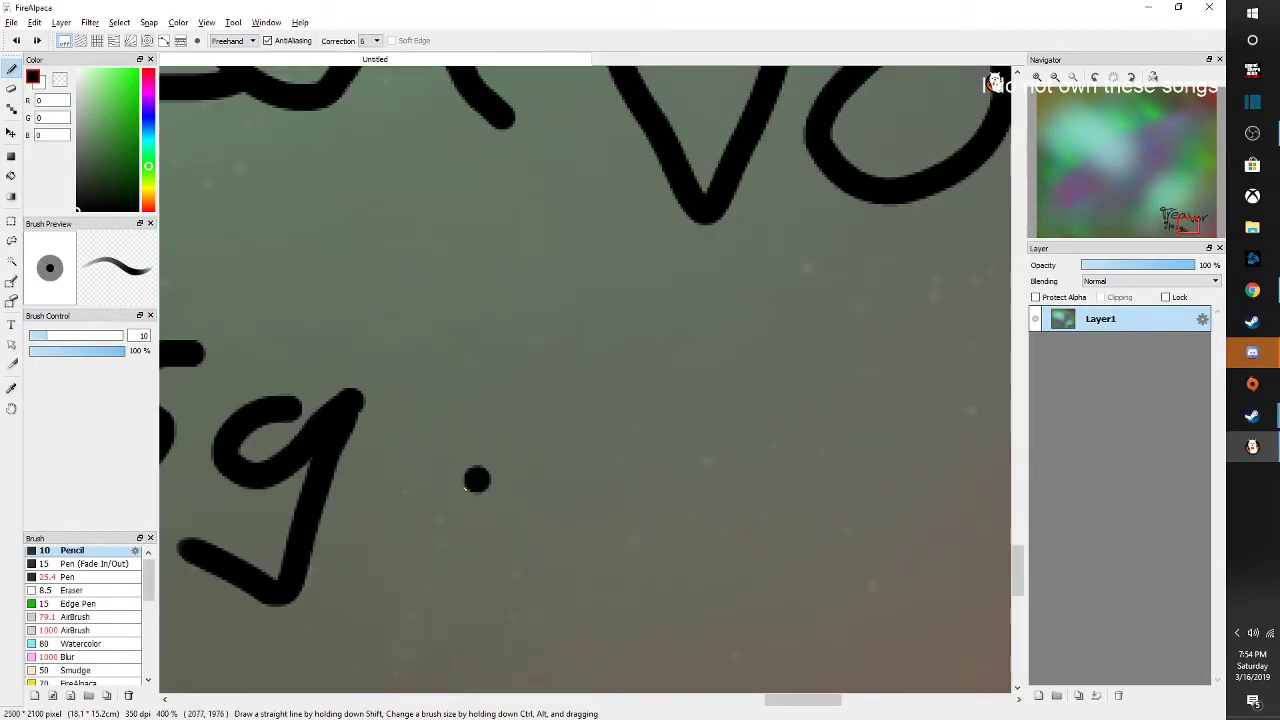
{"action": "left_click_drag", "start_coordinate": [593, 484], "coordinate": [870, 480]}
{"action": "scroll", "coordinate": [870, 480], "scroll_direction": "down", "scroll_amount": 6}
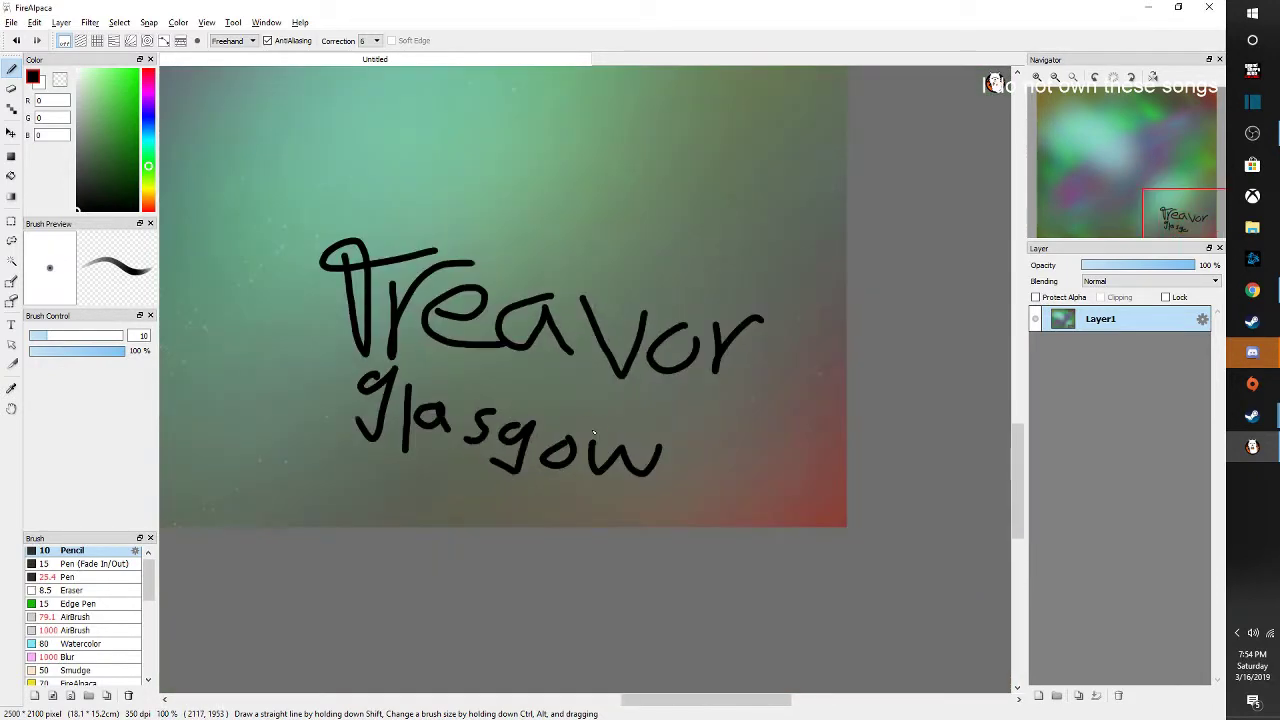
Underline the signature with a wavy black Pencil stroke near the canvas's lower edge
{"action": "scroll", "coordinate": [300, 450], "scroll_direction": "up", "scroll_amount": 4}
{"action": "mouse_move", "coordinate": [193, 432]}
{"action": "left_mouse_down"}
{"action": "mouse_move", "coordinate": [341, 468]}
{"action": "mouse_move", "coordinate": [594, 525]}
{"action": "mouse_move", "coordinate": [1152, 507]}
{"action": "left_mouse_up"}
{"action": "scroll", "coordinate": [602, 497], "scroll_direction": "down", "scroll_amount": 6}
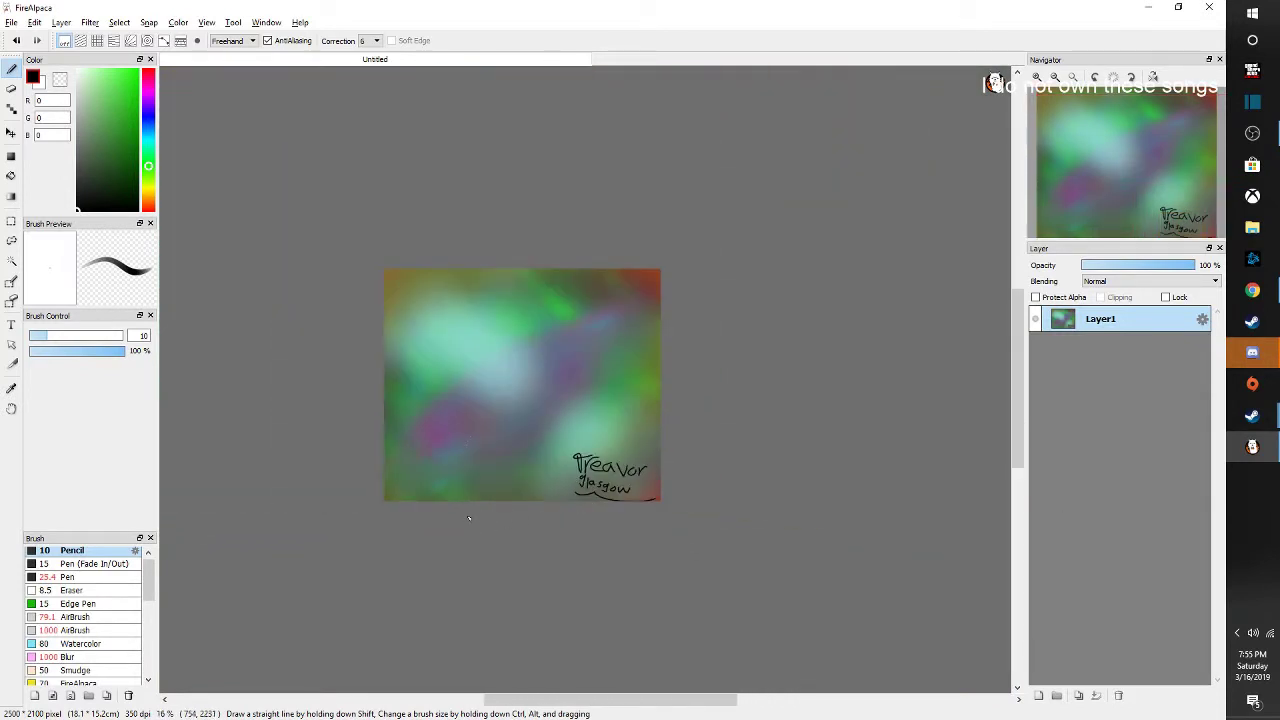
Soften the black signature near the canvas's lower corner with the Blur brush at size 1000
{"action": "scroll", "coordinate": [470, 518], "scroll_direction": "up", "scroll_amount": 1}
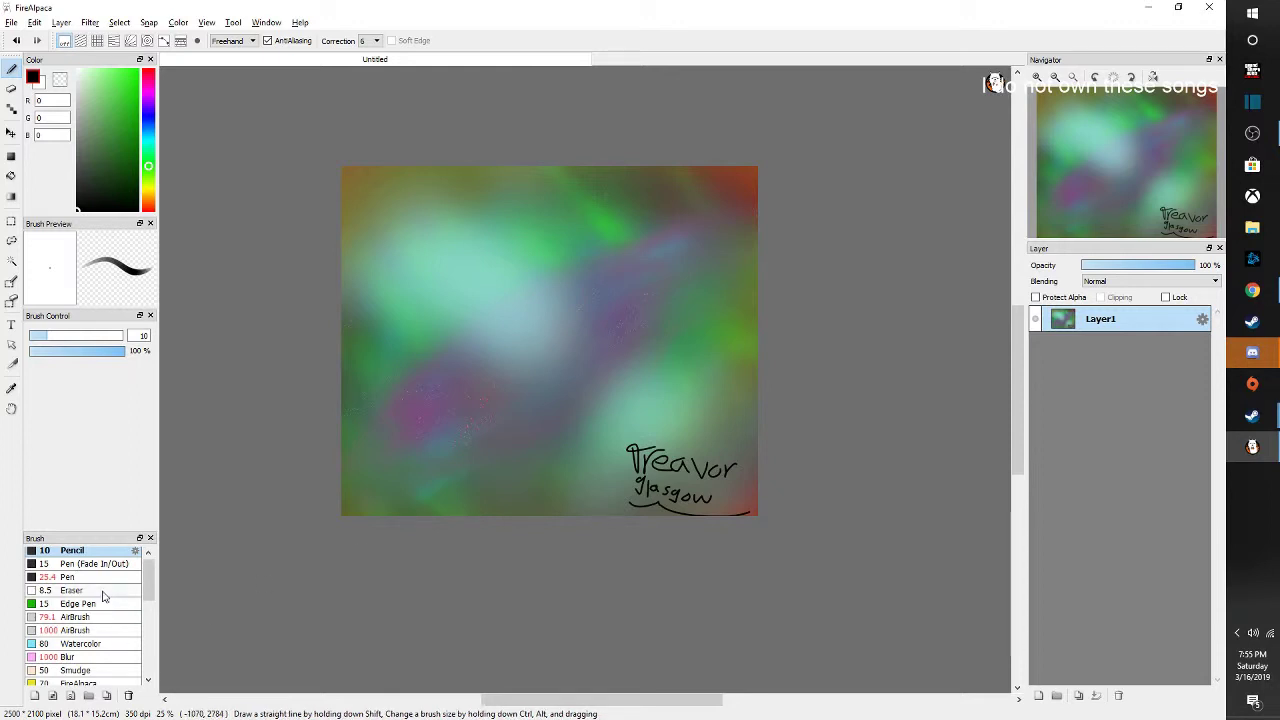
{"action": "left_click", "coordinate": [90, 658]}
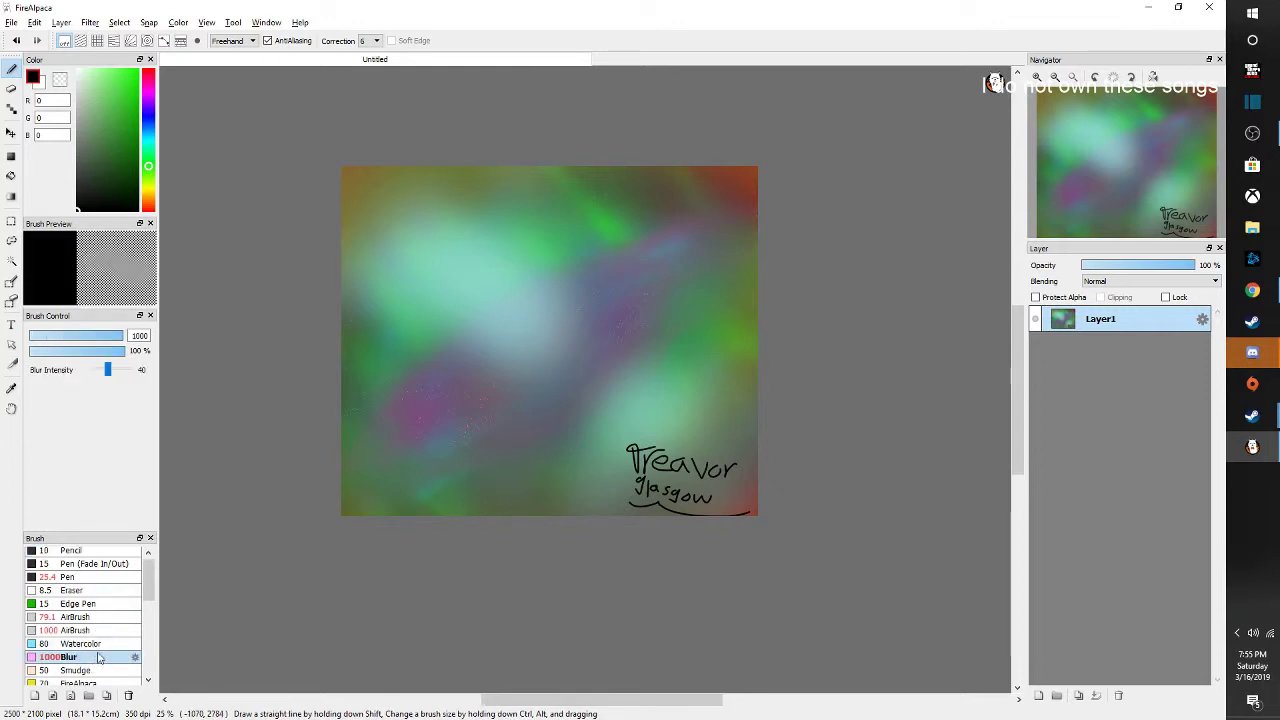
{"action": "left_click", "coordinate": [673, 476]}
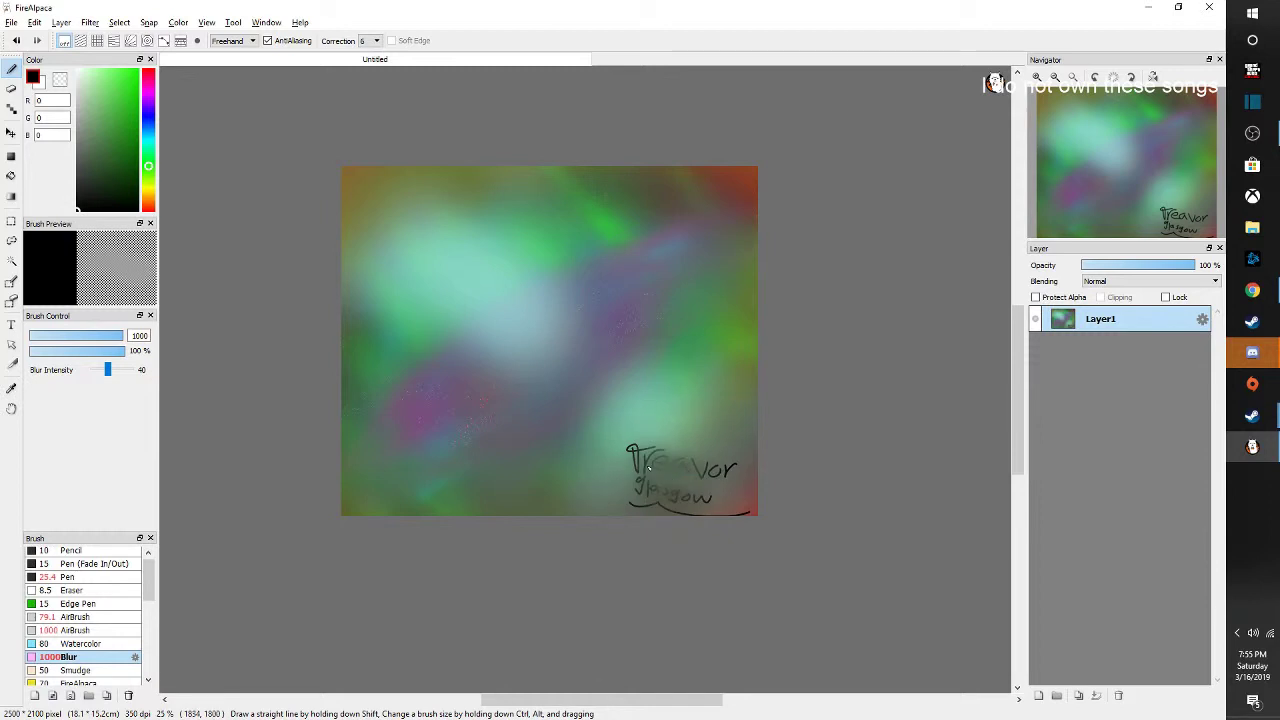
{"action": "mouse_move", "coordinate": [648, 467]}
{"action": "left_mouse_down"}
{"action": "mouse_move", "coordinate": [664, 507]}
{"action": "mouse_move", "coordinate": [738, 513]}
{"action": "mouse_move", "coordinate": [717, 485]}
{"action": "left_mouse_up"}
{"action": "key", "text": "ctrl+z"}
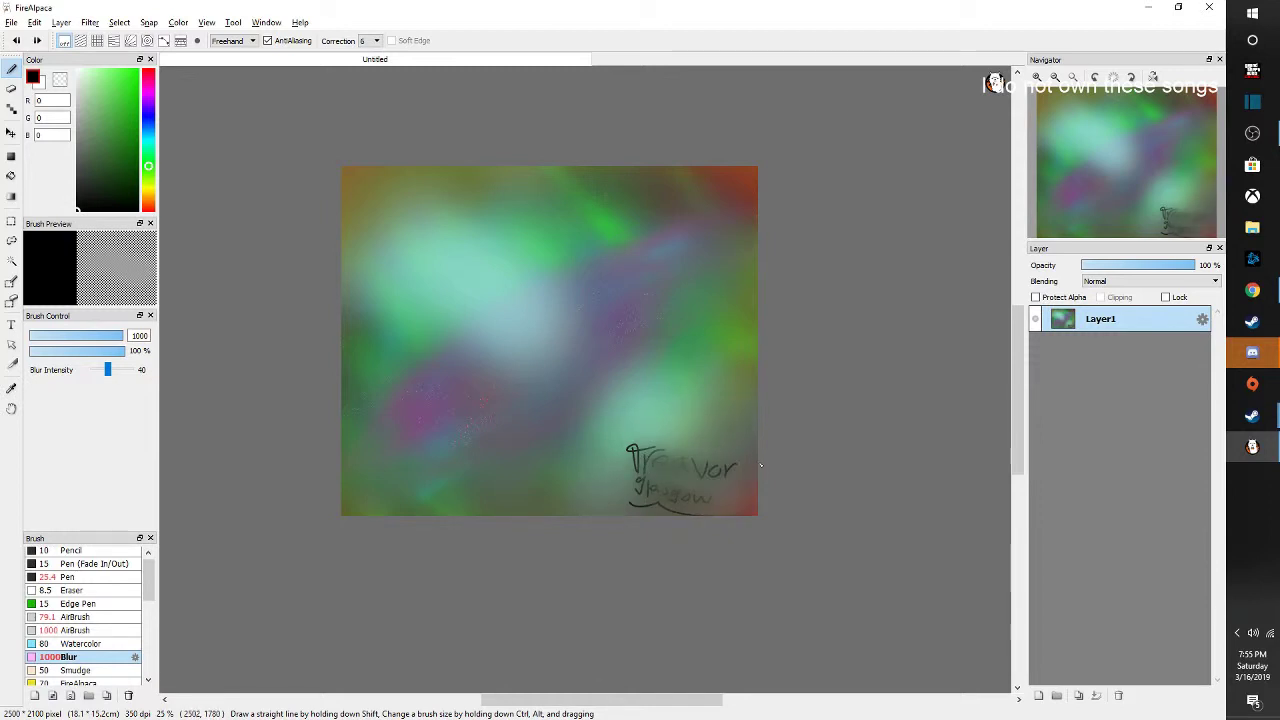
{"action": "left_click_drag", "start_coordinate": [614, 498], "coordinate": [614, 518]}
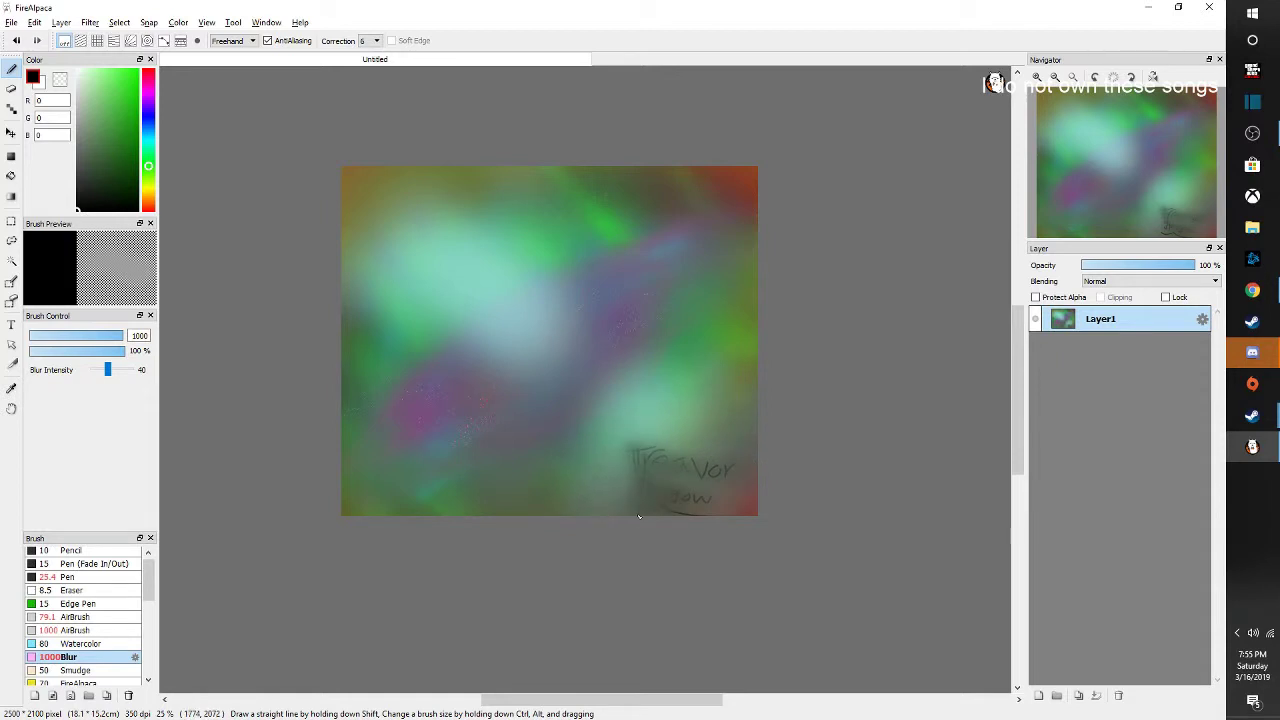
Undo the heaviest blur passes on the signature and lightly blur its wavy underline again
{"action": "scroll", "coordinate": [678, 502], "scroll_direction": "up", "scroll_amount": 4}
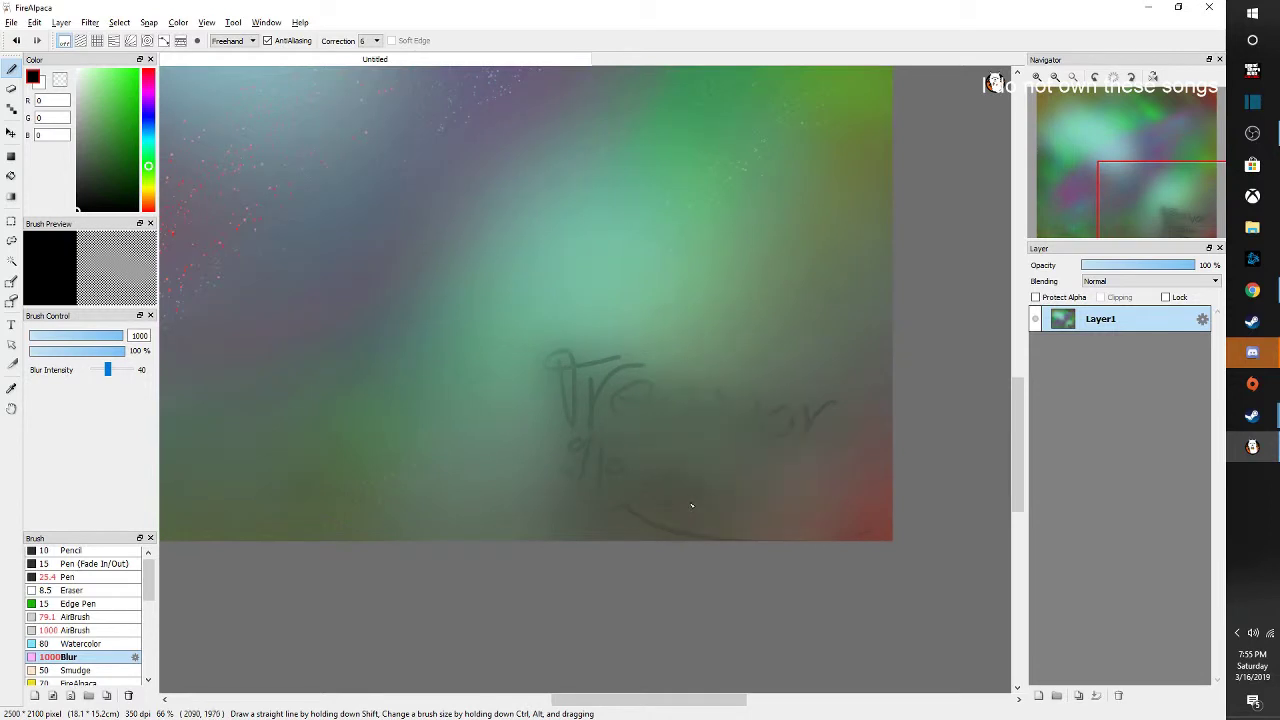
{"action": "key", "text": "ctrl+z"}
{"action": "key", "text": "ctrl+z"}
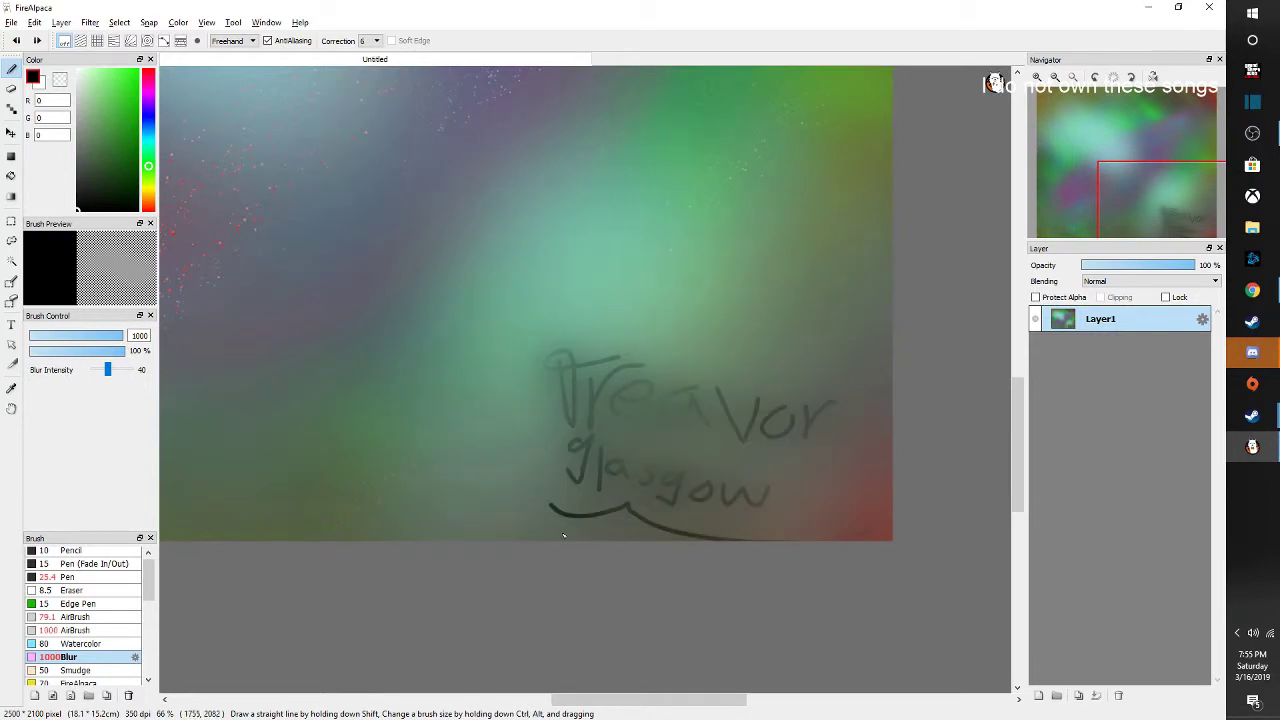
{"action": "left_click", "coordinate": [565, 534]}
{"action": "key", "text": "ctrl+z"}
{"action": "key", "text": "ctrl+y"}
{"action": "key", "text": "ctrl+y"}
{"action": "key", "text": "ctrl+z"}
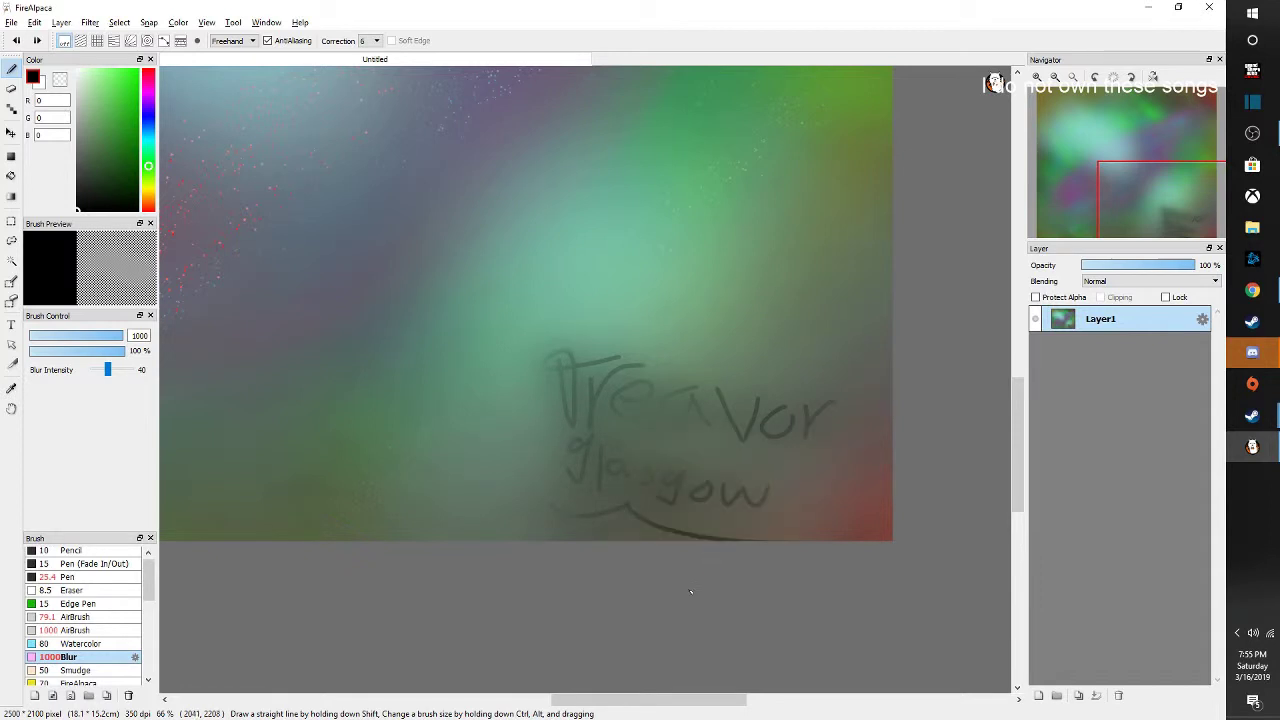
Switch back to the Pencil brush at size 10 with the whole painting in view
{"action": "scroll", "coordinate": [600, 530], "scroll_direction": "down", "scroll_amount": 5}
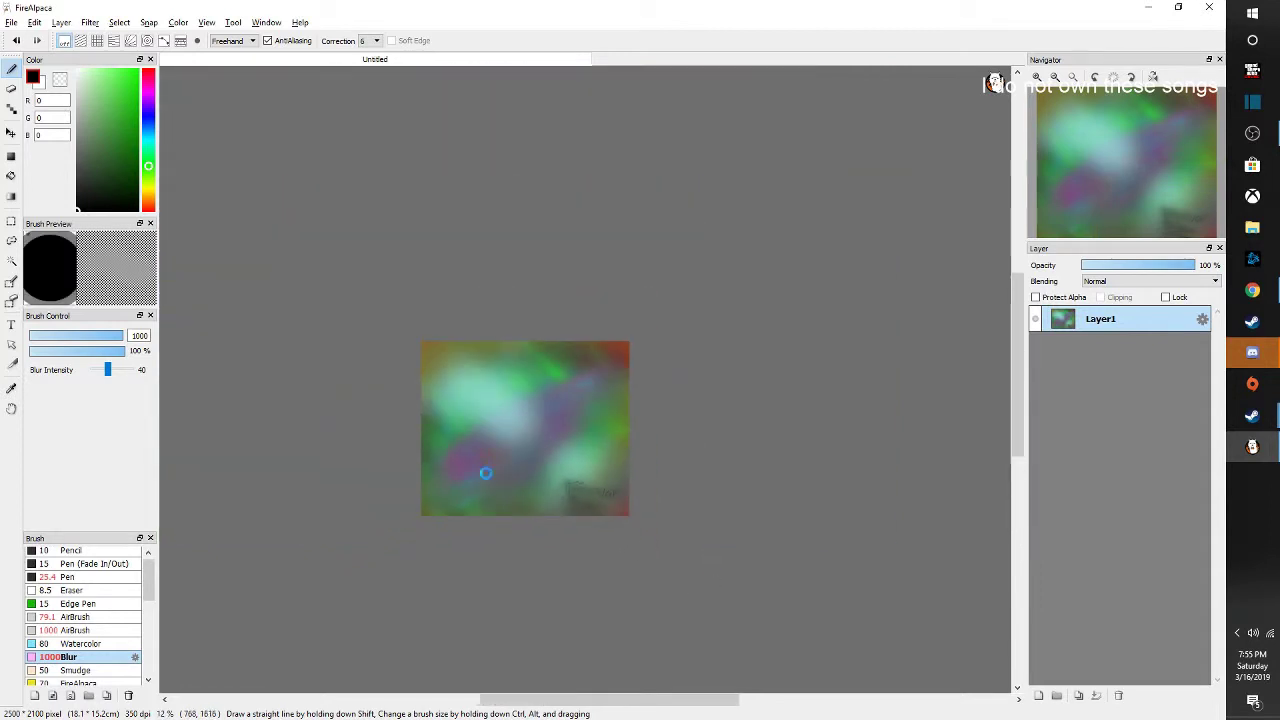
{"action": "scroll", "coordinate": [486, 471], "scroll_direction": "up", "scroll_amount": 2}
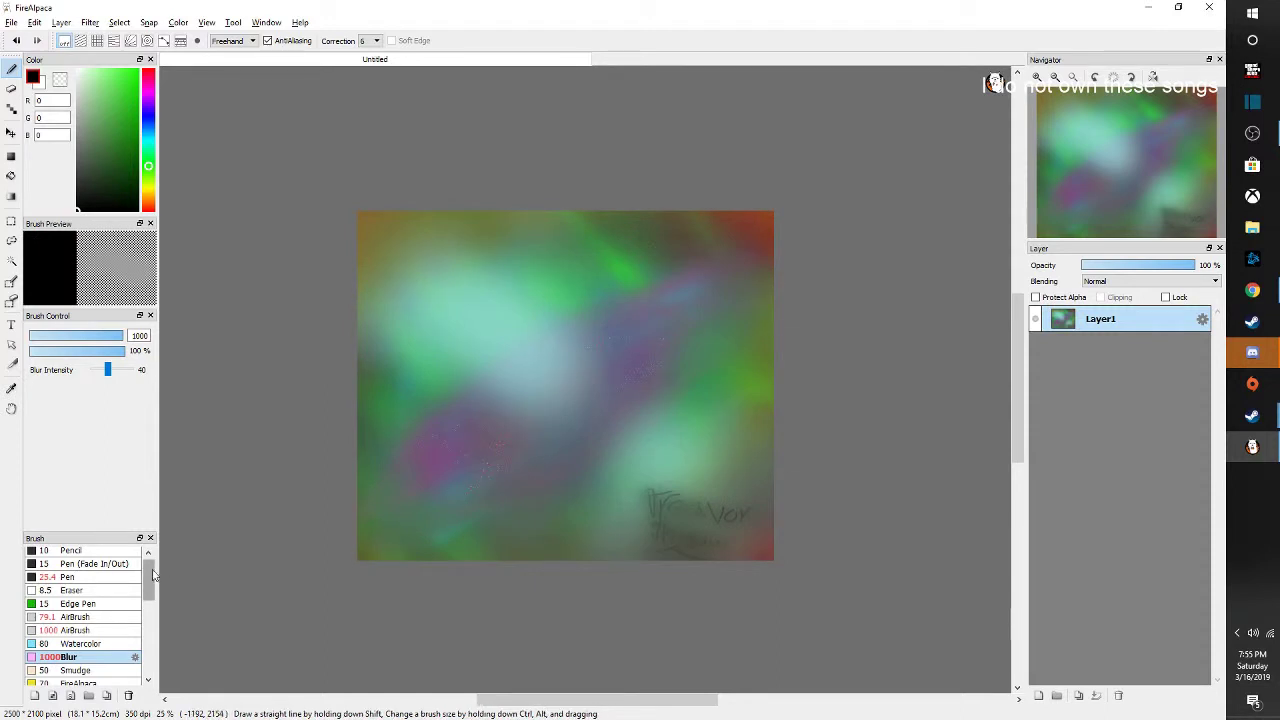
{"action": "scroll", "coordinate": [97, 600], "scroll_direction": "up", "scroll_amount": 1}
{"action": "left_click", "coordinate": [97, 554]}
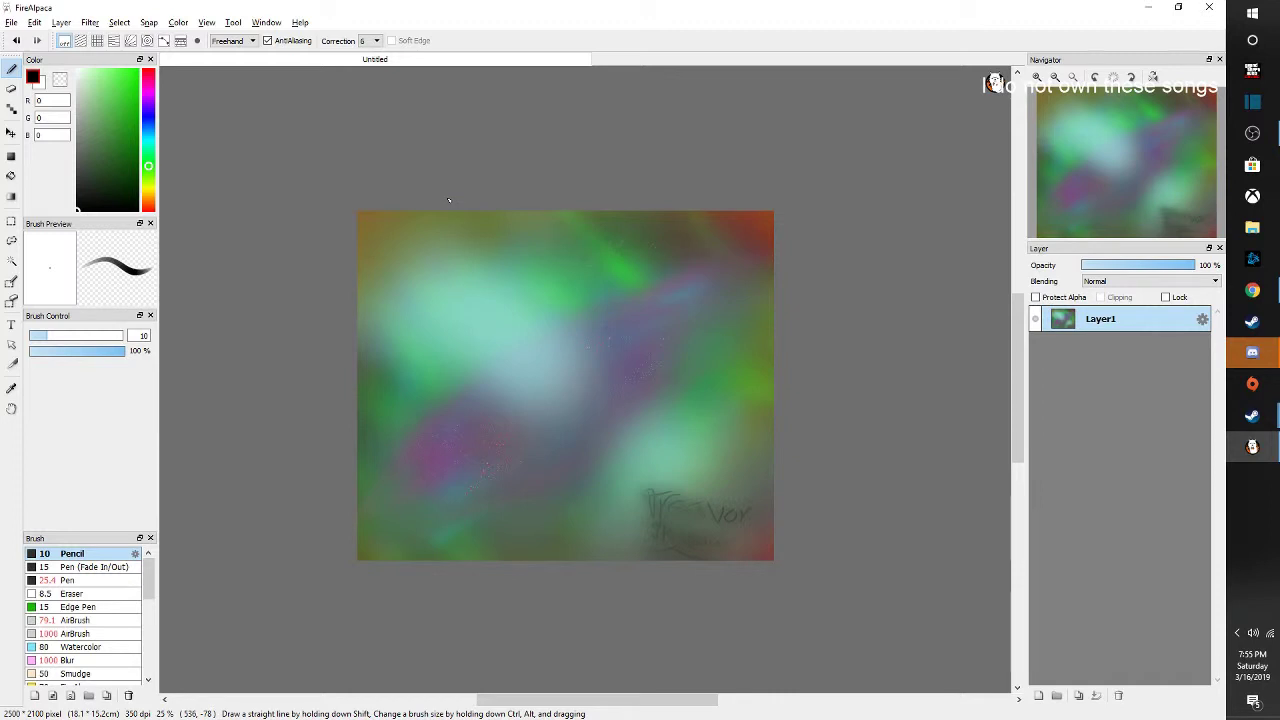
{"action": "scroll", "coordinate": [460, 350], "scroll_direction": "up", "scroll_amount": 1}
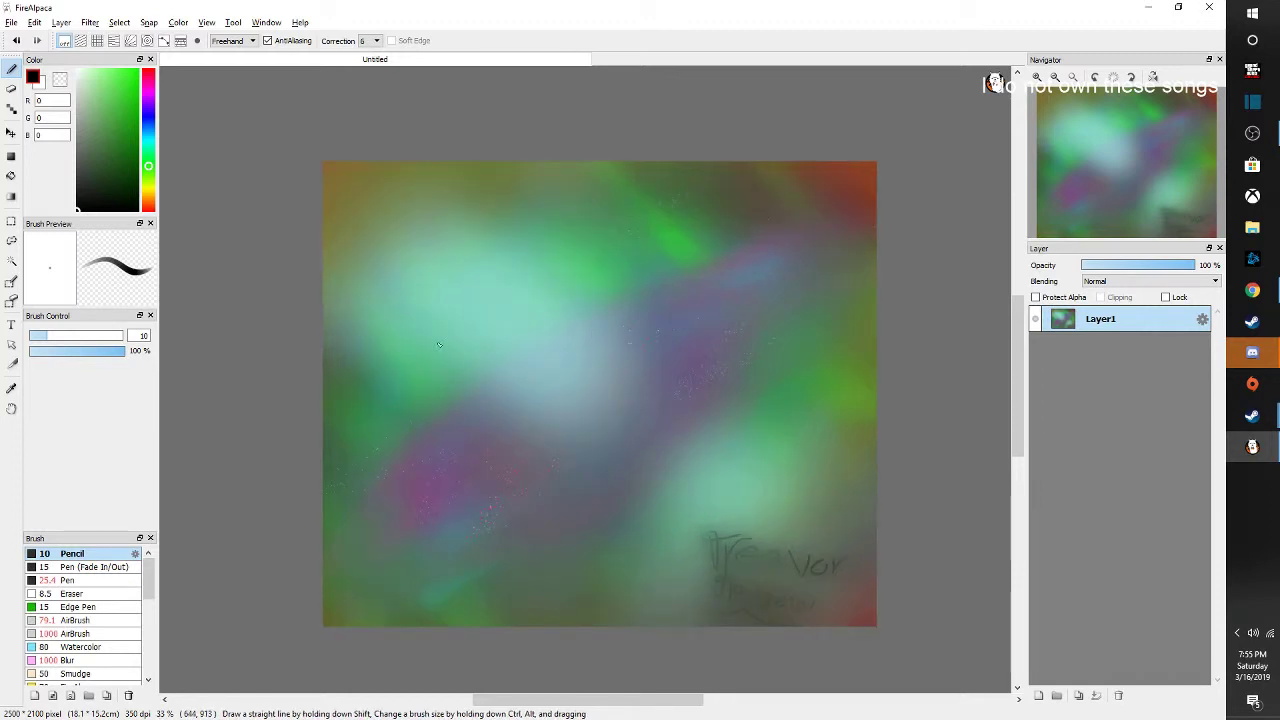
Save the painting in the "art by me" folder as Forest's_Critonic_Nebula in FireAlpaca (*.mdp) format
{"action": "left_click", "coordinate": [11, 22]}
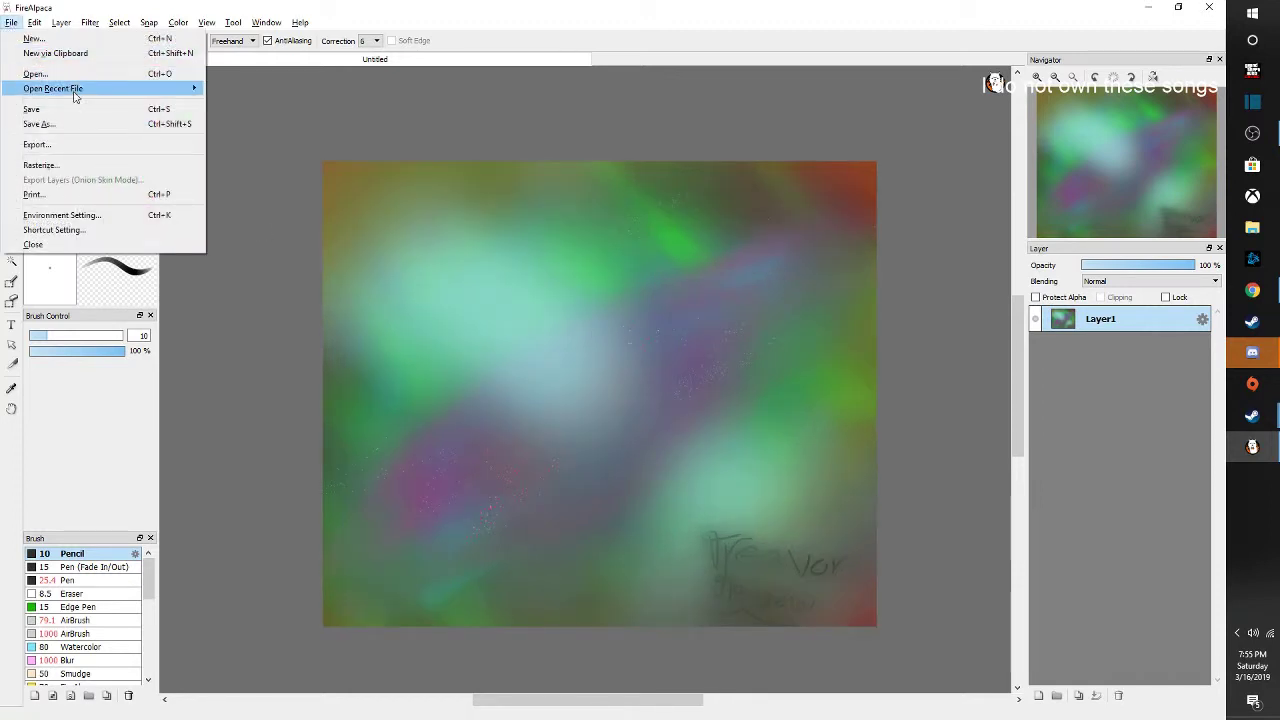
{"action": "left_click", "coordinate": [85, 124]}
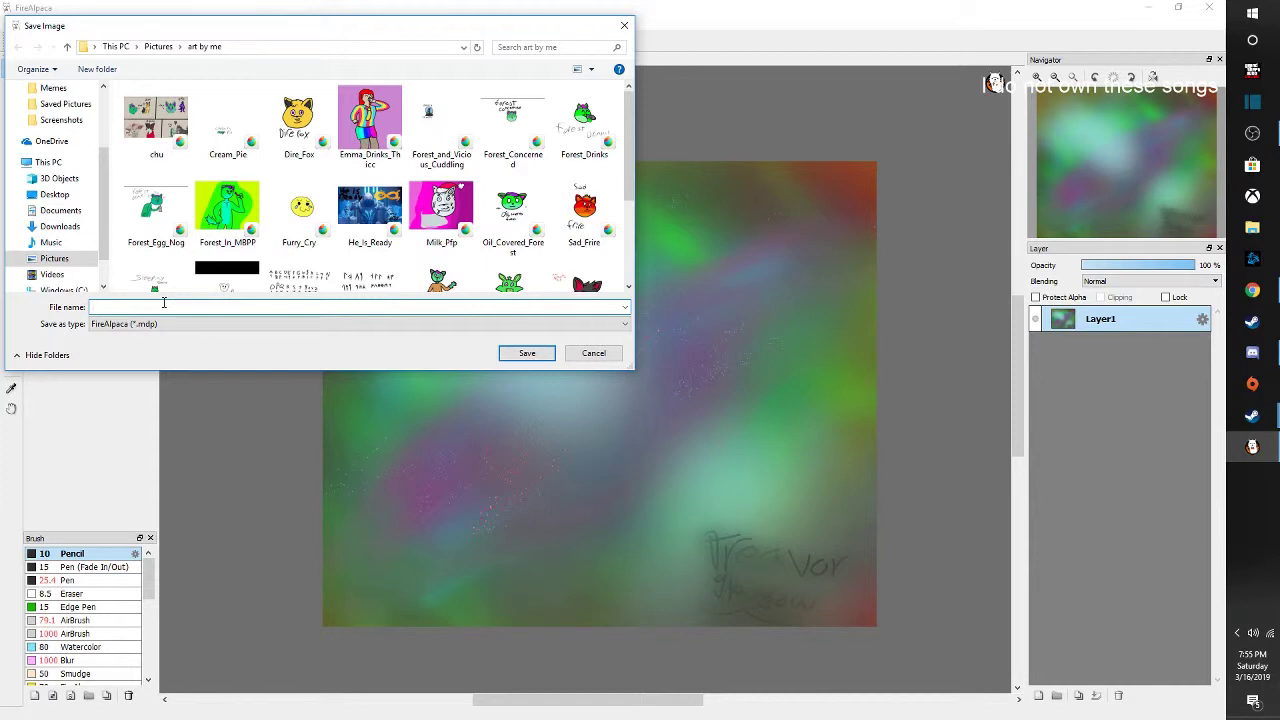
{"action": "type", "text": "F"}
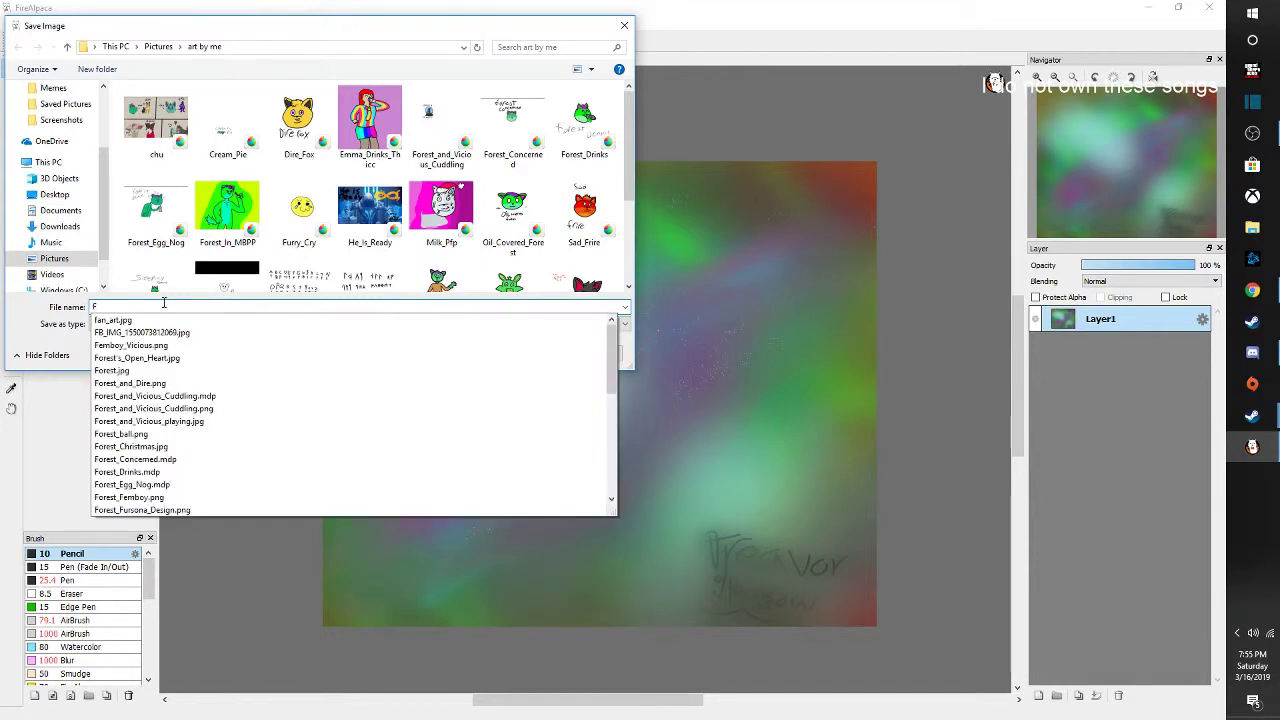
{"action": "type", "text": "orest's"}
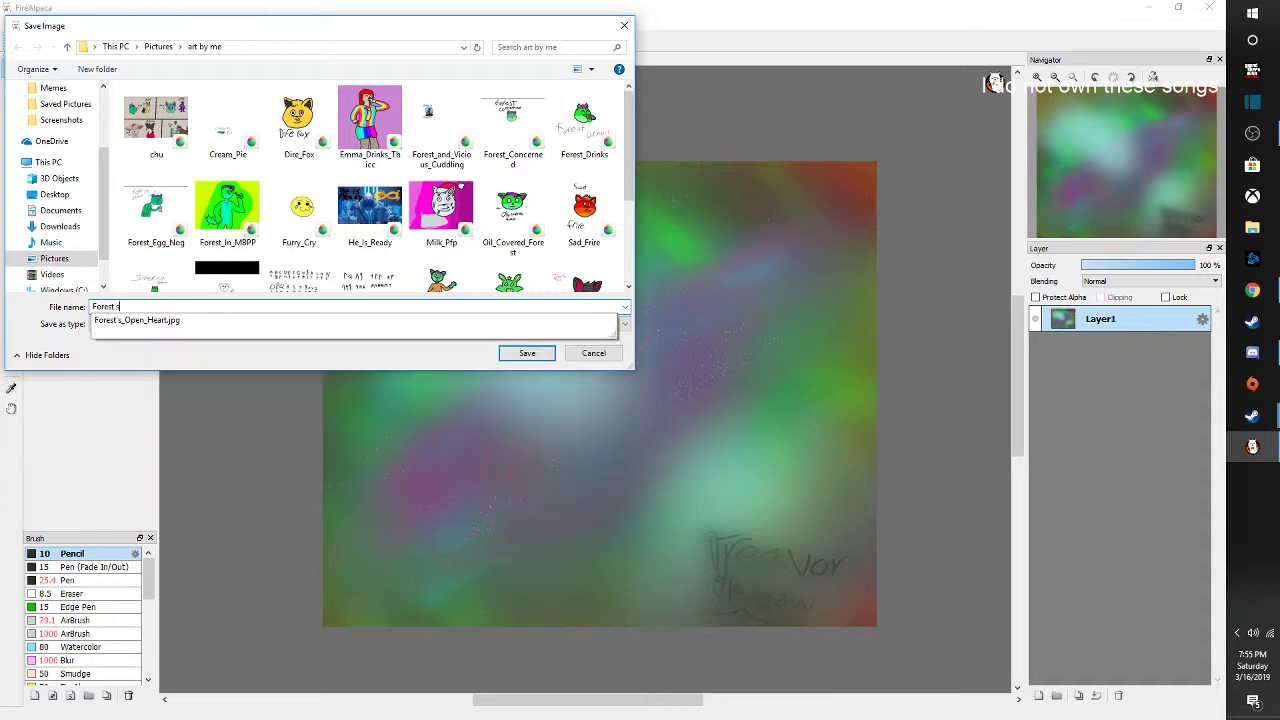
{"action": "type", "text": "_Crito"}
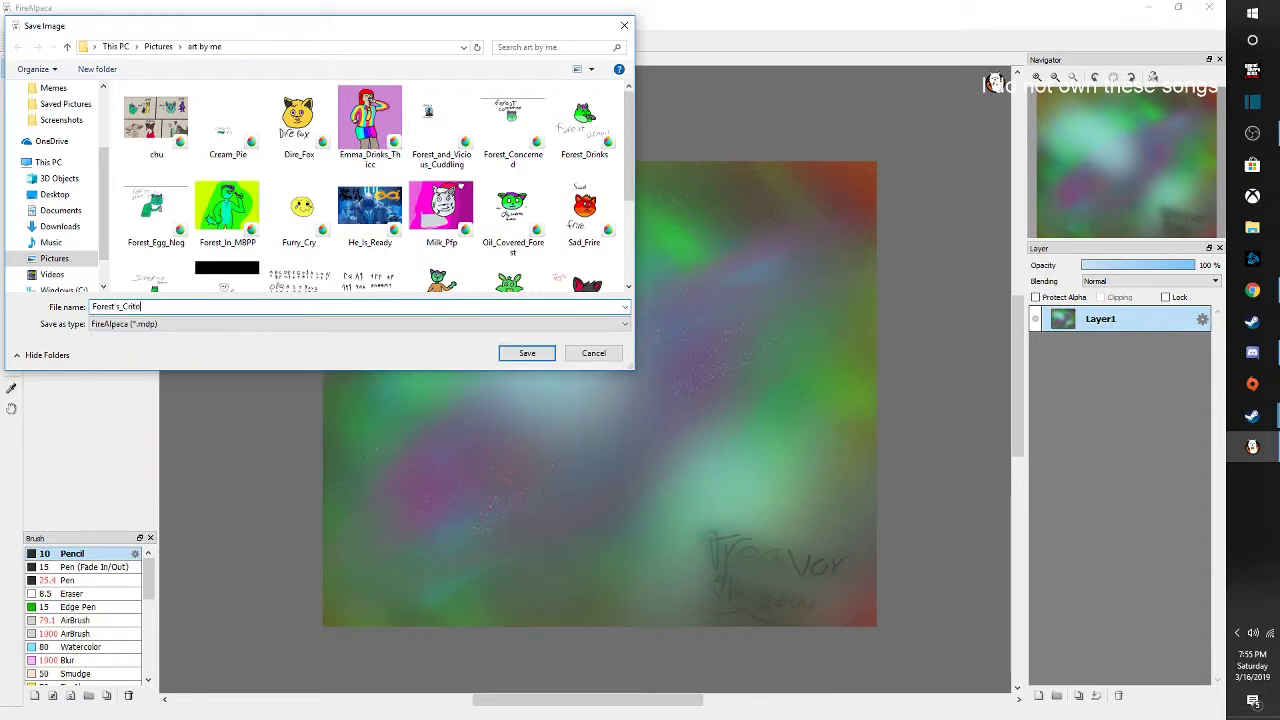
{"action": "type", "text": "ny"}
{"action": "left_click", "coordinate": [525, 354]}
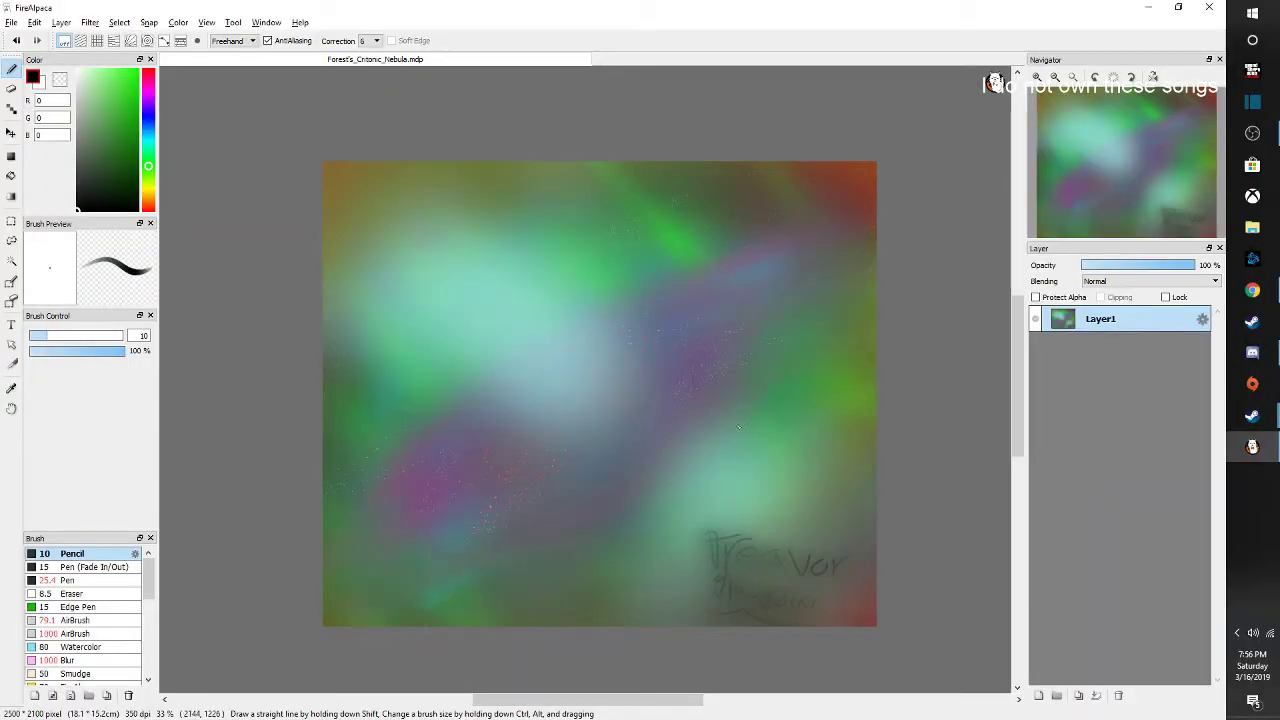
Switch to the Steam library and launch Krita from its art category
{"action": "mouse_move", "coordinate": [1264, 418]}
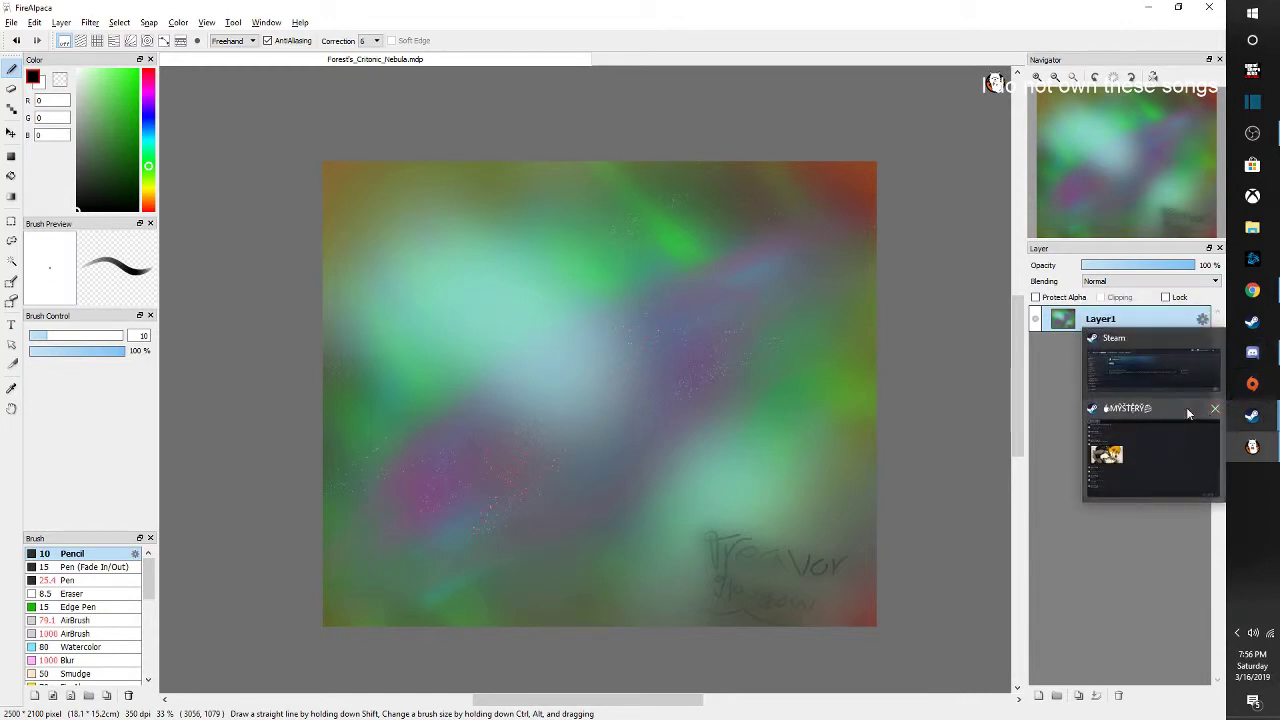
{"action": "left_click", "coordinate": [1154, 359]}
{"action": "left_click", "coordinate": [133, 423]}
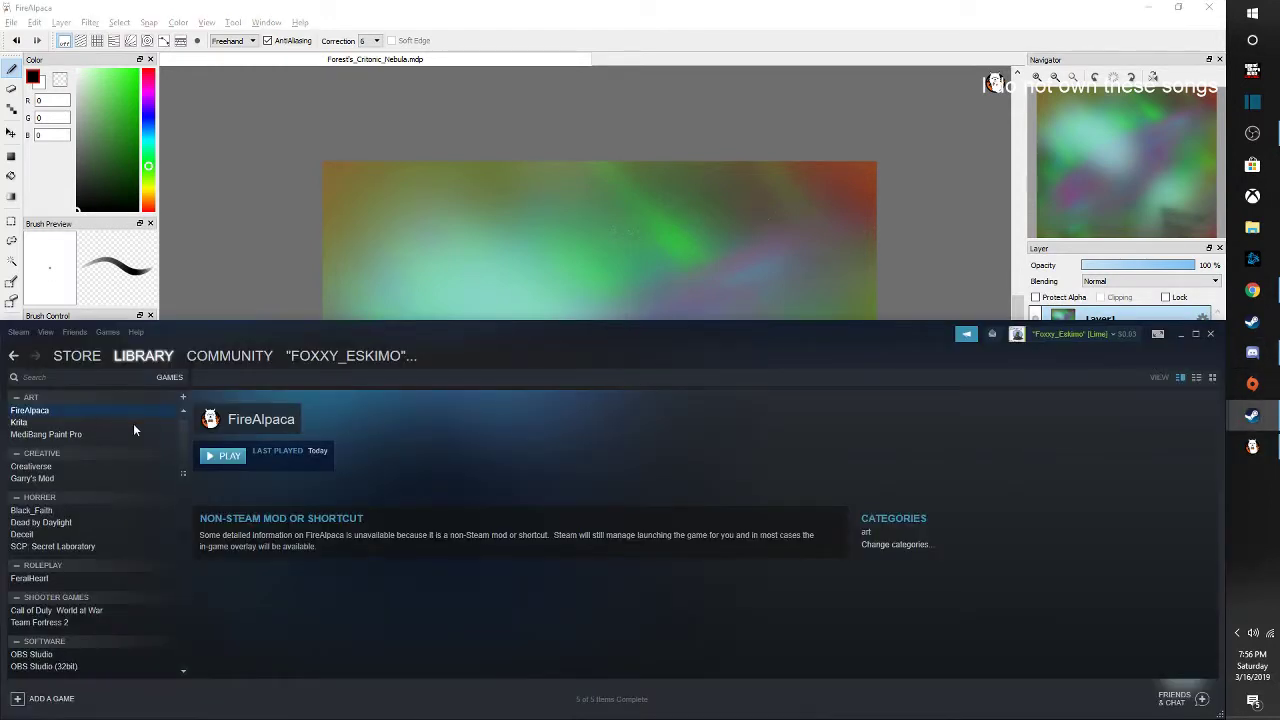
{"action": "left_click", "coordinate": [220, 456]}
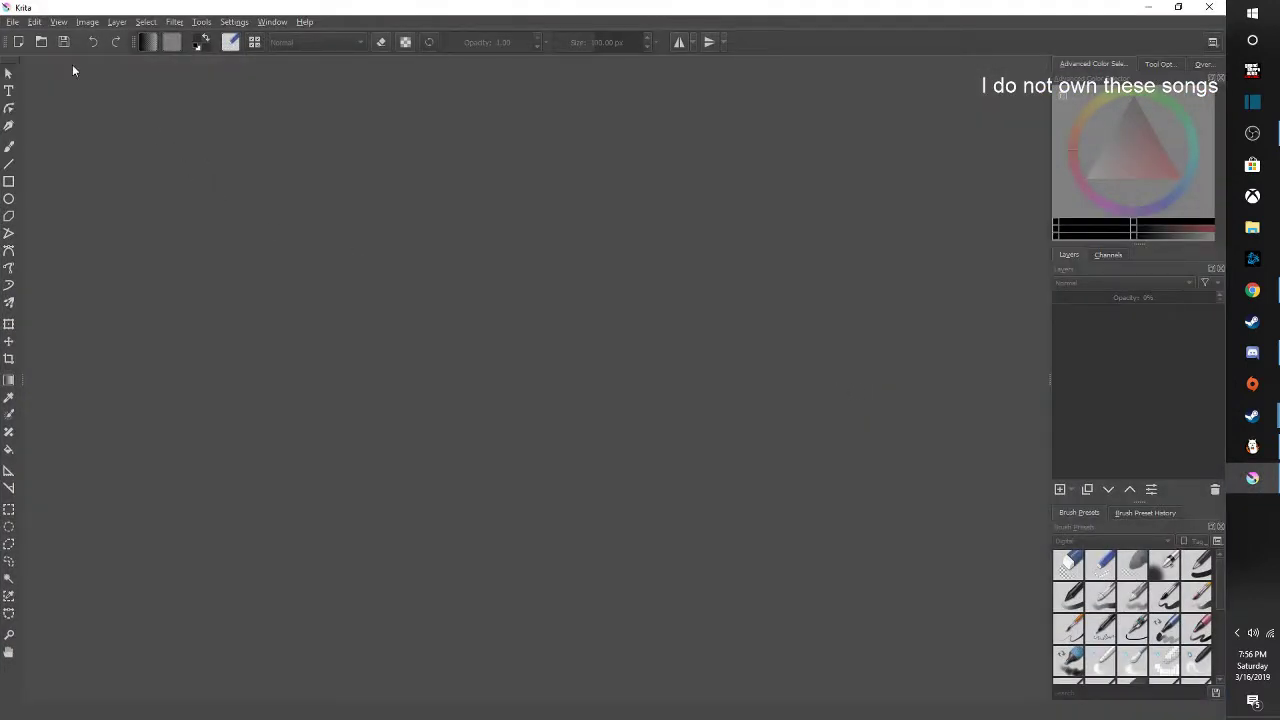
Open Screenshot (372).png, the capture of the finished painting, from the Screenshots folder
{"action": "left_click", "coordinate": [40, 42]}
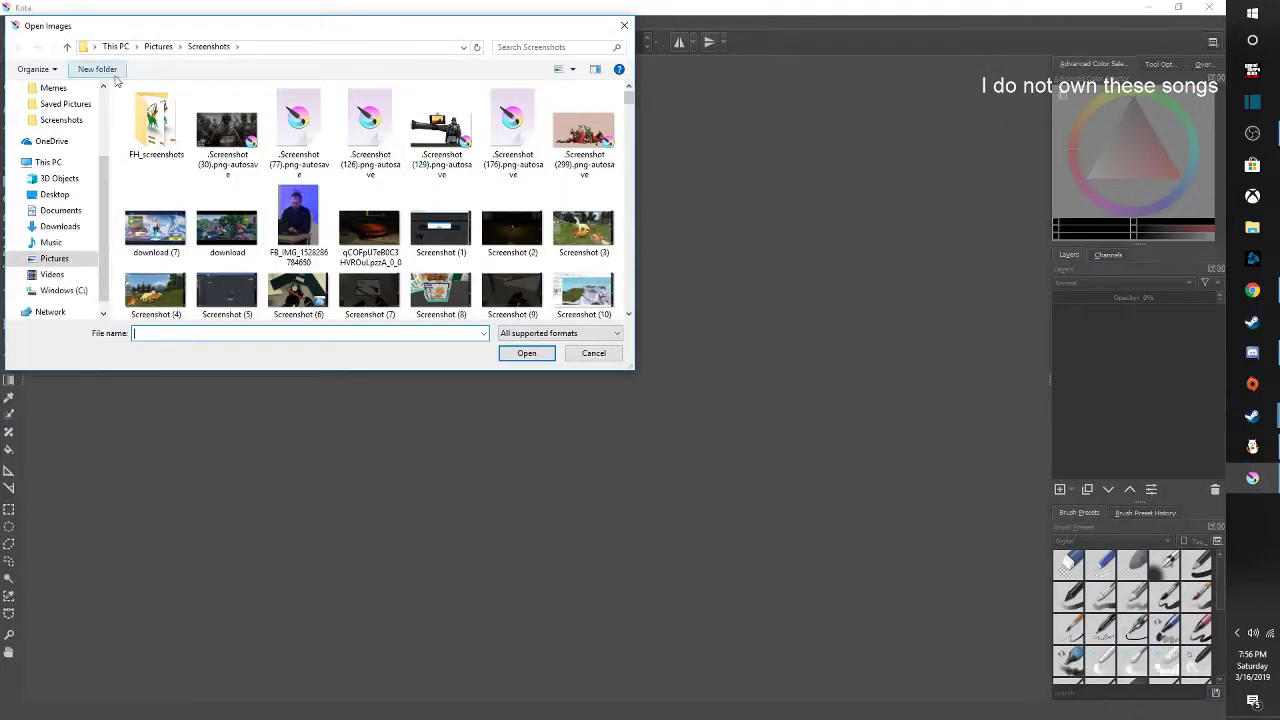
{"action": "scroll", "coordinate": [232, 195], "scroll_direction": "down", "scroll_amount": 5}
{"action": "scroll", "coordinate": [232, 195], "scroll_direction": "down", "scroll_amount": 15}
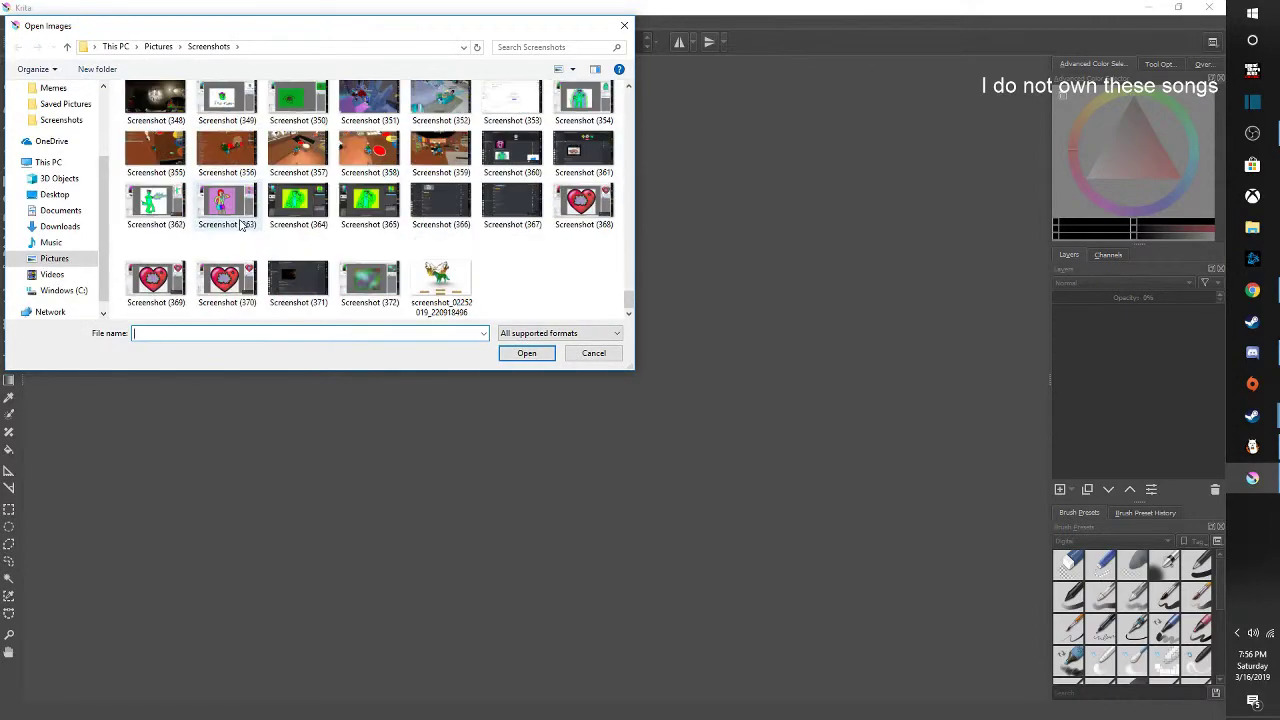
{"action": "double_click", "coordinate": [365, 275]}
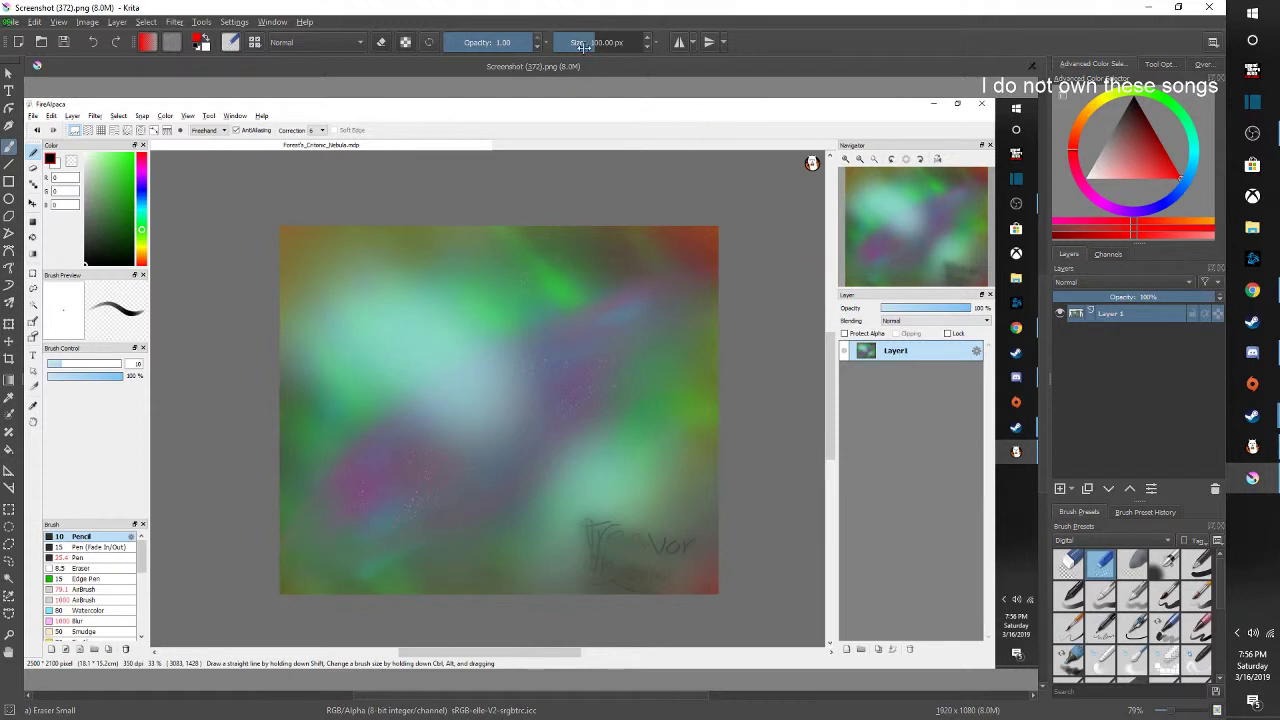
Set the Eraser Small brush to 1000 px and erase a block of interface beside the painting's right edge
{"action": "key", "text": "e"}
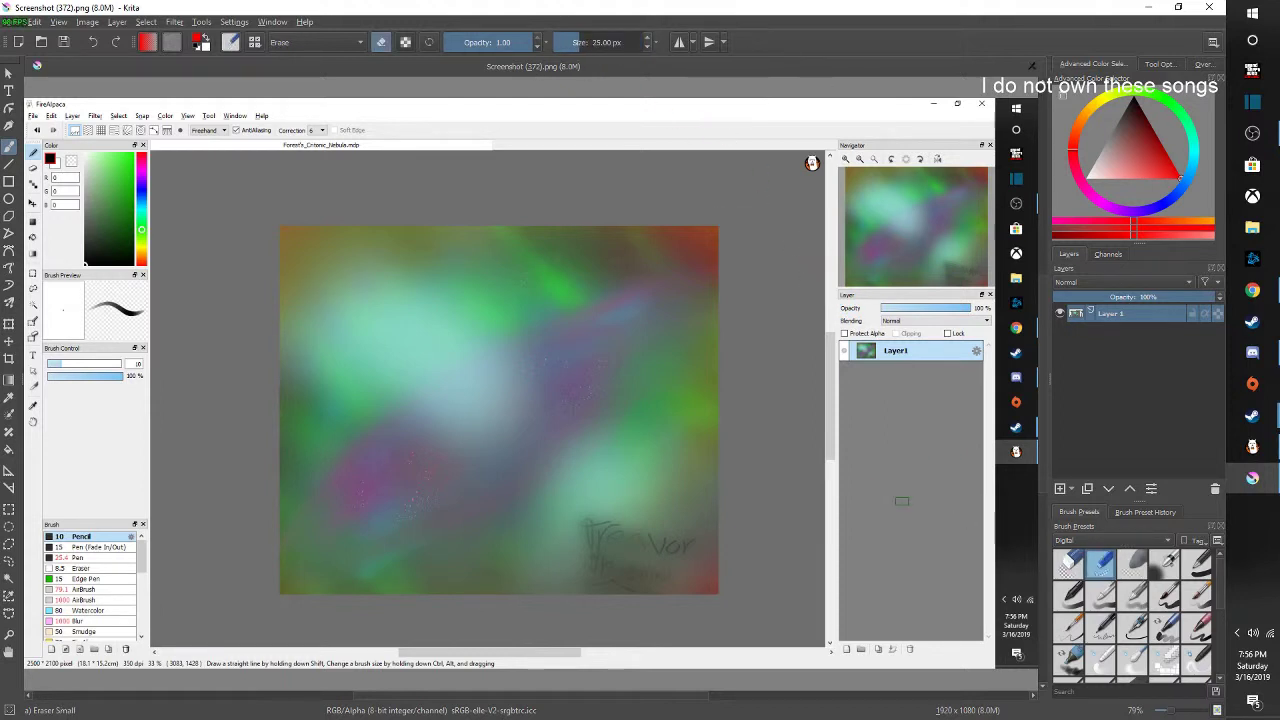
{"action": "left_click_drag", "start_coordinate": [617, 40], "coordinate": [900, 74]}
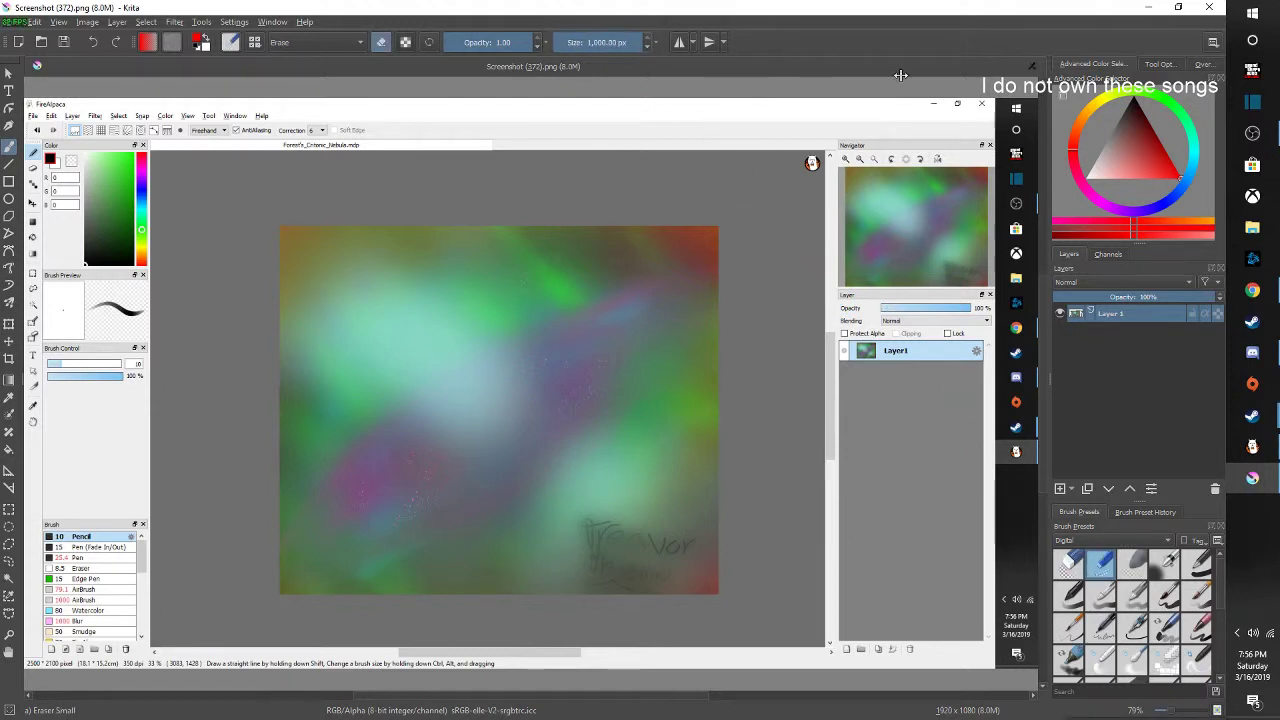
{"action": "left_click", "coordinate": [980, 332]}
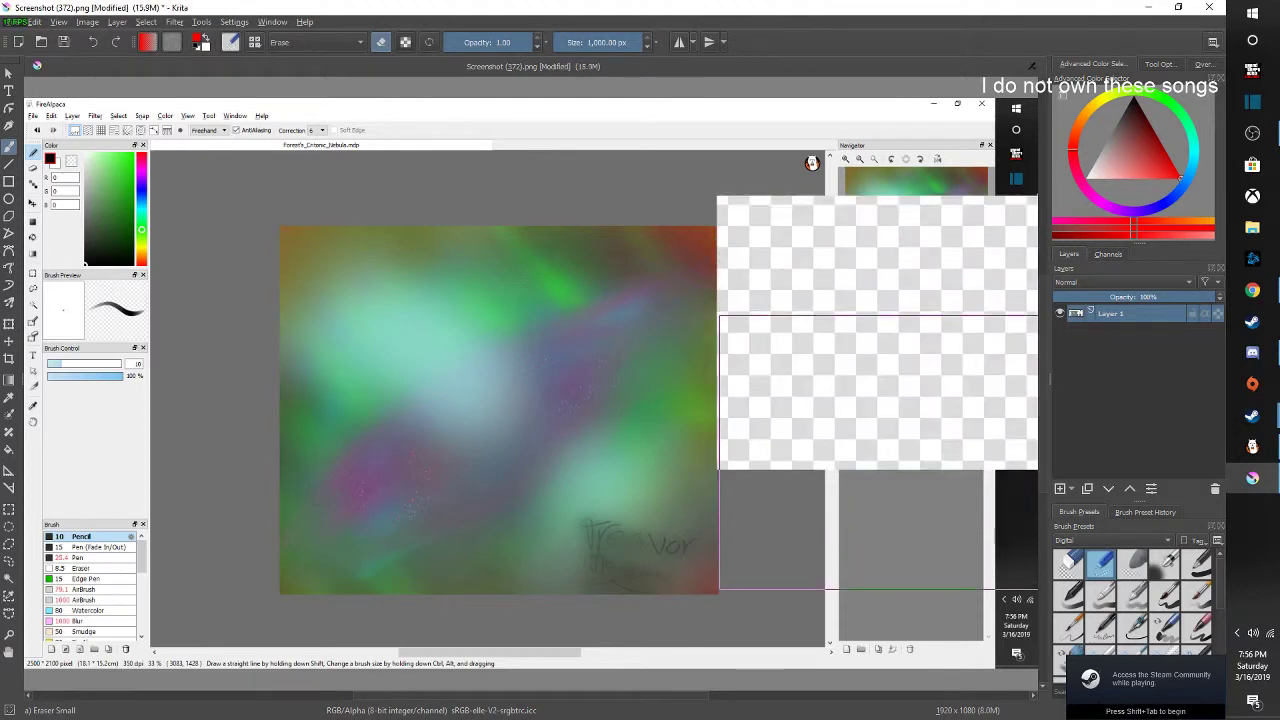
Erase the remaining interface to the right of the painting, down to near the screenshot's lower edge
{"action": "scroll", "coordinate": [950, 517], "scroll_direction": "down", "scroll_amount": 3}
{"action": "scroll", "coordinate": [950, 517], "scroll_direction": "up", "scroll_amount": 10}
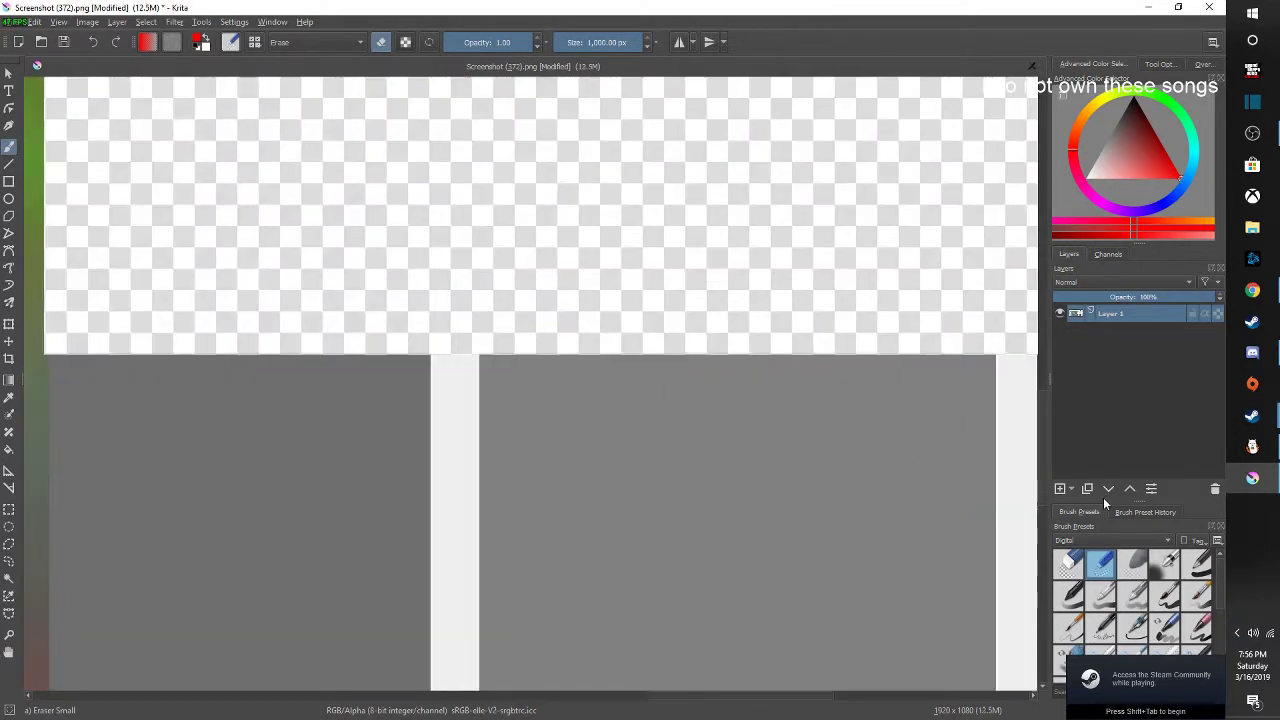
{"action": "scroll", "coordinate": [931, 443], "scroll_direction": "down", "scroll_amount": 3}
{"action": "scroll", "coordinate": [677, 335], "scroll_direction": "up", "scroll_amount": 4}
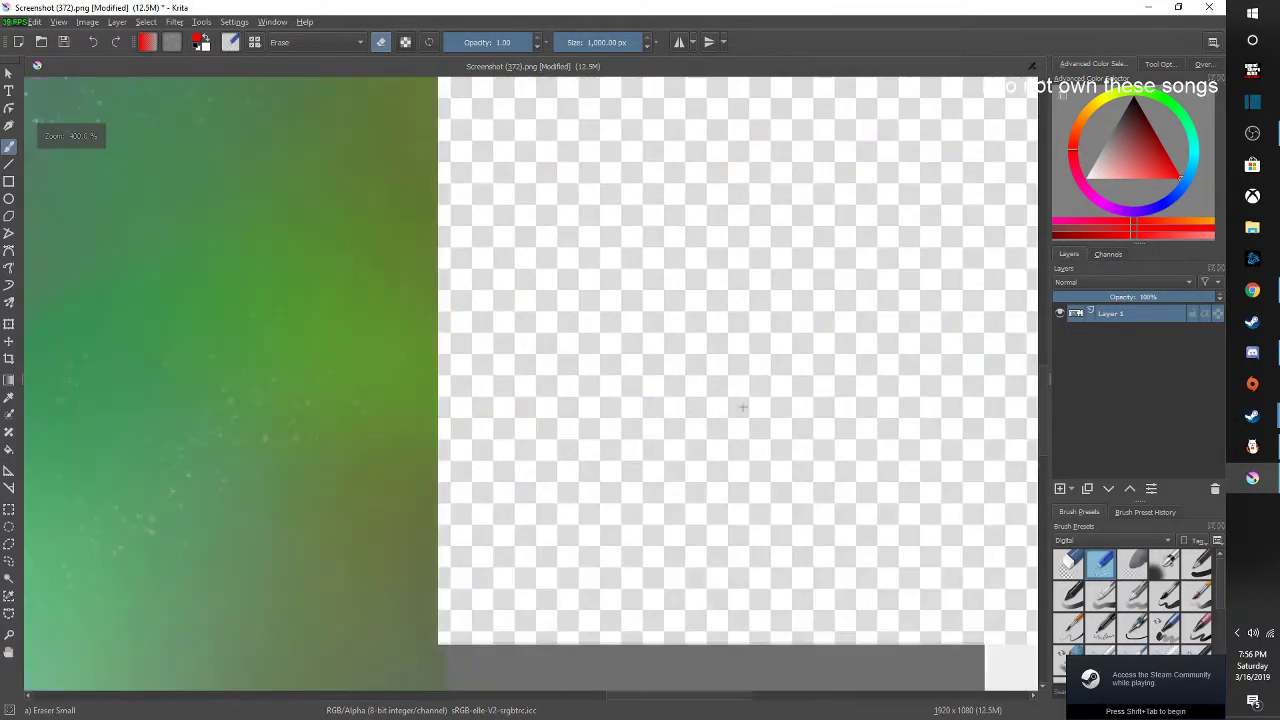
{"action": "scroll", "coordinate": [952, 470], "scroll_direction": "down", "scroll_amount": 2}
{"action": "scroll", "coordinate": [952, 469], "scroll_direction": "down", "scroll_amount": 1}
{"action": "scroll", "coordinate": [952, 469], "scroll_direction": "down", "scroll_amount": 2}
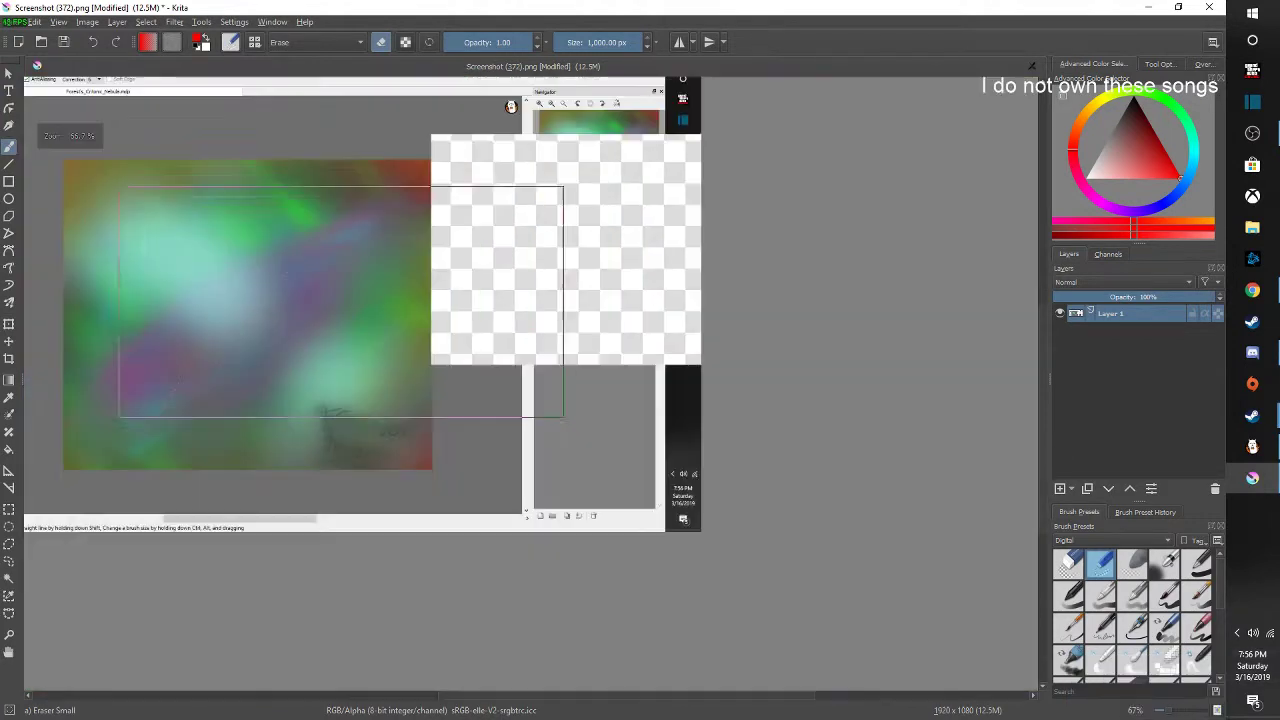
{"action": "scroll", "coordinate": [640, 401], "scroll_direction": "up", "scroll_amount": 3}
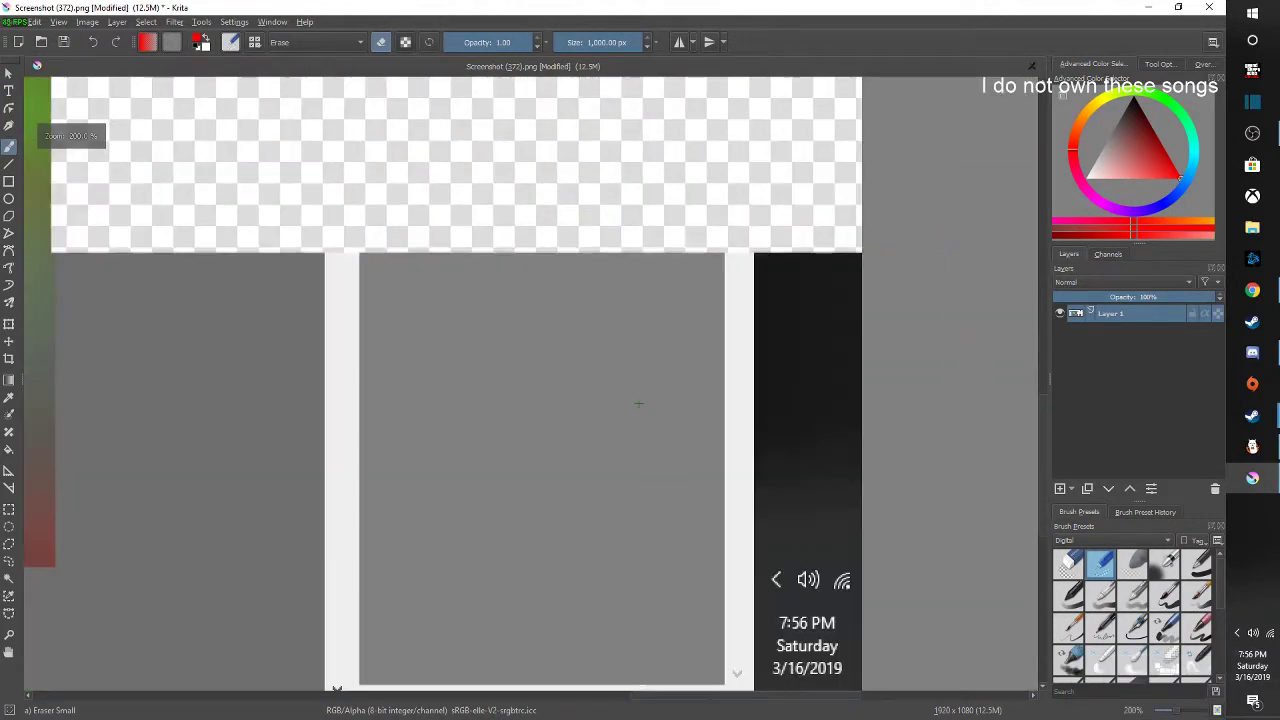
{"action": "left_click", "coordinate": [716, 391]}
Erase the strip of interface beneath the painting, following its lower edge
{"action": "scroll", "coordinate": [716, 391], "scroll_direction": "down", "scroll_amount": 4}
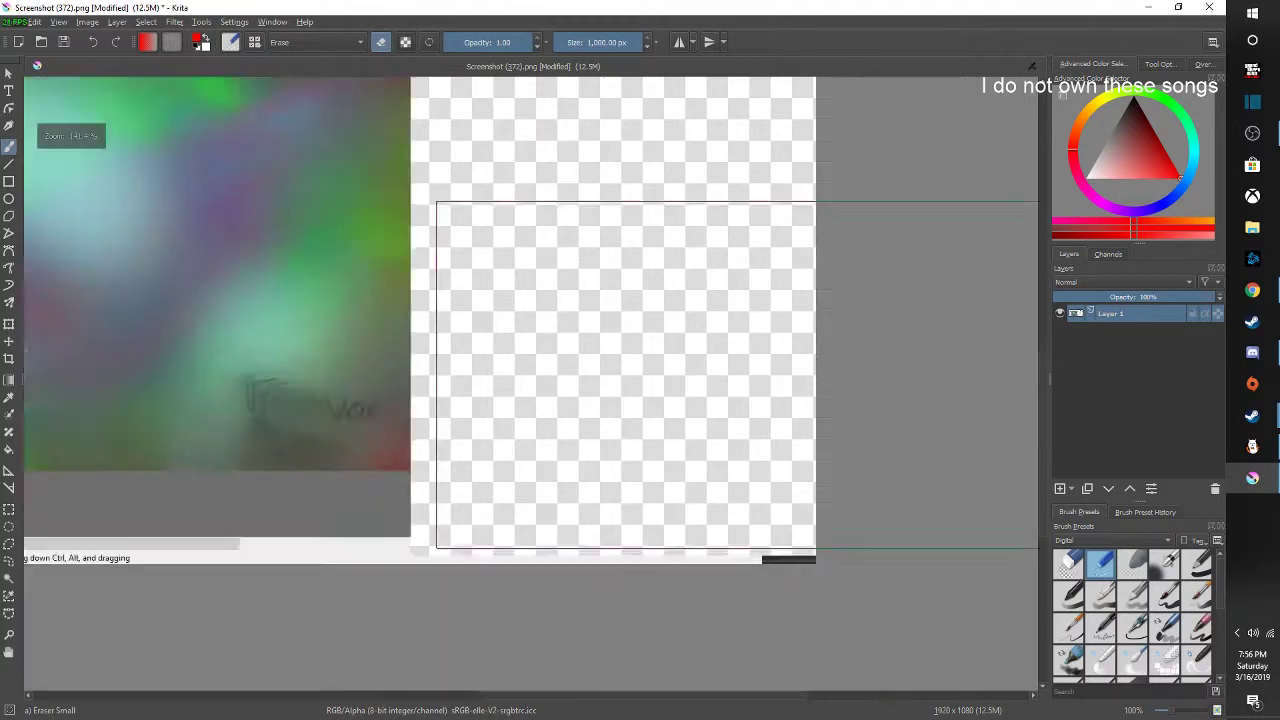
{"action": "scroll", "coordinate": [505, 484], "scroll_direction": "up", "scroll_amount": 2}
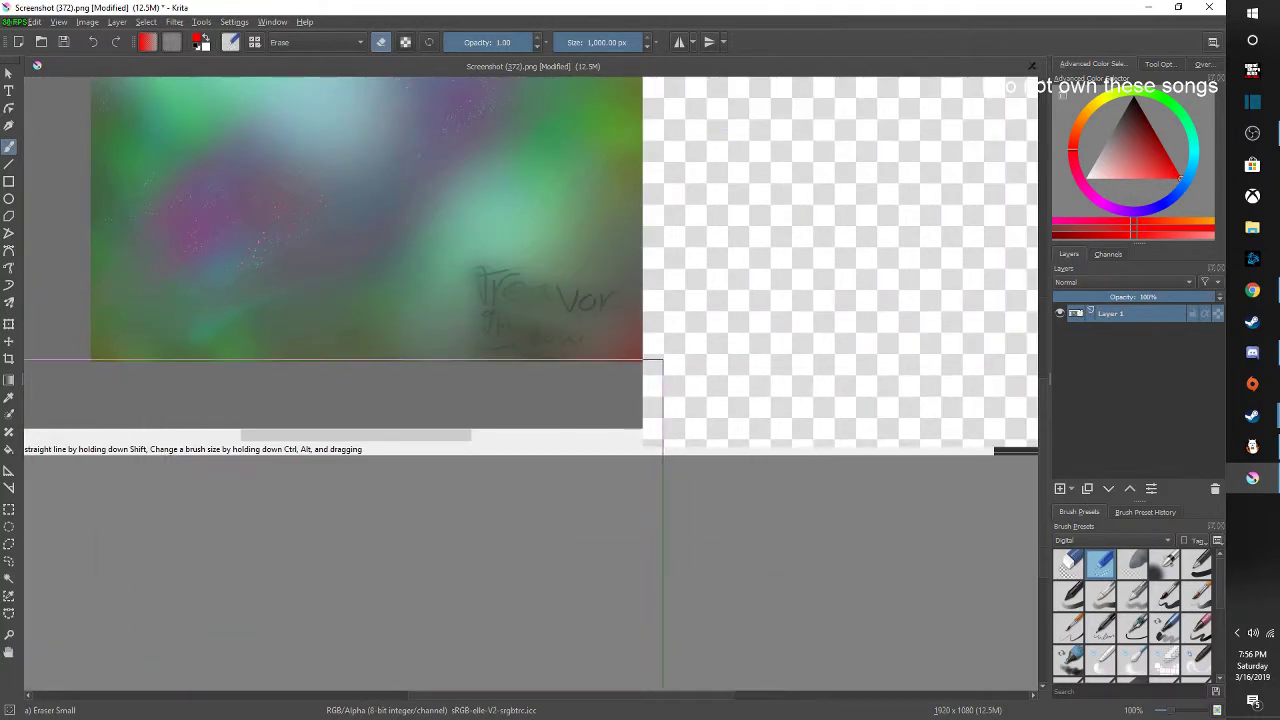
{"action": "left_click_drag", "start_coordinate": [116, 538], "coordinate": [409, 534]}
Erase the strip of interface above the painting, following its upper edge
{"action": "scroll", "coordinate": [620, 532], "scroll_direction": "down", "scroll_amount": 3}
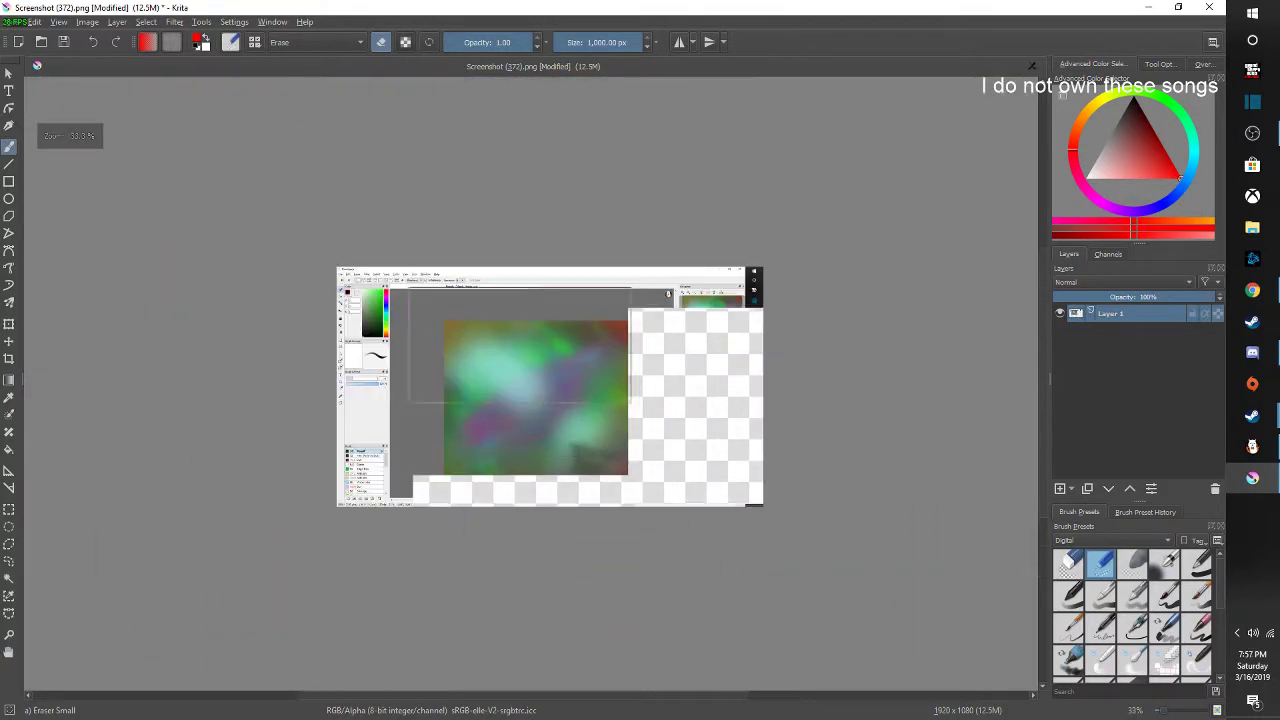
{"action": "scroll", "coordinate": [524, 330], "scroll_direction": "up", "scroll_amount": 3}
{"action": "scroll", "coordinate": [536, 250], "scroll_direction": "up", "scroll_amount": 2}
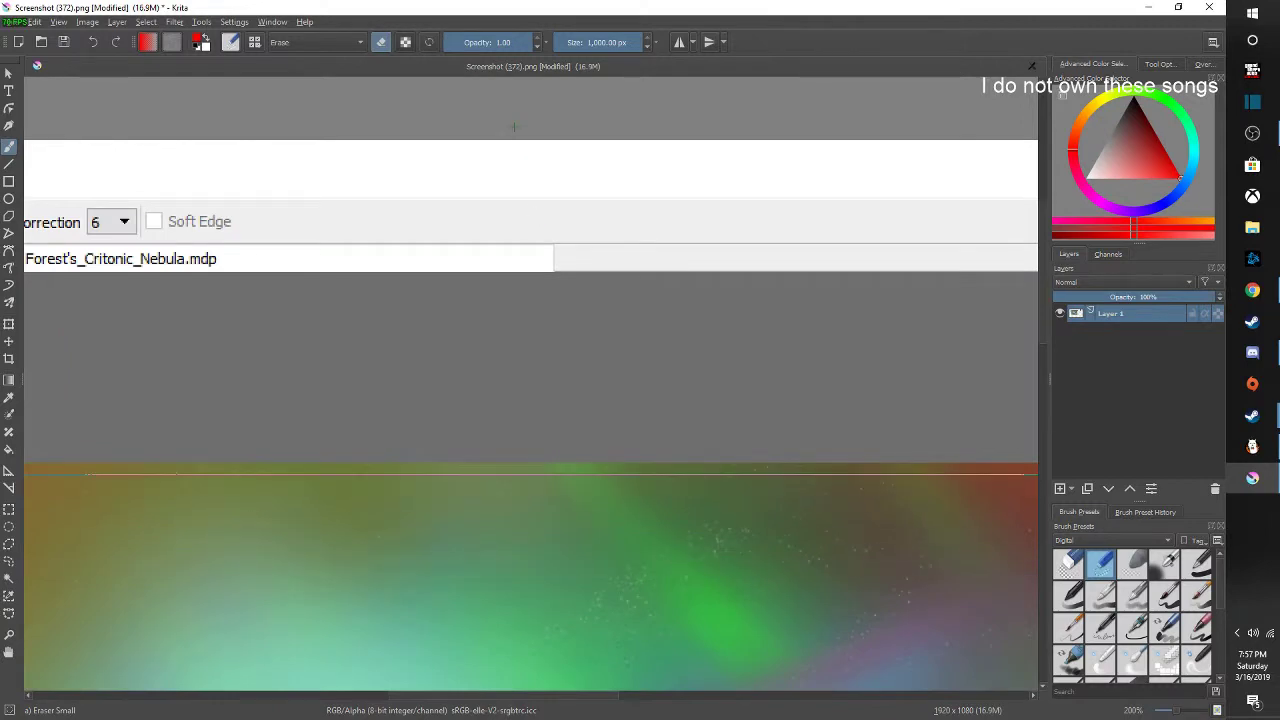
{"action": "scroll", "coordinate": [513, 122], "scroll_direction": "down", "scroll_amount": 4}
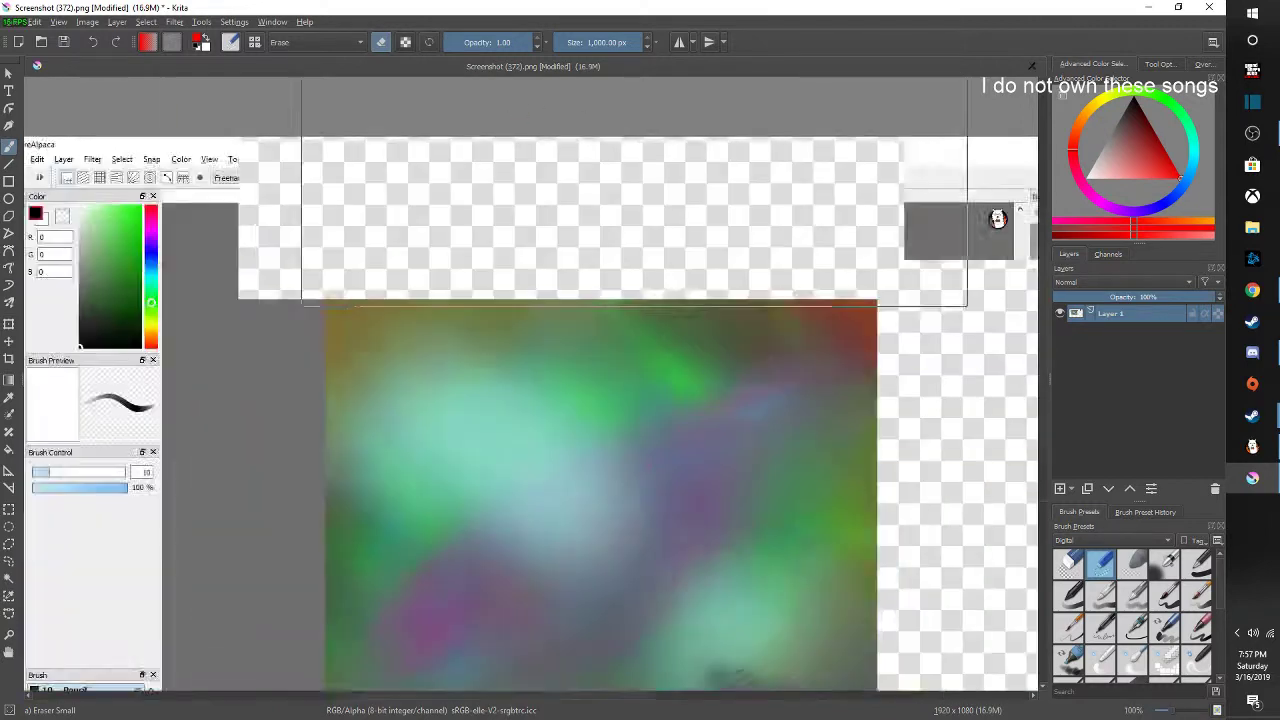
Erase the interface along the painting's left side, following its left edge down to the bottom of the screenshot
{"action": "scroll", "coordinate": [403, 258], "scroll_direction": "up", "scroll_amount": 4}
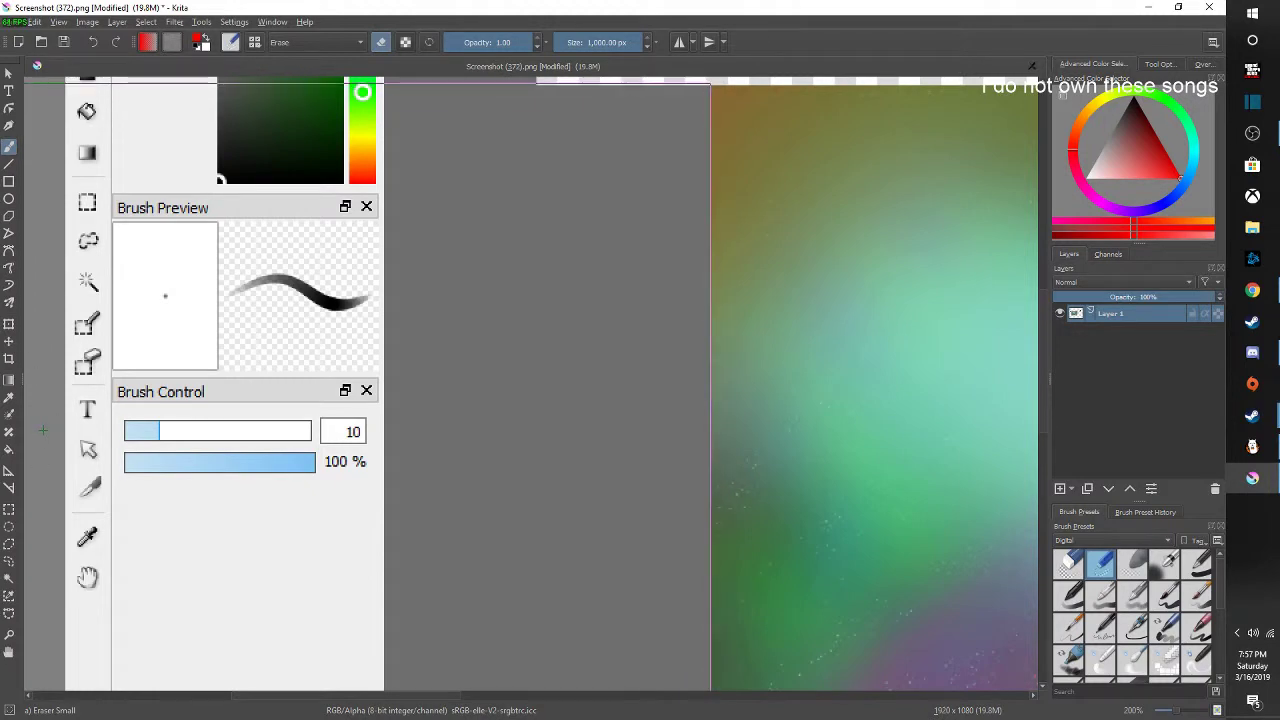
{"action": "scroll", "coordinate": [45, 431], "scroll_direction": "down", "scroll_amount": 4}
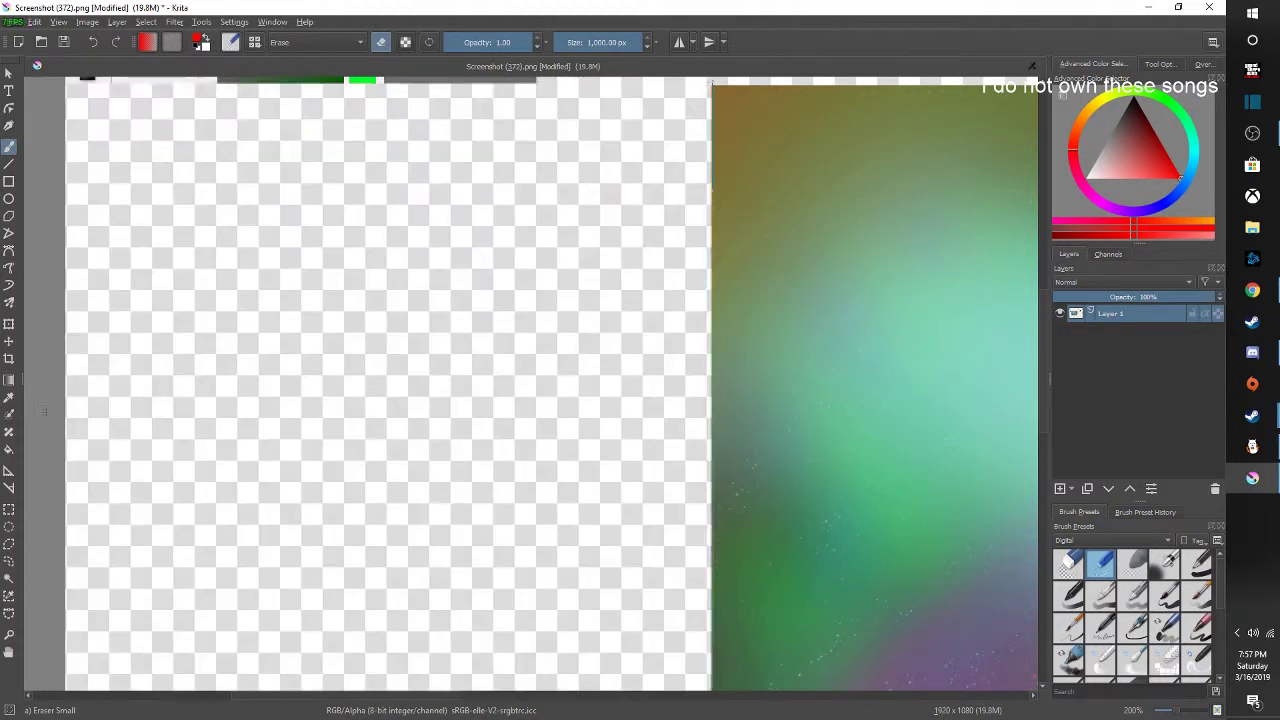
{"action": "scroll", "coordinate": [45, 431], "scroll_direction": "up", "scroll_amount": 5}
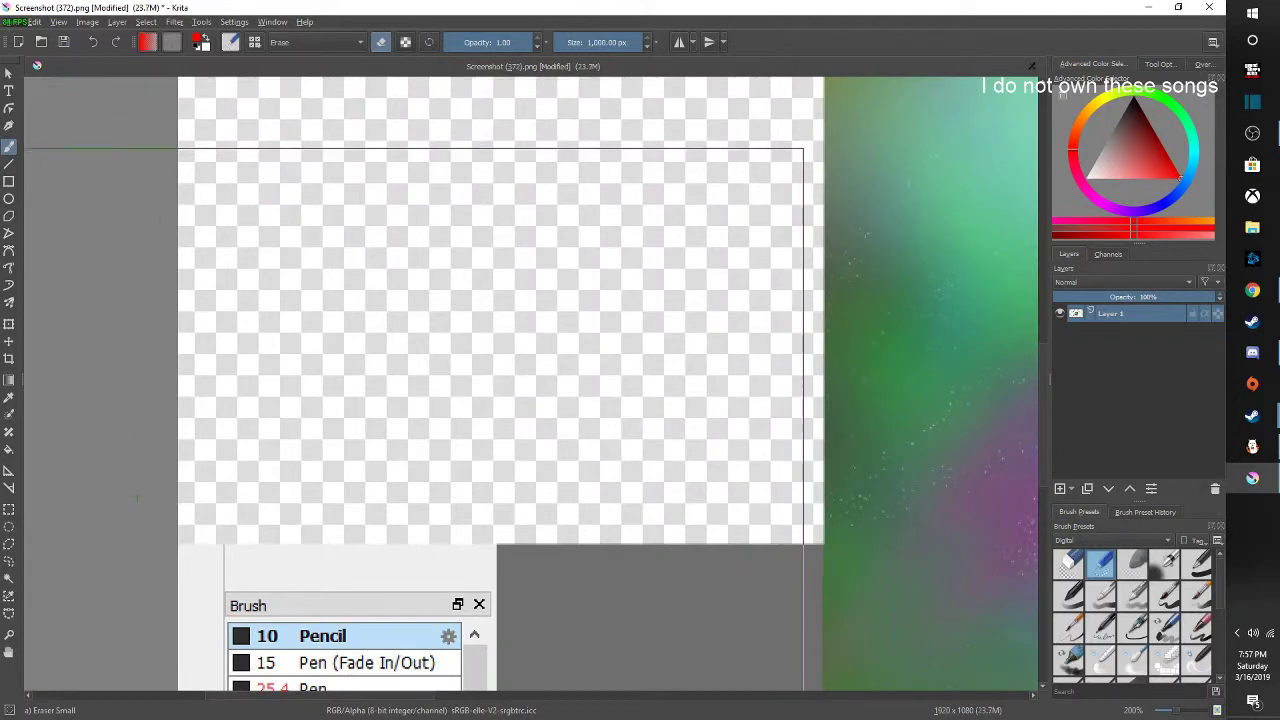
{"action": "scroll", "coordinate": [45, 431], "scroll_direction": "down", "scroll_amount": 2}
{"action": "scroll", "coordinate": [141, 486], "scroll_direction": "up", "scroll_amount": 2}
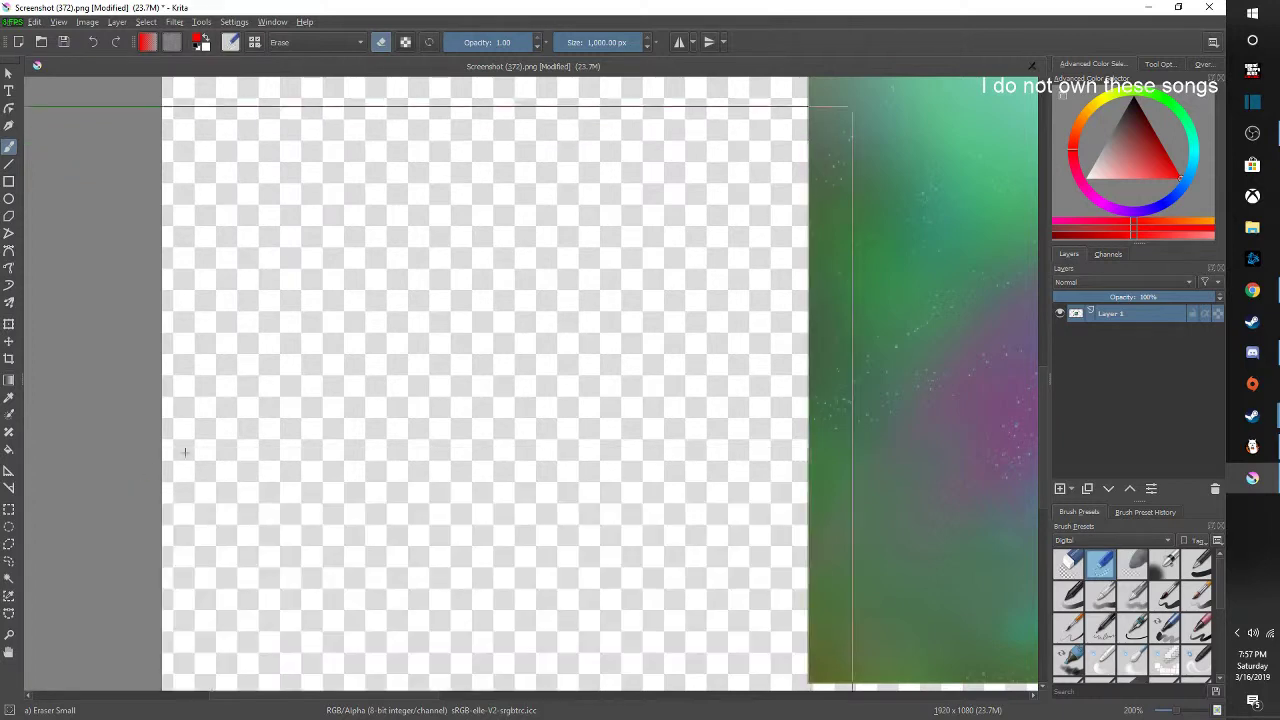
{"action": "scroll", "coordinate": [249, 409], "scroll_direction": "down", "scroll_amount": 3}
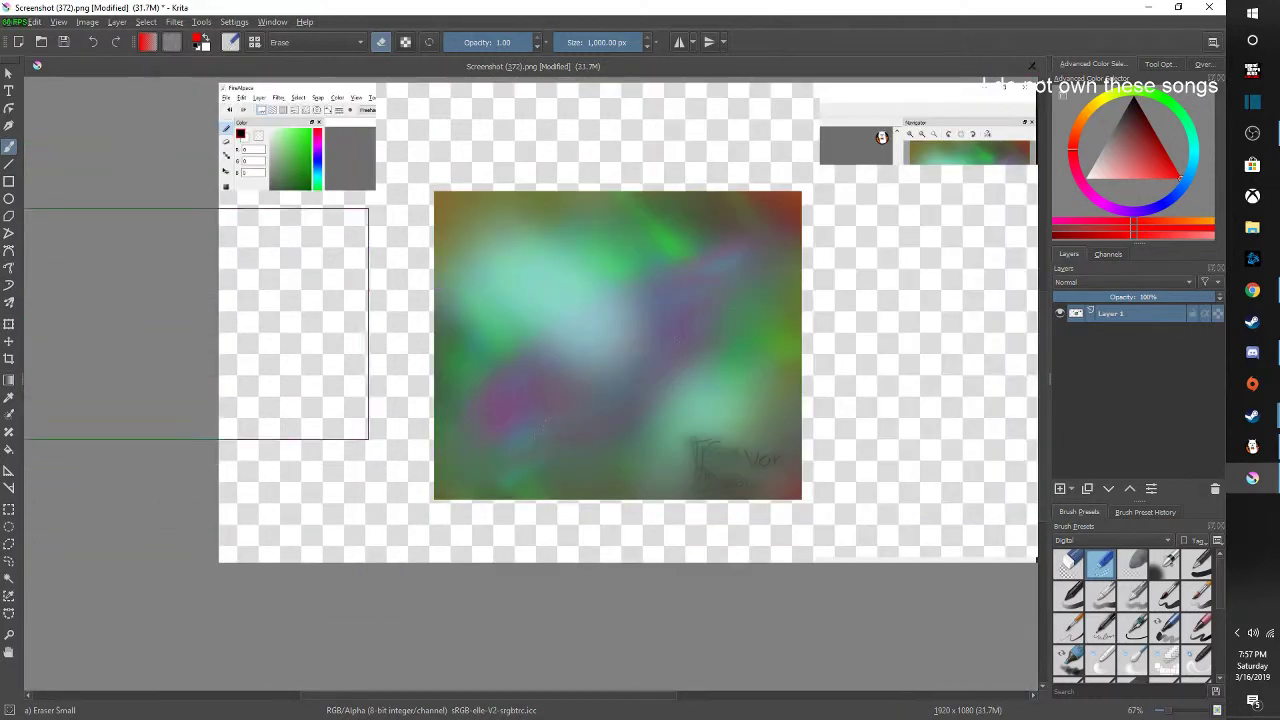
Erase the remaining interface pieces in the screenshot's upper-left and upper-right corners
{"action": "left_click", "coordinate": [190, 197]}
{"action": "scroll", "coordinate": [175, 276], "scroll_direction": "up", "scroll_amount": 2}
{"action": "scroll", "coordinate": [283, 332], "scroll_direction": "down", "scroll_amount": 4}
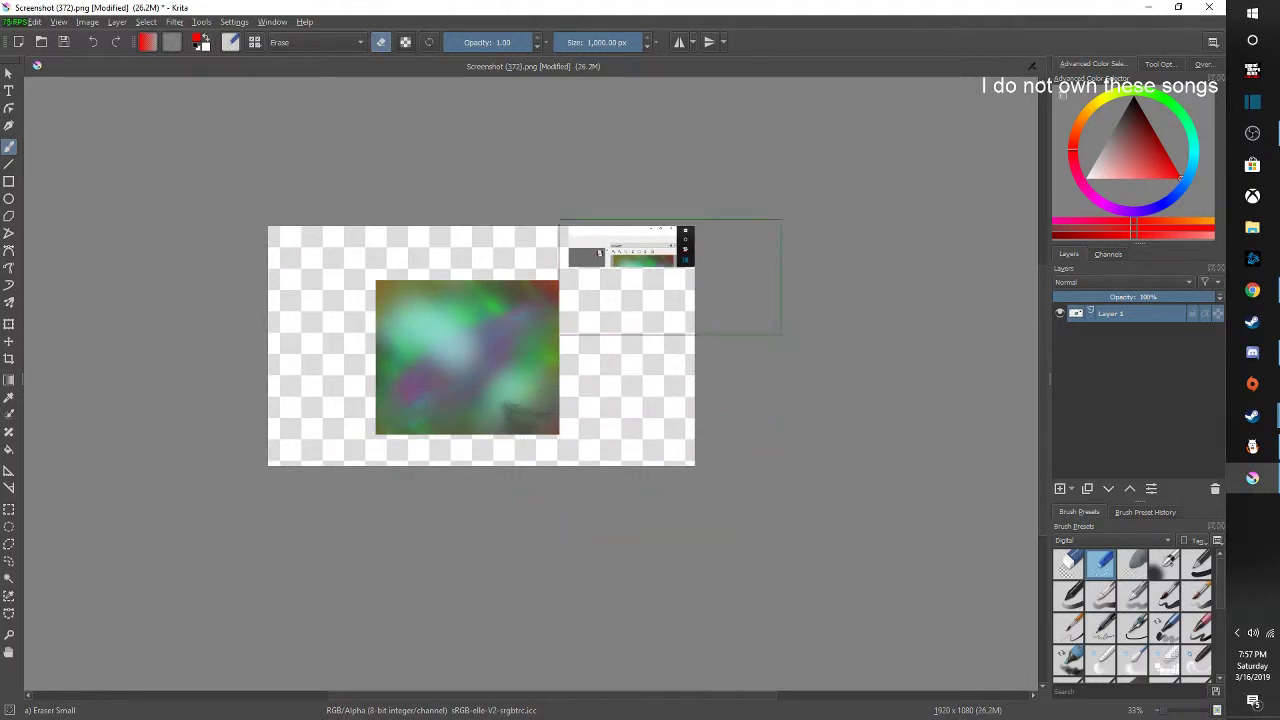
{"action": "left_click", "coordinate": [676, 236]}
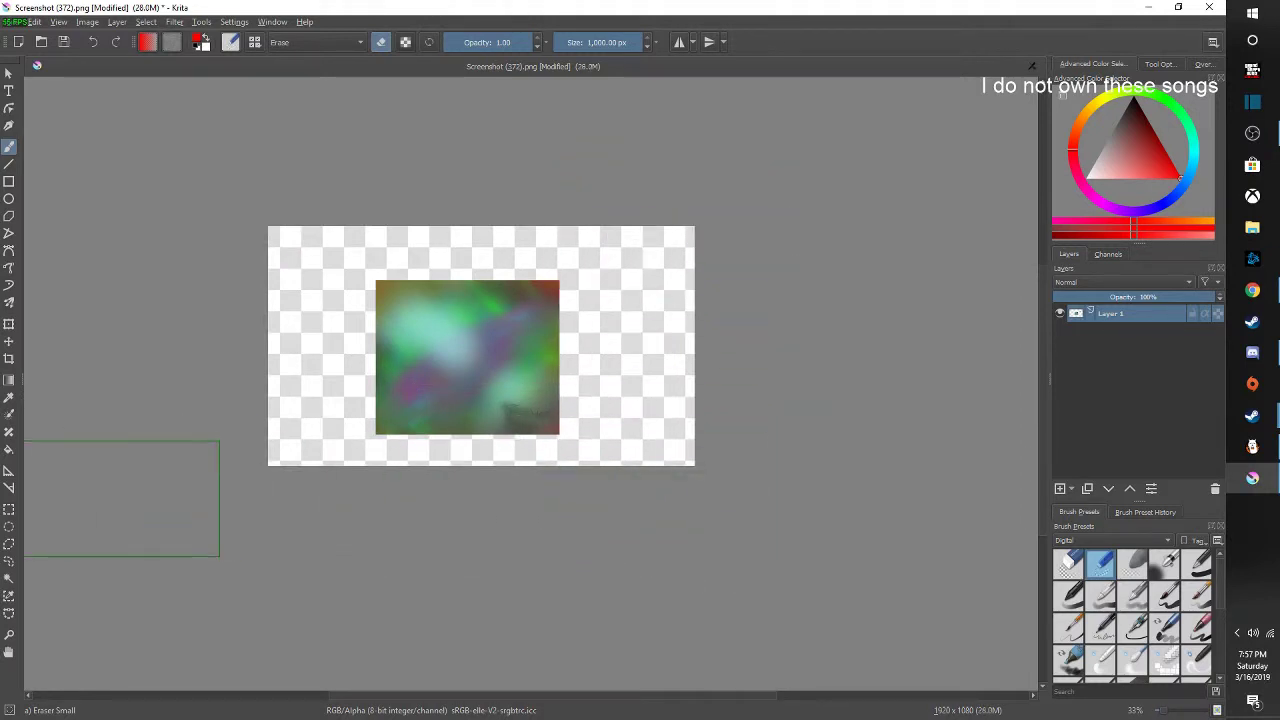
Transform the painting so it sits in the canvas's upper-left corner and stretches to fill the whole canvas
{"action": "left_click", "coordinate": [9, 324]}
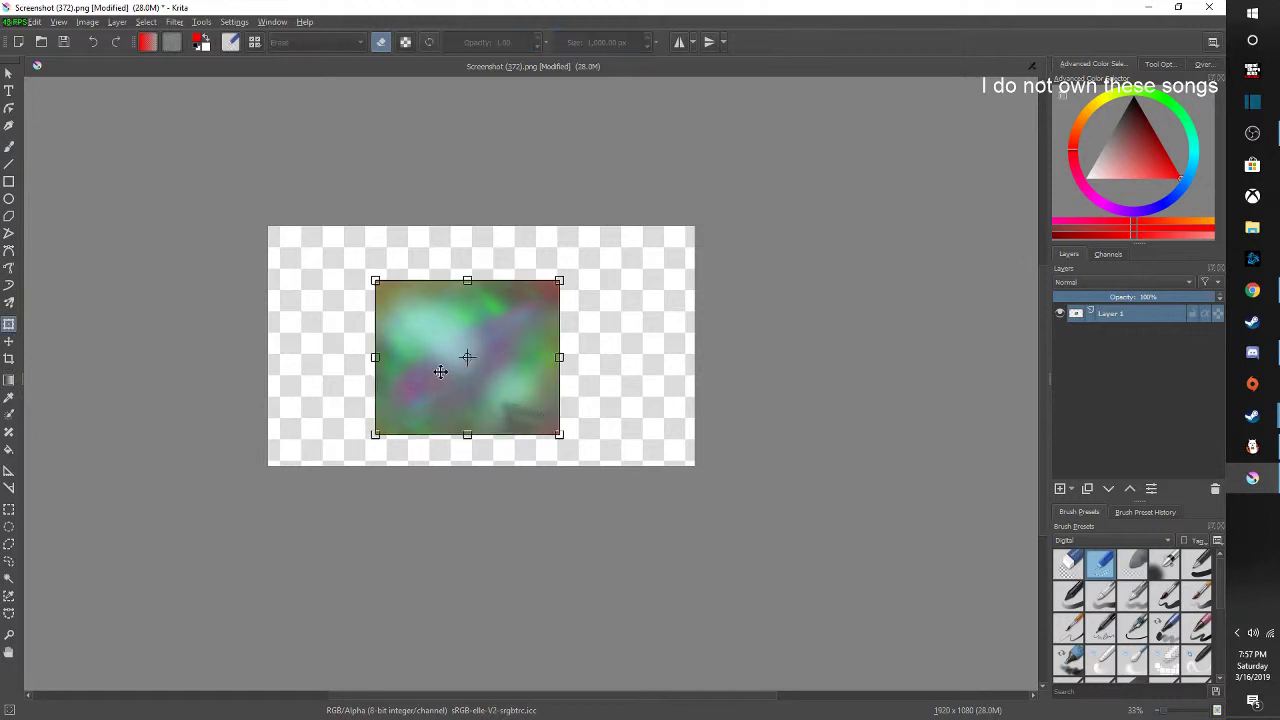
{"action": "left_click_drag", "start_coordinate": [441, 368], "coordinate": [333, 316]}
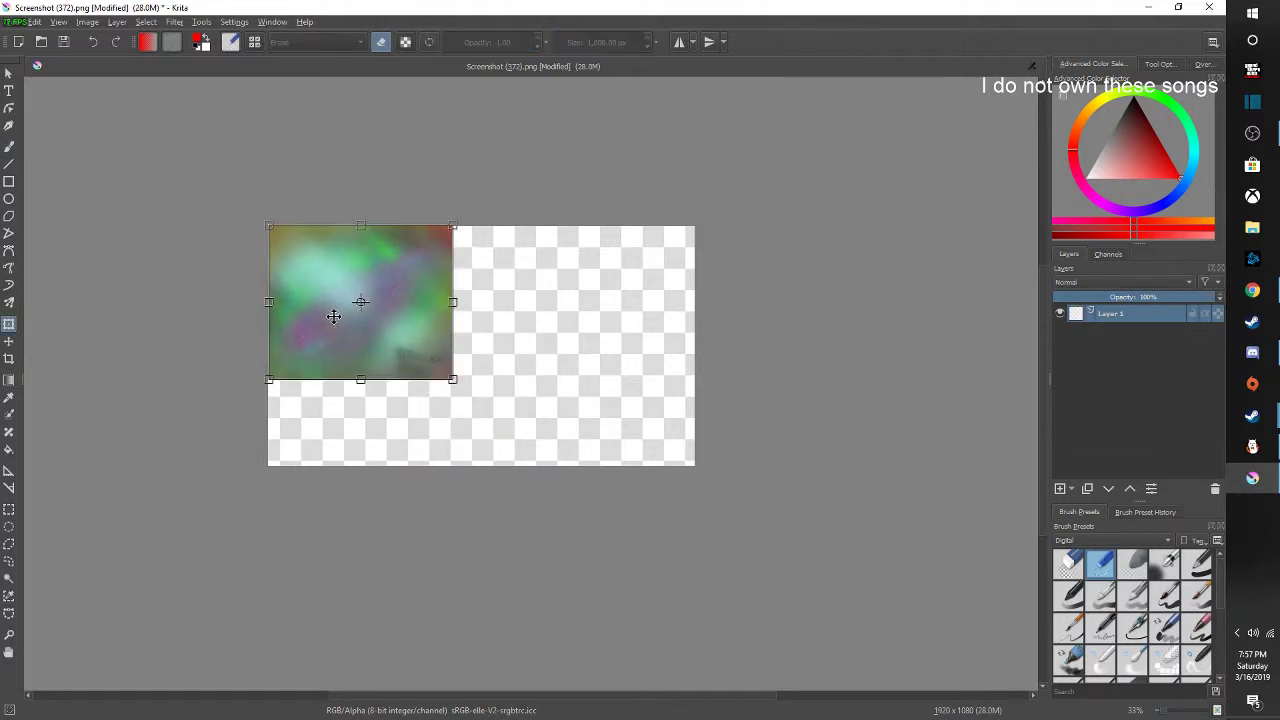
{"action": "left_click_drag", "start_coordinate": [452, 379], "coordinate": [693, 464]}
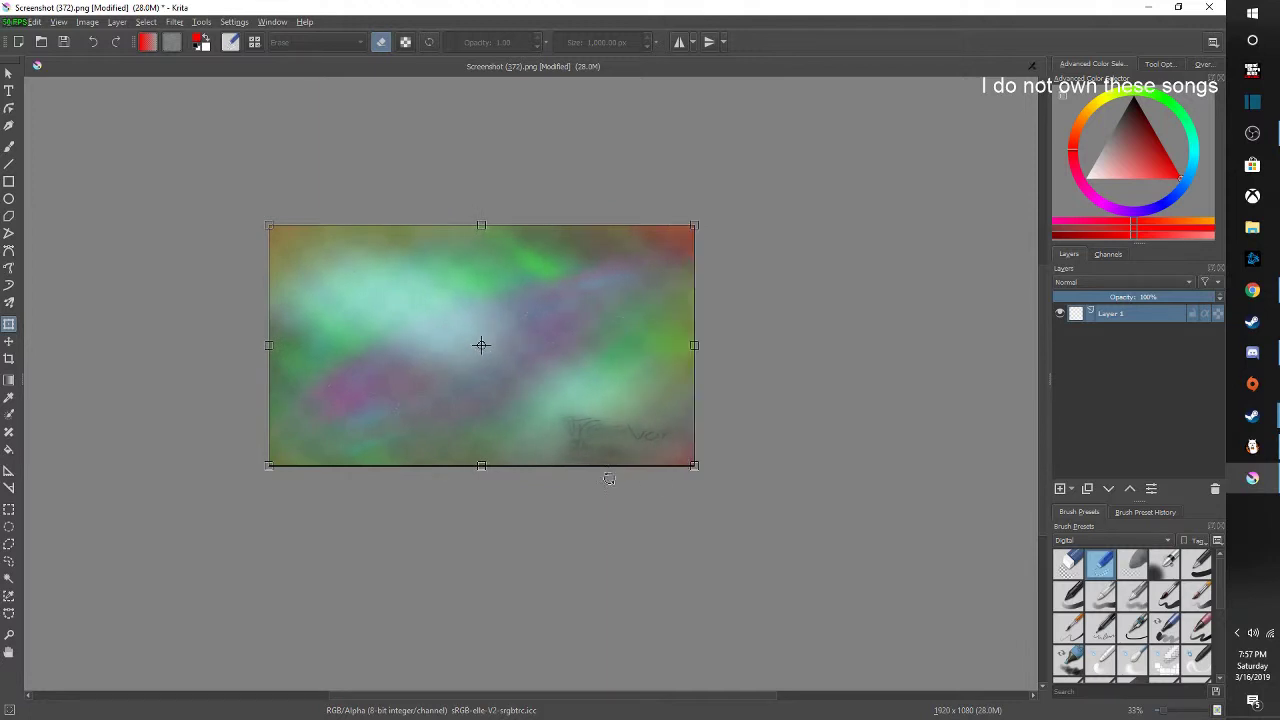
{"action": "left_click", "coordinate": [8, 73]}
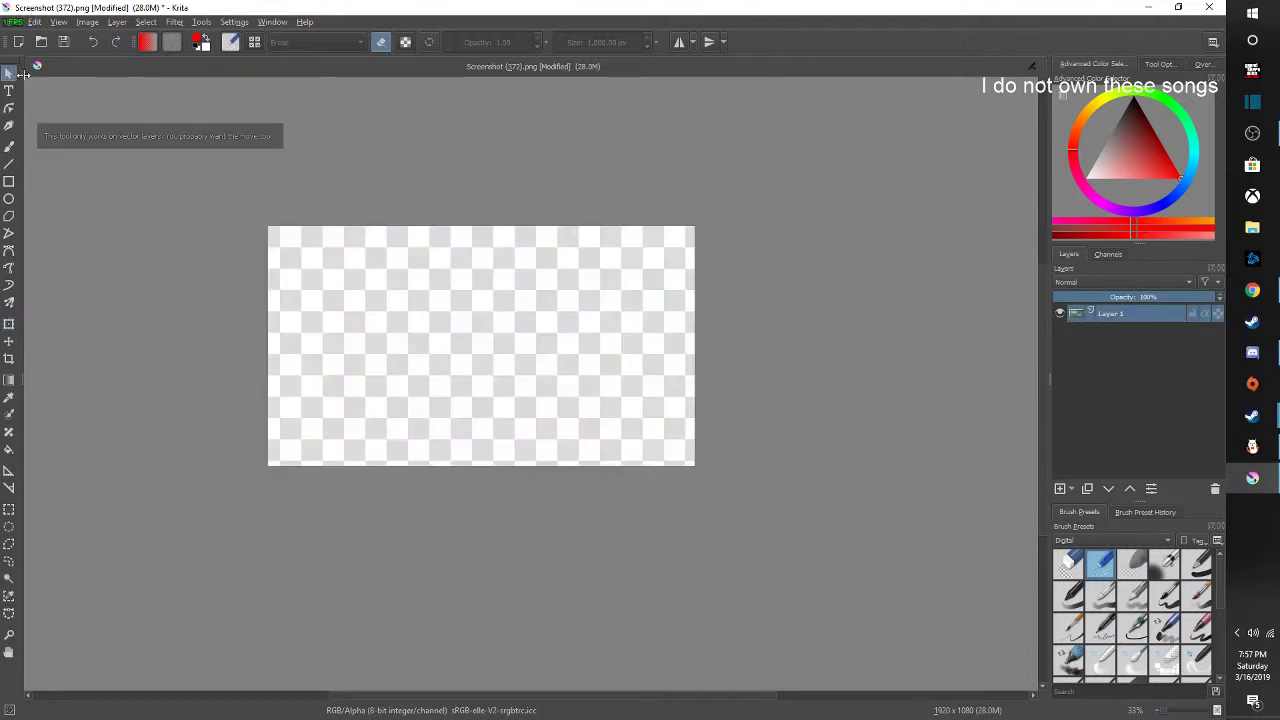
{"action": "left_click", "coordinate": [130, 177]}
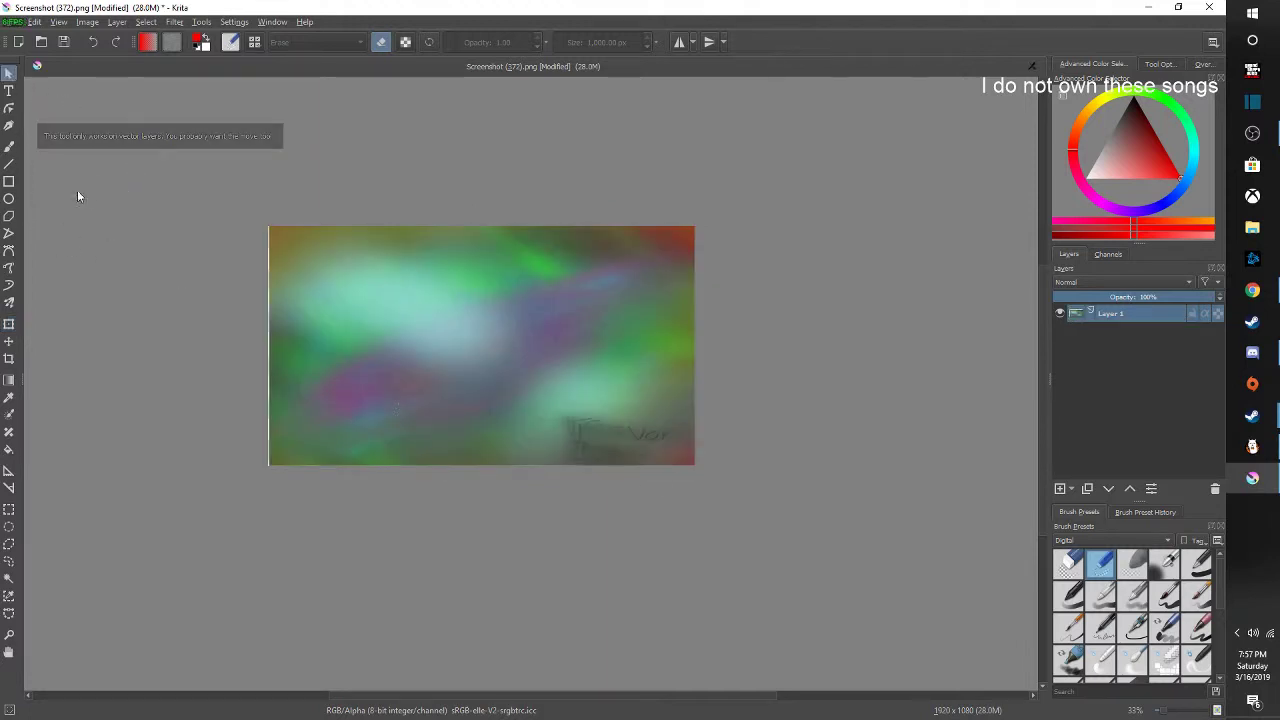
{"action": "key", "text": "b"}
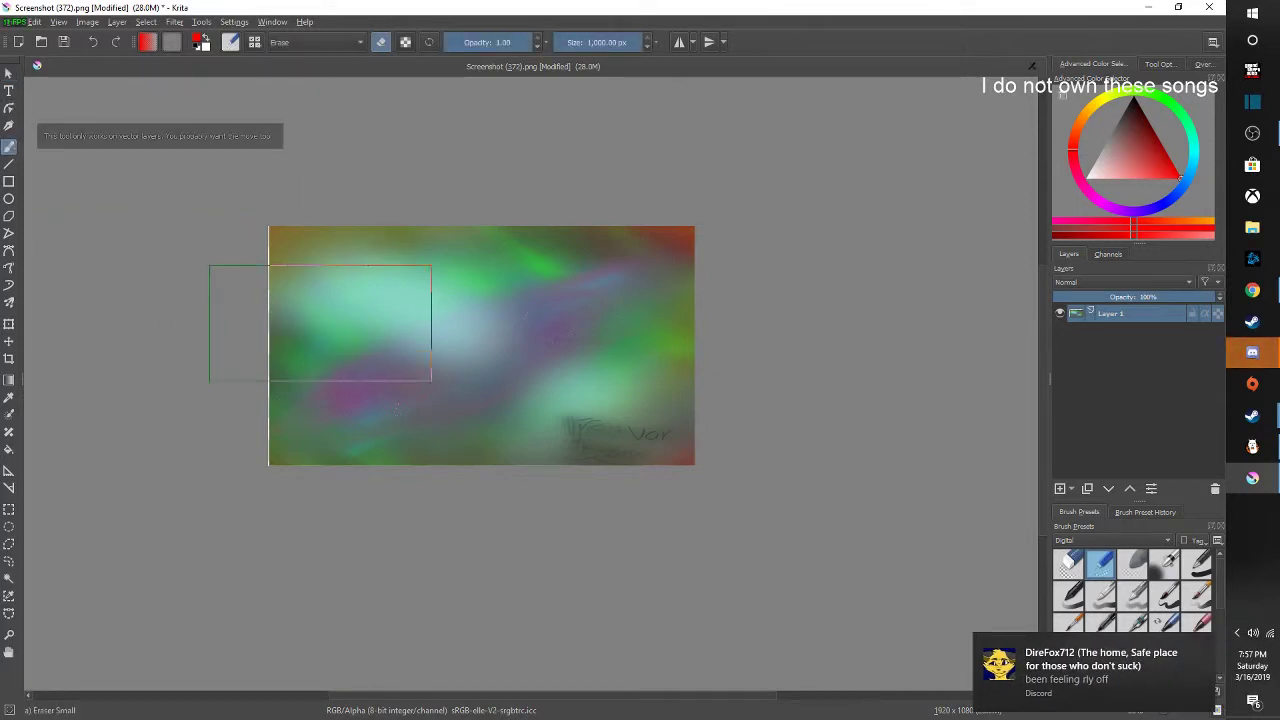
Stretch the painting's left side slightly beyond the canvas to close the thin gap along that edge
{"action": "left_click", "coordinate": [9, 326]}
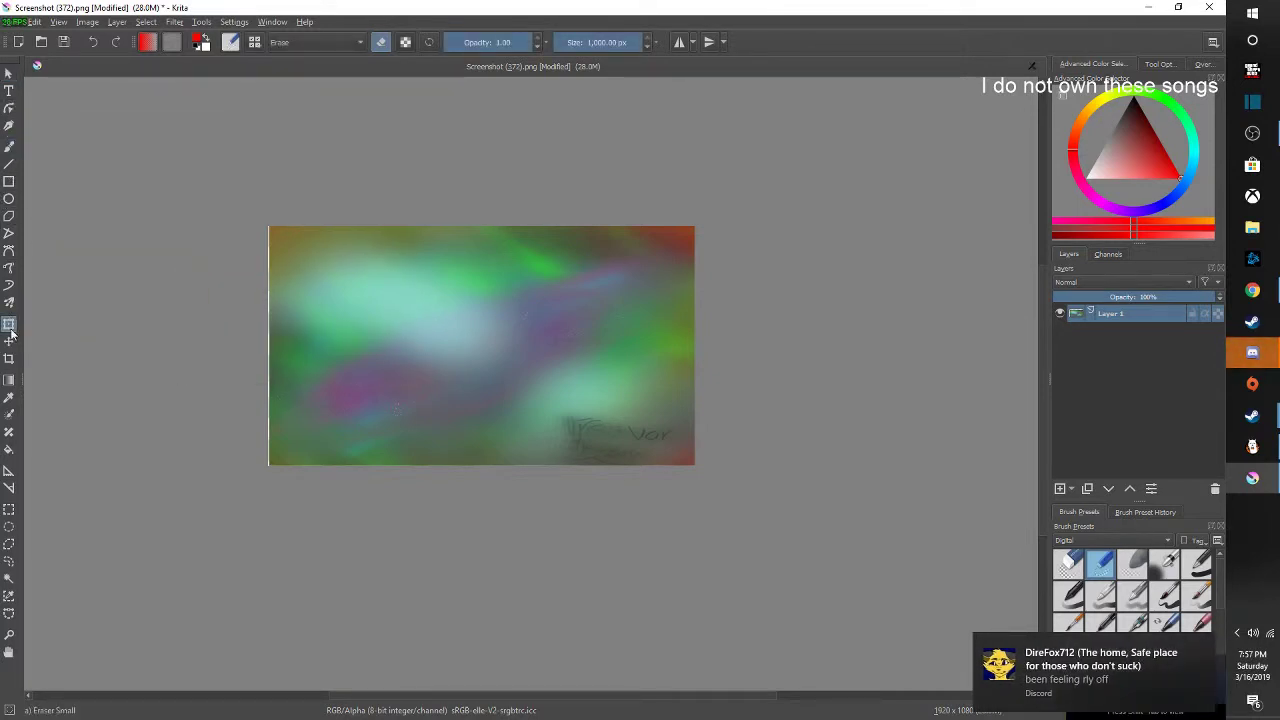
{"action": "left_click_drag", "start_coordinate": [271, 346], "coordinate": [266, 346]}
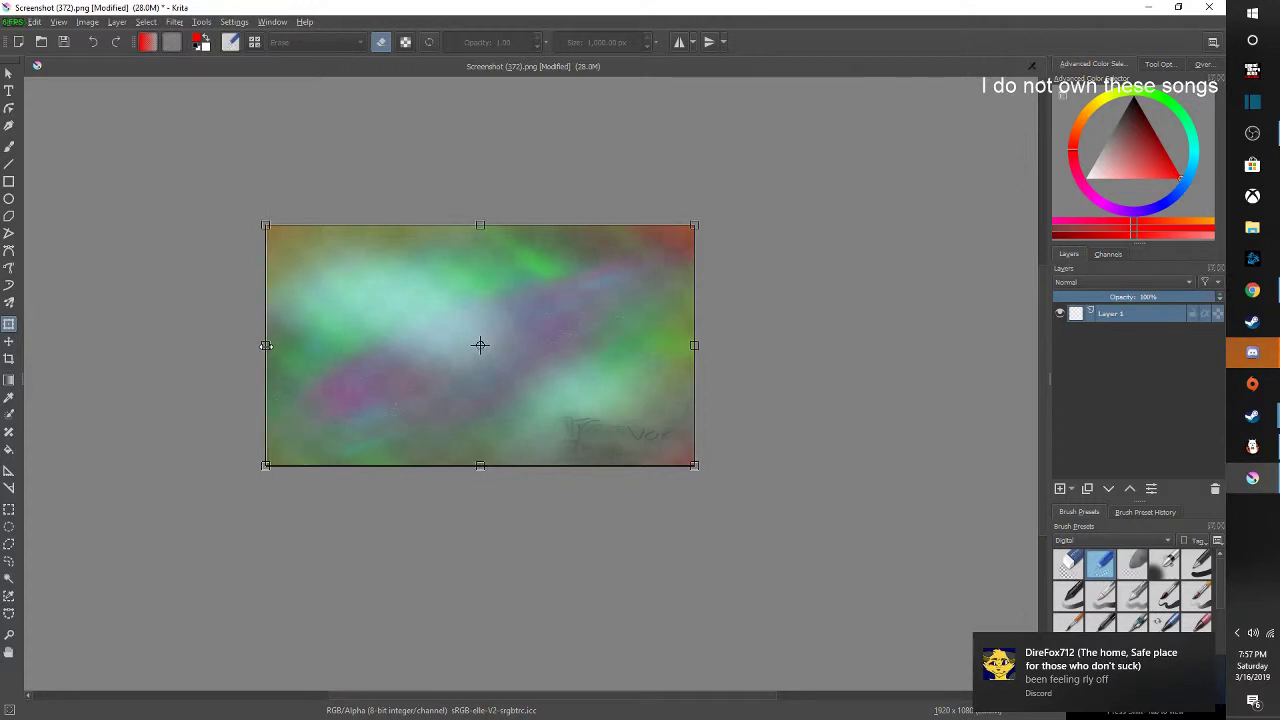
{"action": "left_click", "coordinate": [9, 73]}
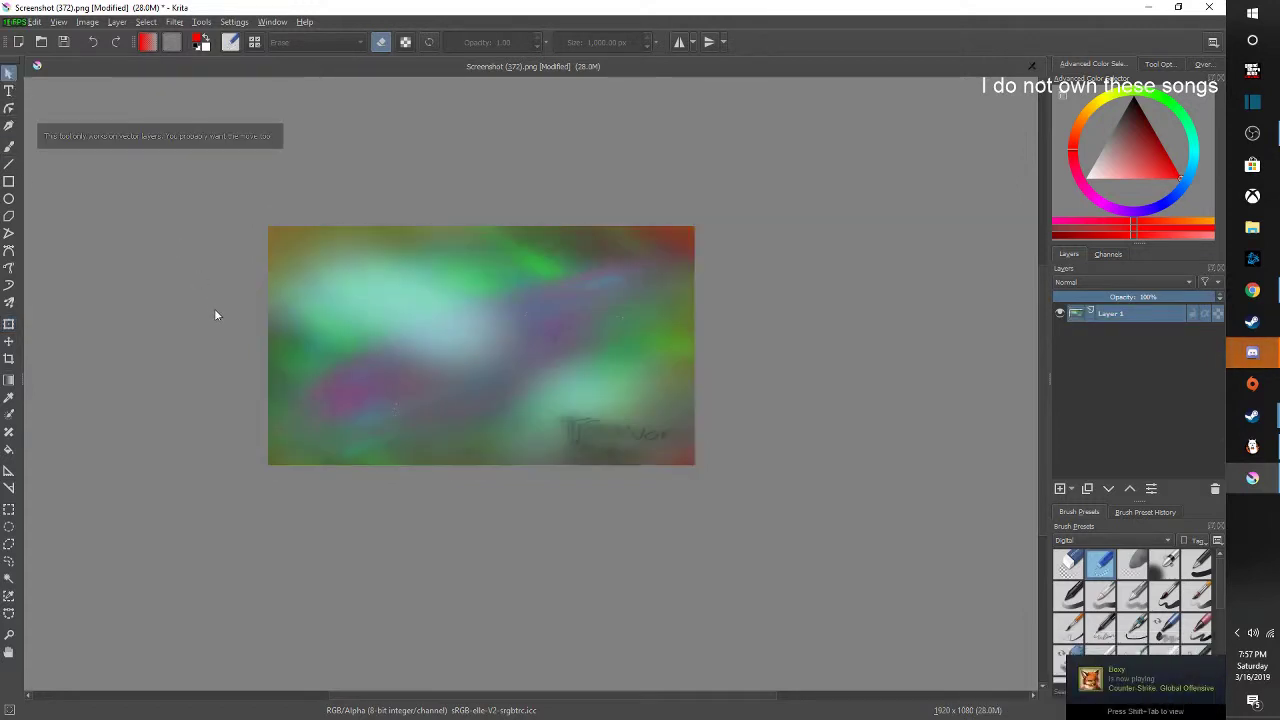
{"action": "left_click", "coordinate": [441, 380]}
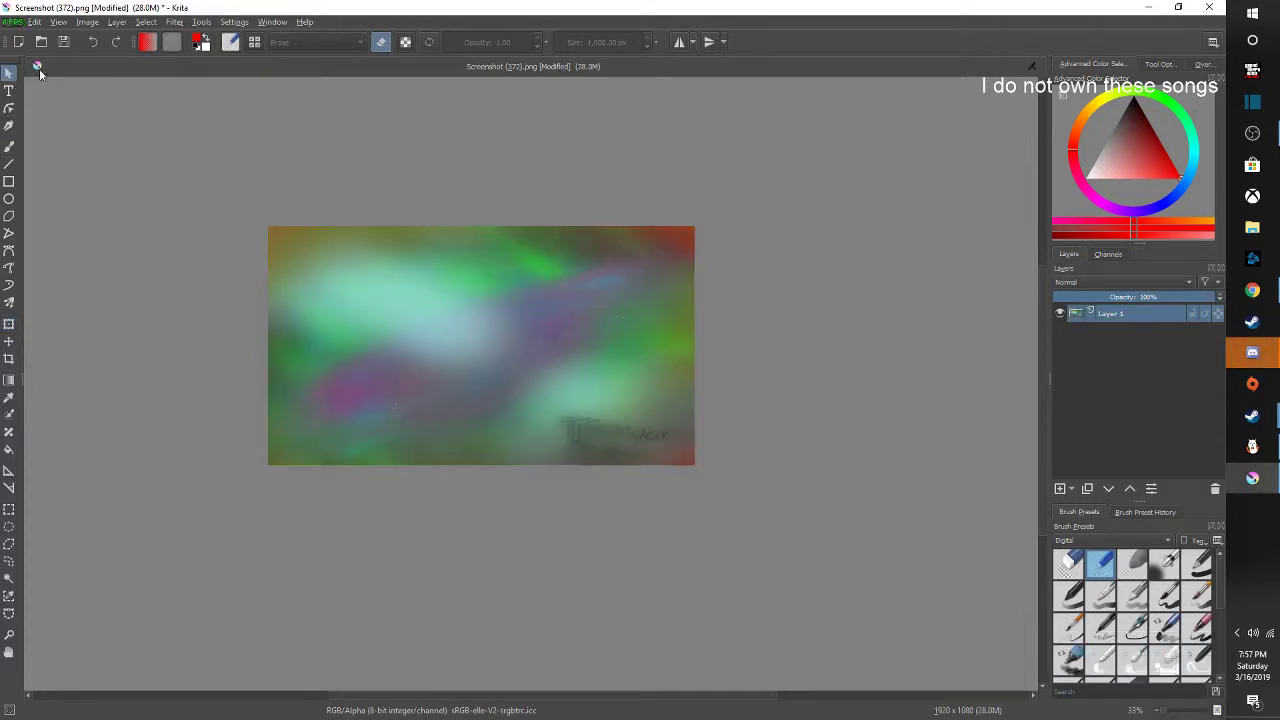
Save the image as a PNG named Forest's_Critonic_Nebula in the "art by me" folder
{"action": "left_click", "coordinate": [14, 21]}
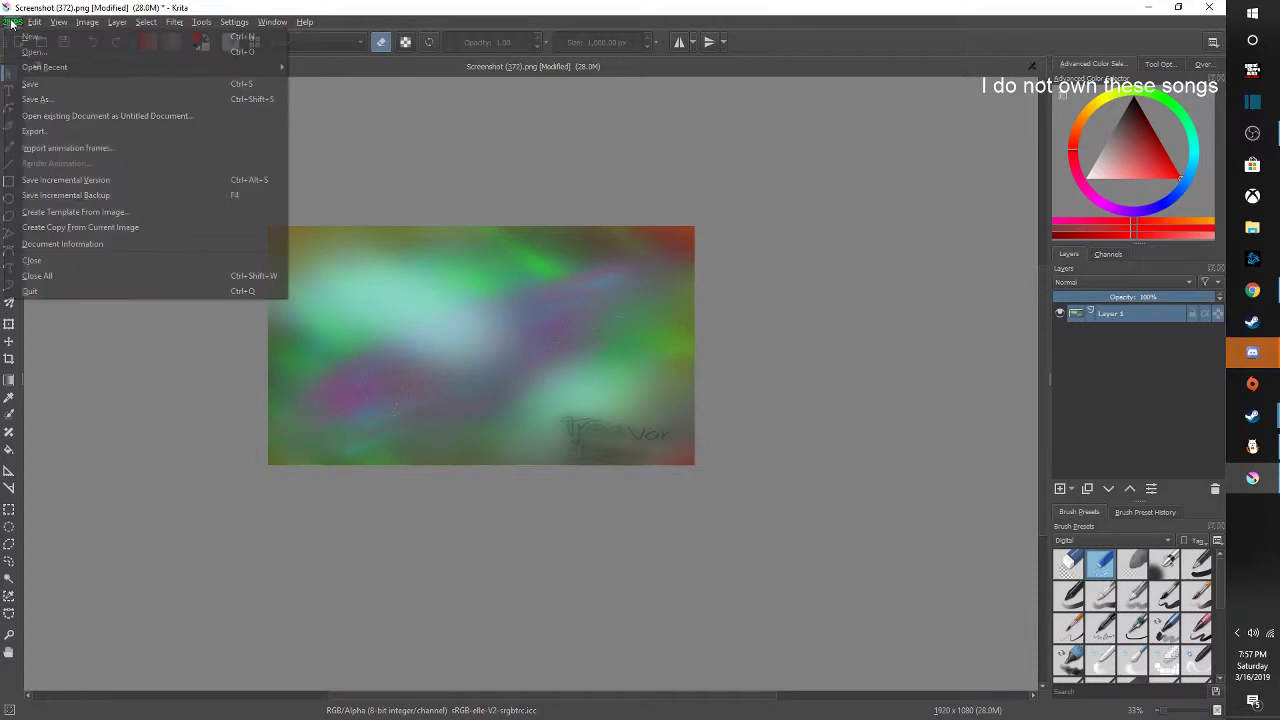
{"action": "left_click", "coordinate": [57, 100]}
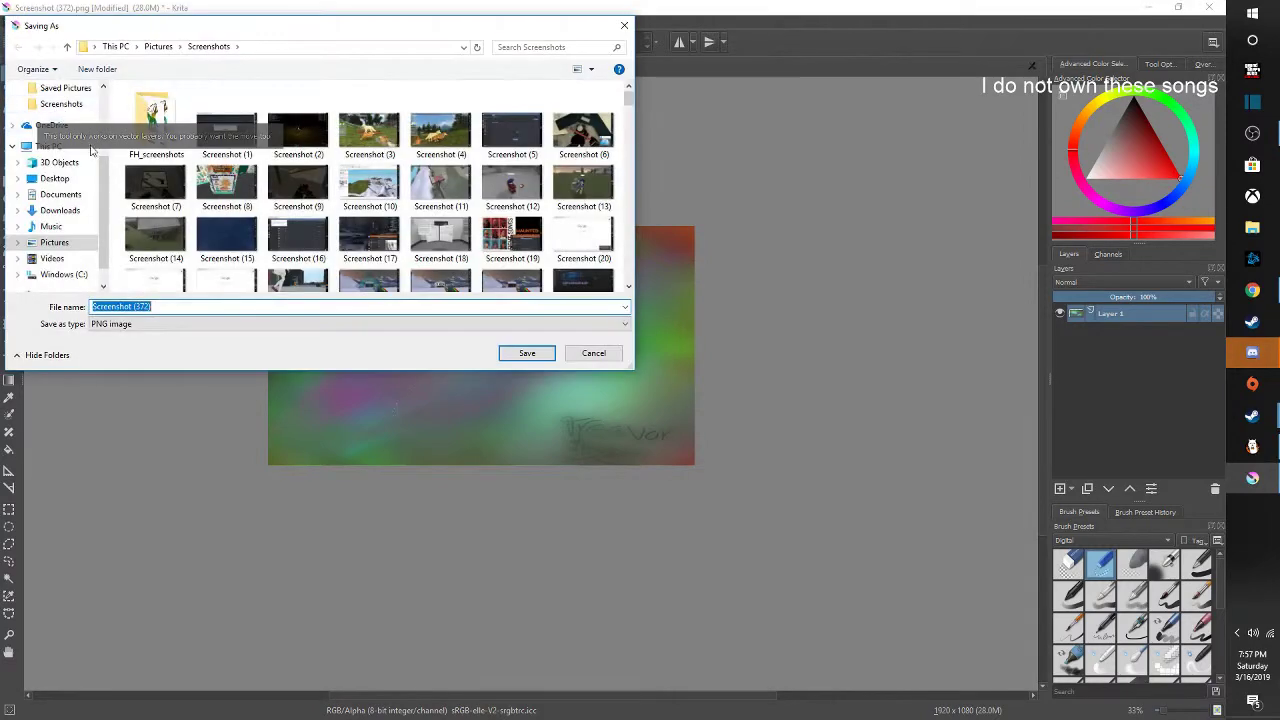
{"action": "scroll", "coordinate": [62, 128], "scroll_direction": "up", "scroll_amount": 1}
{"action": "left_click", "coordinate": [60, 121]}
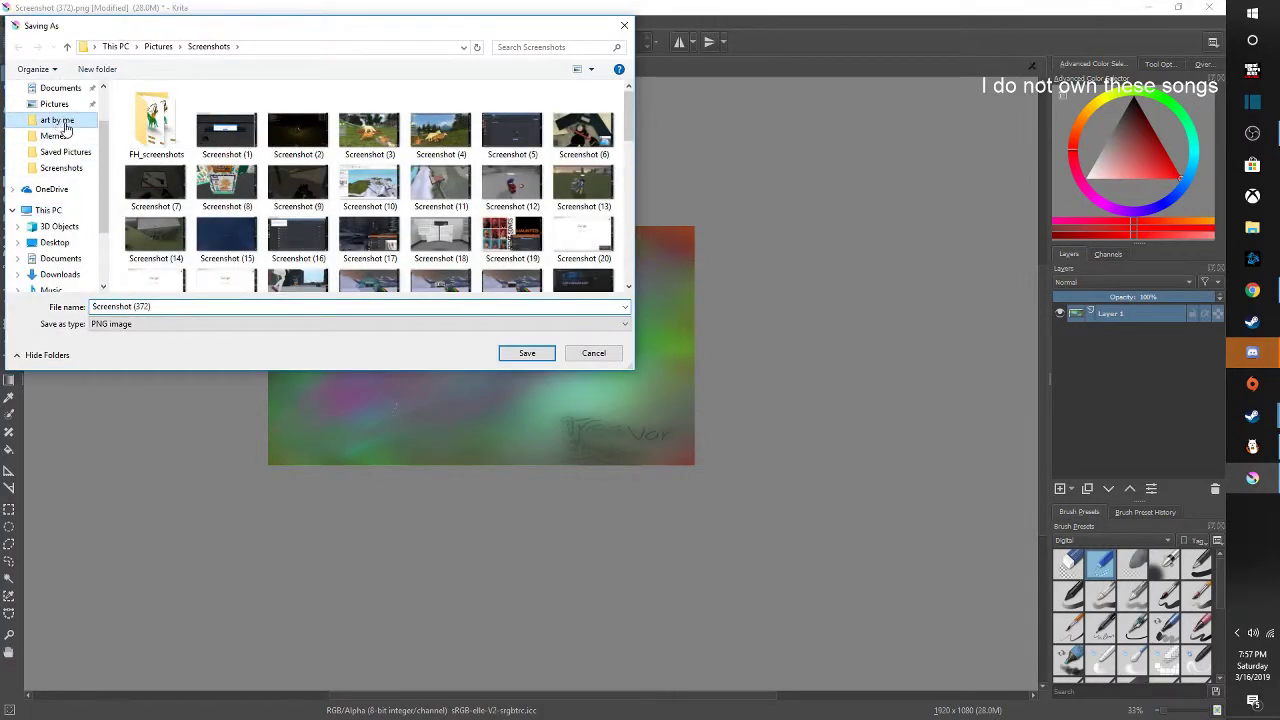
{"action": "left_click", "coordinate": [178, 303]}
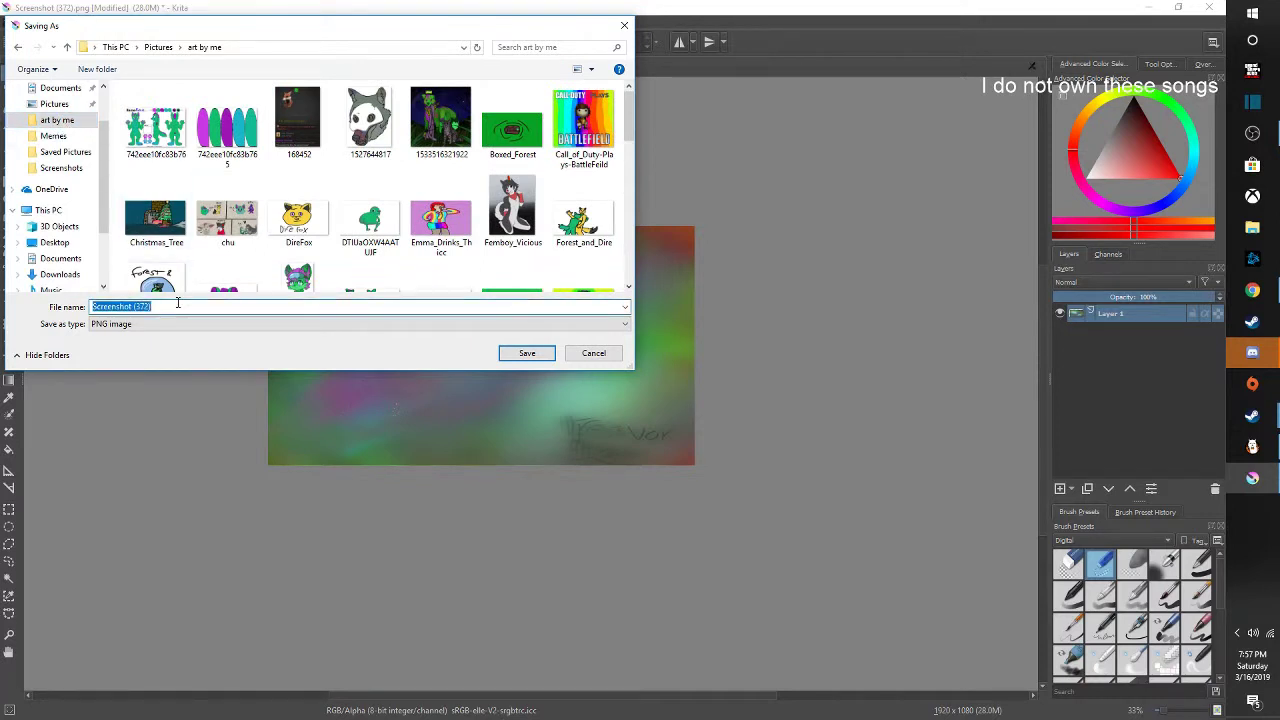
{"action": "type", "text": "Fore"}
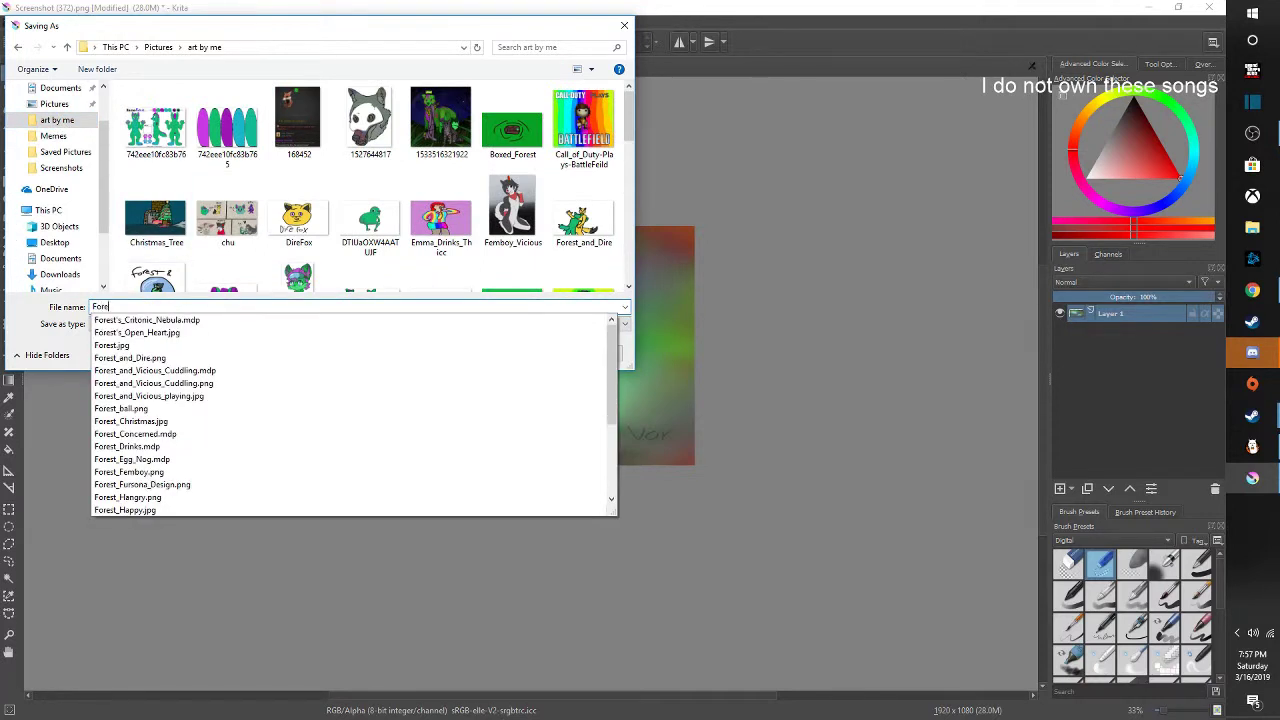
{"action": "type", "text": "st"}
{"action": "key", "text": "Down"}
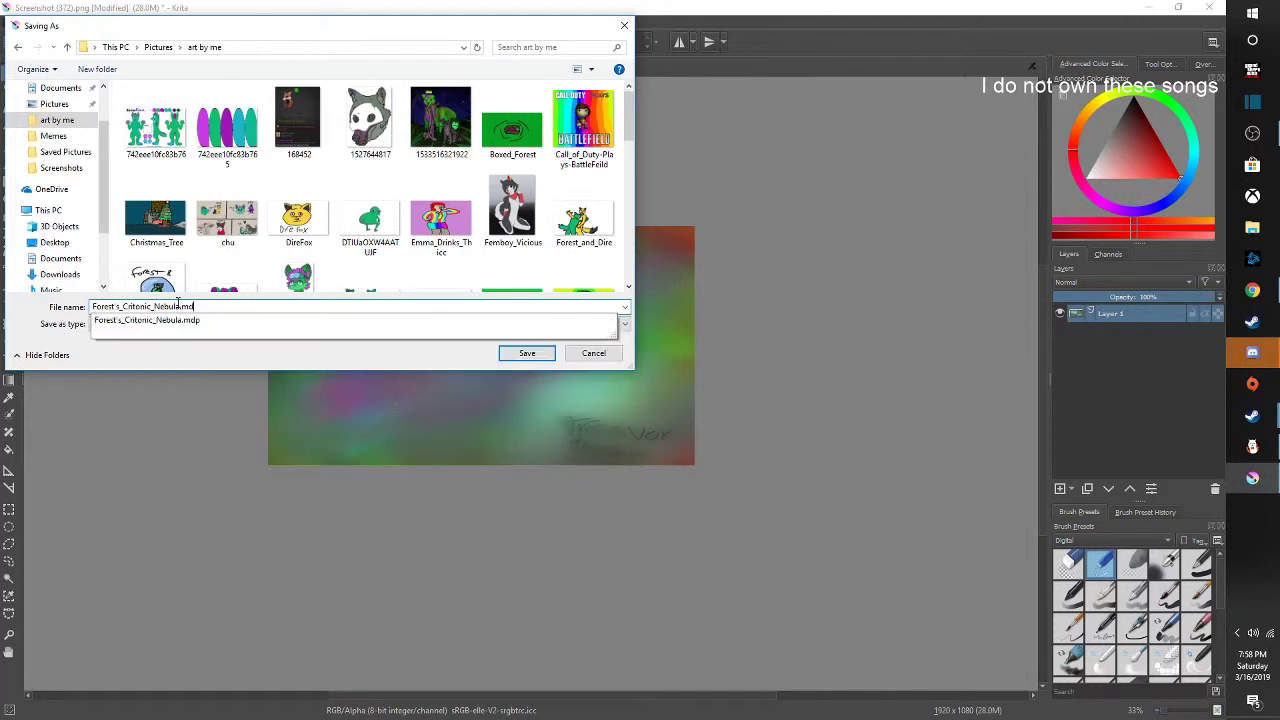
{"action": "key", "text": "Return"}
{"action": "key", "text": "Return"}
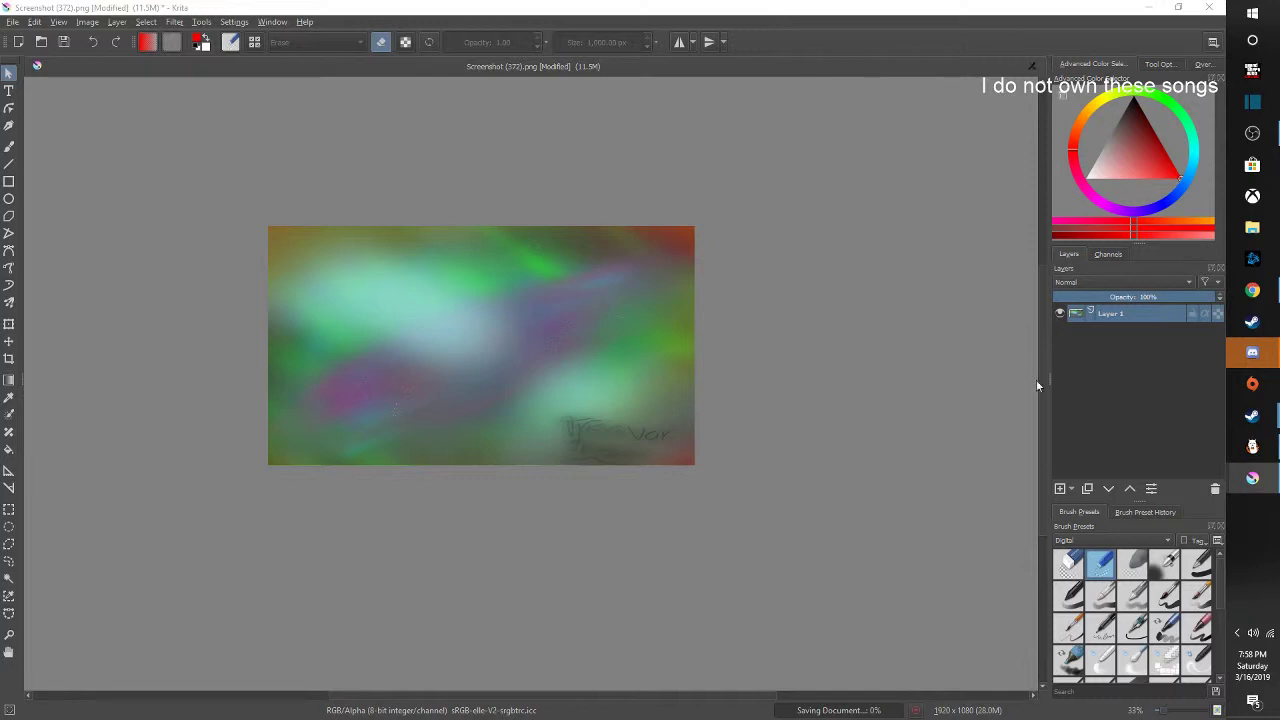
Bring up the hidden PNG export options and accept them with compression 3
{"action": "mouse_move", "coordinate": [1252, 478]}
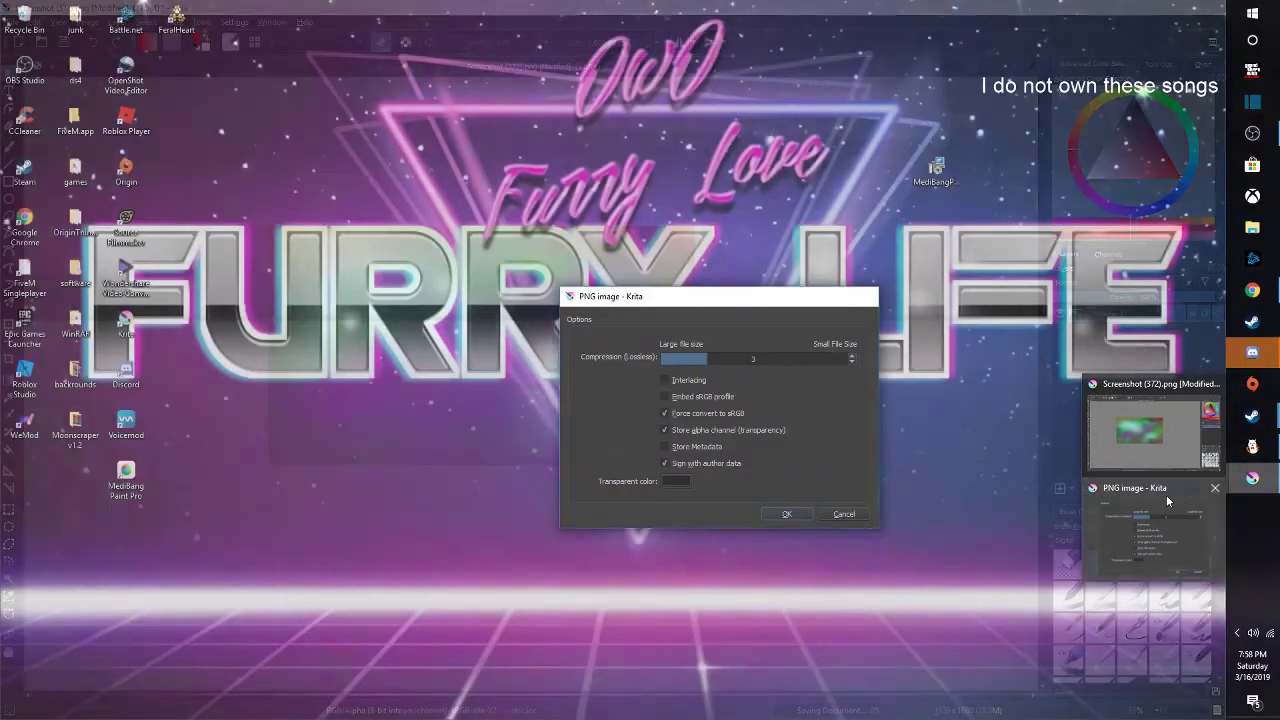
{"action": "left_click", "coordinate": [1166, 495]}
{"action": "left_click", "coordinate": [799, 518]}
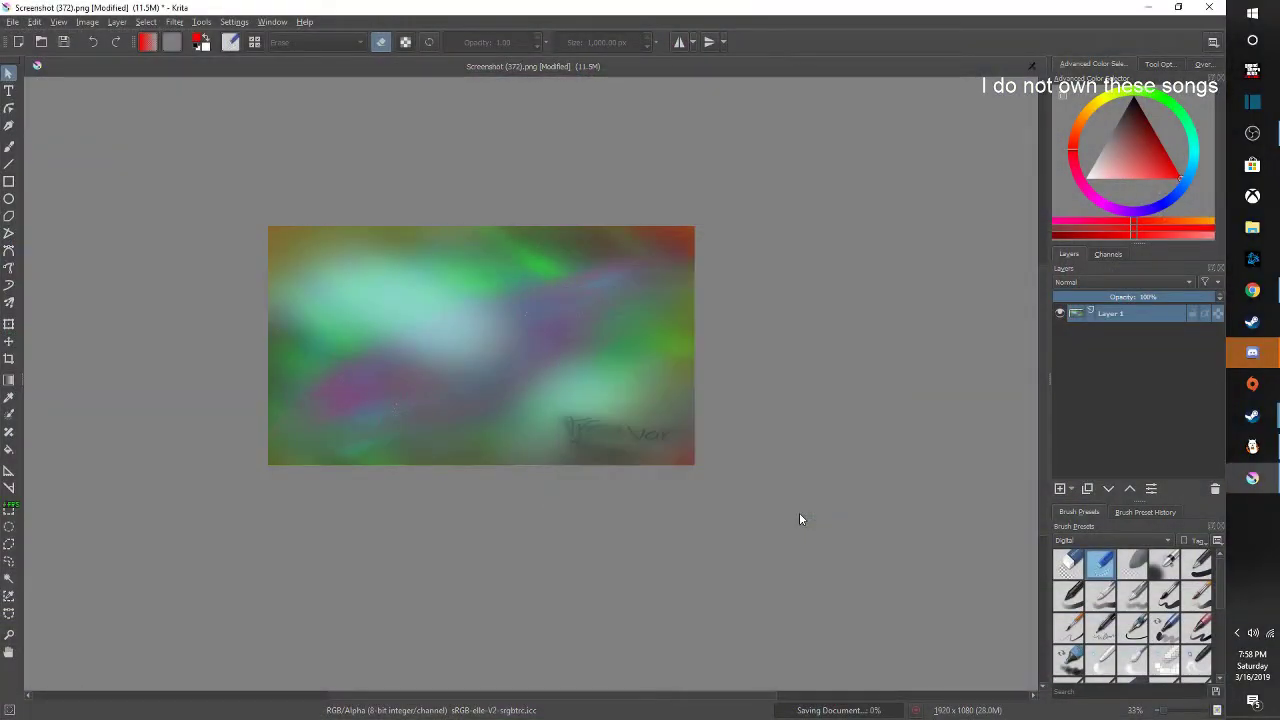
Add a text object across the upper part of the painting and clear its placeholder text
{"action": "scroll", "coordinate": [618, 389], "scroll_direction": "up", "scroll_amount": 2}
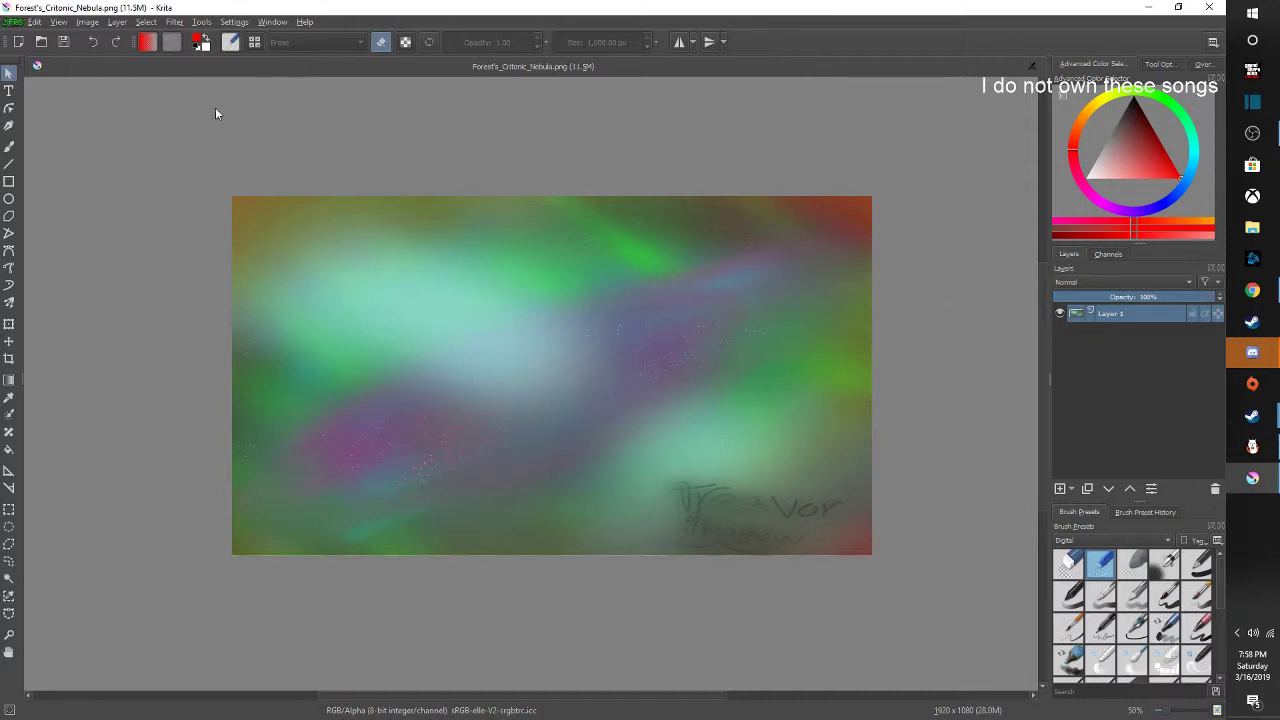
{"action": "left_click", "coordinate": [10, 92]}
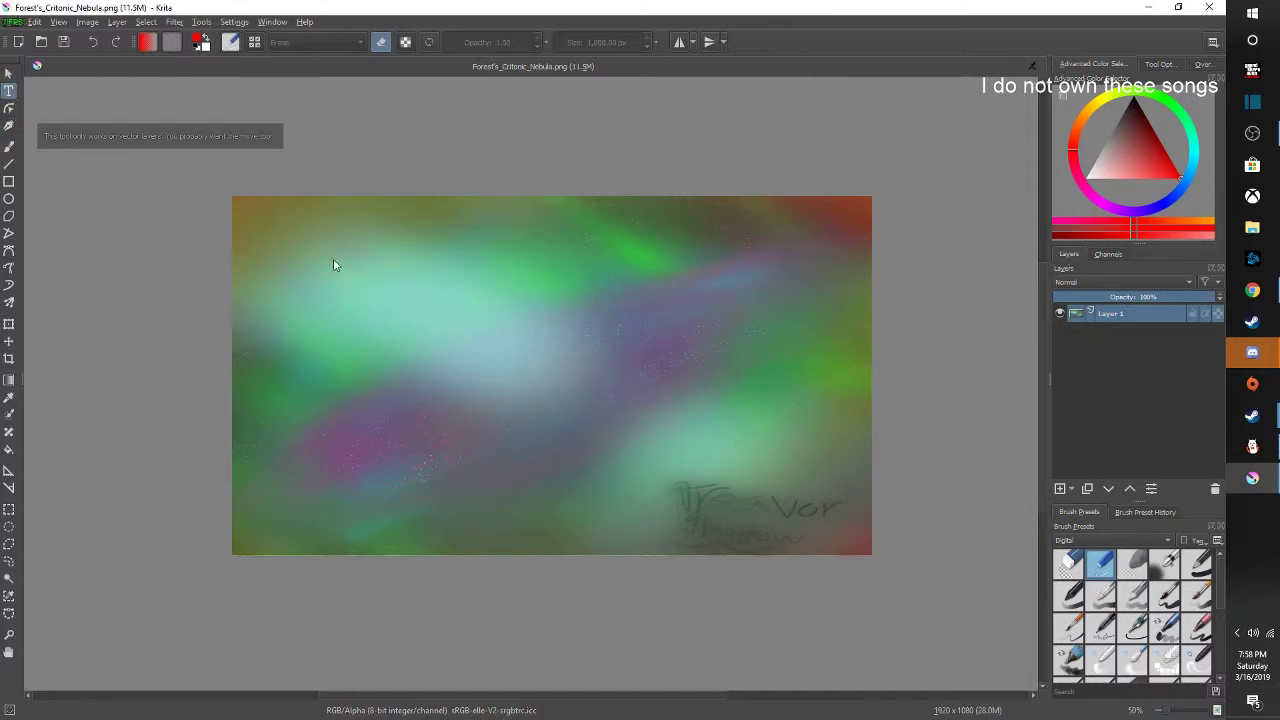
{"action": "left_click_drag", "start_coordinate": [300, 232], "coordinate": [785, 348]}
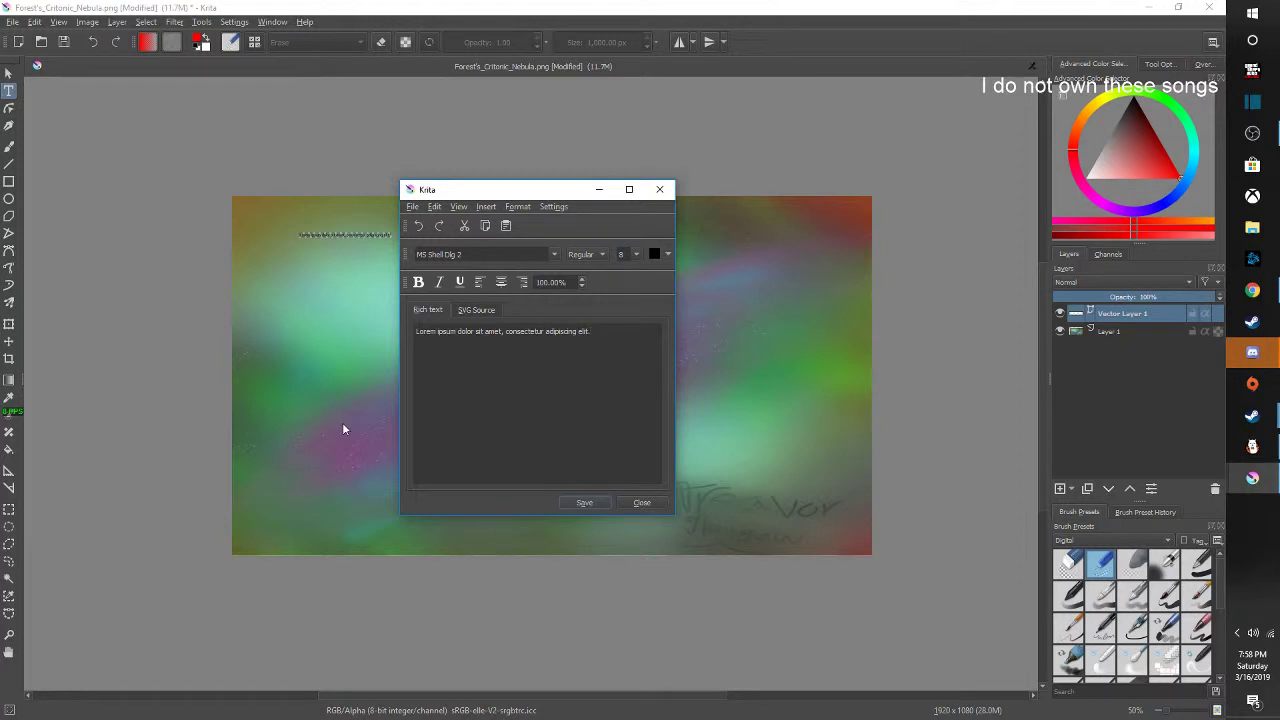
{"action": "key", "text": "BackSpace"}
{"action": "key", "text": "BackSpace"}
{"action": "key", "text": "BackSpace"}
{"action": "key", "text": "BackSpace"}
{"action": "key", "text": "BackSpace"}
{"action": "key", "text": "BackSpace"}
{"action": "key", "text": "BackSpace"}
{"action": "key", "text": "BackSpace"}
{"action": "key", "text": "BackSpace"}
{"action": "key", "text": "BackSpace"}
{"action": "key", "text": "BackSpace"}
{"action": "key", "text": "BackSpace"}
{"action": "key", "text": "BackSpace"}
{"action": "key", "text": "BackSpace"}
{"action": "key", "text": "BackSpace"}
{"action": "key", "text": "BackSpace"}
{"action": "key", "text": "BackSpace"}
{"action": "key", "text": "BackSpace"}
{"action": "key", "text": "BackSpace"}
{"action": "key", "text": "BackSpace"}
{"action": "key", "text": "BackSpace"}
{"action": "key", "text": "BackSpace"}
{"action": "key", "text": "BackSpace"}
{"action": "key", "text": "BackSpace"}
{"action": "key", "text": "BackSpace"}
{"action": "key", "text": "BackSpace"}
{"action": "key", "text": "BackSpace"}
{"action": "key", "text": "BackSpace"}
{"action": "key", "text": "BackSpace"}
Start the message with "Thank you all for veiwing this unecpected video. I wish you all a big thanks."
{"action": "type", "text": "Tha"}
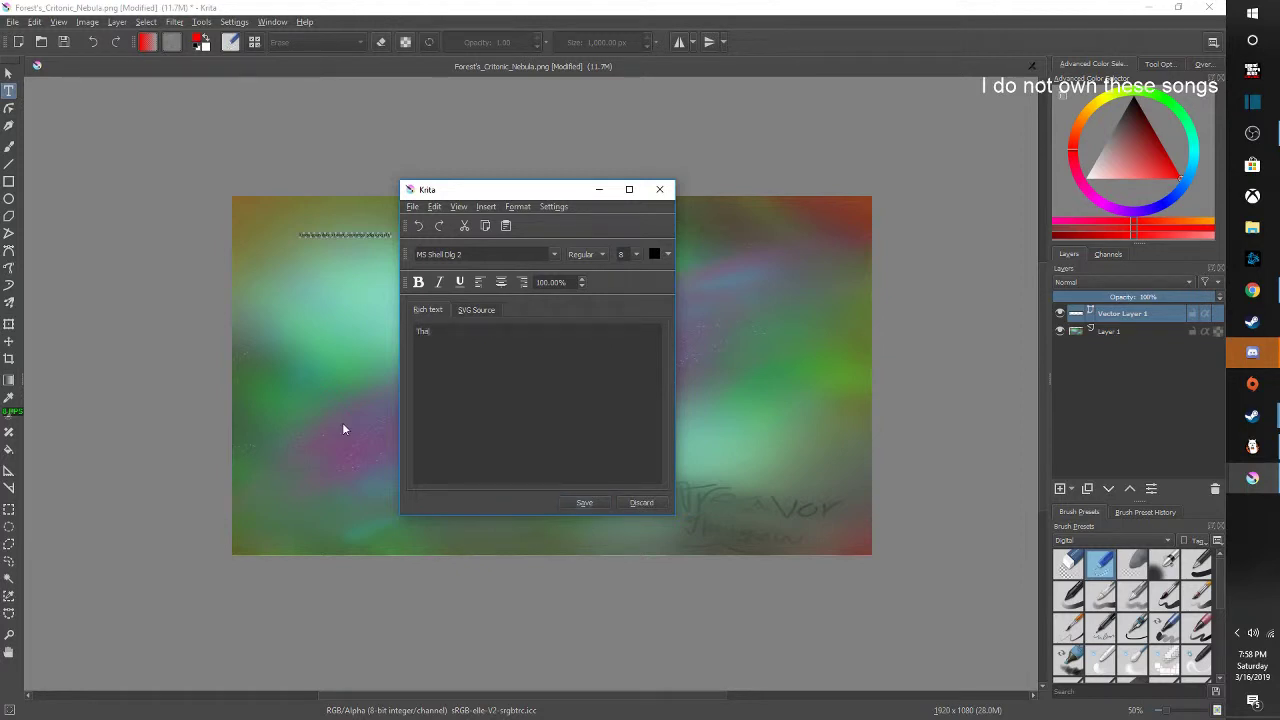
{"action": "type", "text": "nk you all for veiwing this"}
{"action": "key", "text": "BackSpace"}
{"action": "type", "text": "ed video. I wish you"}
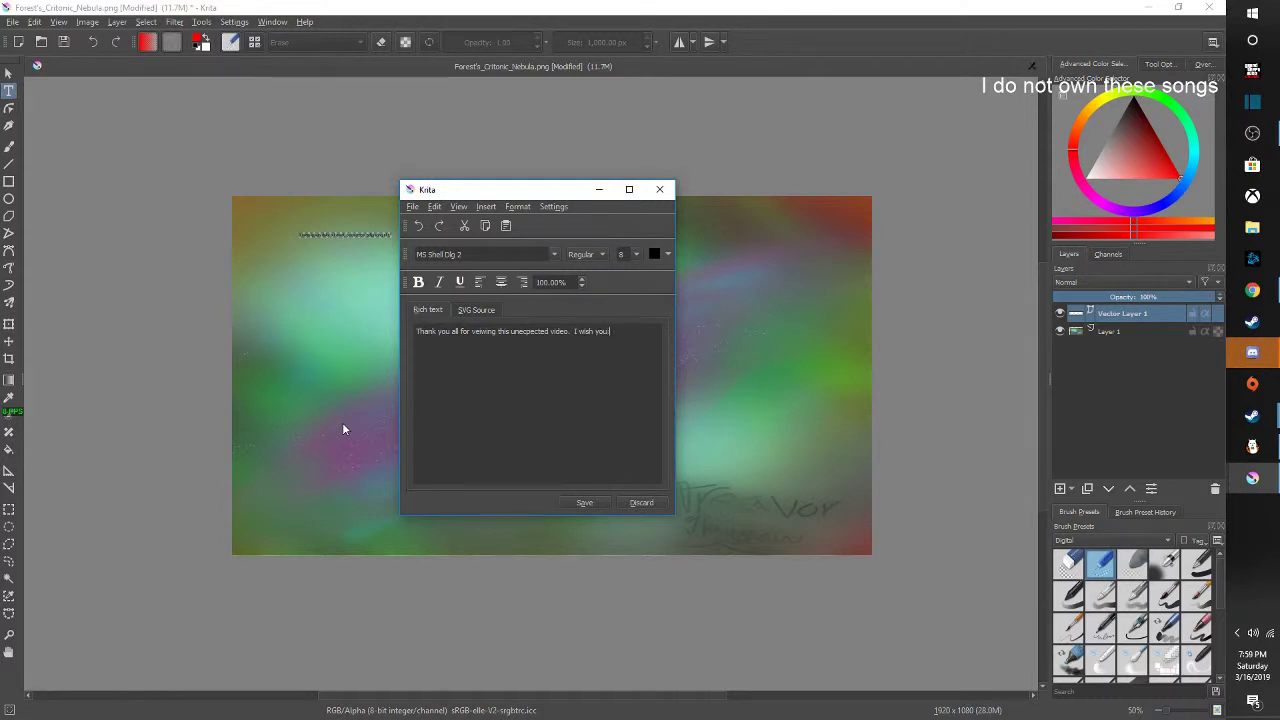
{"action": "type", "text": " all a big thanks"}
{"action": "type", "text": "."}
Add "All of the music that has played and is still currently playing is not owned by the person making this video"
{"action": "type", "text": " All of the"}
{"action": "type", "text": " m"}
{"action": "type", "text": "usic that has"}
{"action": "type", "text": " played and is s"}
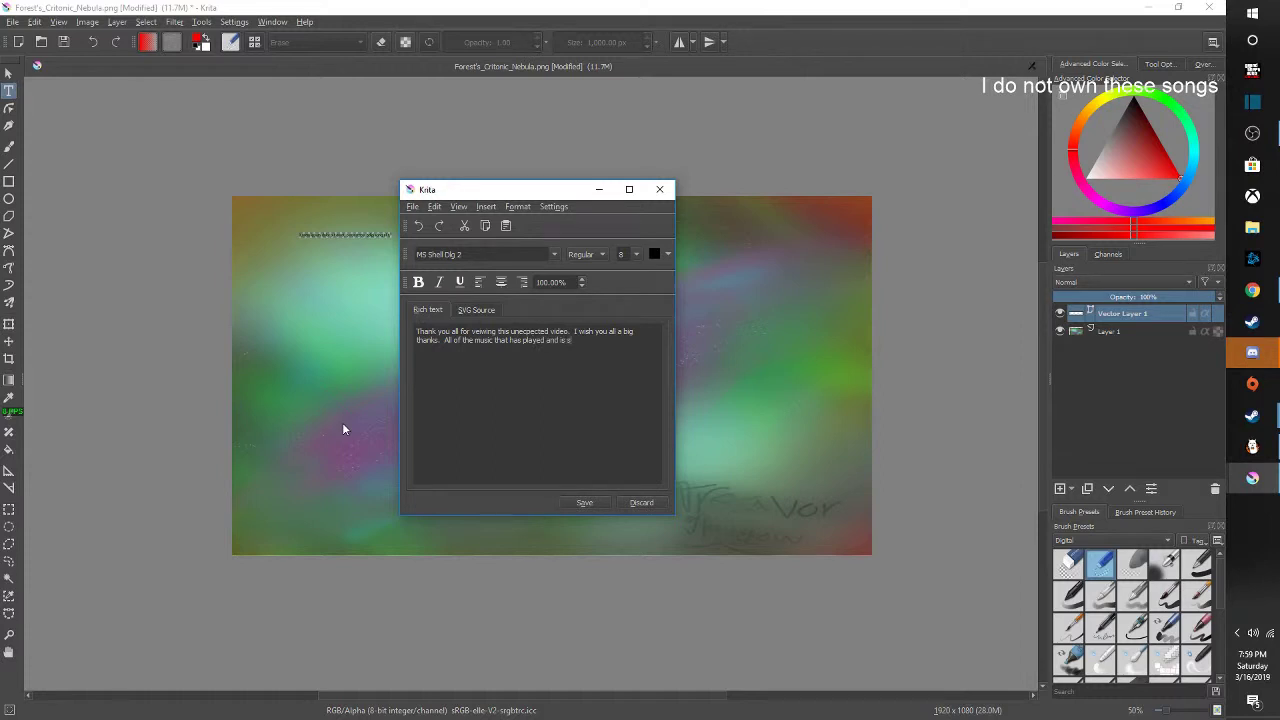
{"action": "type", "text": "till curr"}
{"action": "type", "text": "ently playing"}
{"action": "type", "text": " is not own"}
{"action": "type", "text": "ed b"}
{"action": "type", "text": "y thi"}
{"action": "type", "text": "peo"}
{"action": "type", "text": "r"}
{"action": "key", "text": "BackSpace"}
{"action": "key", "text": "BackSpace"}
{"action": "type", "text": "rson making this"}
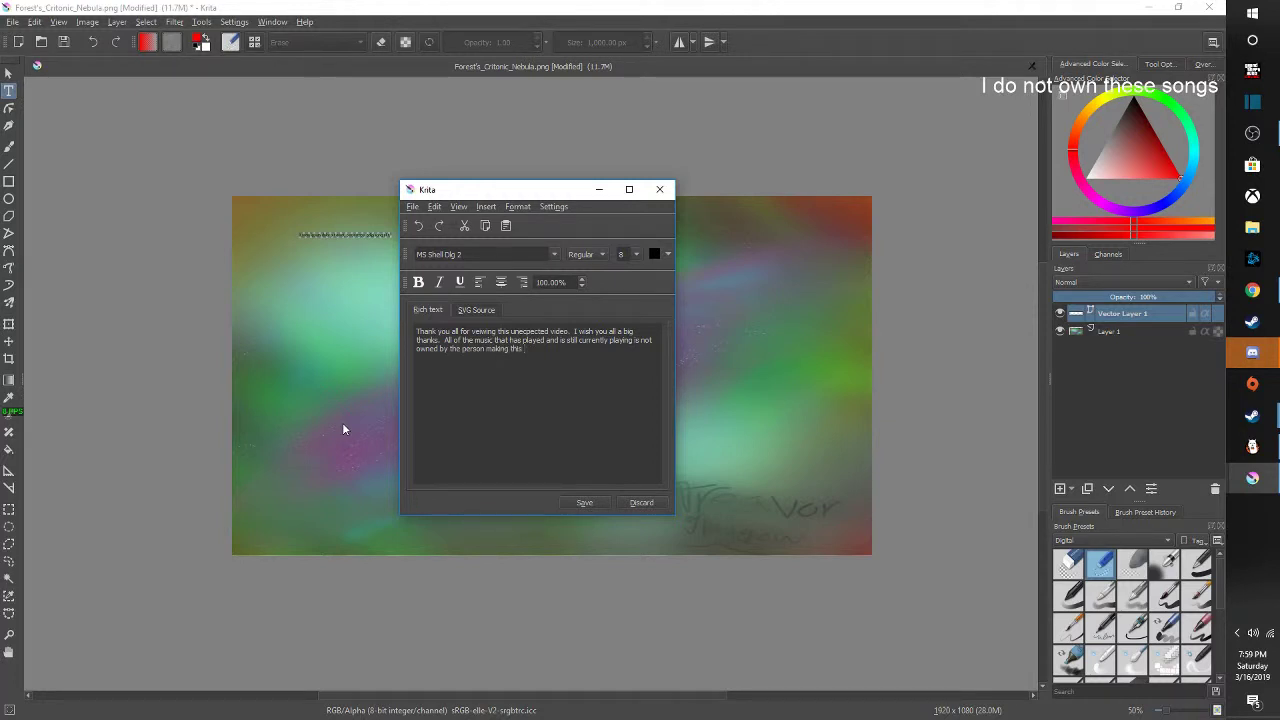
{"action": "type", "text": " video"}
Add "Love you all <3" and, after a blank line, "Now here is the final peice"
{"action": "type", "text": ".  Love you all"}
{"action": "type", "text": "<3"}
{"action": "key", "text": "Return"}
{"action": "key", "text": "Return"}
{"action": "type", "text": "Now here is"}
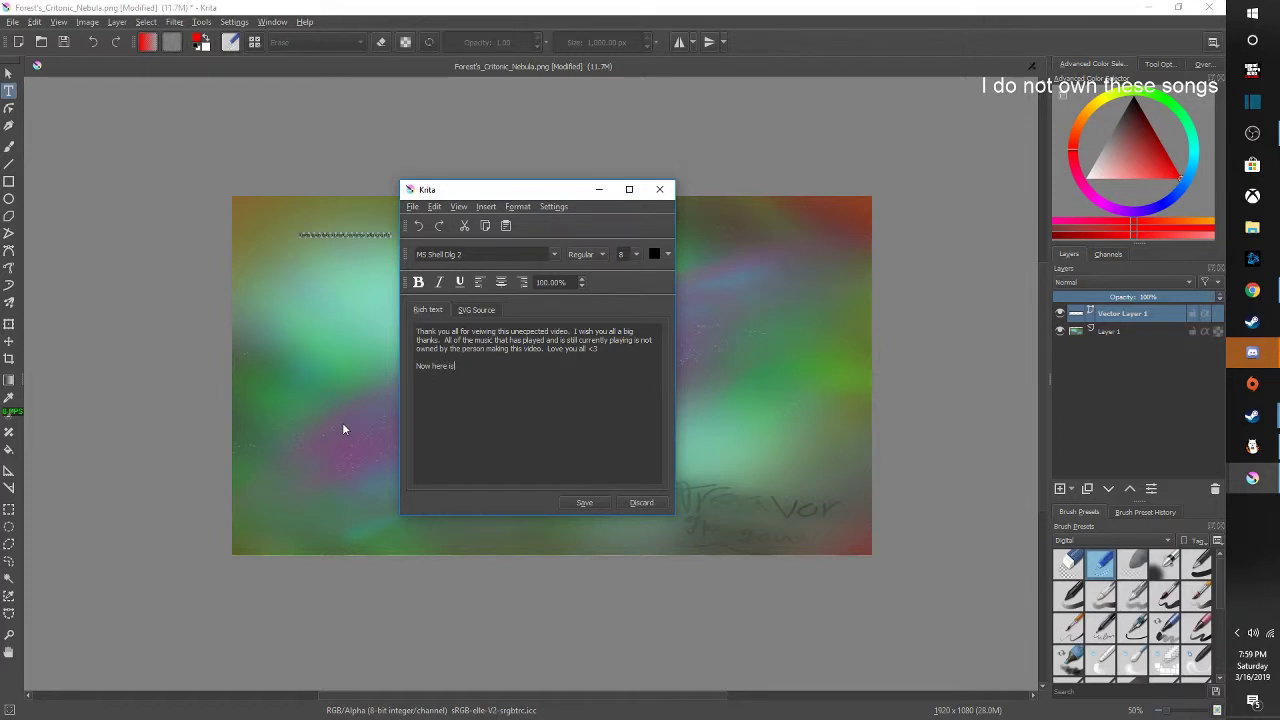
{"action": "type", "text": " the final peice"}
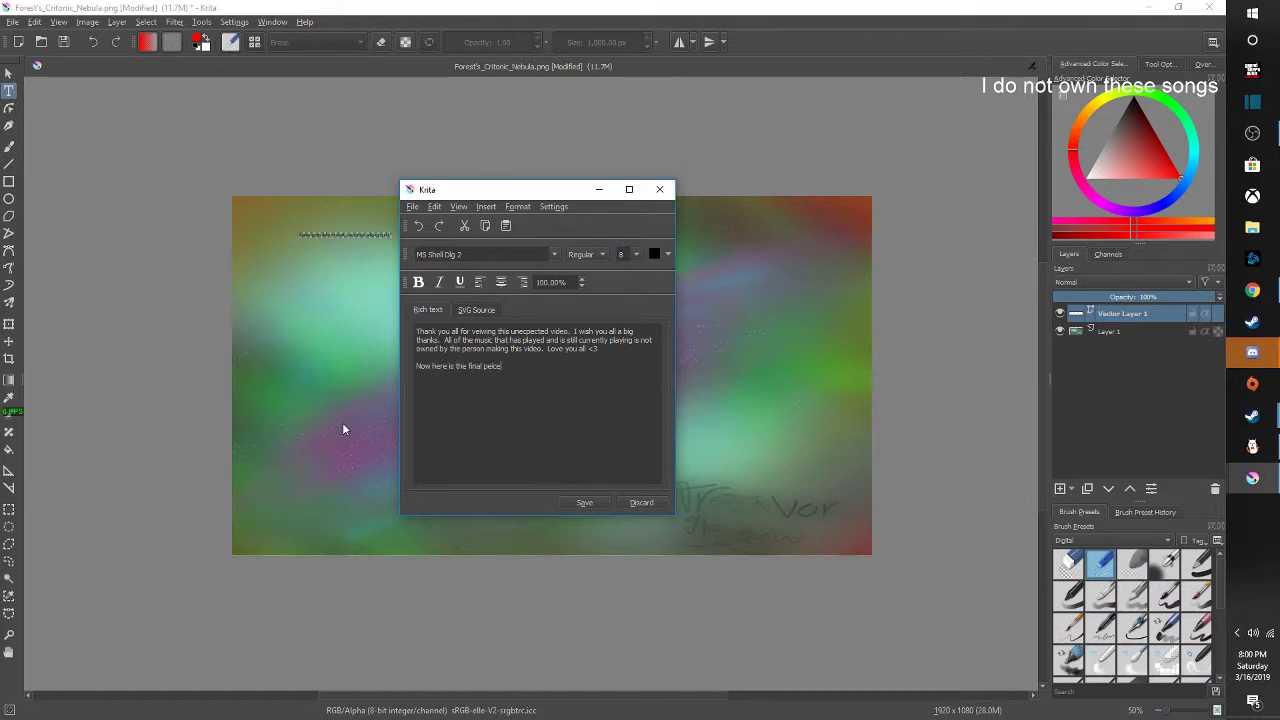